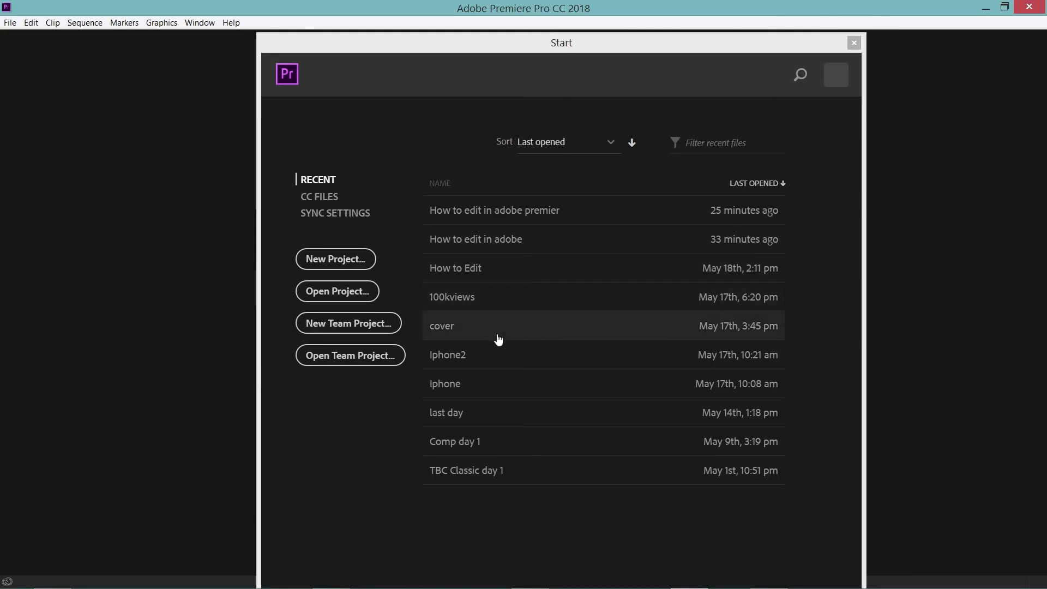
Create a new project named "How to edit using Premier" in D:\How to edit
{"action": "left_click", "coordinate": [342, 264]}
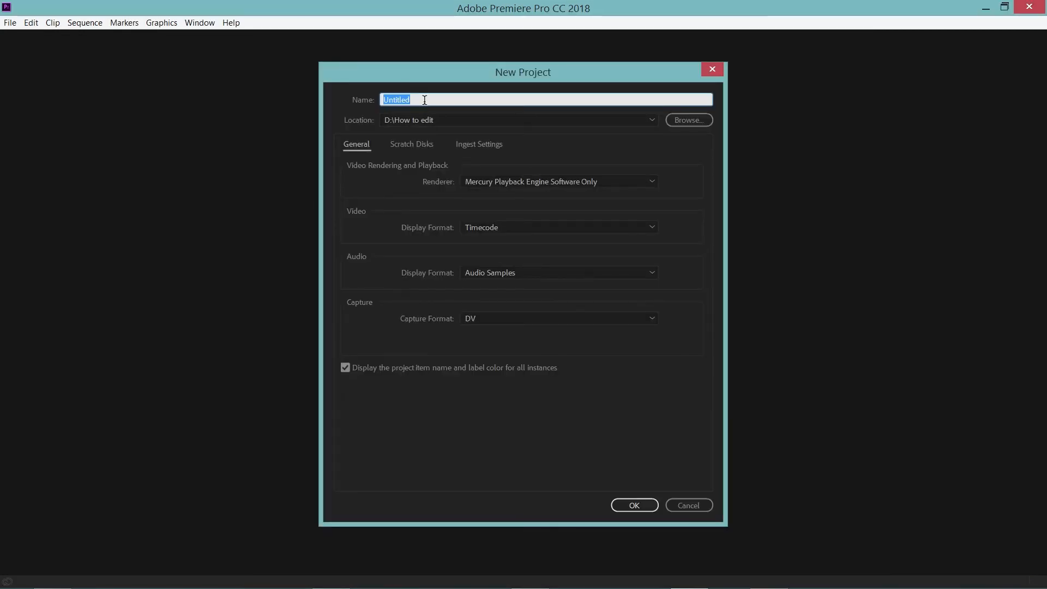
{"action": "type", "text": "How"}
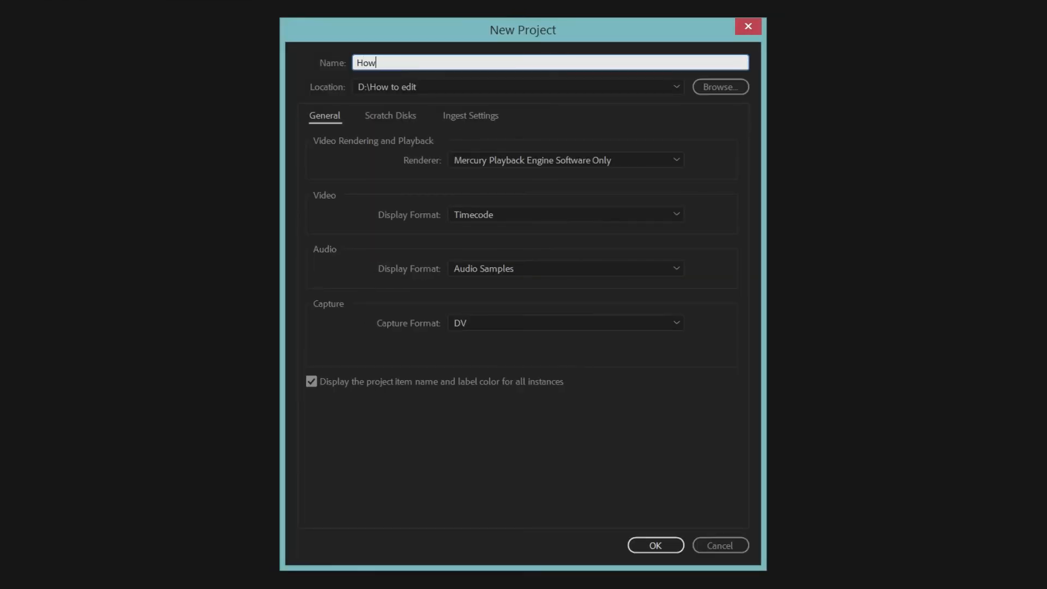
{"action": "type", "text": " to edit using Premier"}
{"action": "left_click", "coordinate": [656, 545]}
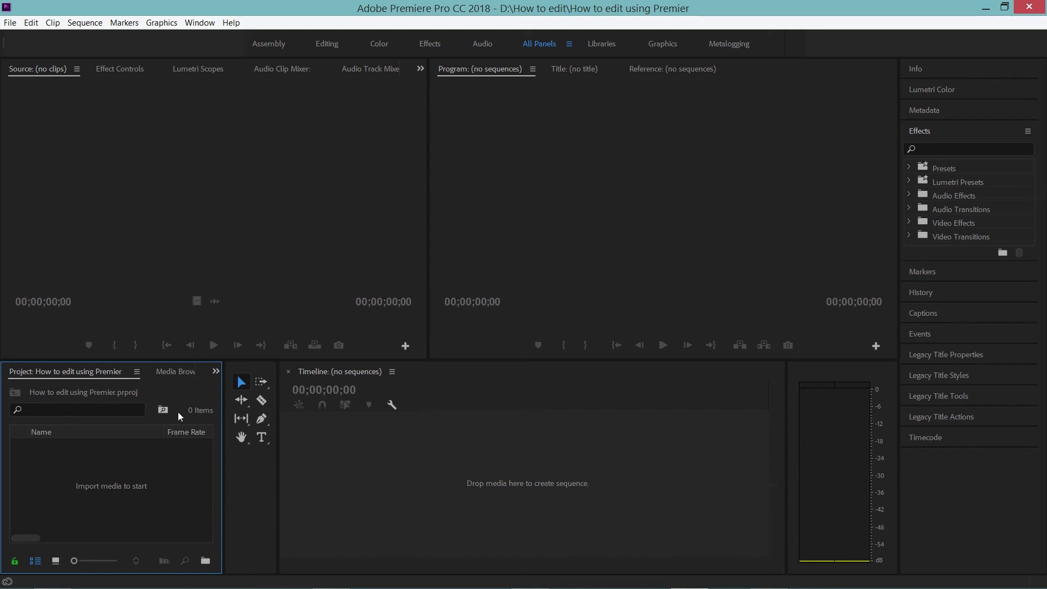
Widen the project panel and close the Libraries and Media Browser panels grouped with it
{"action": "left_click_drag", "start_coordinate": [222, 386], "coordinate": [304, 385]}
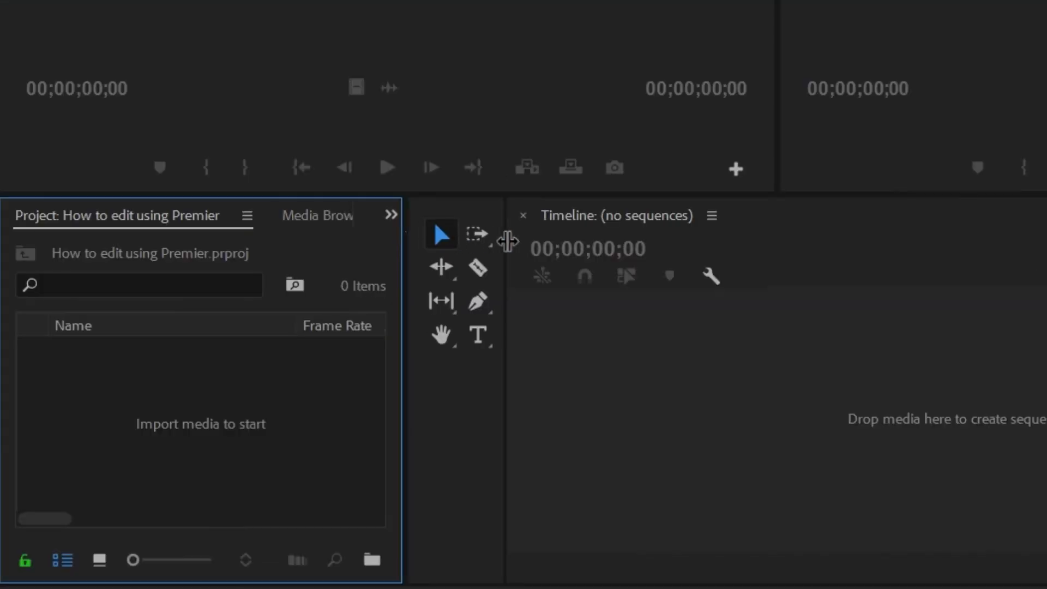
{"action": "left_click_drag", "start_coordinate": [552, 241], "coordinate": [554, 238]}
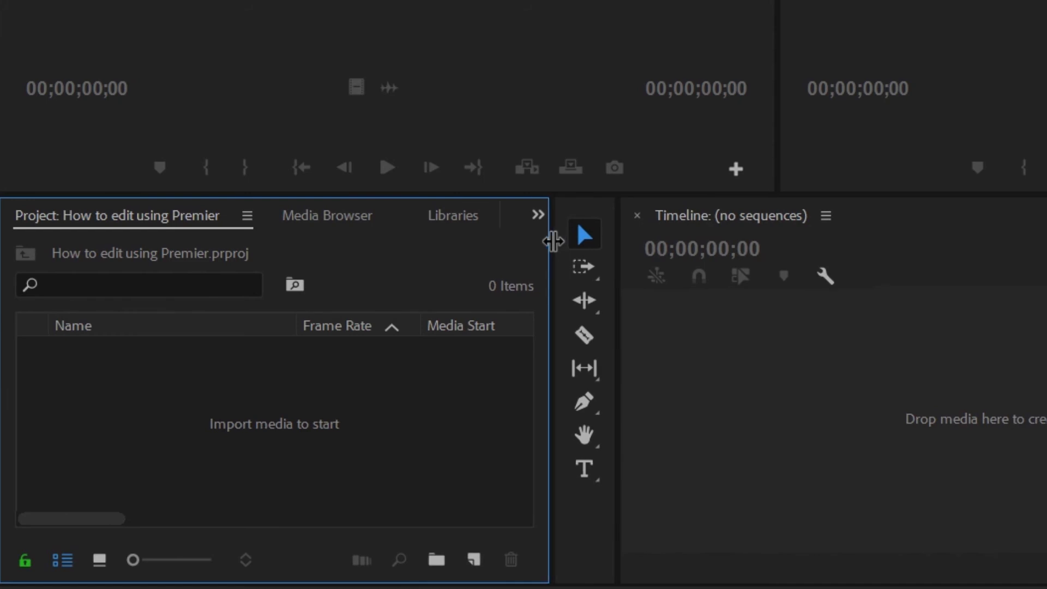
{"action": "right_click", "coordinate": [451, 224]}
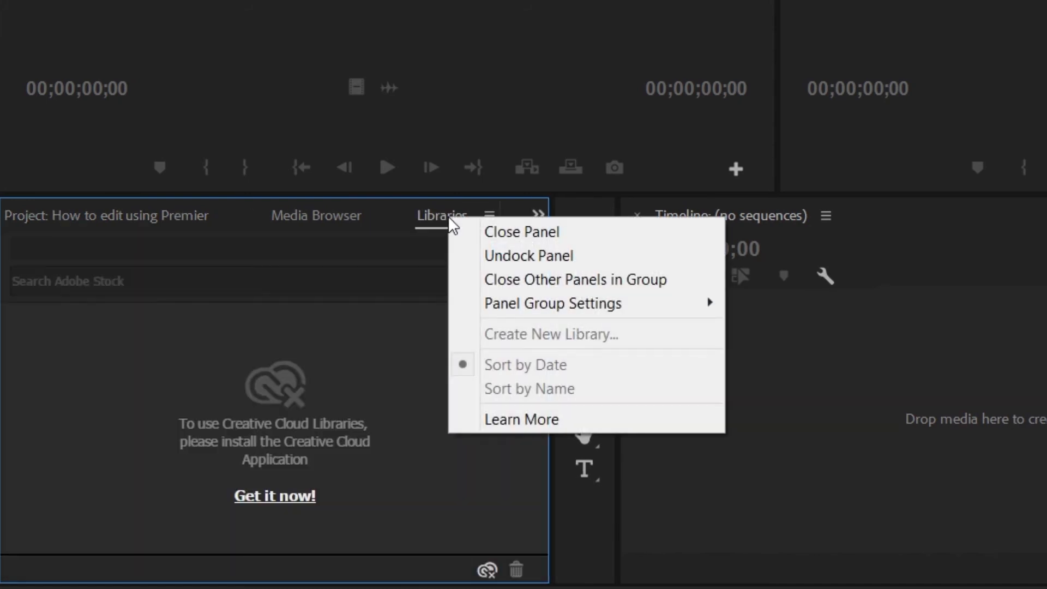
{"action": "left_click", "coordinate": [496, 232]}
{"action": "right_click", "coordinate": [356, 216]}
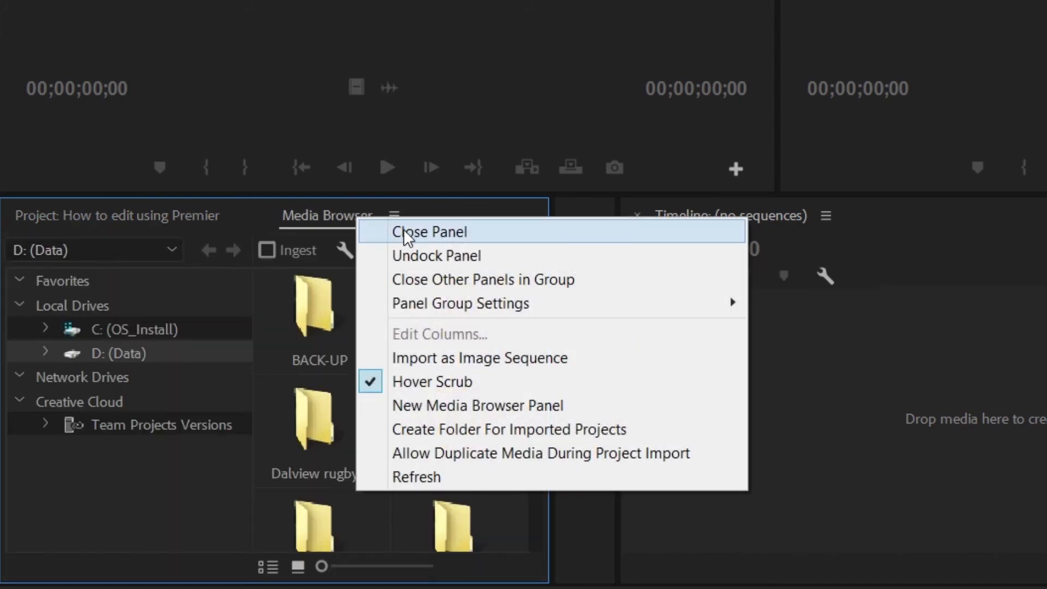
{"action": "left_click", "coordinate": [398, 227]}
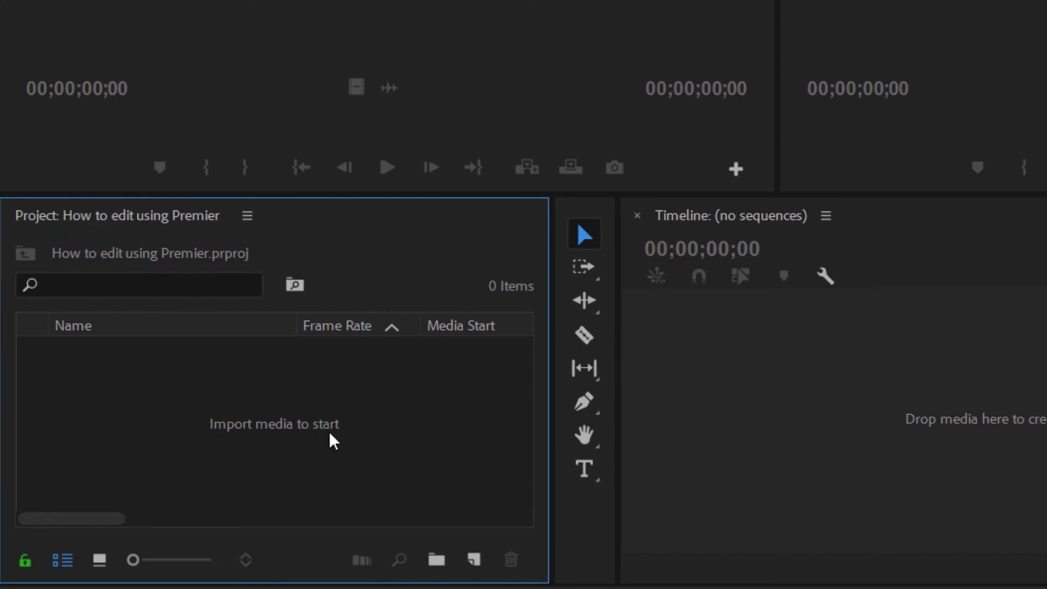
Import the ES_Under The Stars - Squiid music file and all MVI video clips from the De Hoop\canon folder on drive D
{"action": "double_click", "coordinate": [270, 403]}
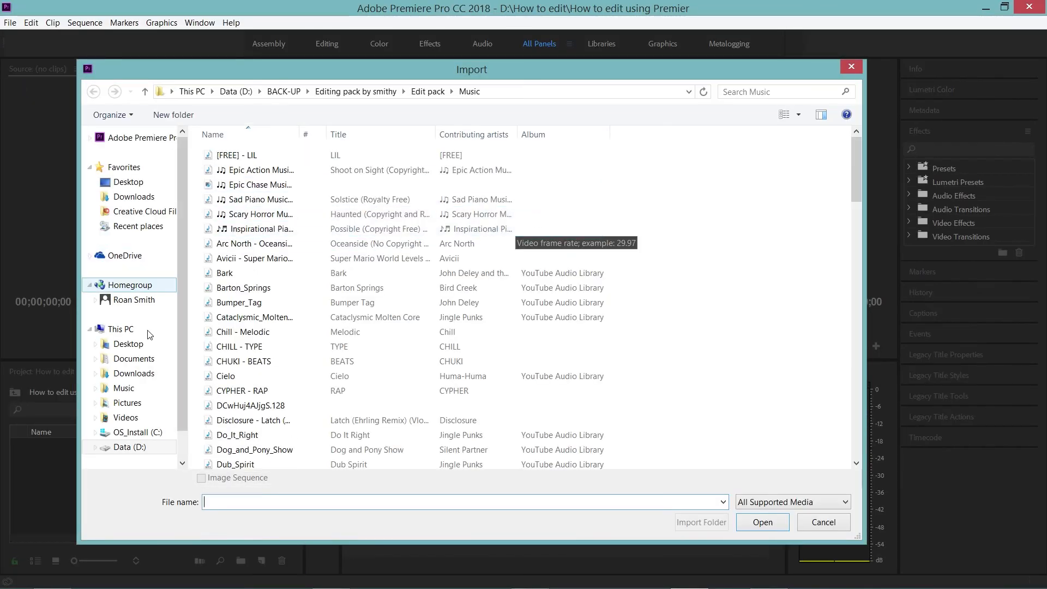
{"action": "left_click", "coordinate": [131, 447]}
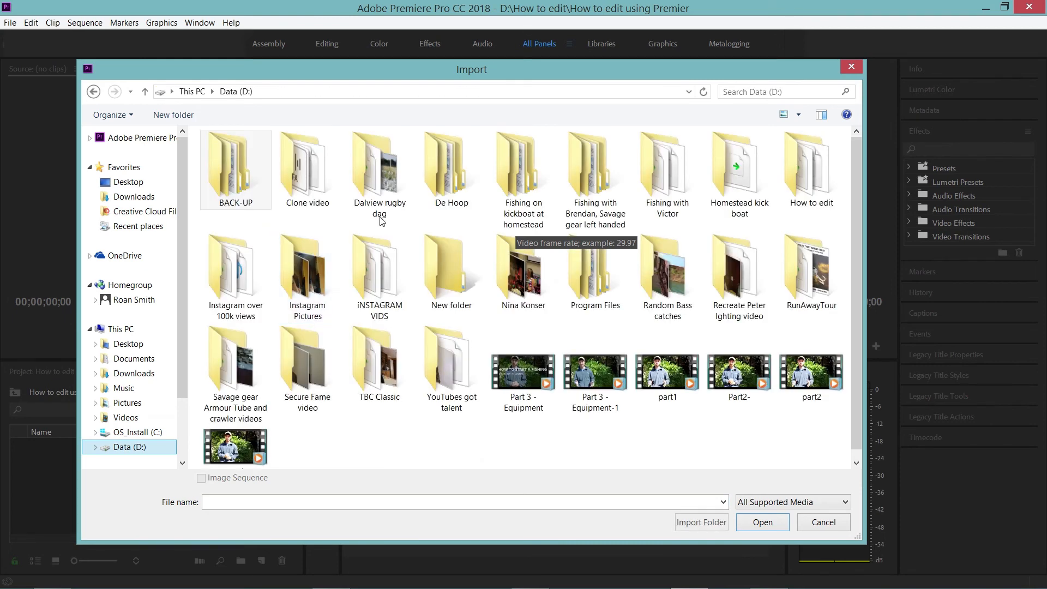
{"action": "left_click", "coordinate": [466, 185]}
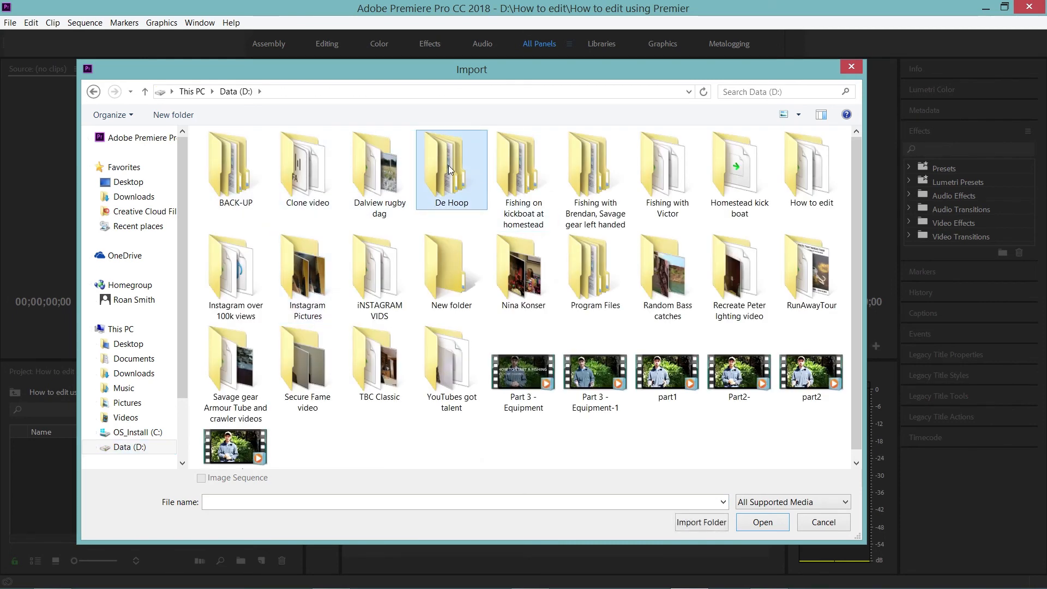
{"action": "double_click", "coordinate": [448, 166]}
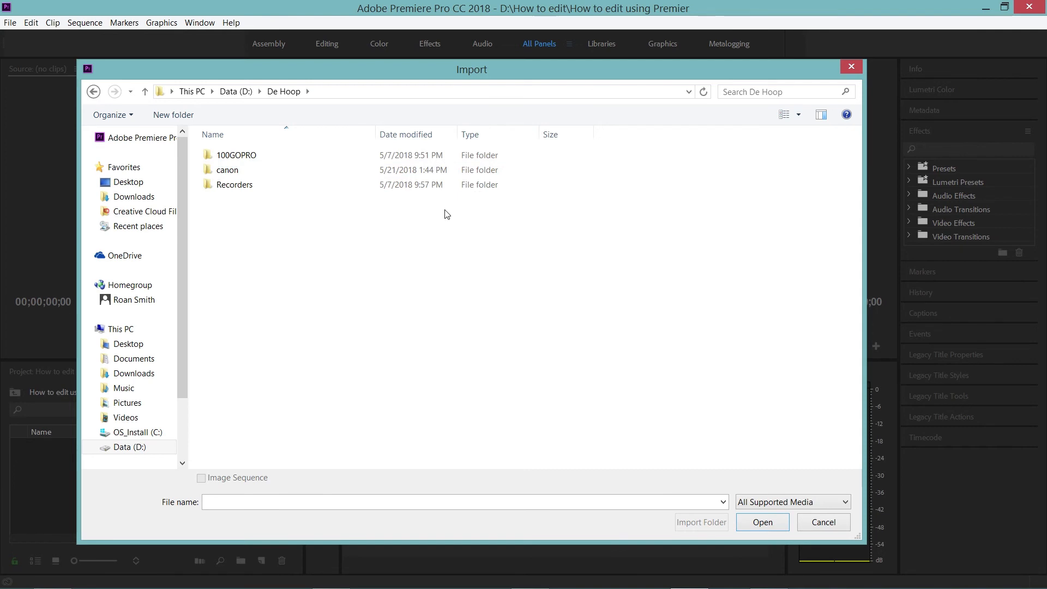
{"action": "double_click", "coordinate": [250, 171]}
{"action": "left_click_drag", "start_coordinate": [827, 247], "coordinate": [239, 171]}
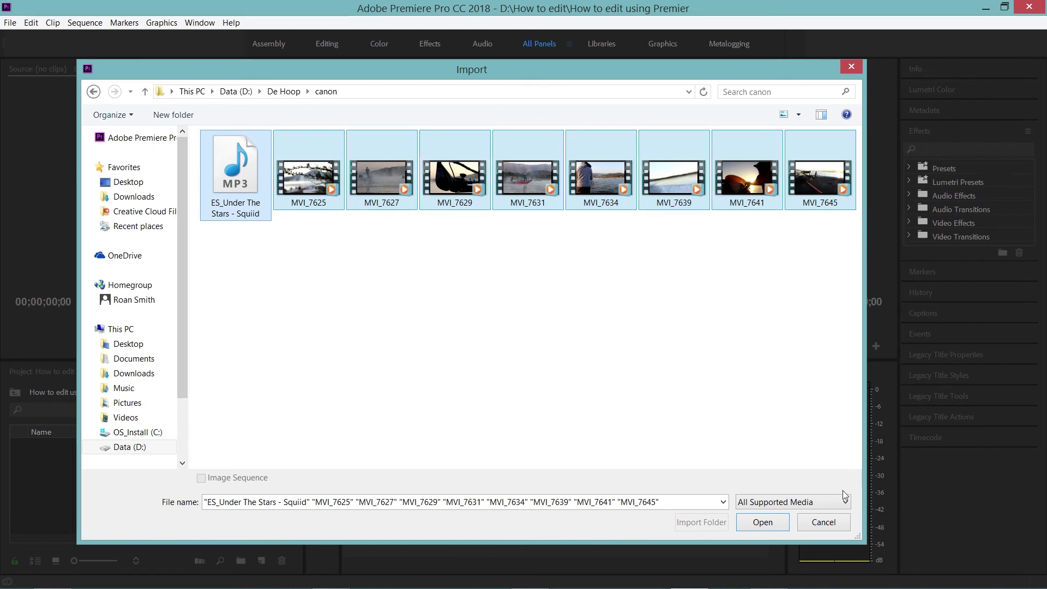
{"action": "left_click", "coordinate": [768, 522]}
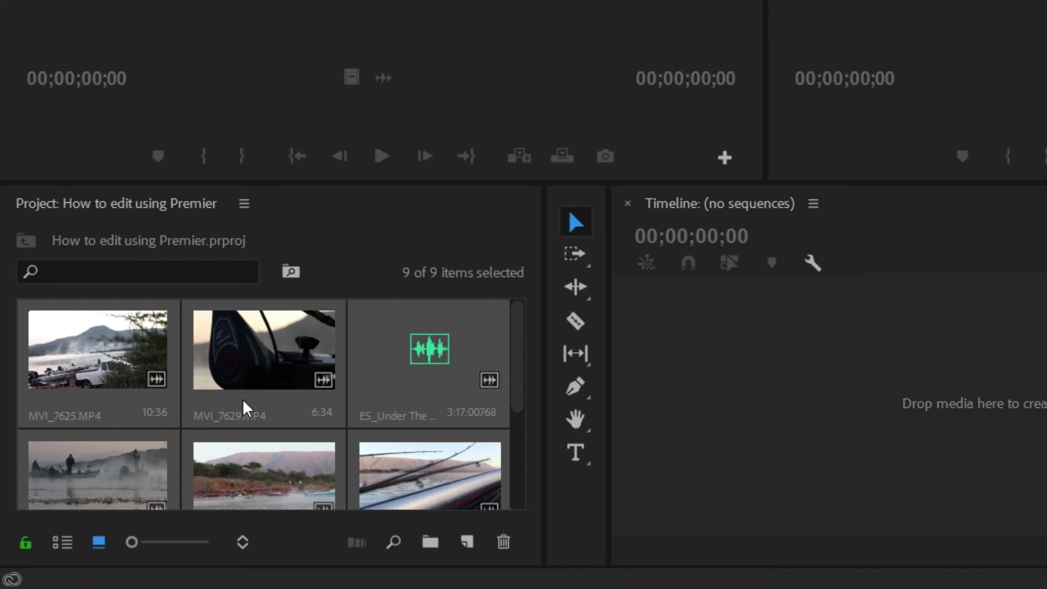
Compare the list and icon views of the imported media and look through the clip thumbnails
{"action": "left_click", "coordinate": [64, 542]}
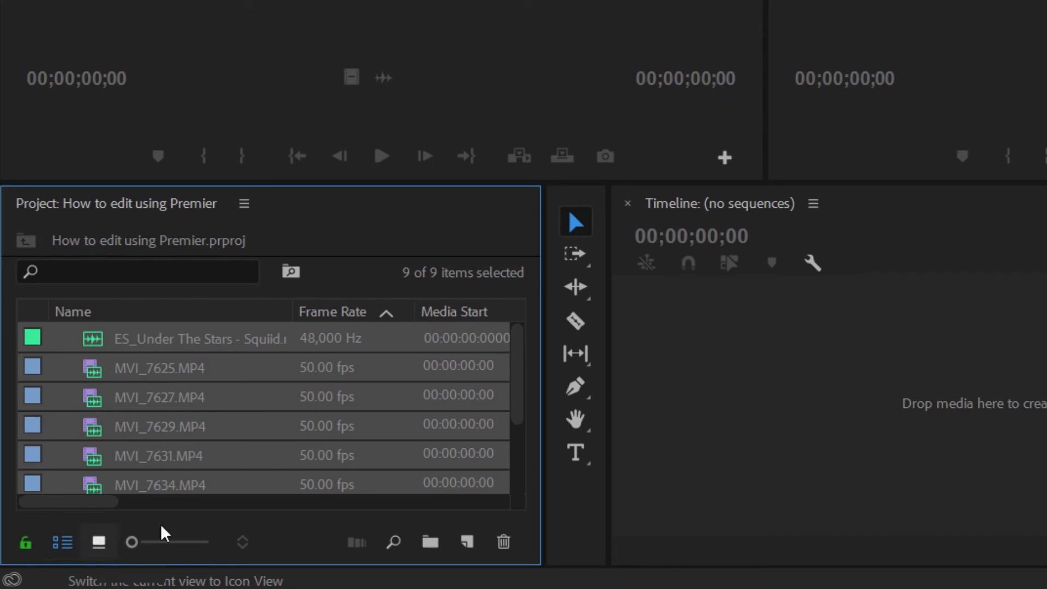
{"action": "left_click", "coordinate": [99, 544]}
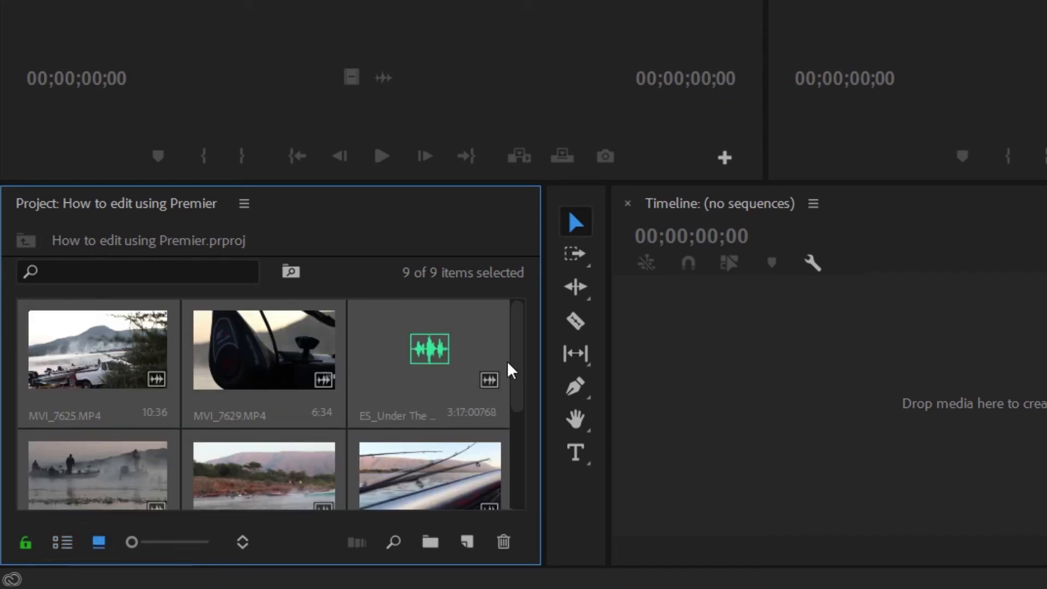
{"action": "left_click_drag", "start_coordinate": [524, 357], "coordinate": [506, 524]}
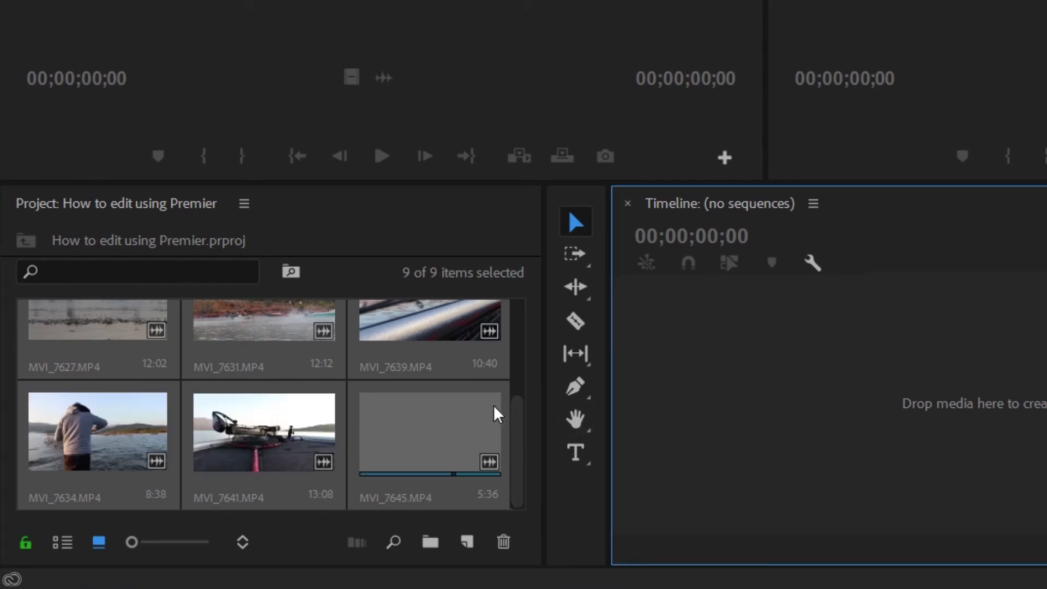
{"action": "left_click_drag", "start_coordinate": [514, 433], "coordinate": [517, 352]}
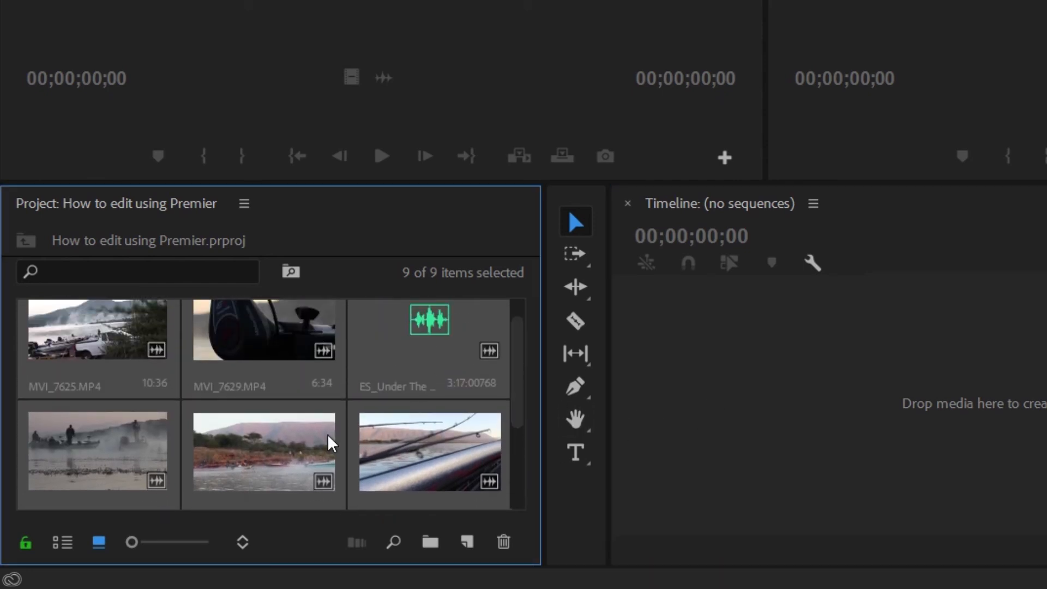
Open the MVI_7625.MP4 clip in the source monitor and scrub through its footage
{"action": "left_click", "coordinate": [97, 370]}
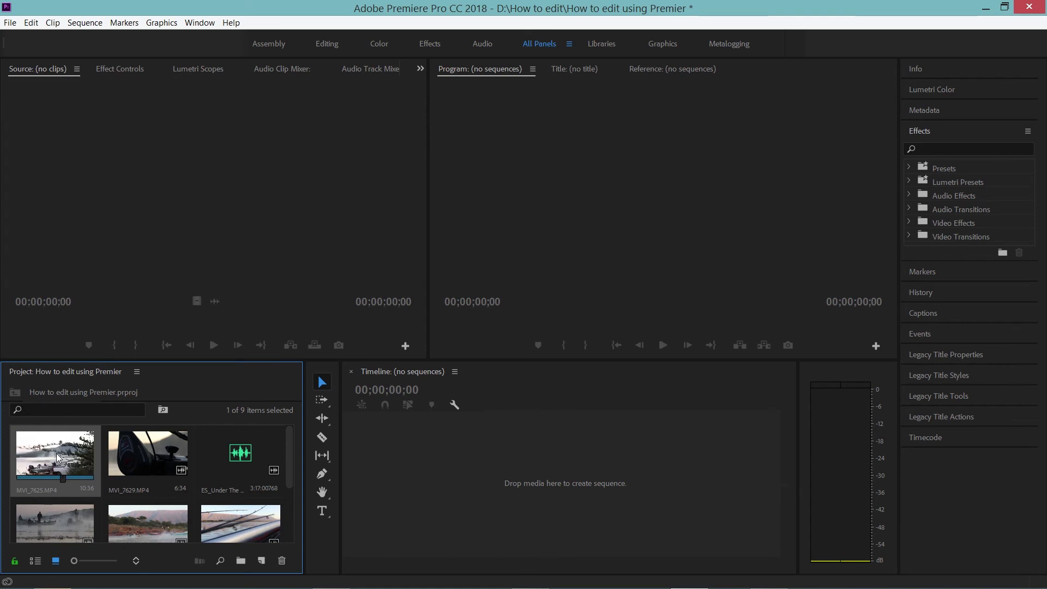
{"action": "double_click", "coordinate": [55, 455]}
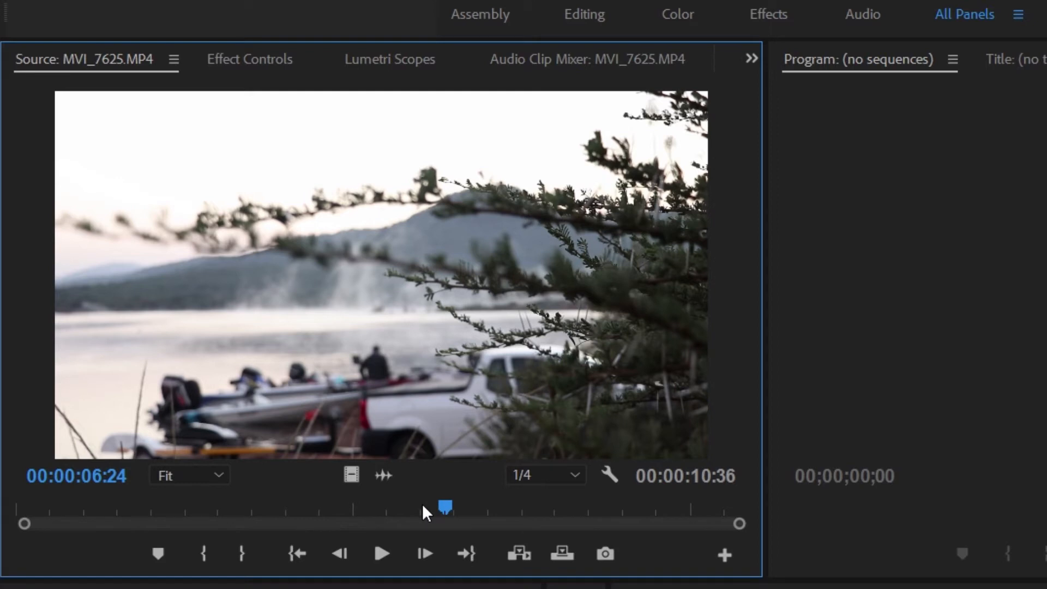
{"action": "left_click_drag", "start_coordinate": [244, 321], "coordinate": [139, 324]}
{"action": "left_click_drag", "start_coordinate": [245, 507], "coordinate": [493, 513]}
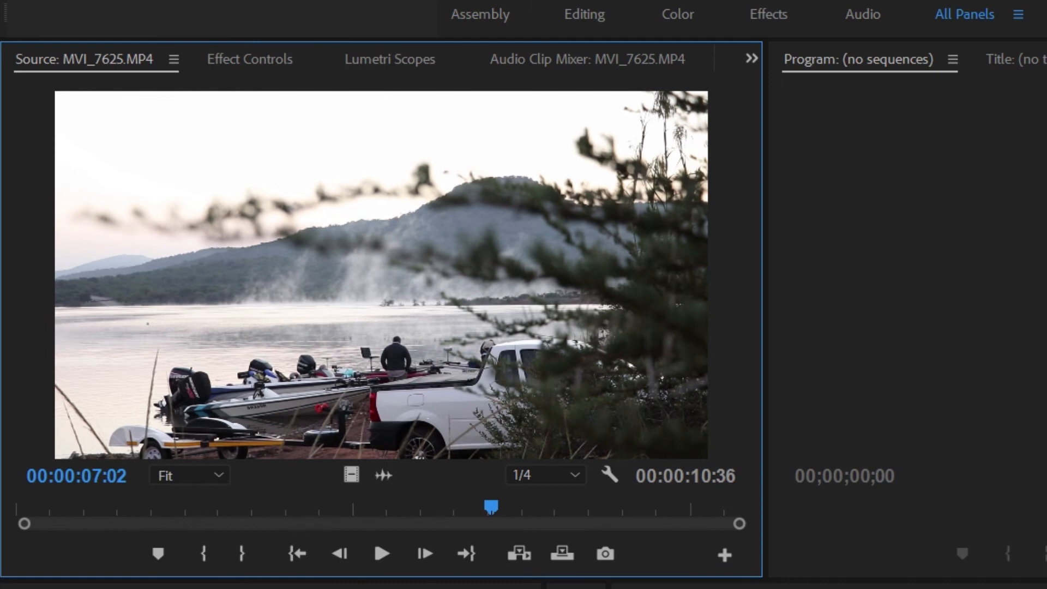
Mark the MVI_7625.MP4 source clip's Out point at 00:00:09:06 and its In point at 00:00:00:18
{"action": "left_click_drag", "start_coordinate": [290, 517], "coordinate": [634, 519]}
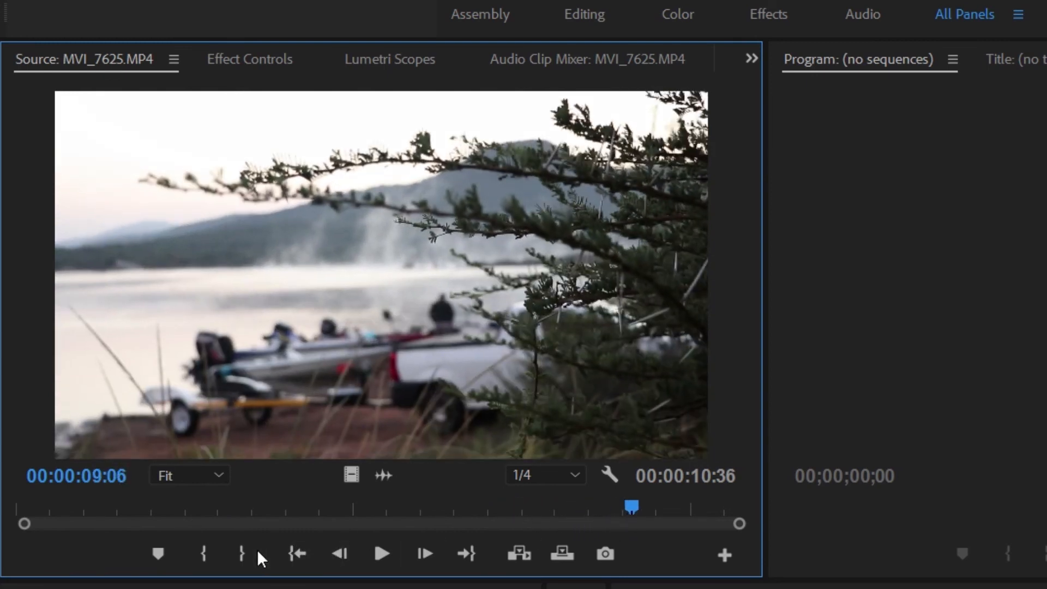
{"action": "left_click", "coordinate": [245, 548]}
{"action": "left_click_drag", "start_coordinate": [631, 508], "coordinate": [40, 499]}
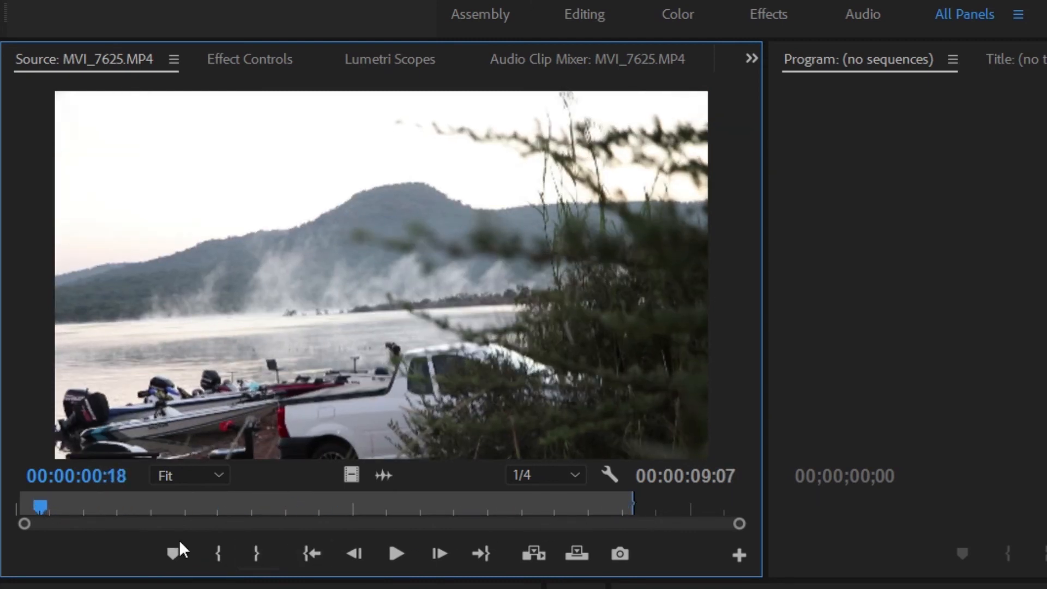
{"action": "left_click", "coordinate": [216, 556]}
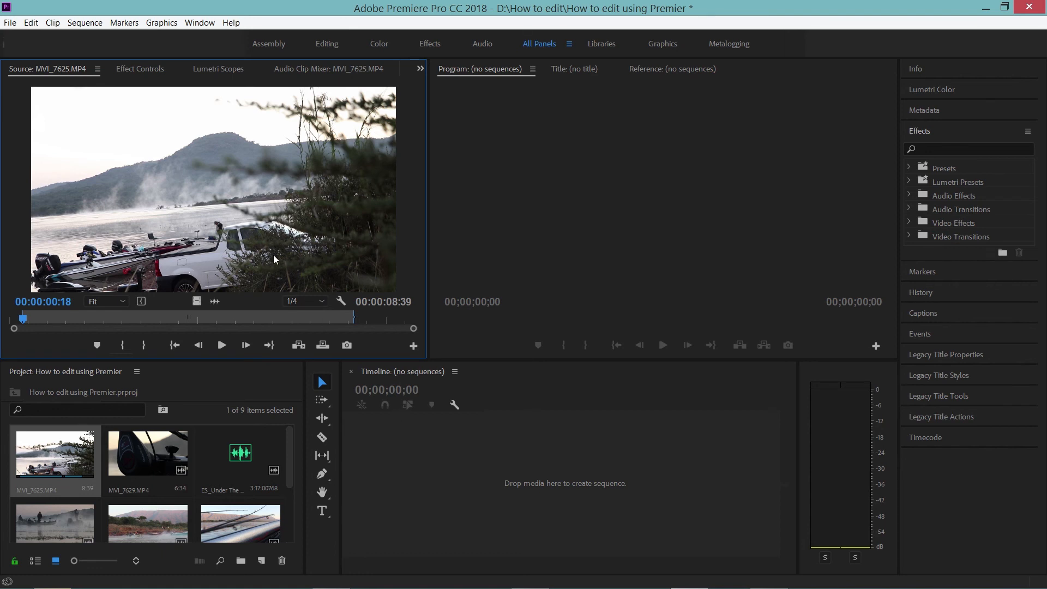
Place the trimmed MVI_7625.MP4 clip in the empty timeline as a new sequence, and widen the timeline by narrowing the project panel
{"action": "left_click_drag", "start_coordinate": [309, 318], "coordinate": [437, 484]}
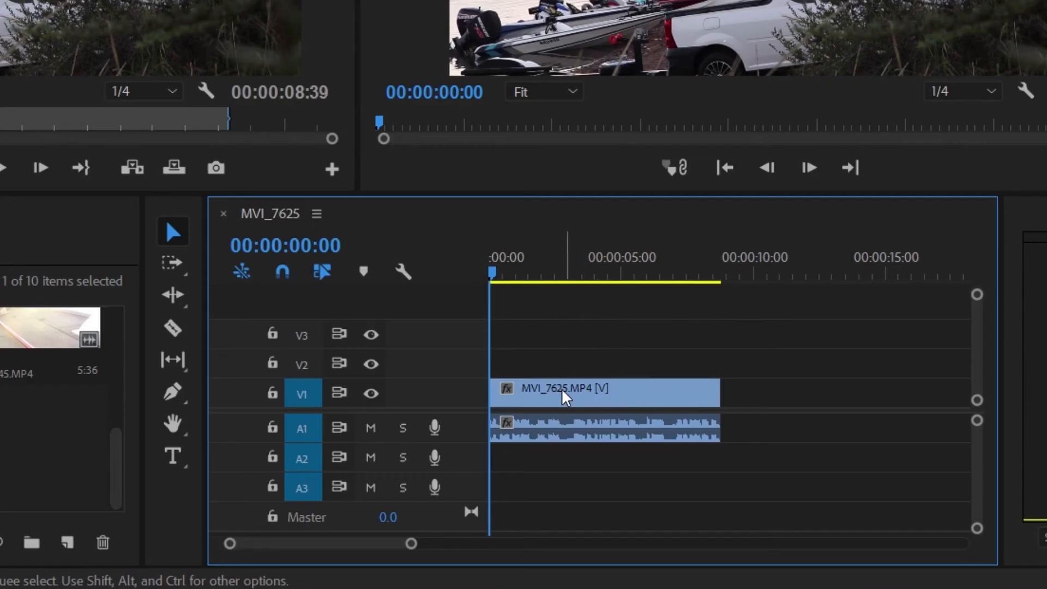
{"action": "left_click", "coordinate": [545, 474]}
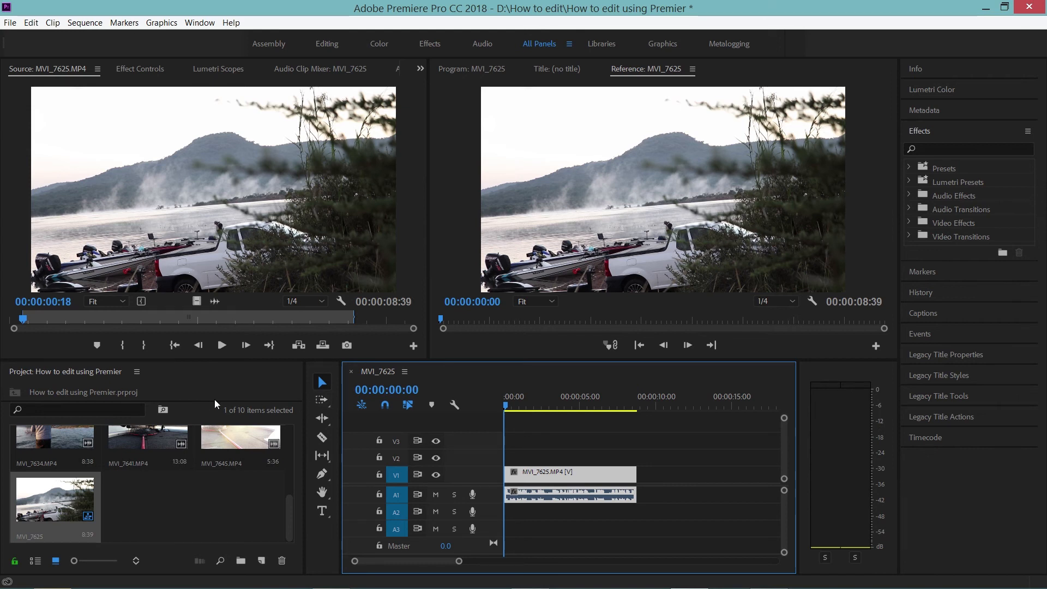
{"action": "left_click_drag", "start_coordinate": [303, 392], "coordinate": [174, 396]}
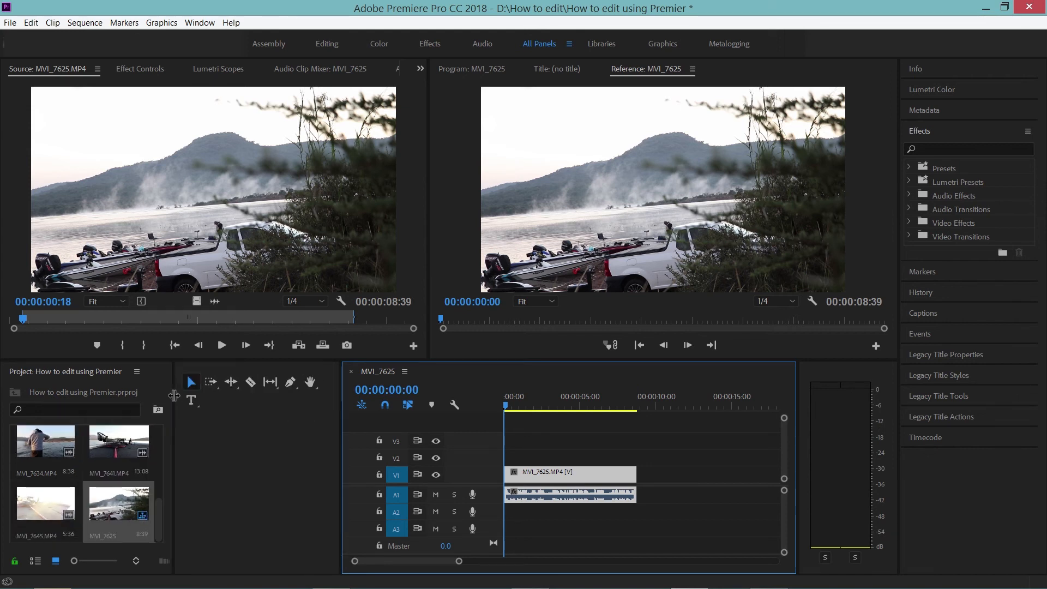
{"action": "left_click_drag", "start_coordinate": [342, 391], "coordinate": [218, 400]}
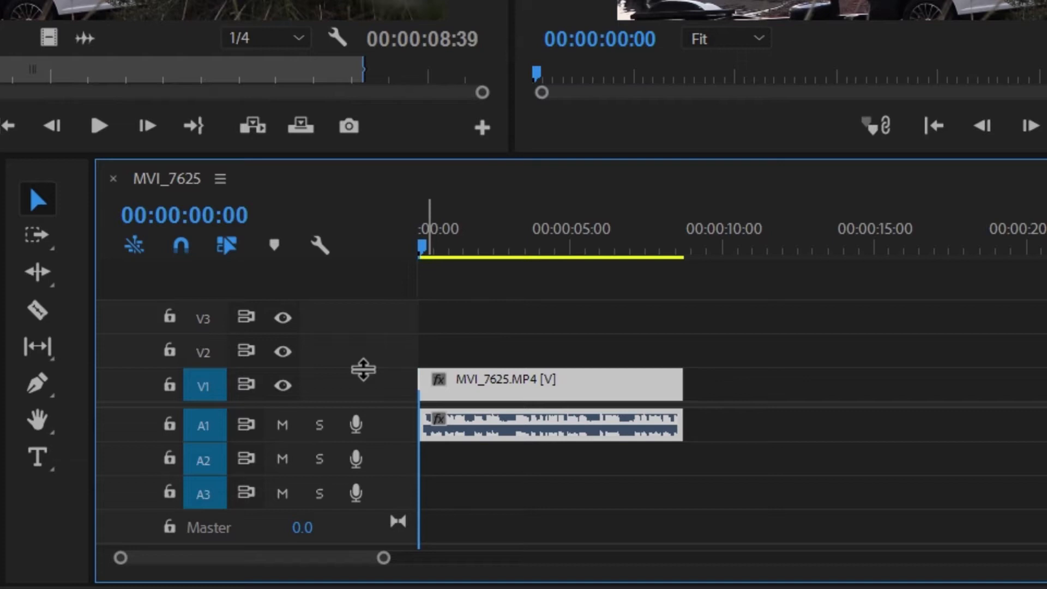
Increase the heights of video track V1 and audio track A1 in the timeline
{"action": "left_click_drag", "start_coordinate": [363, 370], "coordinate": [368, 313]}
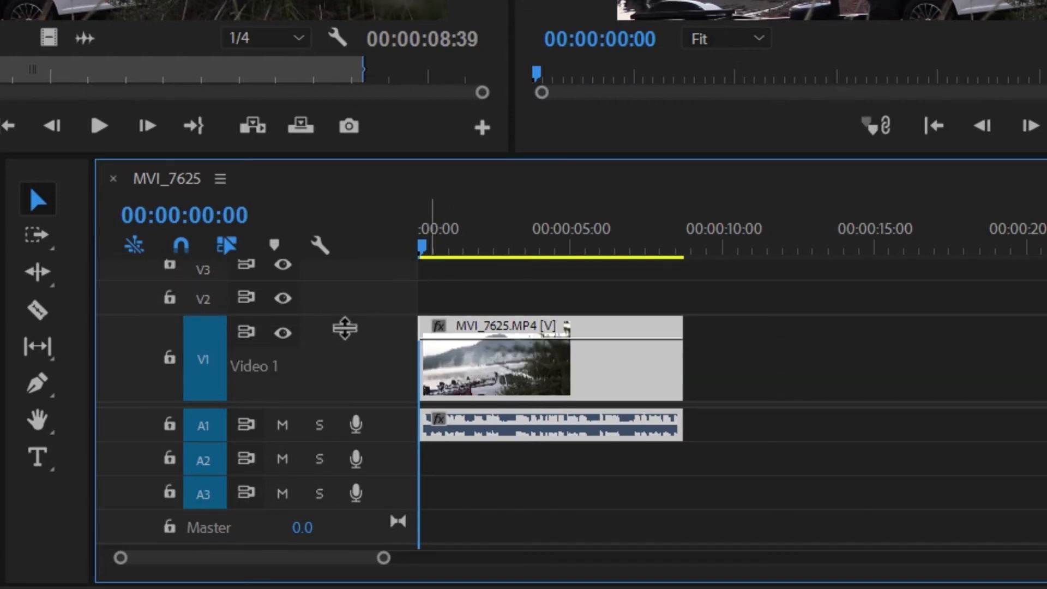
{"action": "left_click_drag", "start_coordinate": [338, 351], "coordinate": [339, 353]}
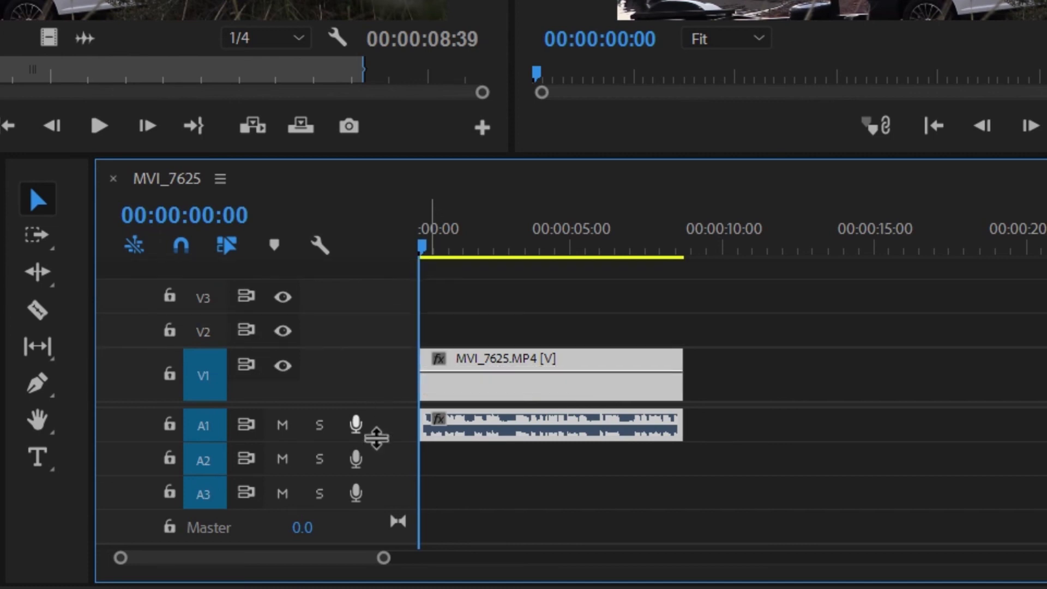
{"action": "left_click_drag", "start_coordinate": [388, 440], "coordinate": [386, 467]}
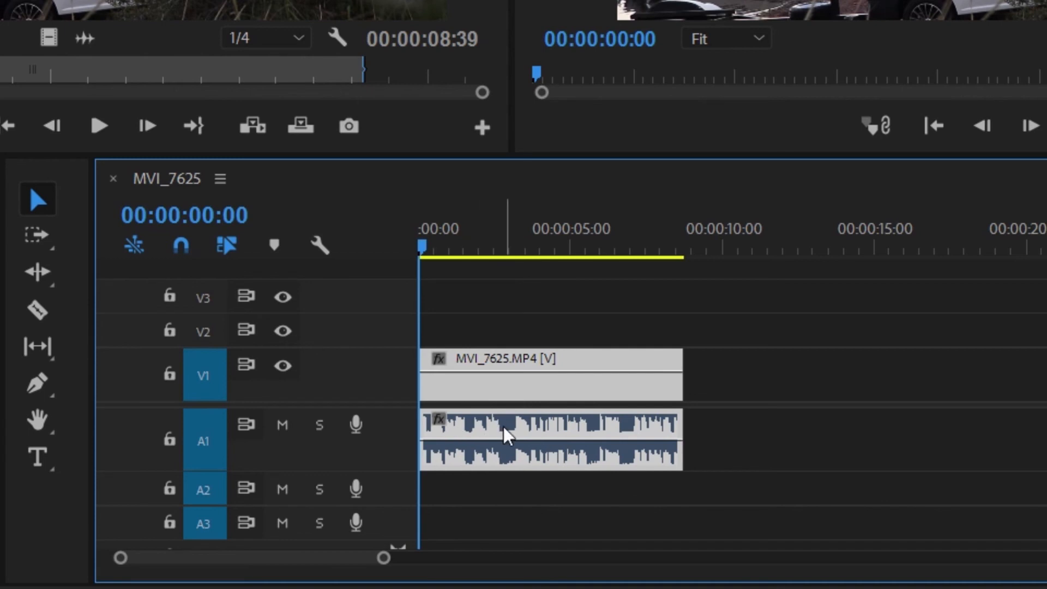
Try to delete the MVI_7625.MP4 clip's audio from track A1, and undo the deletion
{"action": "left_click", "coordinate": [747, 435]}
{"action": "left_click", "coordinate": [567, 431]}
{"action": "key", "text": "Delete"}
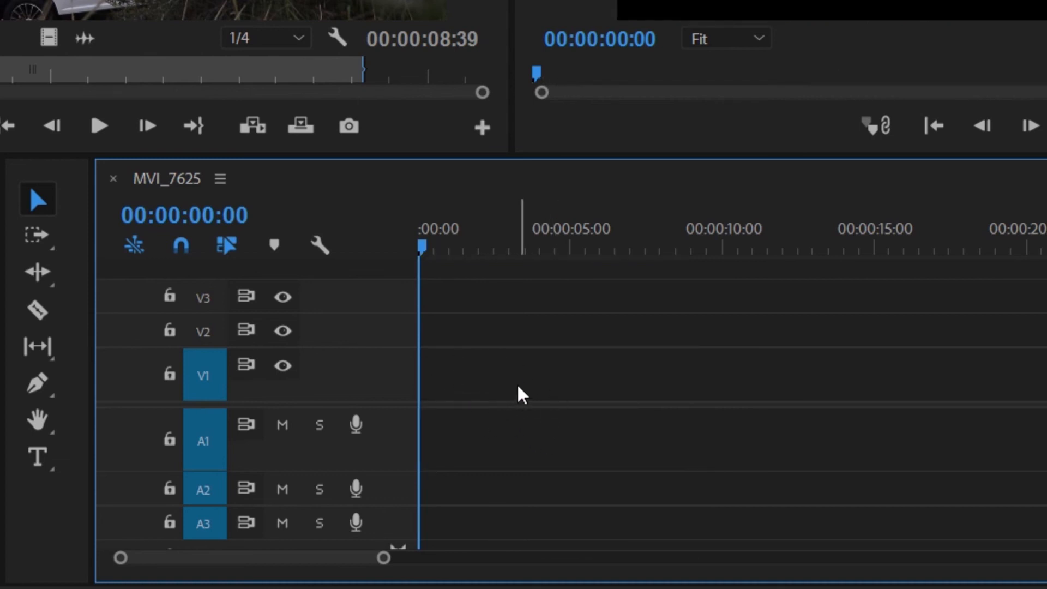
{"action": "key", "text": "ctrl+z"}
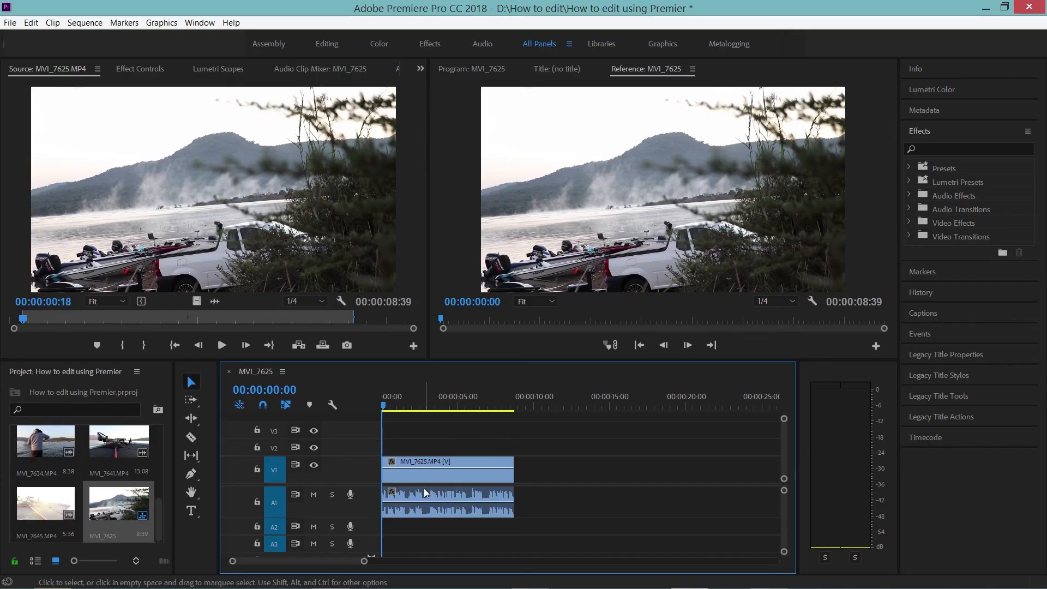
Unlink the MVI_7625.MP4 clip's audio from its video and select only the video part on V1
{"action": "left_click", "coordinate": [513, 425]}
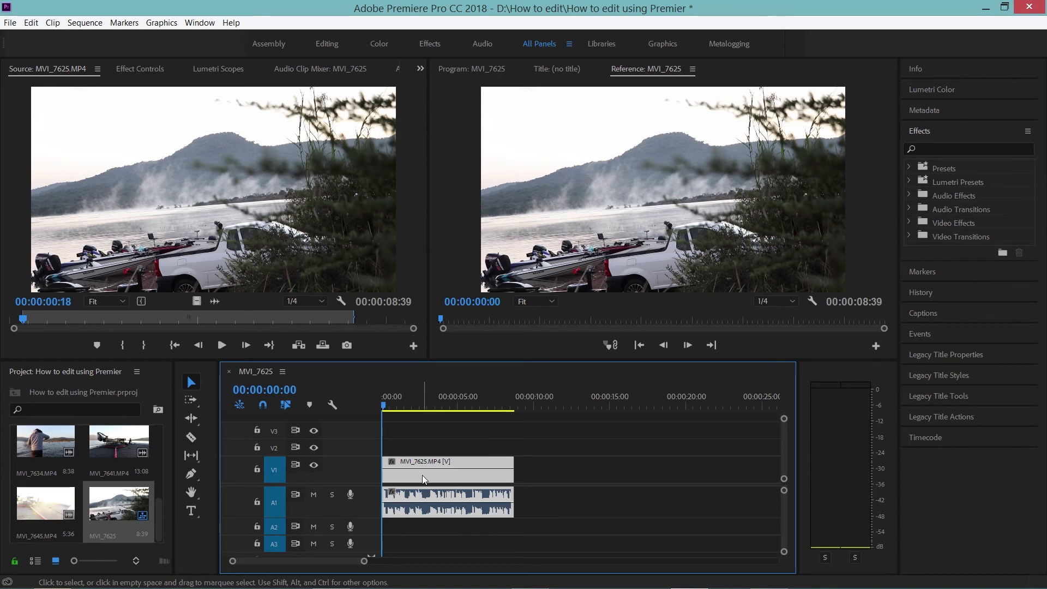
{"action": "right_click", "coordinate": [426, 499]}
{"action": "left_click", "coordinate": [457, 201]}
{"action": "left_click", "coordinate": [445, 463]}
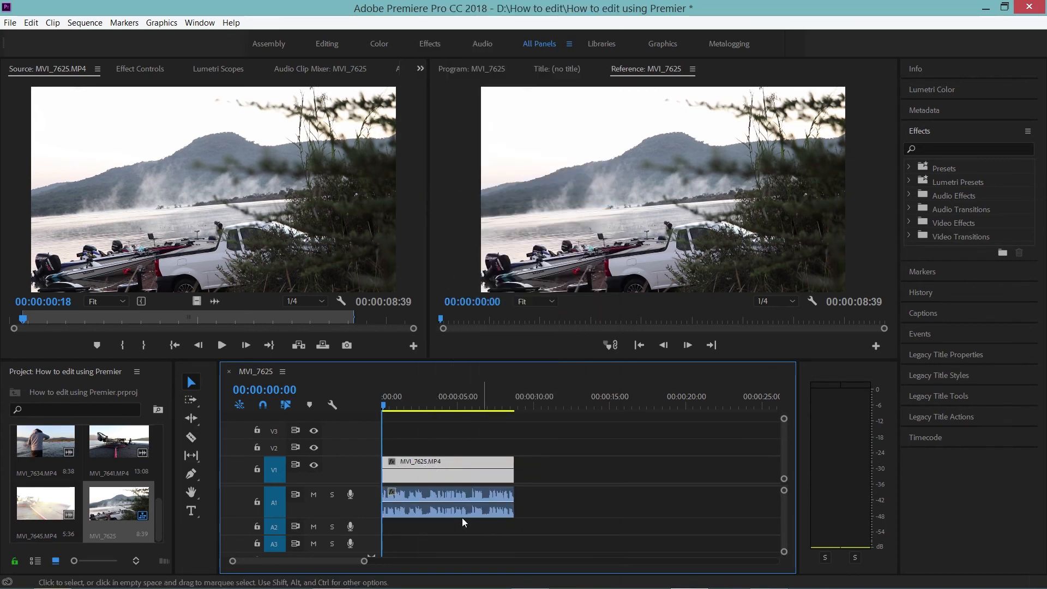
Delete the unlinked audio of the MVI_7625.MP4 clip from track A1, and play back the silent video
{"action": "left_click", "coordinate": [440, 501]}
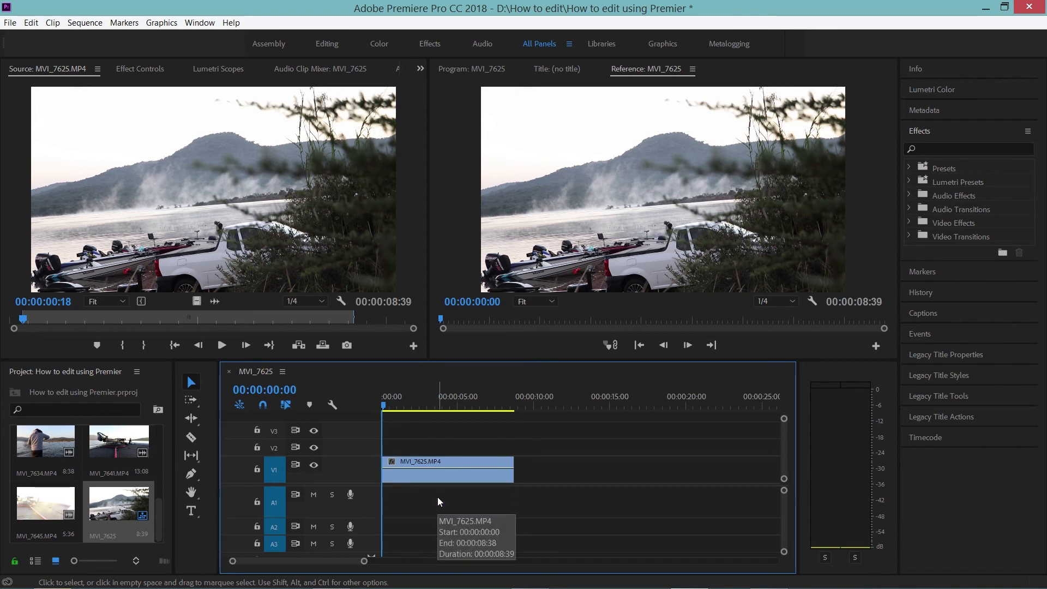
{"action": "left_click", "coordinate": [409, 459]}
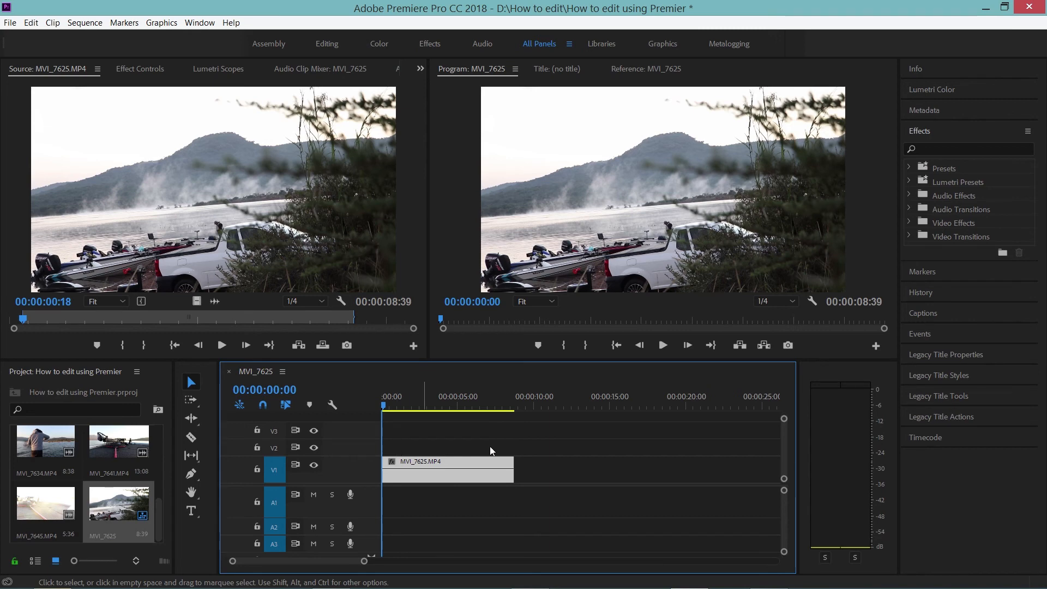
{"action": "left_click", "coordinate": [665, 347]}
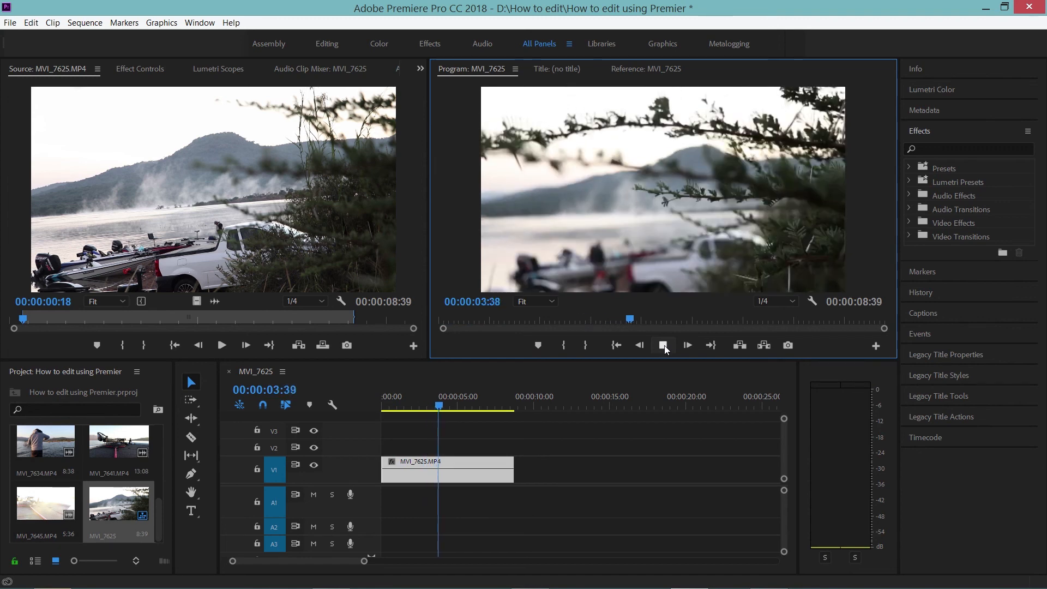
{"action": "left_click", "coordinate": [663, 345]}
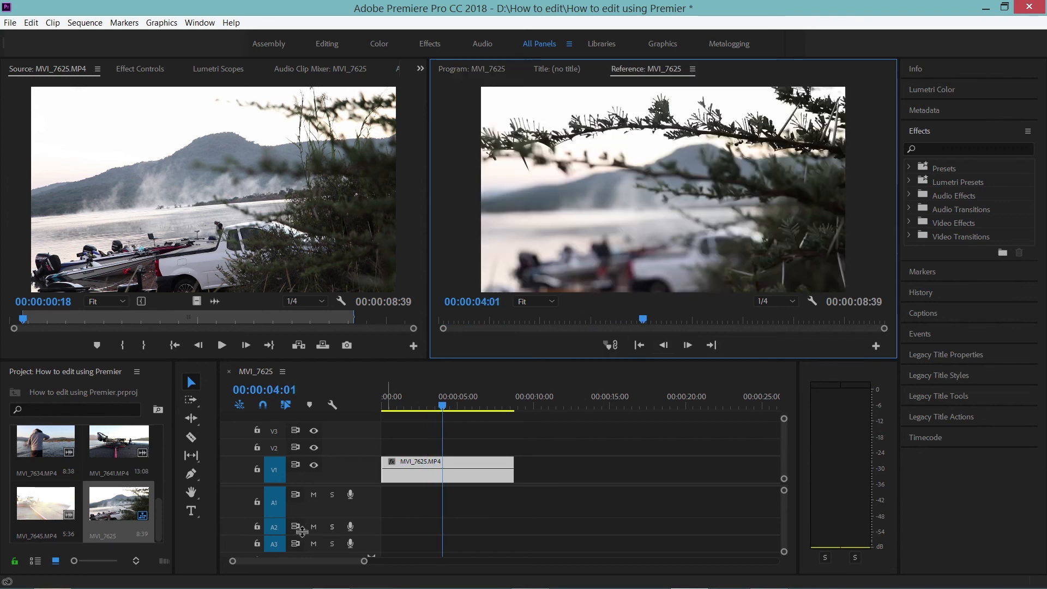
Place the imported music file on track A1 from the start of the sequence, and play it with the video
{"action": "left_click_drag", "start_coordinate": [160, 522], "coordinate": [164, 464]}
{"action": "left_click_drag", "start_coordinate": [46, 471], "coordinate": [383, 498]}
{"action": "left_click", "coordinate": [406, 404]}
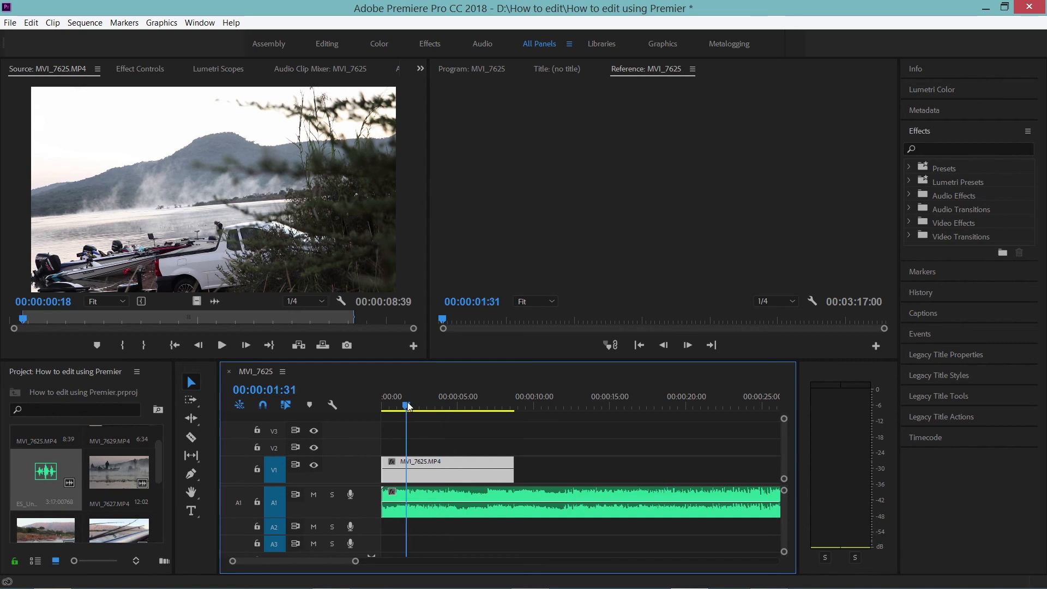
{"action": "left_click", "coordinate": [664, 347]}
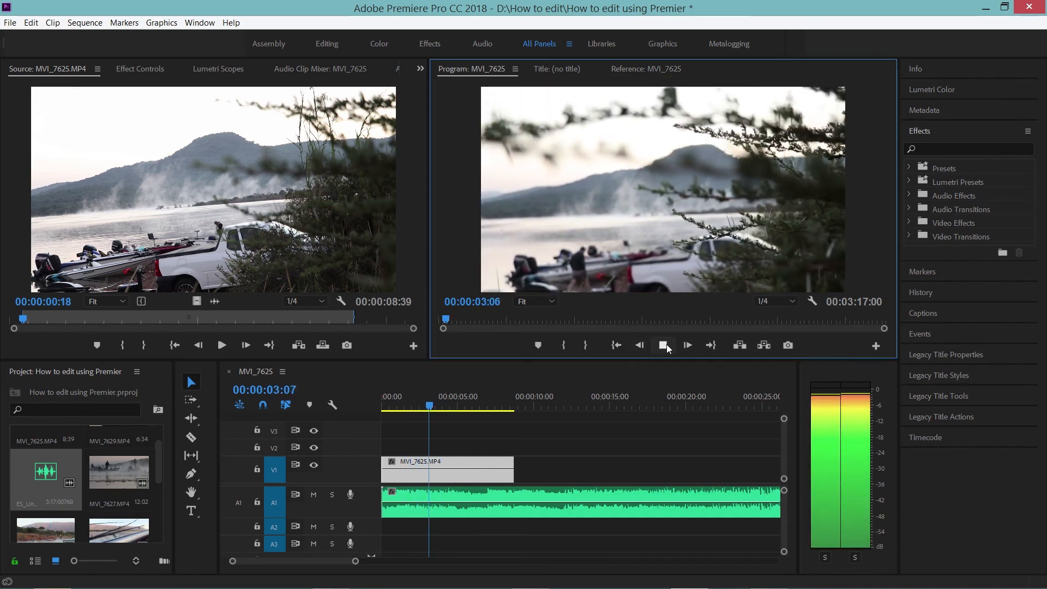
{"action": "left_click", "coordinate": [664, 346]}
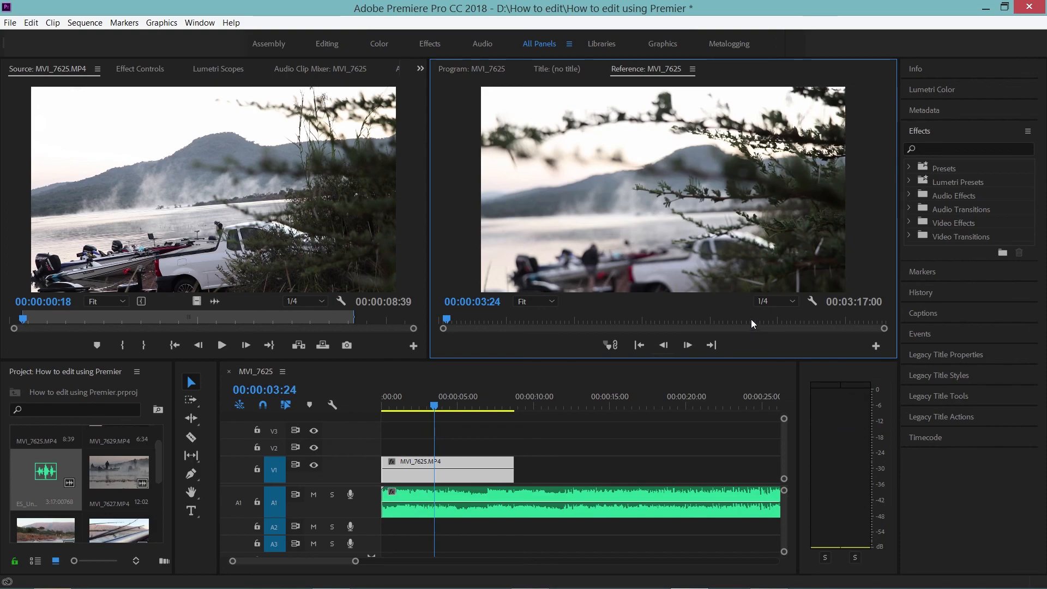
Set the preview's playback resolution to 1/4 and move the playhead to 00:00:02:39
{"action": "left_click", "coordinate": [779, 305]}
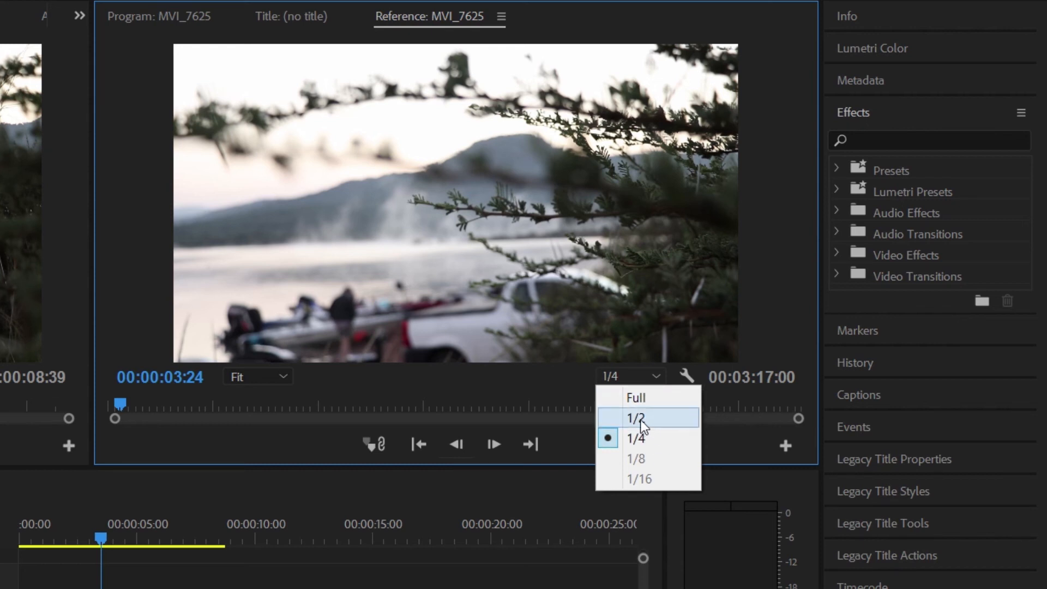
{"action": "left_click", "coordinate": [649, 438]}
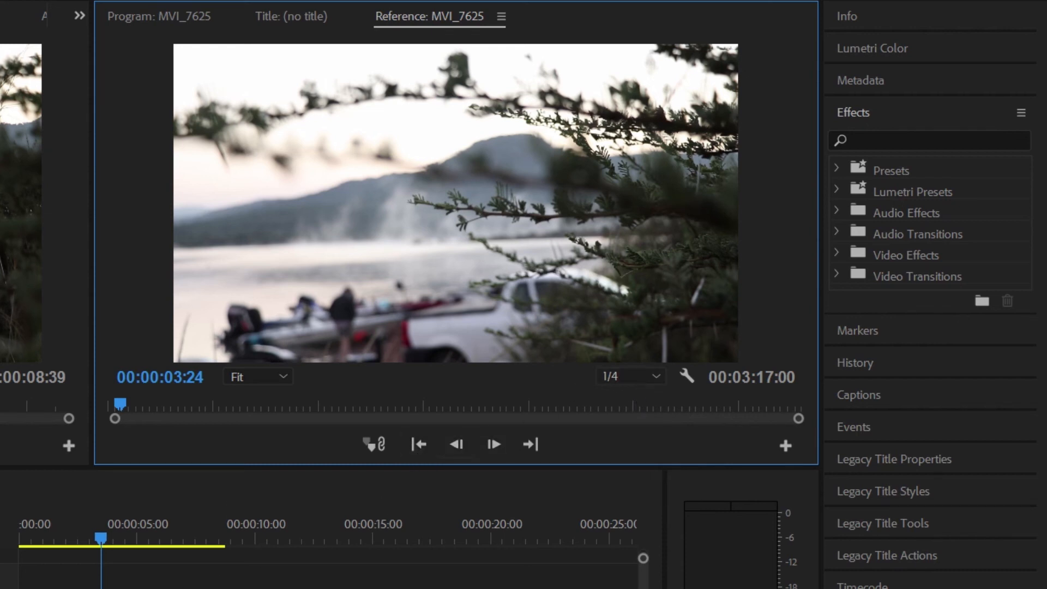
{"action": "left_click", "coordinate": [87, 535]}
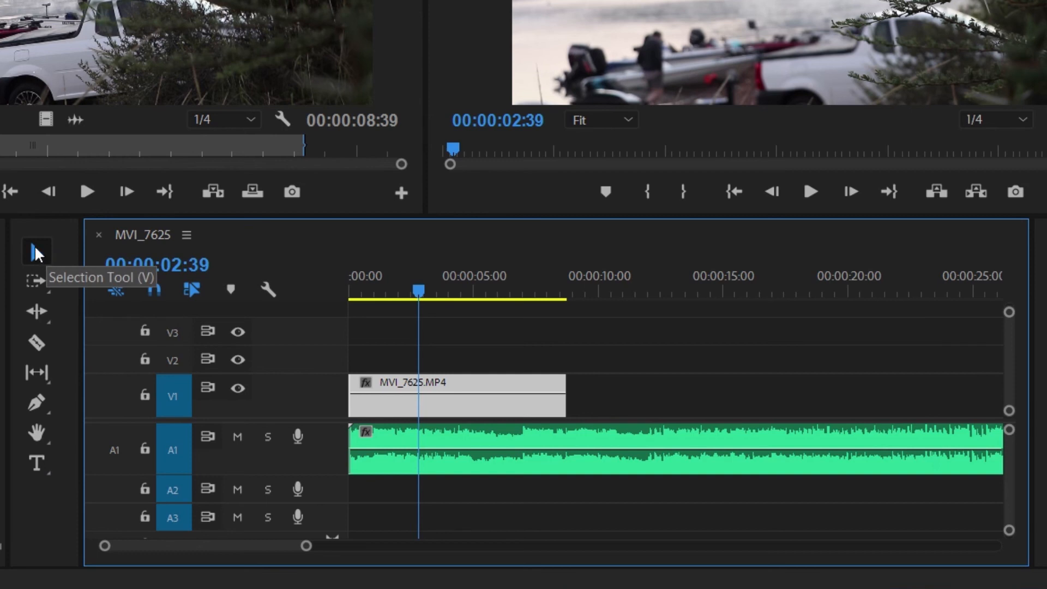
Alternate the selection between the music clip on A1 and the MVI_7625.MP4 clip on V1, ending on the video
{"action": "left_click", "coordinate": [469, 443]}
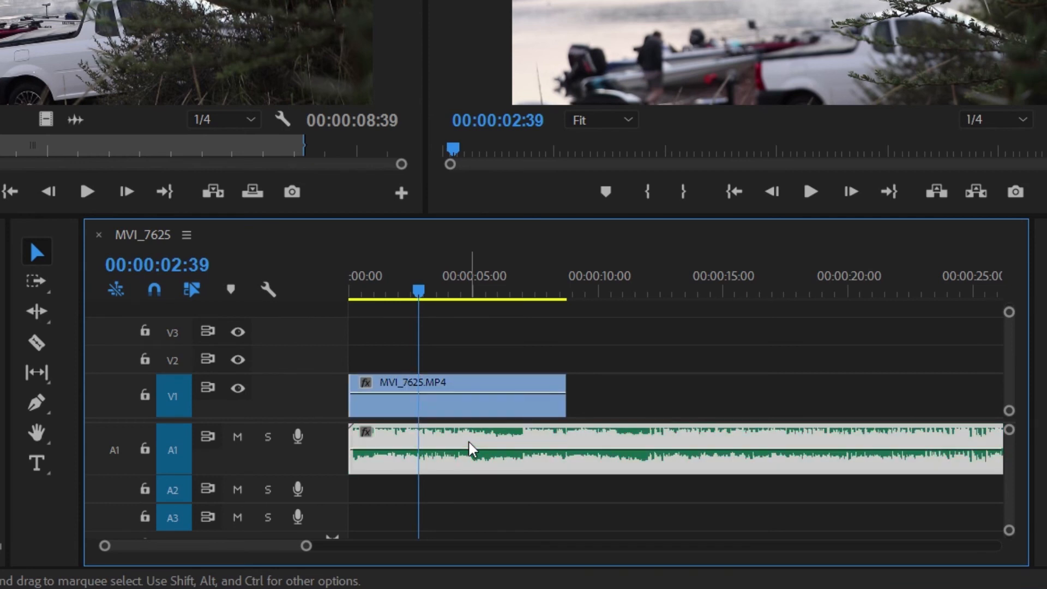
{"action": "left_click", "coordinate": [505, 401]}
{"action": "left_click", "coordinate": [576, 440]}
{"action": "left_click", "coordinate": [495, 391]}
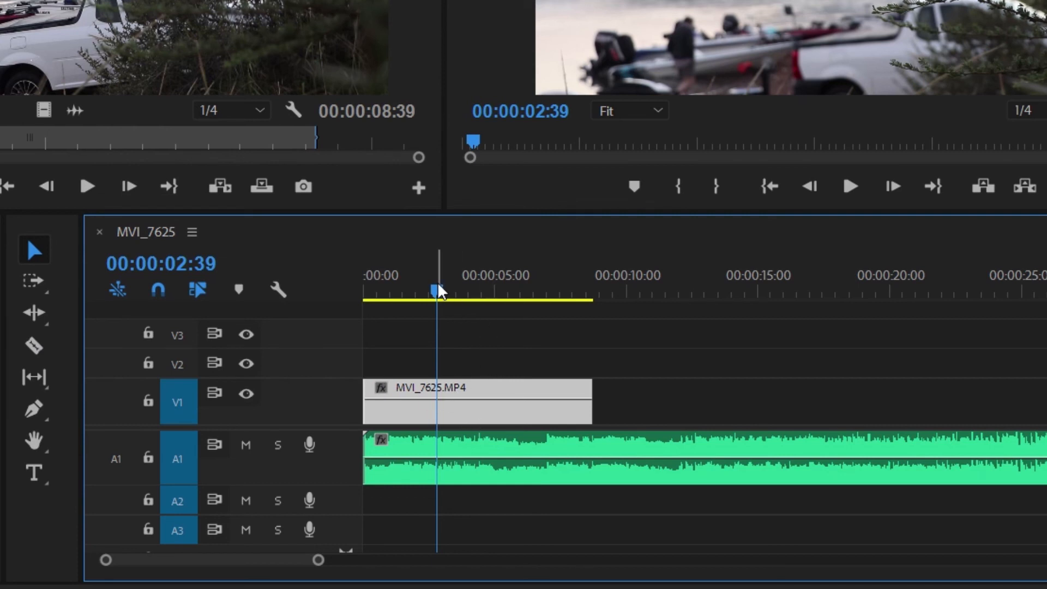
Split the MVI_7625.MP4 clip on V1 at 00:00:01:22 and 00:00:02:10 with the Razor tool
{"action": "left_click_drag", "start_coordinate": [434, 289], "coordinate": [401, 297]}
{"action": "key", "text": "c"}
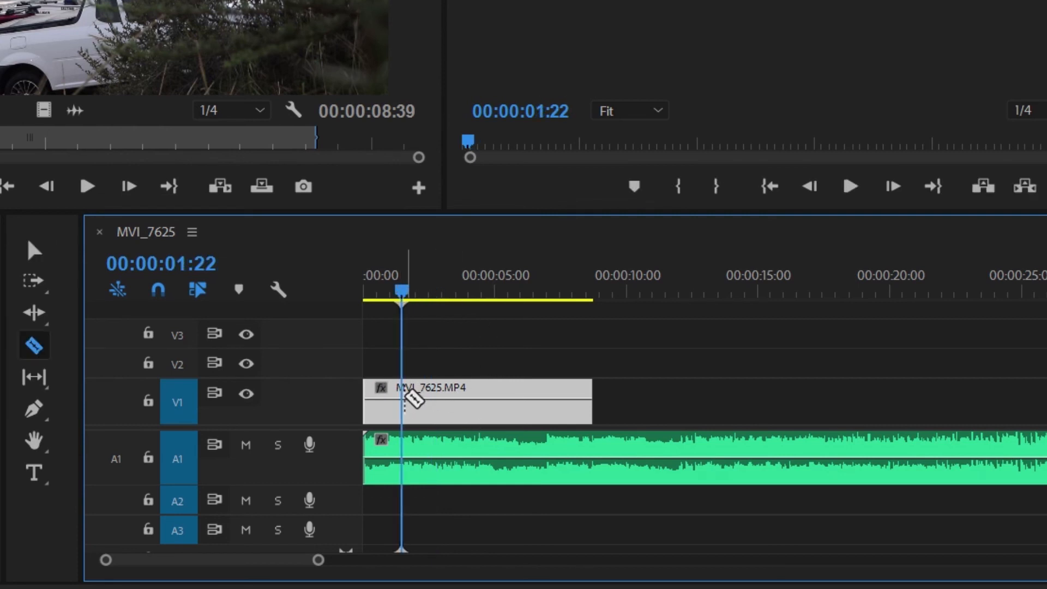
{"action": "left_click", "coordinate": [406, 401]}
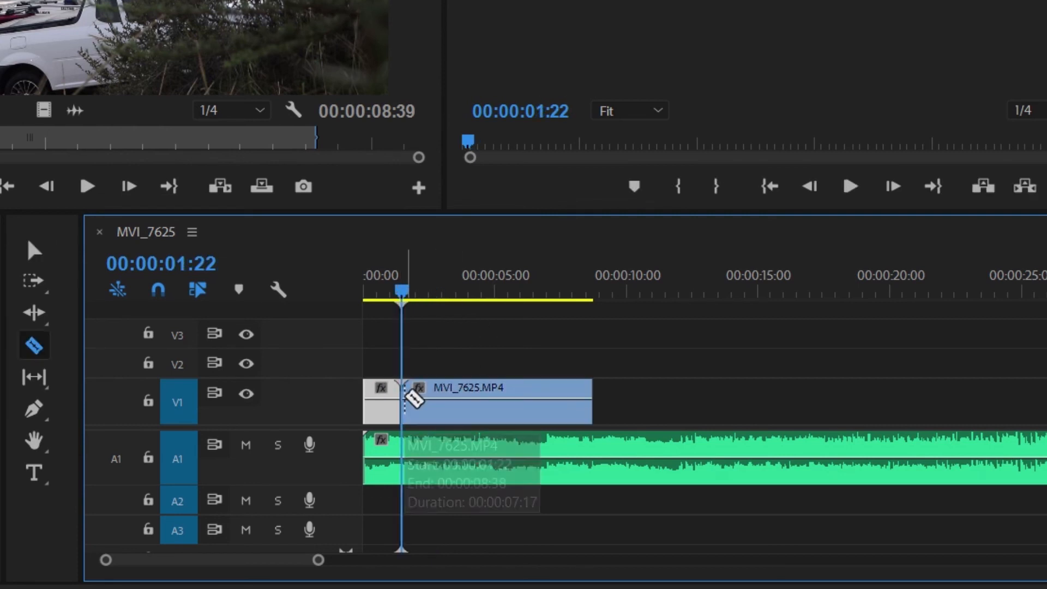
{"action": "left_click", "coordinate": [388, 291]}
{"action": "left_click_drag", "start_coordinate": [428, 292], "coordinate": [421, 291]}
{"action": "left_click", "coordinate": [422, 394]}
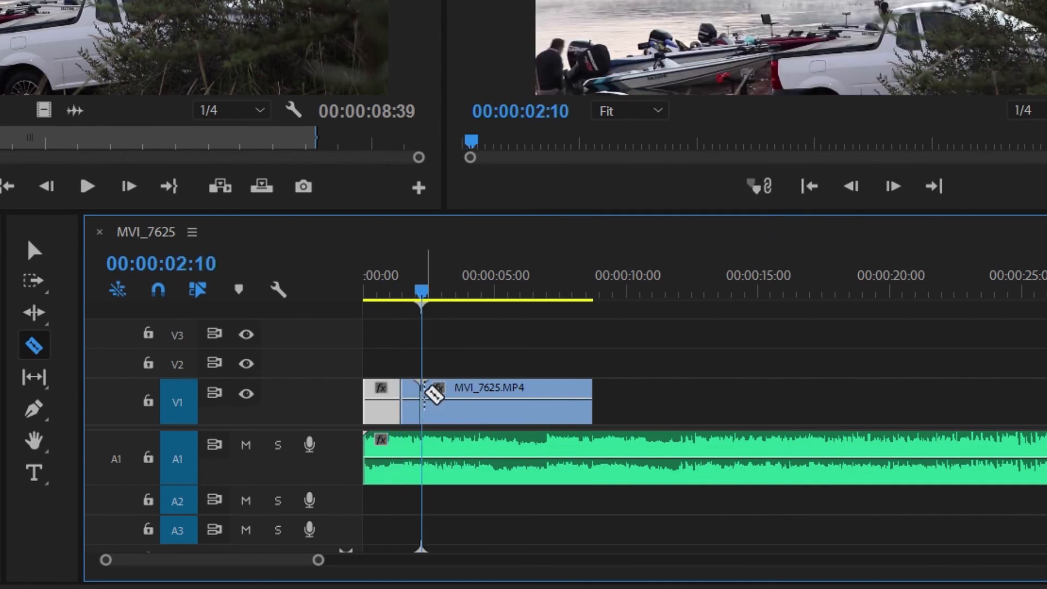
Delete the short middle piece of the split MVI_7625.MP4 clip, and undo the deletion and both cuts
{"action": "key", "text": "v"}
{"action": "left_click", "coordinate": [410, 398]}
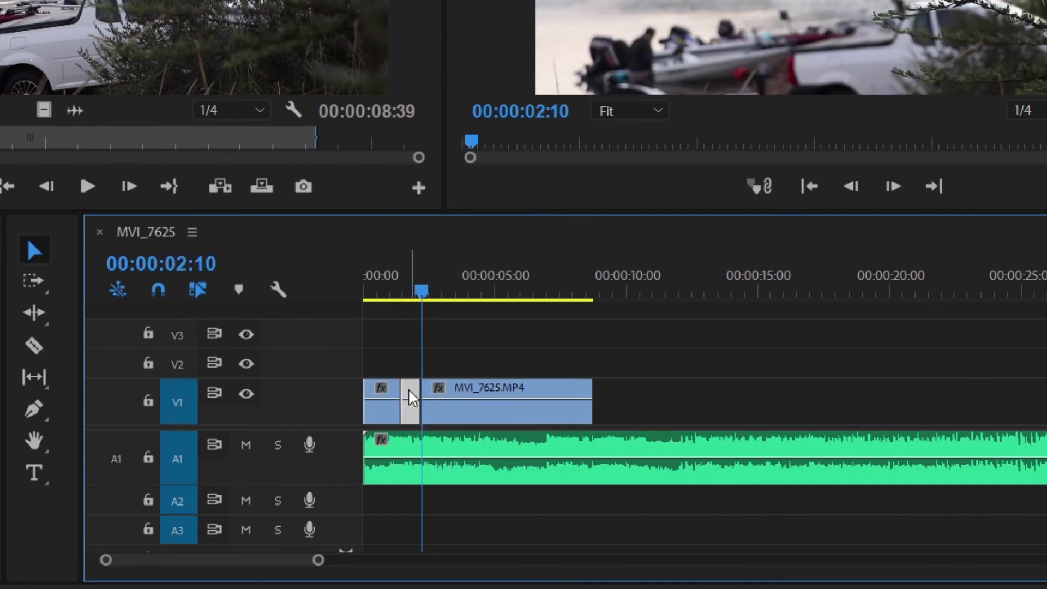
{"action": "key", "text": "Delete"}
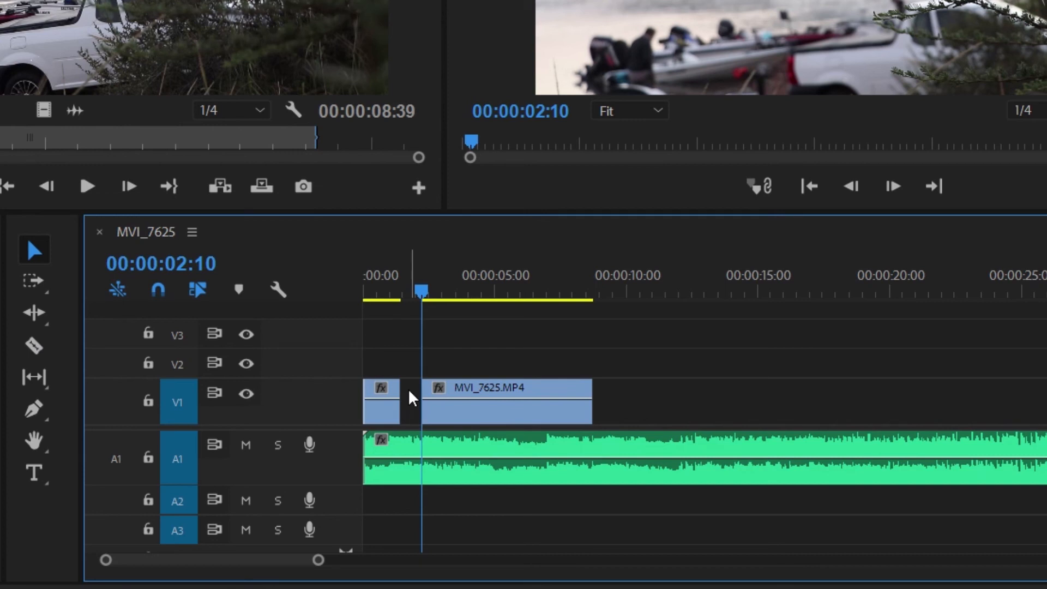
{"action": "key", "text": "ctrl+z"}
{"action": "key", "text": "ctrl+z"}
{"action": "key", "text": "ctrl+z"}
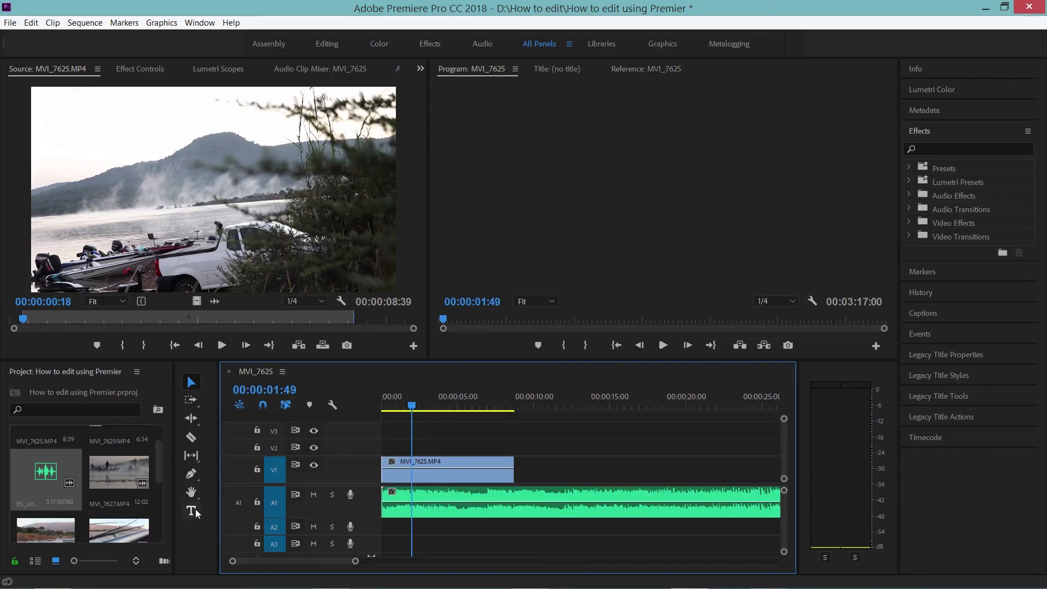
Move the playhead to 00:00:03:20, and hide track V1 and show it again
{"action": "left_click", "coordinate": [422, 403]}
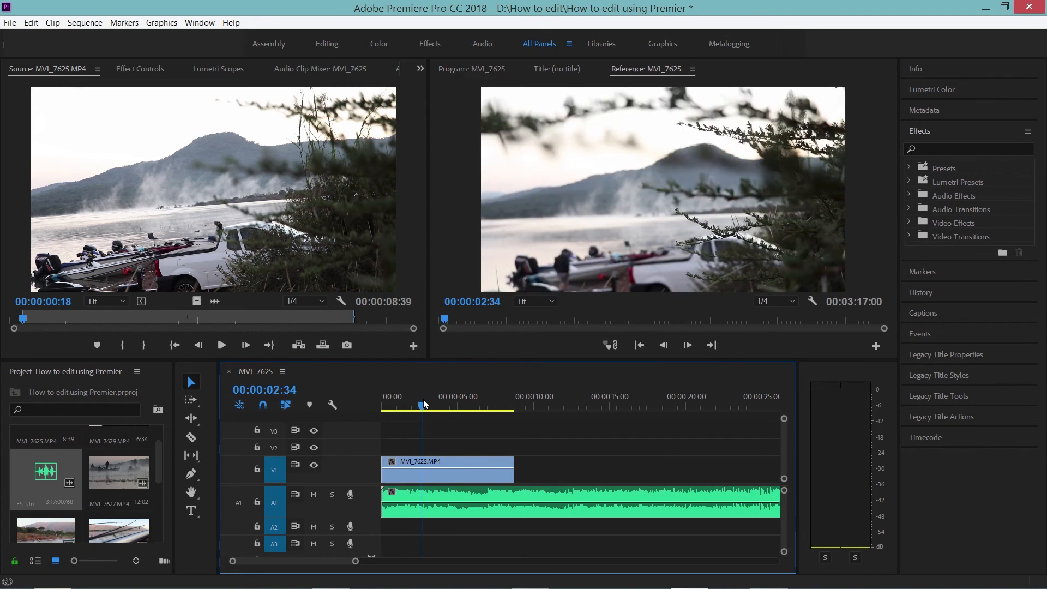
{"action": "left_click", "coordinate": [432, 399]}
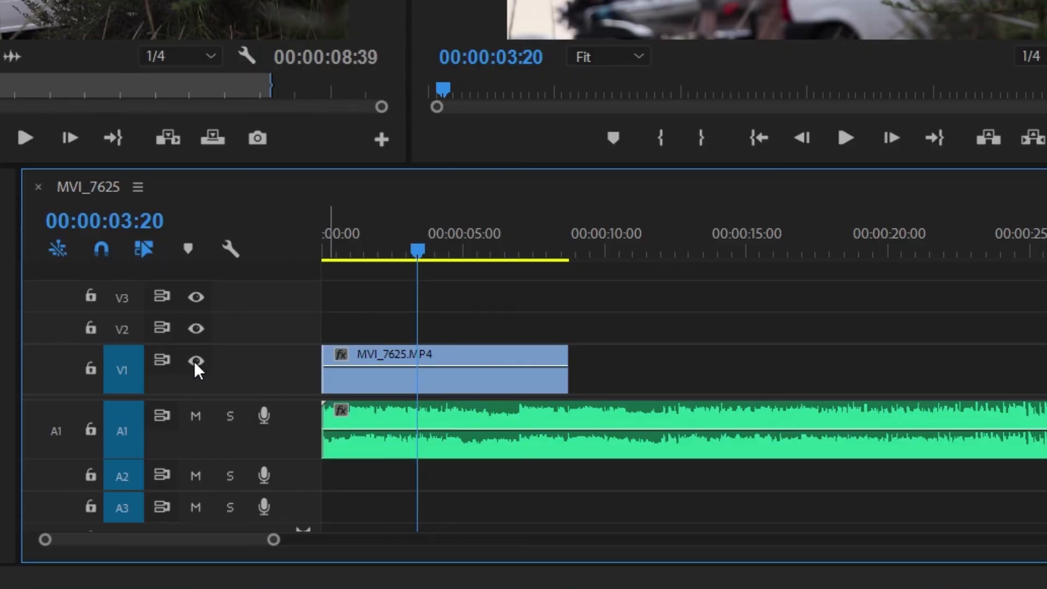
{"action": "left_click", "coordinate": [194, 361]}
{"action": "left_click", "coordinate": [194, 361]}
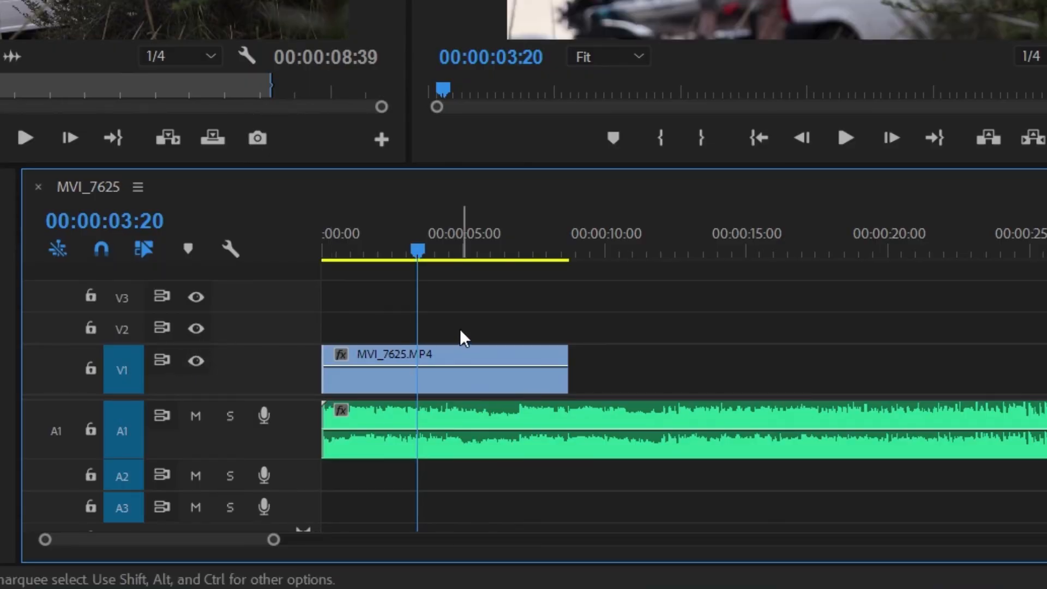
Place the MVI_7627.MP4 clip on track V2 starting at 00:00:03:20, and unlink and delete its audio on A2
{"action": "left_click_drag", "start_coordinate": [119, 472], "coordinate": [412, 330]}
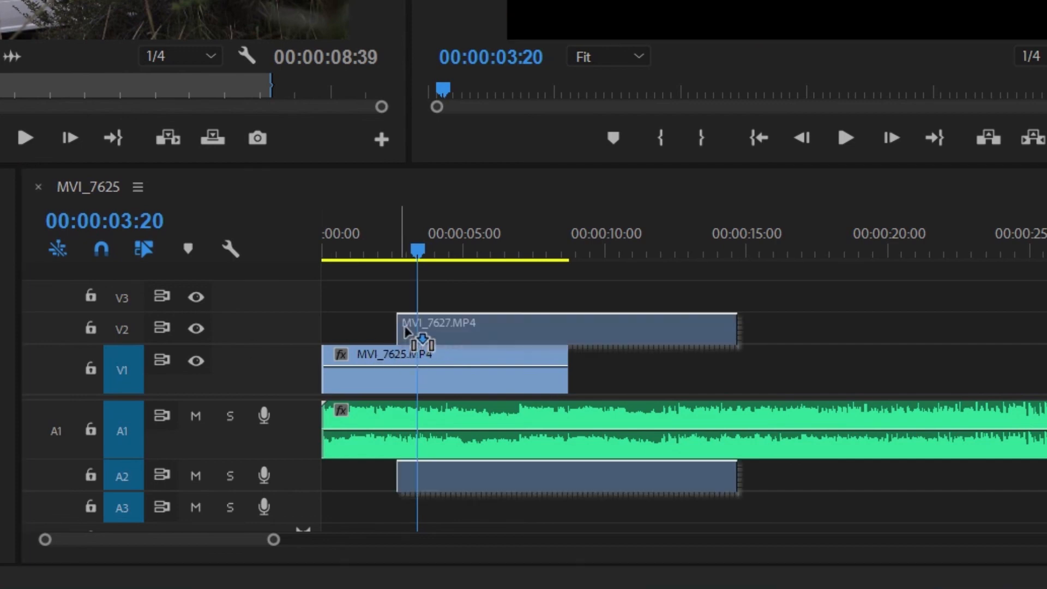
{"action": "left_click_drag", "start_coordinate": [434, 447], "coordinate": [434, 447]}
{"action": "left_click", "coordinate": [461, 449]}
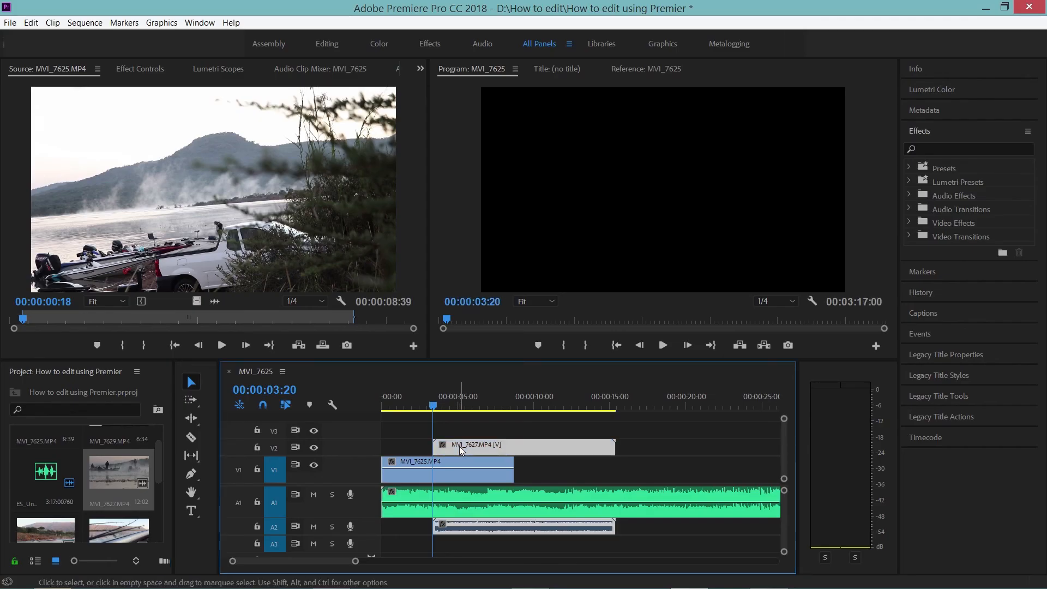
{"action": "right_click", "coordinate": [461, 450]}
{"action": "left_click", "coordinate": [491, 226]}
{"action": "left_click", "coordinate": [508, 525], "text": "shift"}
{"action": "left_click", "coordinate": [507, 525]}
{"action": "key", "text": "Delete"}
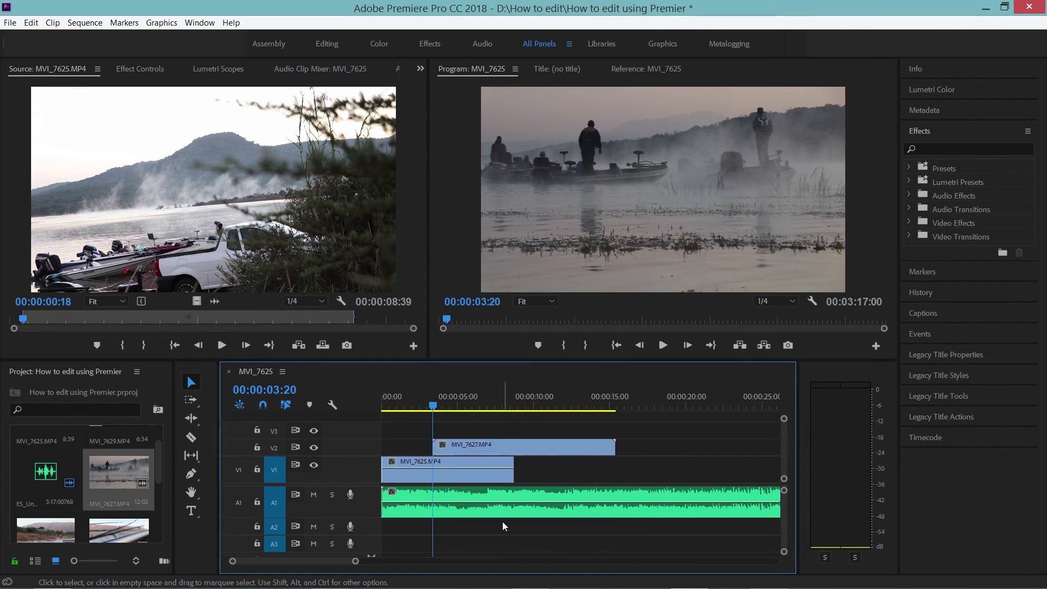
Move the MVI_7627.MP4 clip to the start of track V2, and hide that track and show it again
{"action": "left_click_drag", "start_coordinate": [472, 449], "coordinate": [421, 449]}
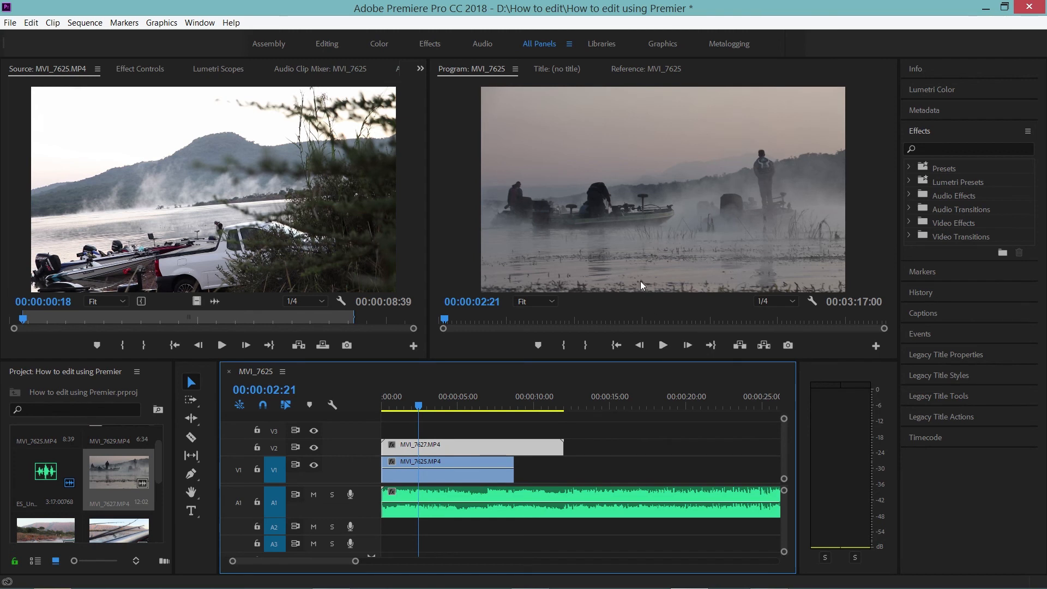
{"action": "left_click", "coordinate": [314, 448]}
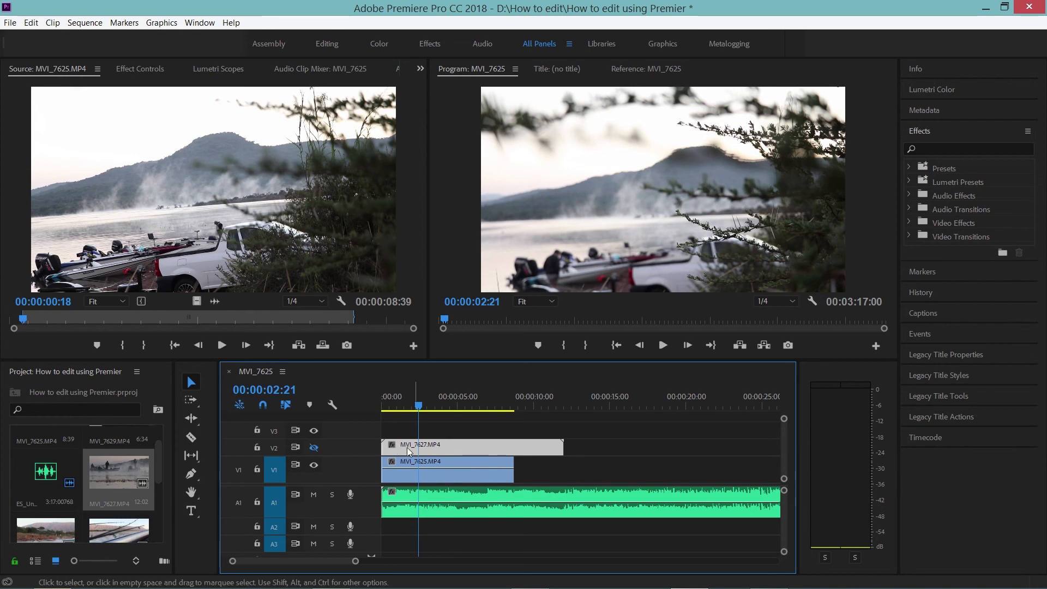
{"action": "left_click", "coordinate": [314, 448]}
Move the MVI_7627.MP4 clip onto track V1 directly after MVI_7625.MP4, and check frames of both clips up to 00:00:12:18
{"action": "left_click_drag", "start_coordinate": [423, 450], "coordinate": [568, 469]}
{"action": "left_click", "coordinate": [434, 406]}
{"action": "left_click", "coordinate": [504, 404]}
{"action": "left_click", "coordinate": [569, 403]}
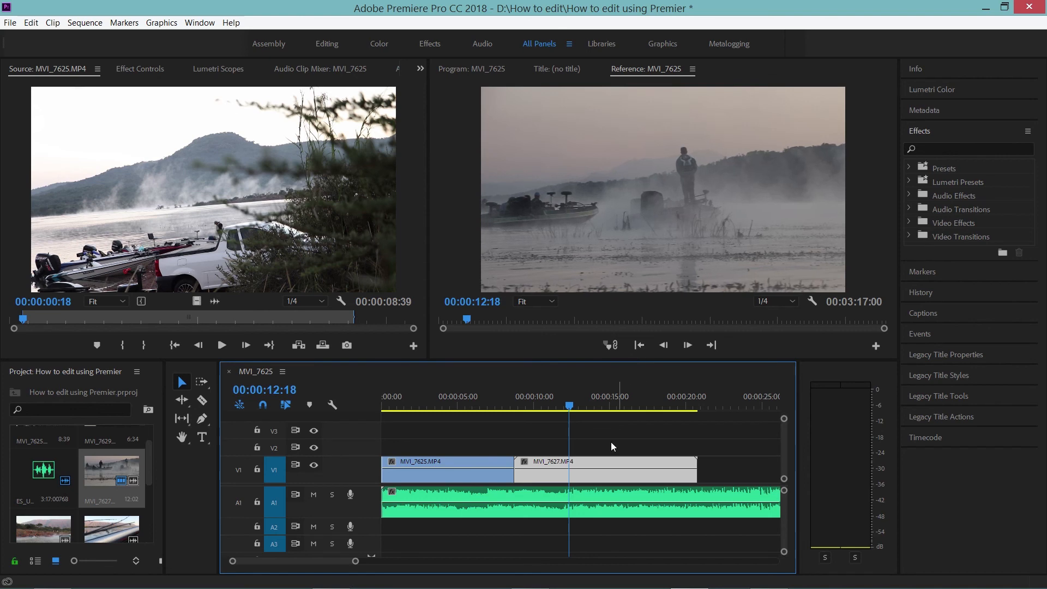
Set the MVI_7627.MP4 clip's speed to 50% with Reverse Speed turned on
{"action": "right_click", "coordinate": [585, 463]}
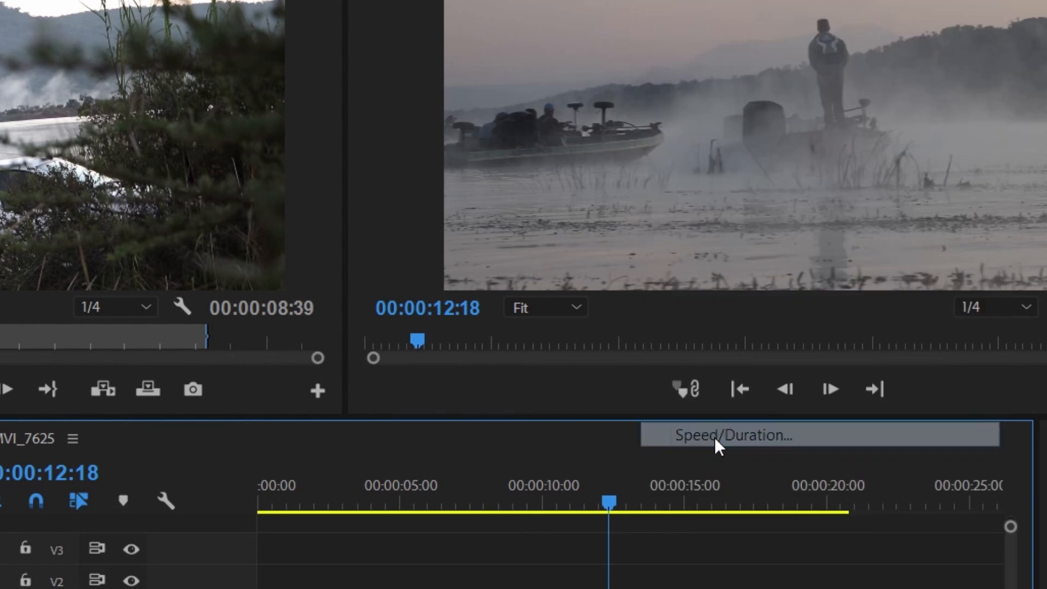
{"action": "left_click", "coordinate": [714, 437]}
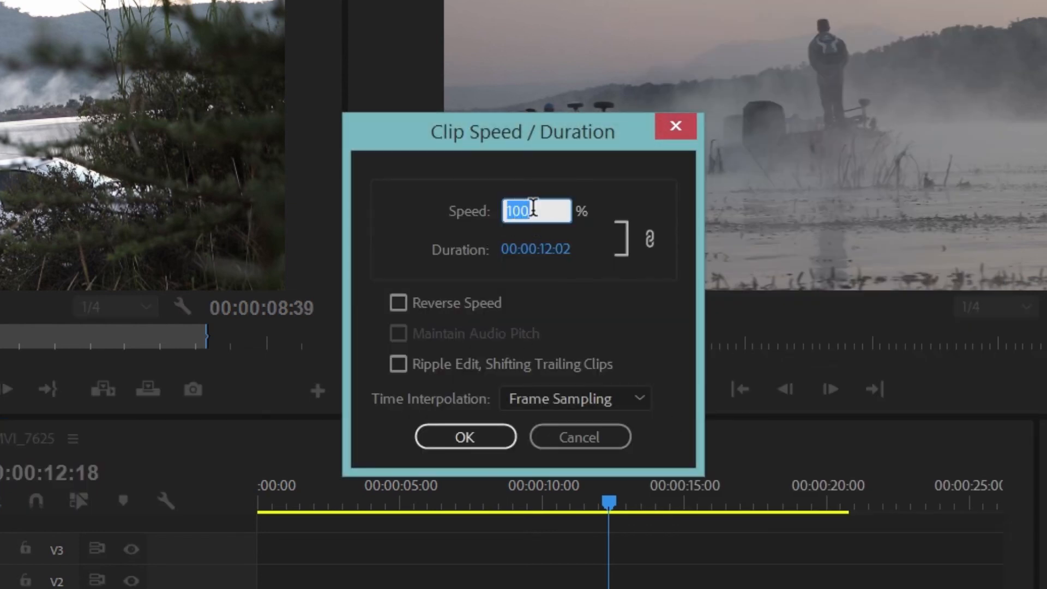
{"action": "type", "text": "50"}
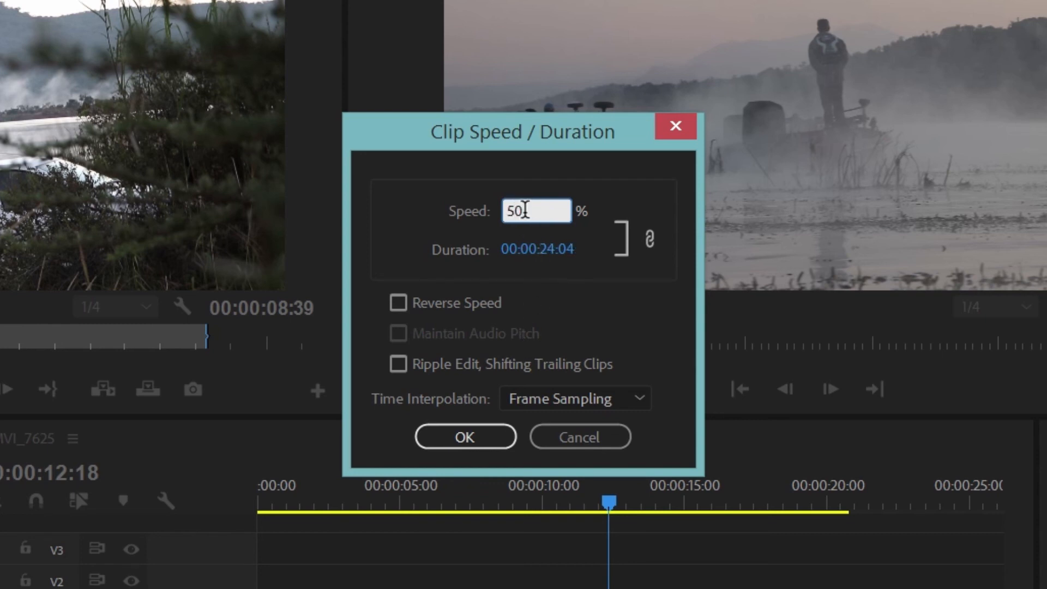
{"action": "left_click", "coordinate": [401, 302]}
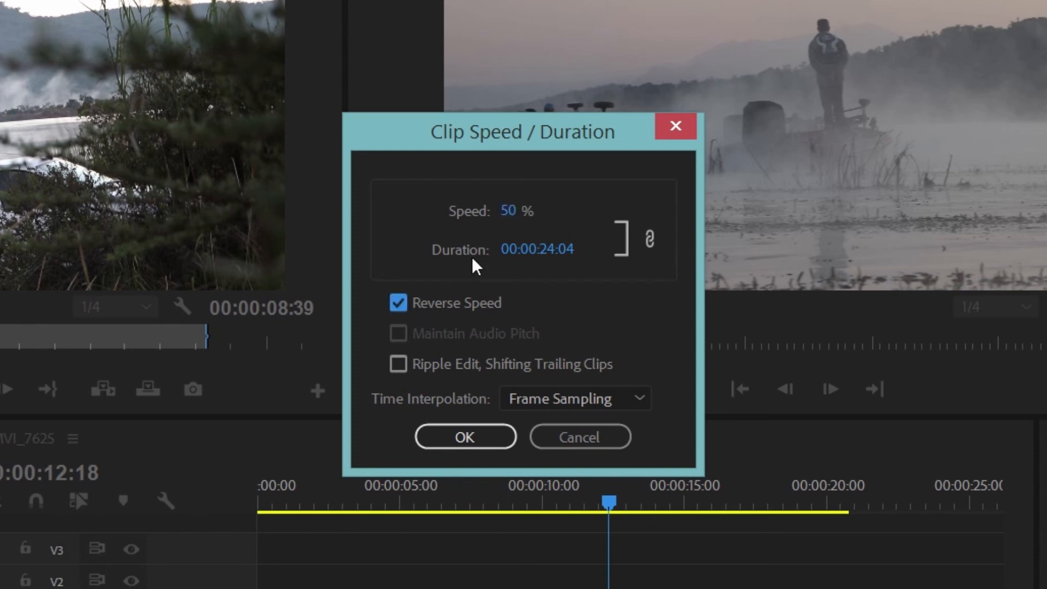
{"action": "left_click", "coordinate": [481, 437]}
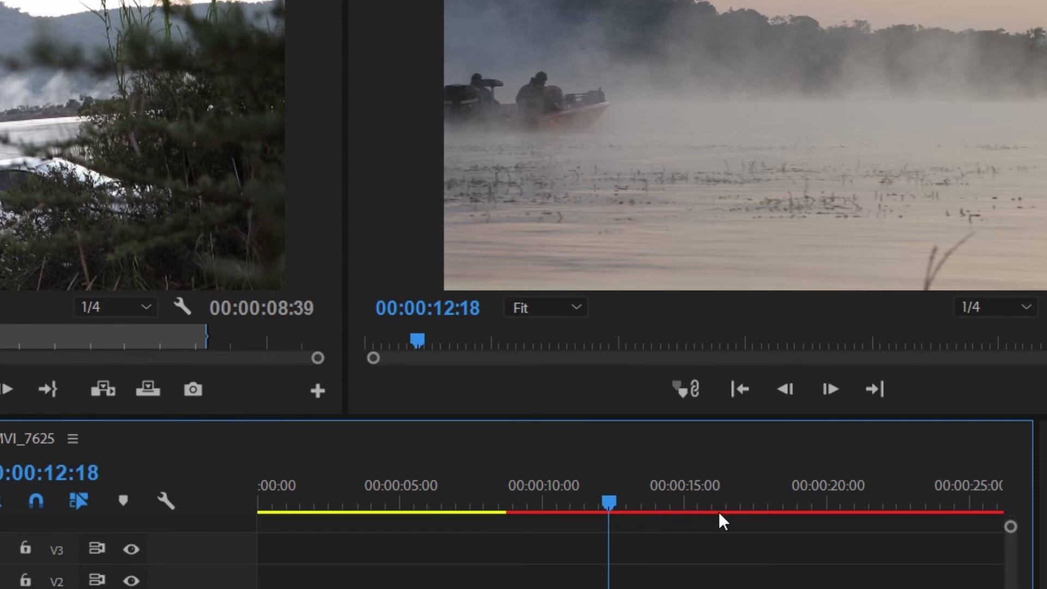
Mark the in-to-out range from 00:00:08:39 to 00:00:32:43 over the reversed MVI_7627.MP4 clip and render it in full
{"action": "left_click_drag", "start_coordinate": [620, 503], "coordinate": [511, 489]}
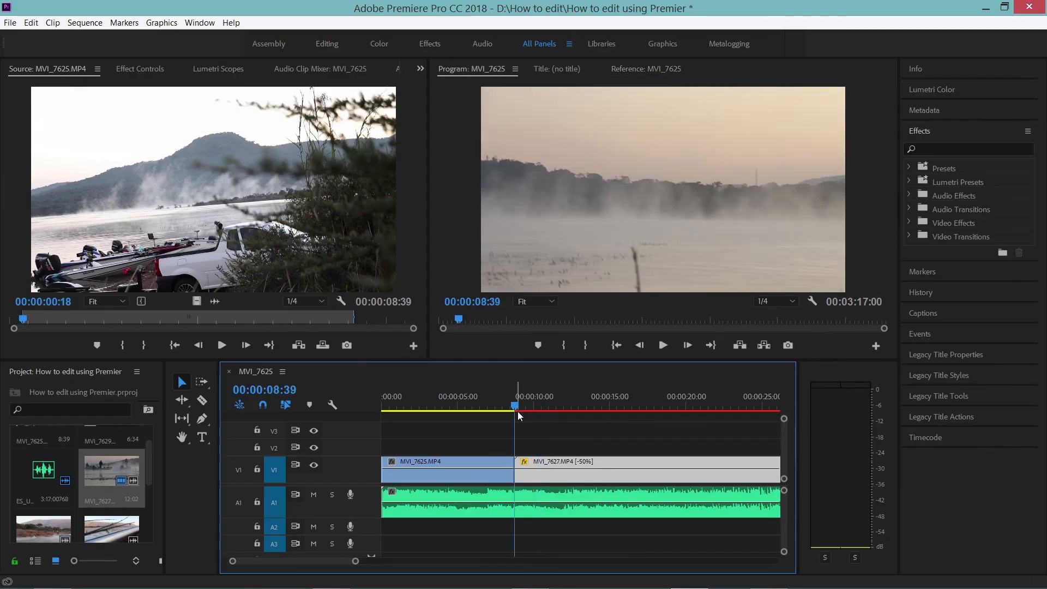
{"action": "key", "text": "i"}
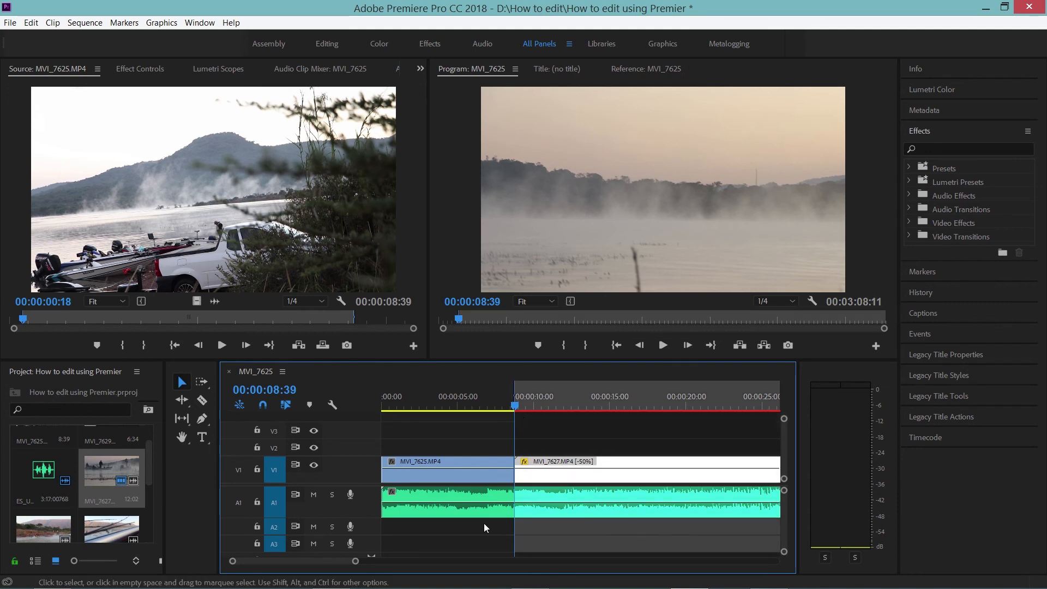
{"action": "left_click_drag", "start_coordinate": [357, 564], "coordinate": [403, 562]}
{"action": "left_click_drag", "start_coordinate": [444, 408], "coordinate": [619, 401]}
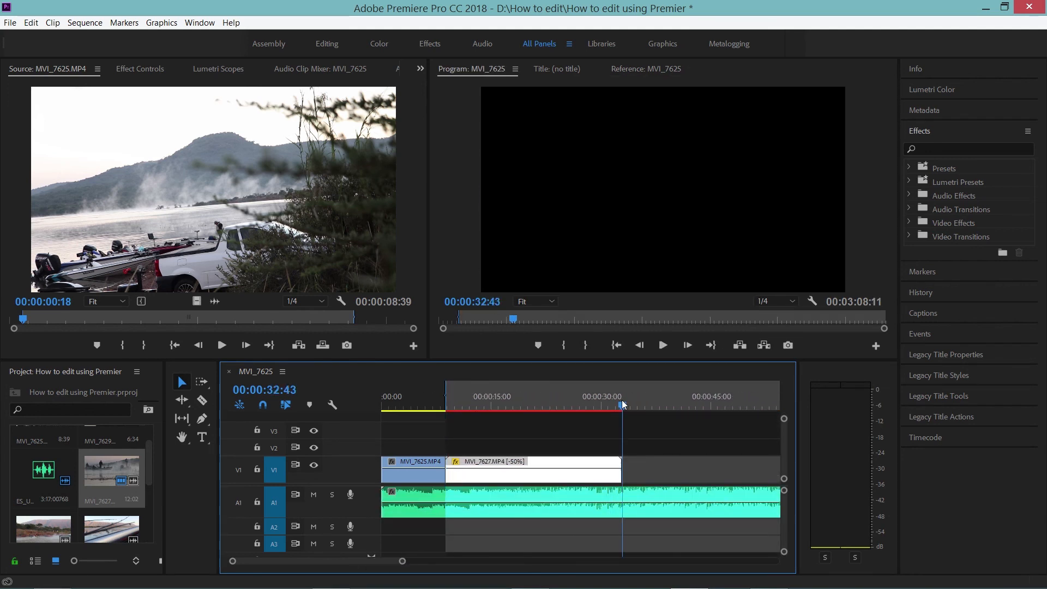
{"action": "key", "text": "o"}
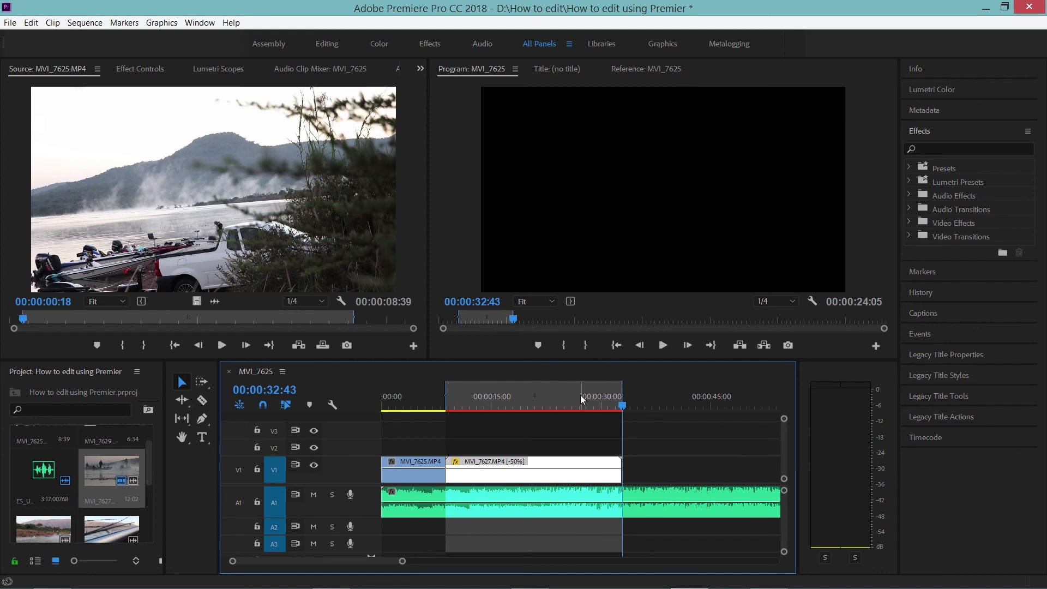
{"action": "left_click", "coordinate": [81, 24]}
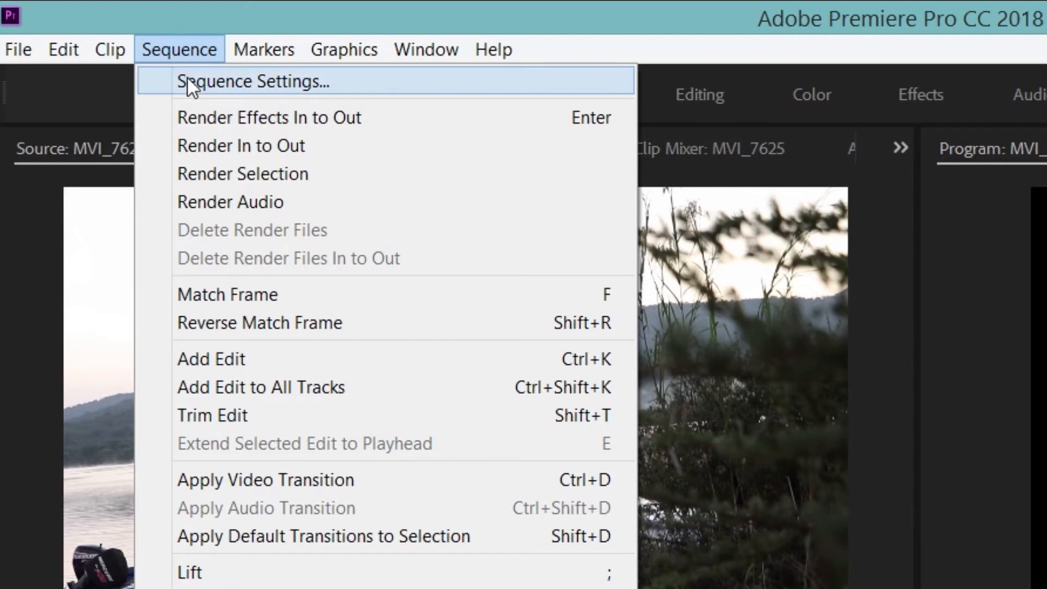
{"action": "left_click", "coordinate": [205, 143]}
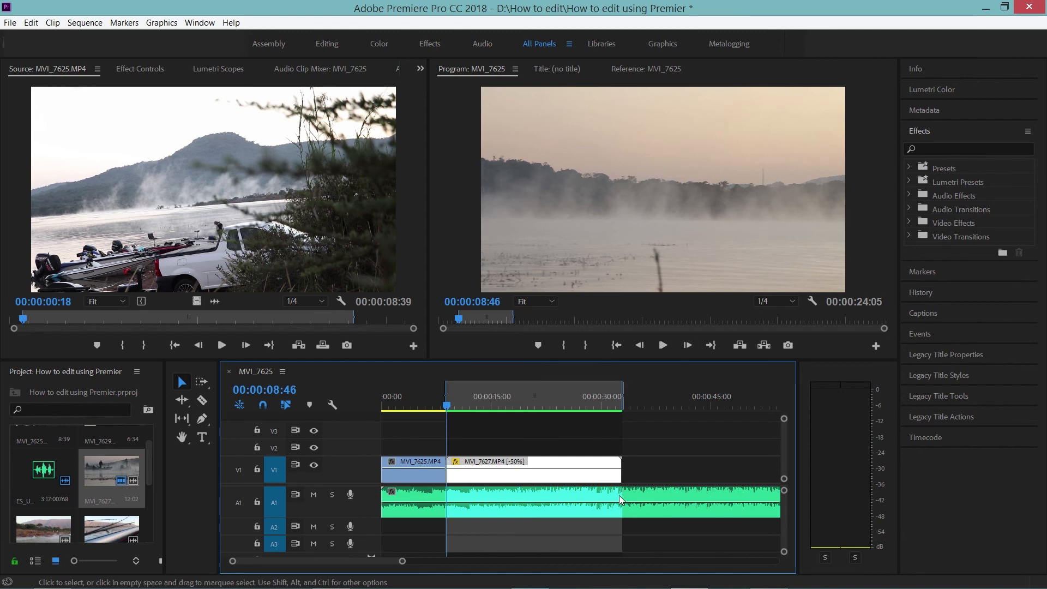
Set the sequence preview's playback resolution to Full and play the rendered section from 00:00:08:46 to about 00:00:15:44
{"action": "left_click", "coordinate": [778, 305]}
{"action": "left_click", "coordinate": [779, 316]}
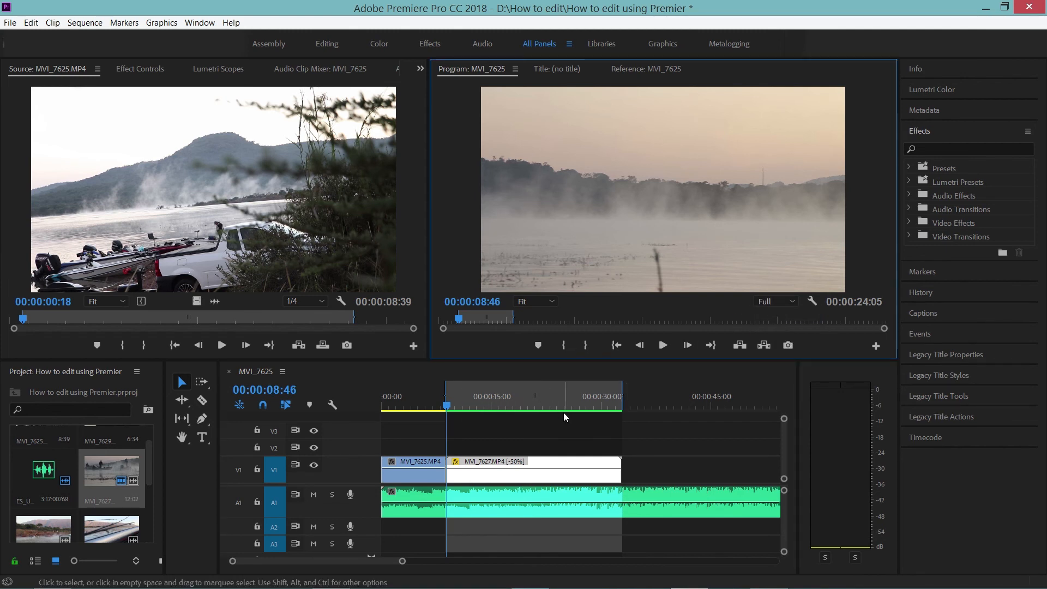
{"action": "left_click", "coordinate": [664, 345]}
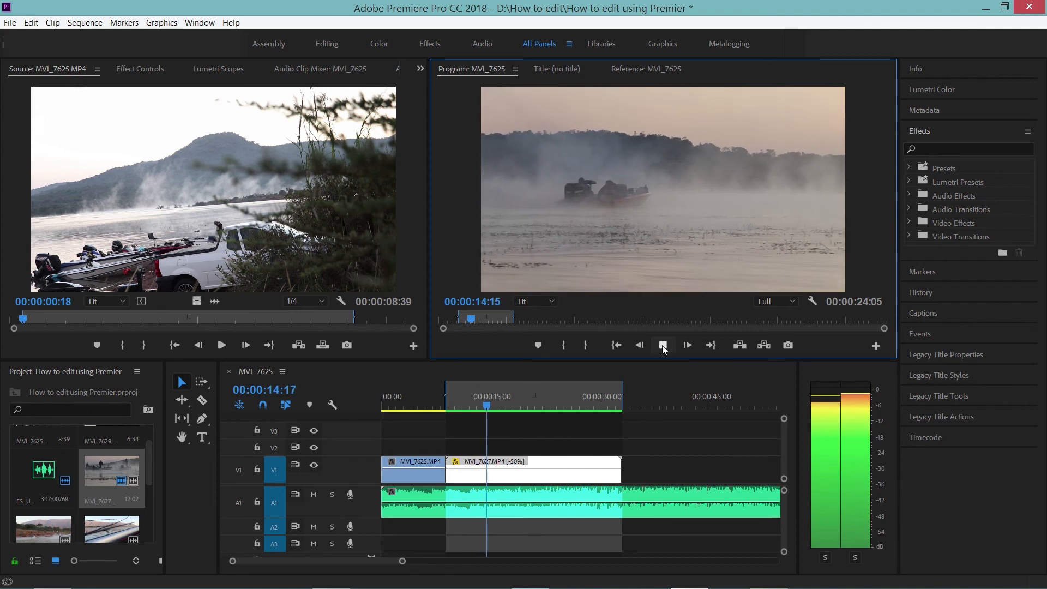
{"action": "left_click", "coordinate": [663, 349]}
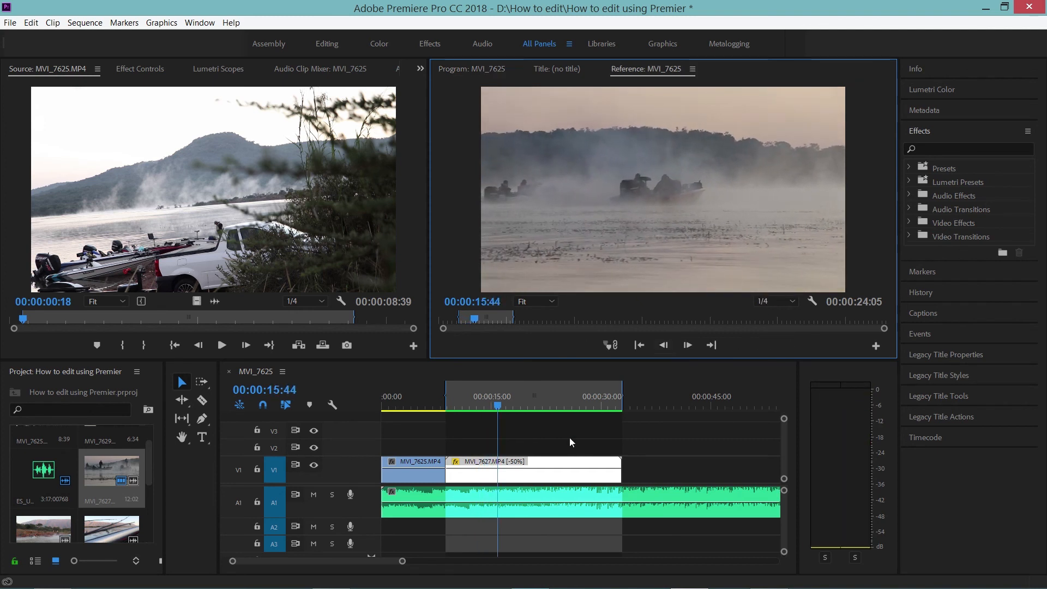
Step back three frames from 00:00:15:44 and scrub the rendered MVI_7627.MP4 clip to 00:00:18:30 to check its frames
{"action": "left_click", "coordinate": [498, 405]}
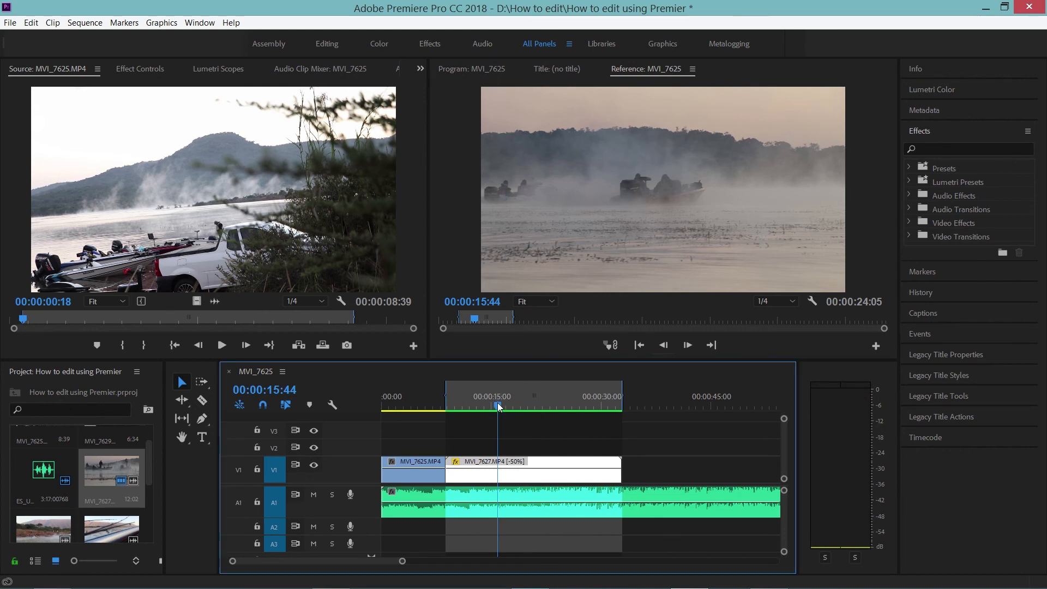
{"action": "key", "text": "Left"}
{"action": "key", "text": "Left"}
{"action": "key", "text": "Left"}
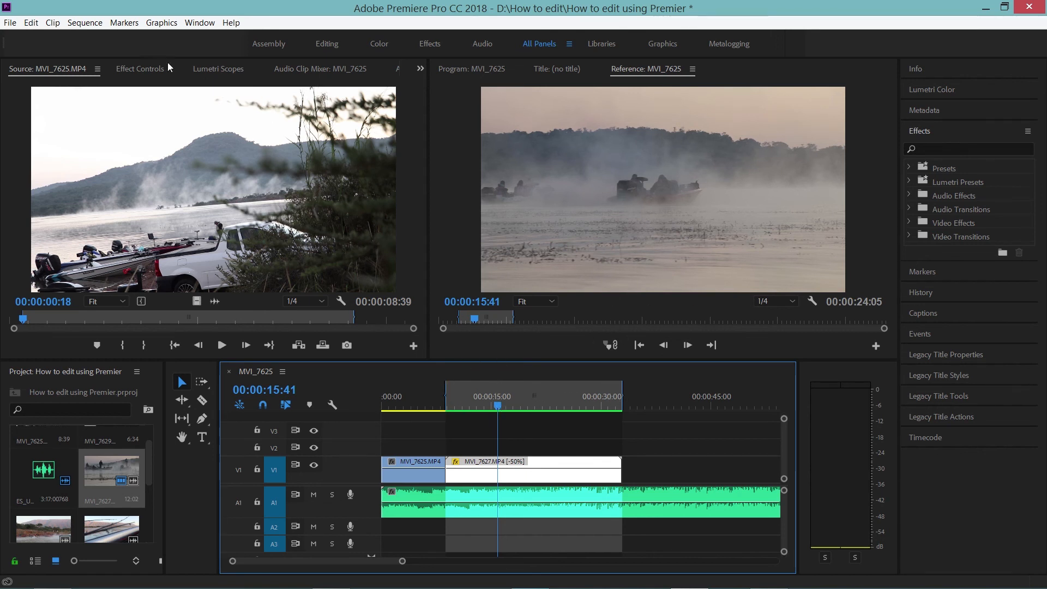
{"action": "left_click", "coordinate": [85, 22]}
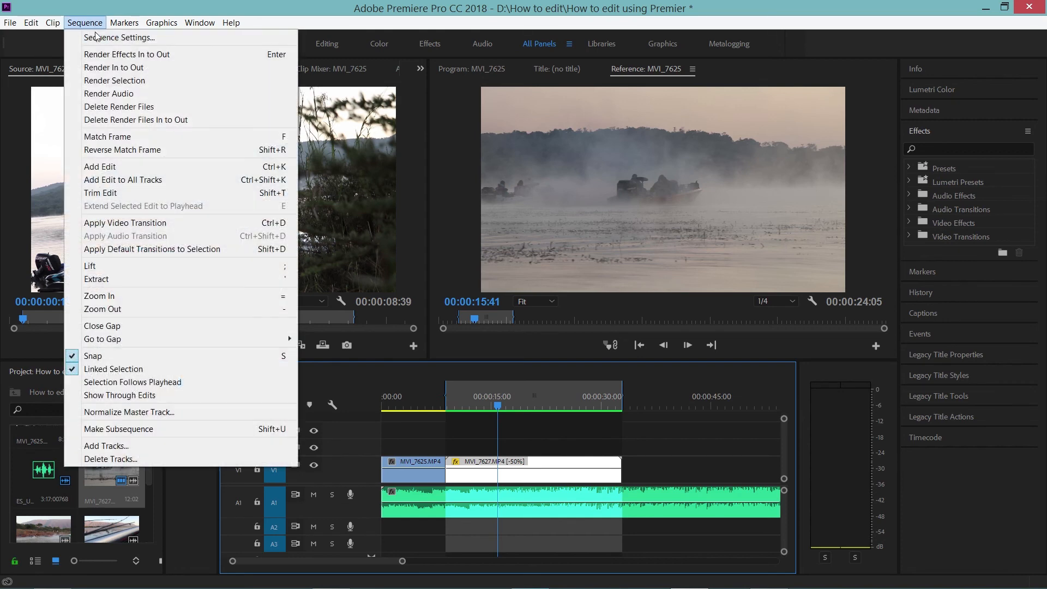
{"action": "left_click", "coordinate": [673, 435]}
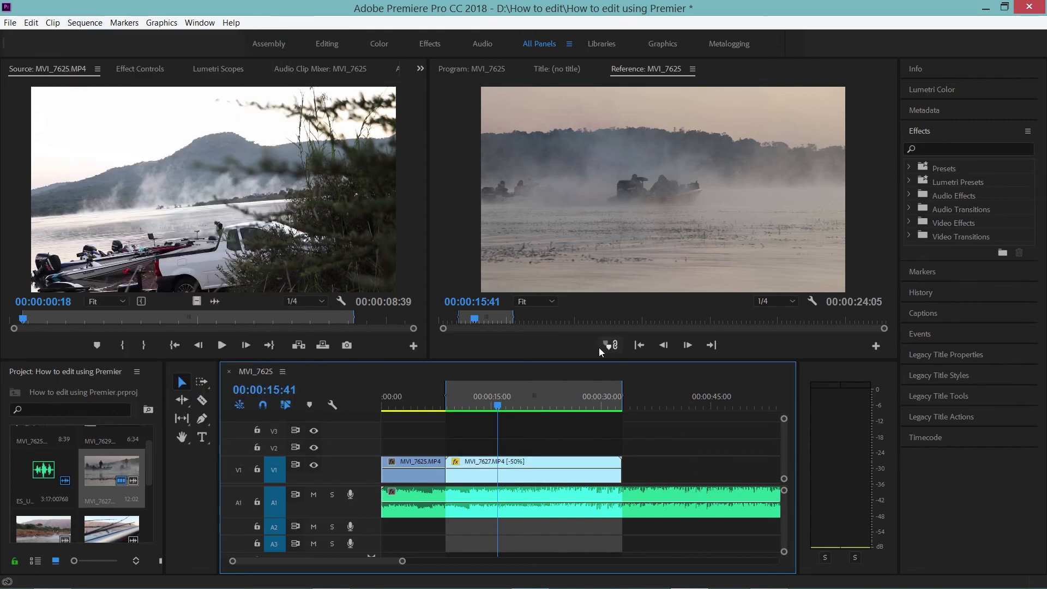
{"action": "left_click", "coordinate": [470, 404]}
{"action": "left_click_drag", "start_coordinate": [496, 399], "coordinate": [520, 394]}
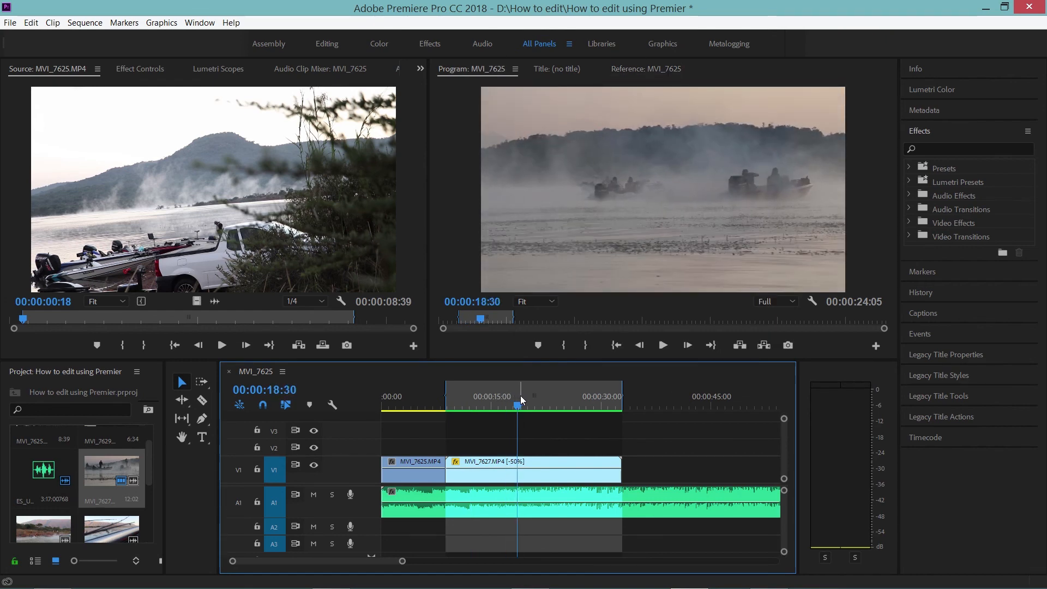
Clear the sequence's in and out points and undo the reversed 50% speed change on the MVI_7627.MP4 clip
{"action": "key", "text": "ctrl+shift+o"}
{"action": "key", "text": "ctrl+shift+i"}
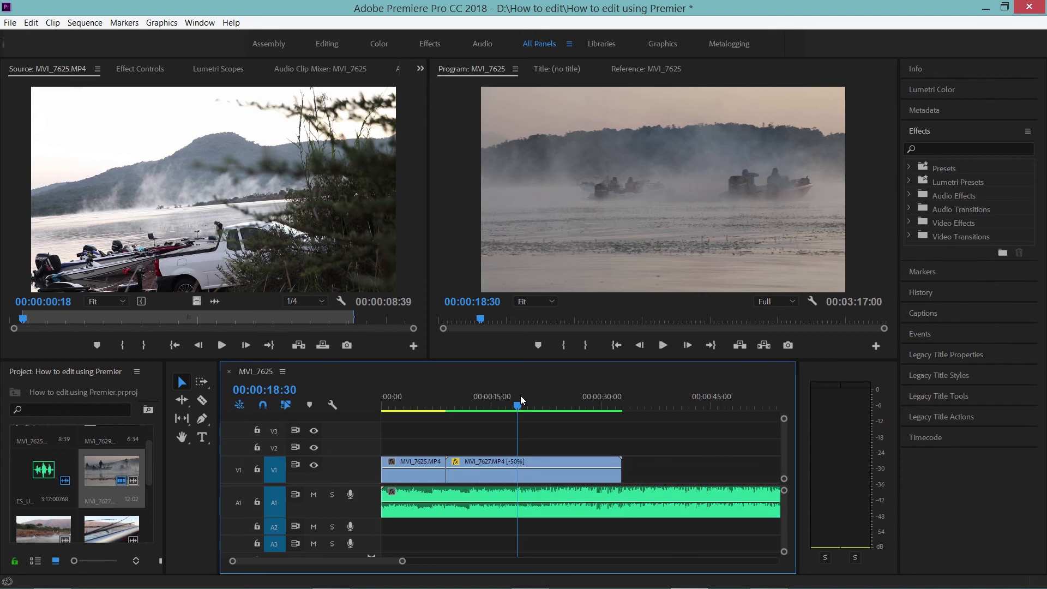
{"action": "key", "text": "ctrl+z"}
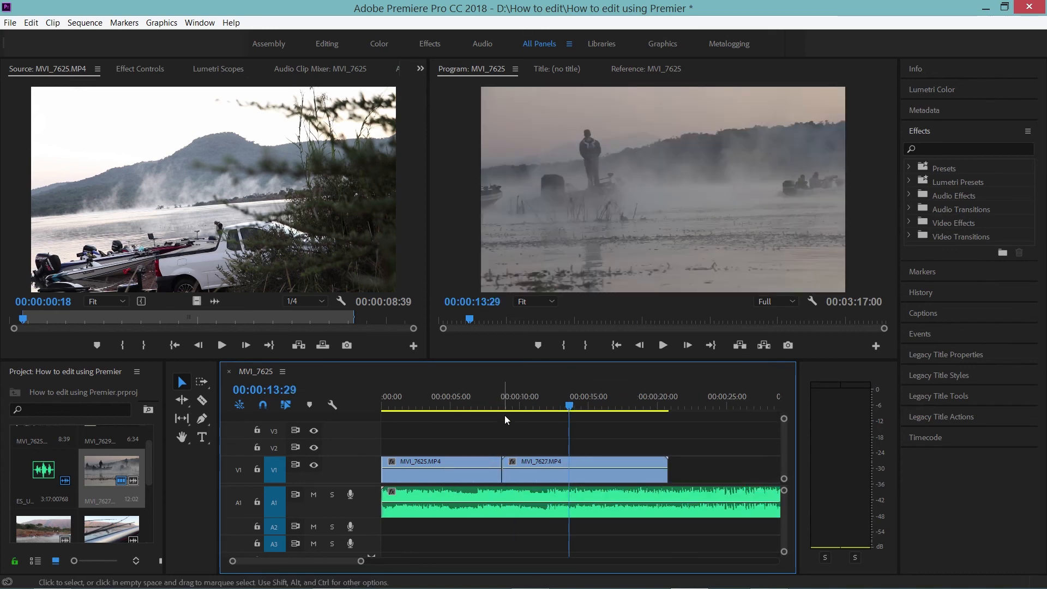
Play the sequence from the start and cut the MVI_7625.MP4 clip on V1 at 00:00:01:40
{"action": "left_click_drag", "start_coordinate": [505, 415], "coordinate": [355, 397]}
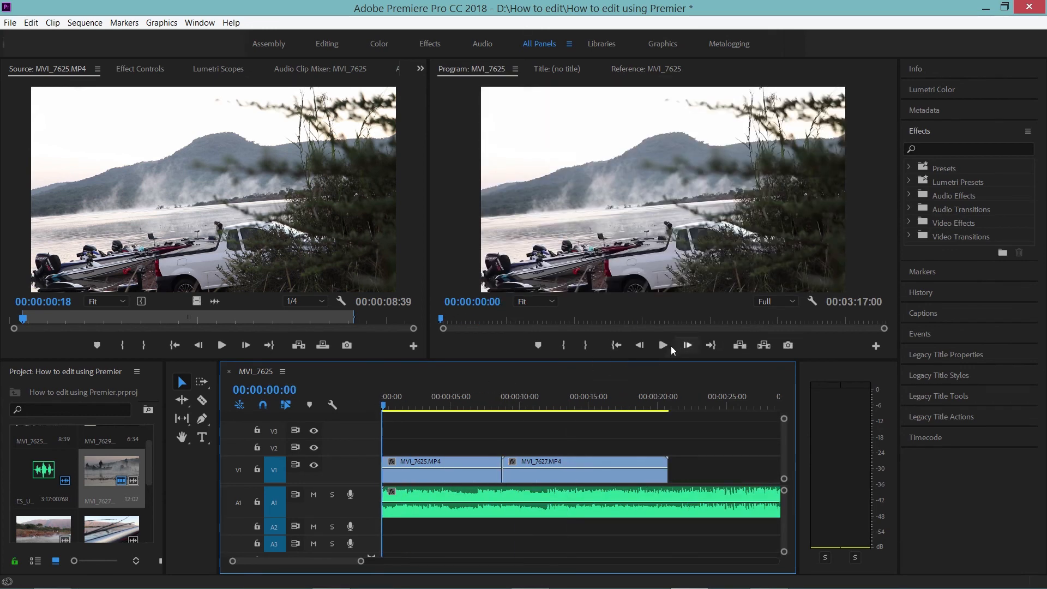
{"action": "left_click", "coordinate": [669, 347]}
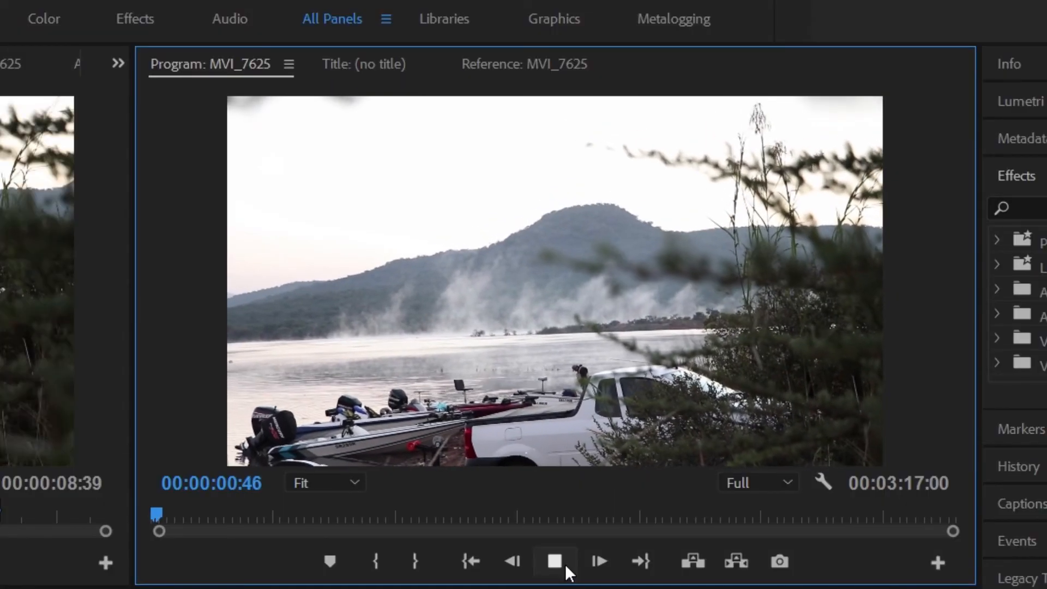
{"action": "left_click", "coordinate": [565, 564]}
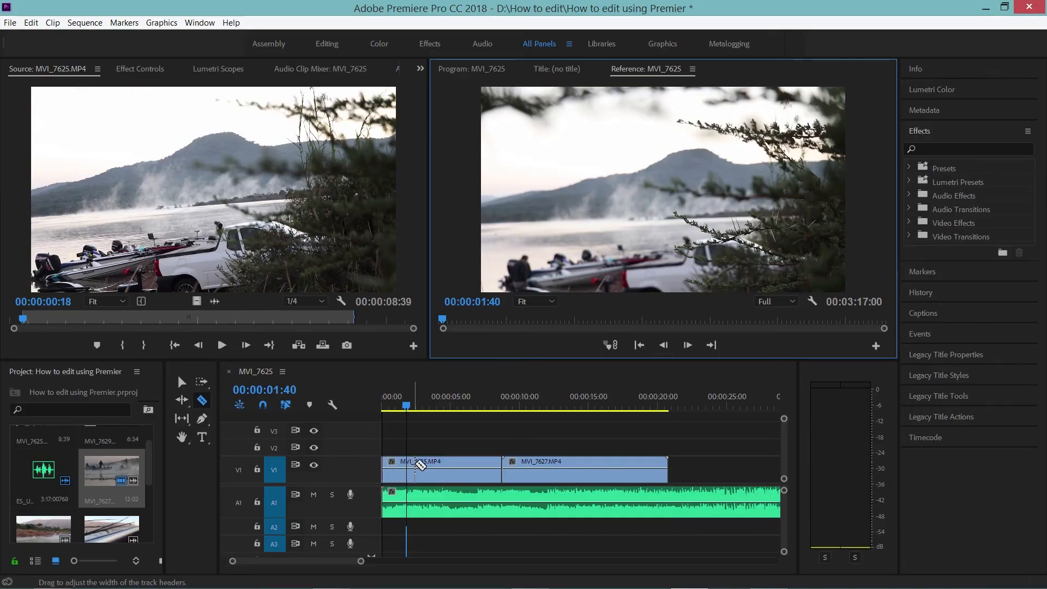
{"action": "left_click", "coordinate": [419, 465]}
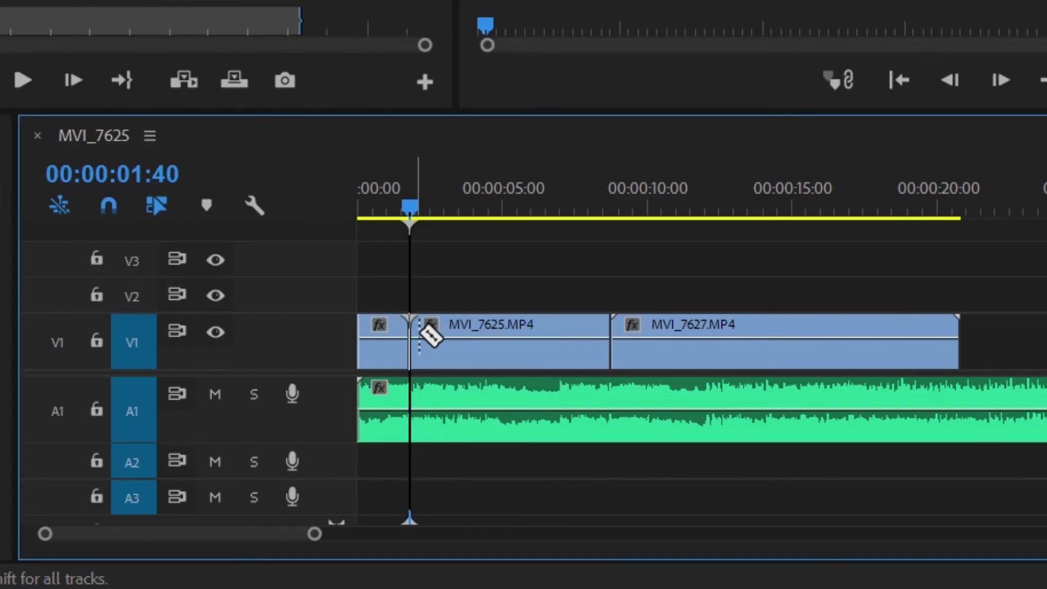
Delete the MVI_7625.MP4 segment before the cut and close the gap it leaves at the start of V1
{"action": "key", "text": "v"}
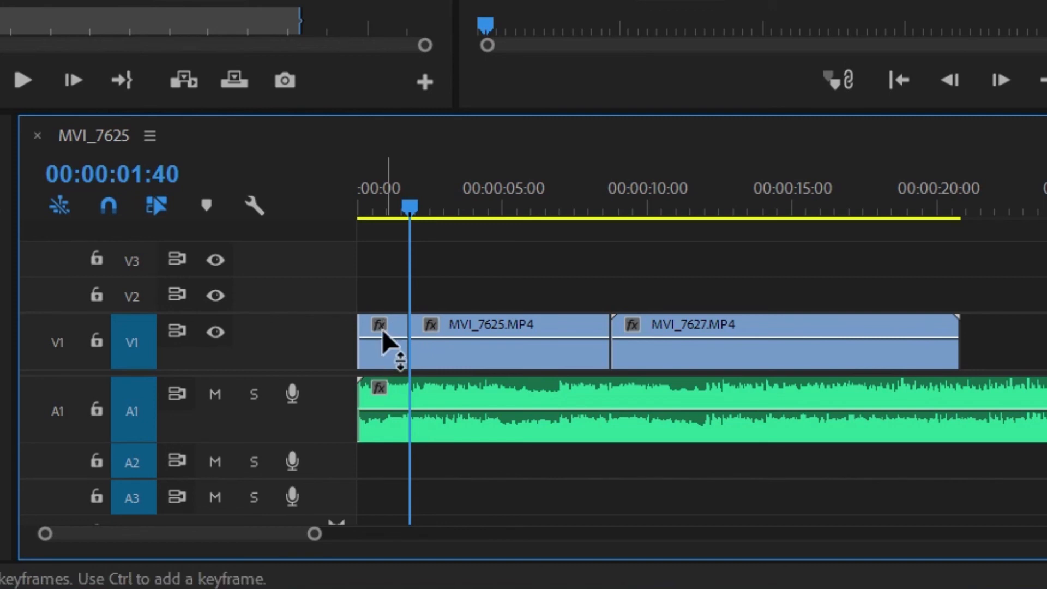
{"action": "left_click", "coordinate": [380, 329]}
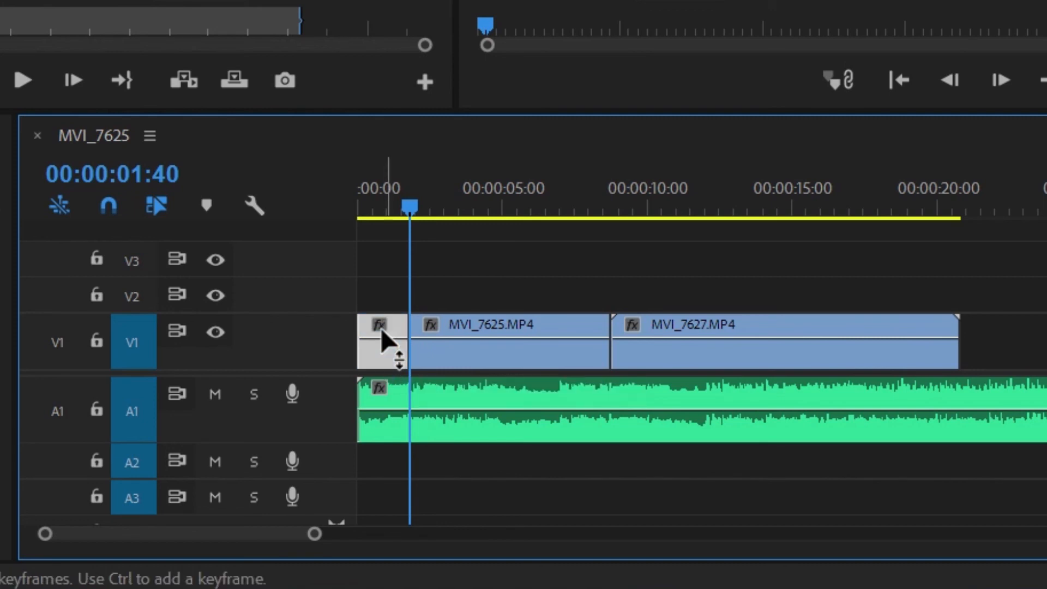
{"action": "key", "text": "Delete"}
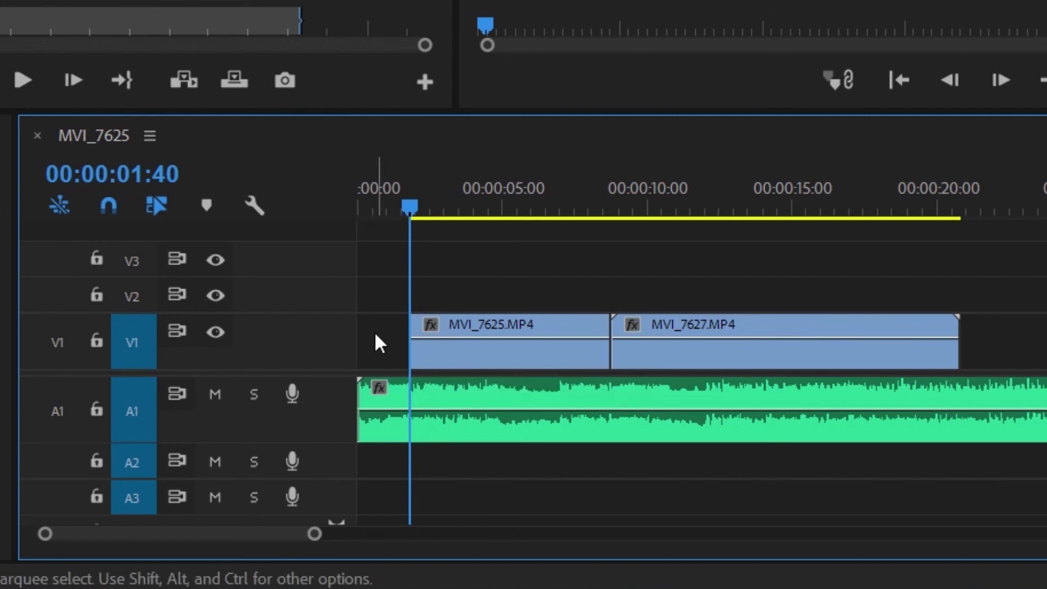
{"action": "left_click", "coordinate": [380, 342]}
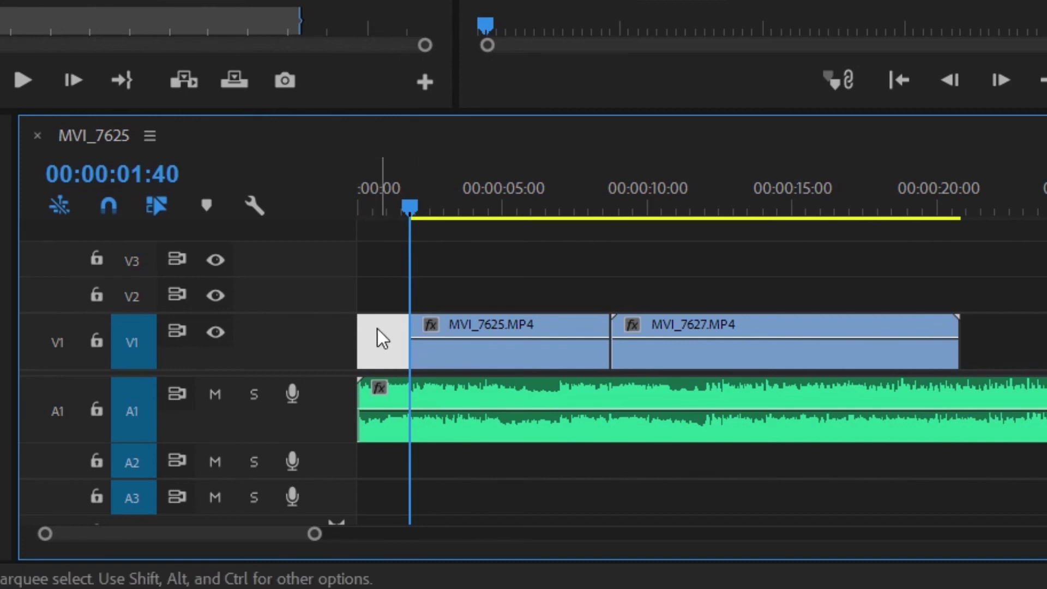
{"action": "key", "text": "Delete"}
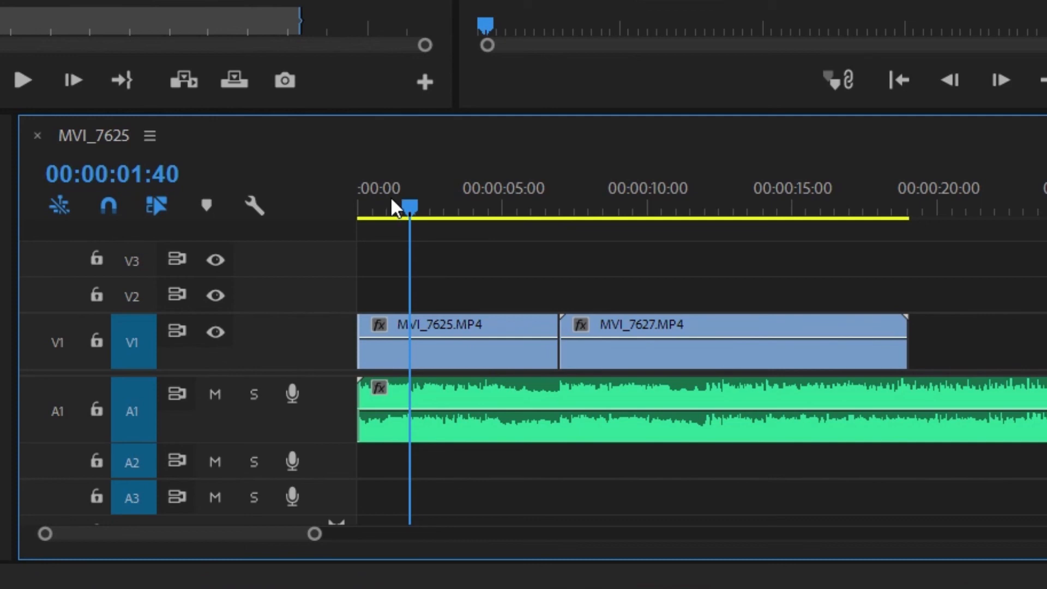
Play the trimmed MVI_7625.MP4 clip from the sequence start to check its camera movement, and return the playhead to 00:00:01:17
{"action": "left_click_drag", "start_coordinate": [404, 206], "coordinate": [309, 189]}
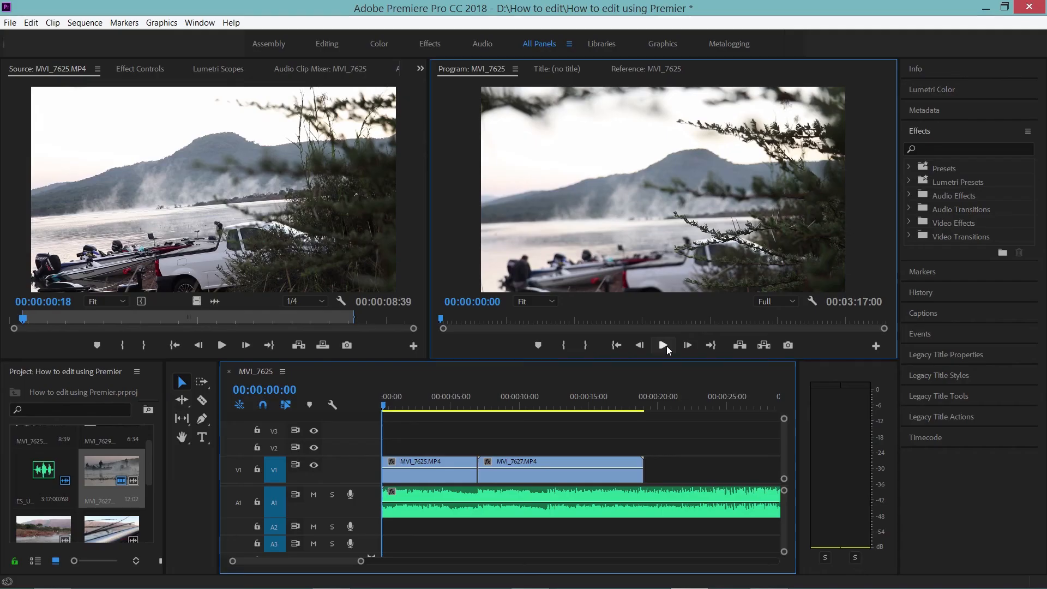
{"action": "left_click", "coordinate": [943, 80]}
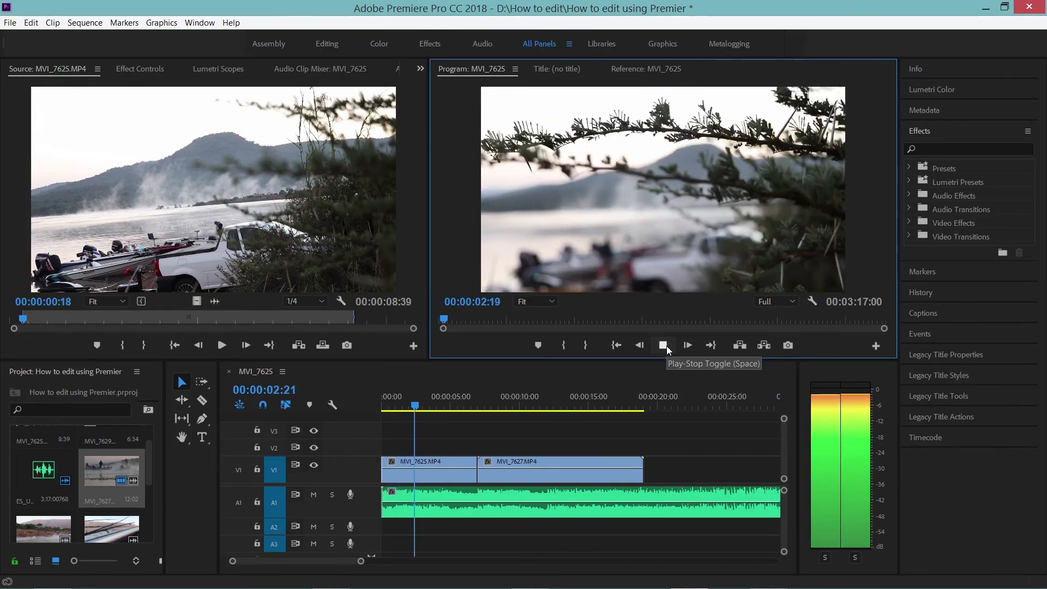
{"action": "left_click", "coordinate": [663, 345]}
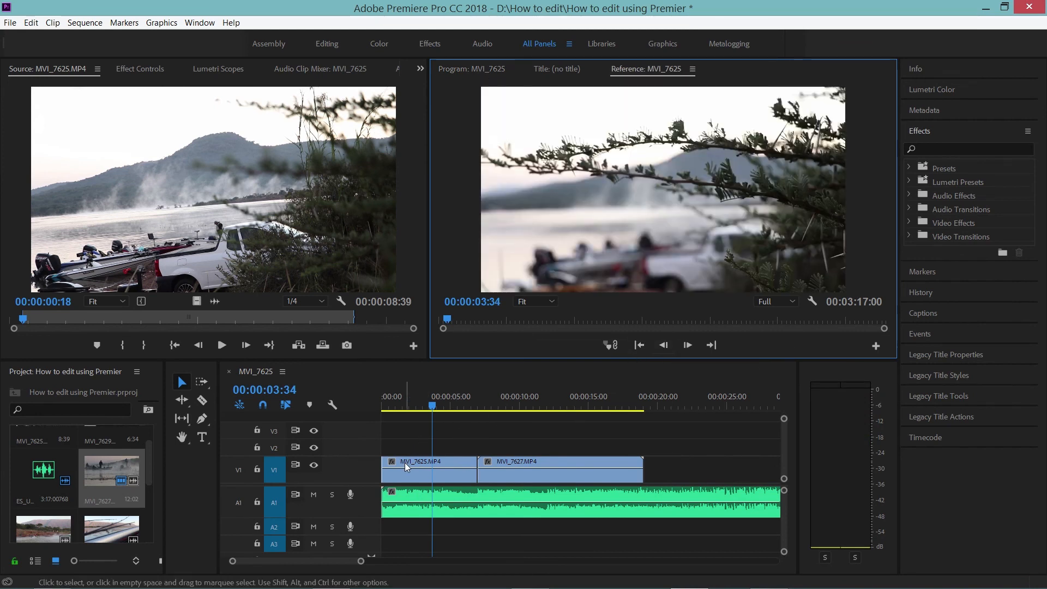
{"action": "left_click", "coordinate": [425, 406]}
{"action": "left_click", "coordinate": [663, 345]}
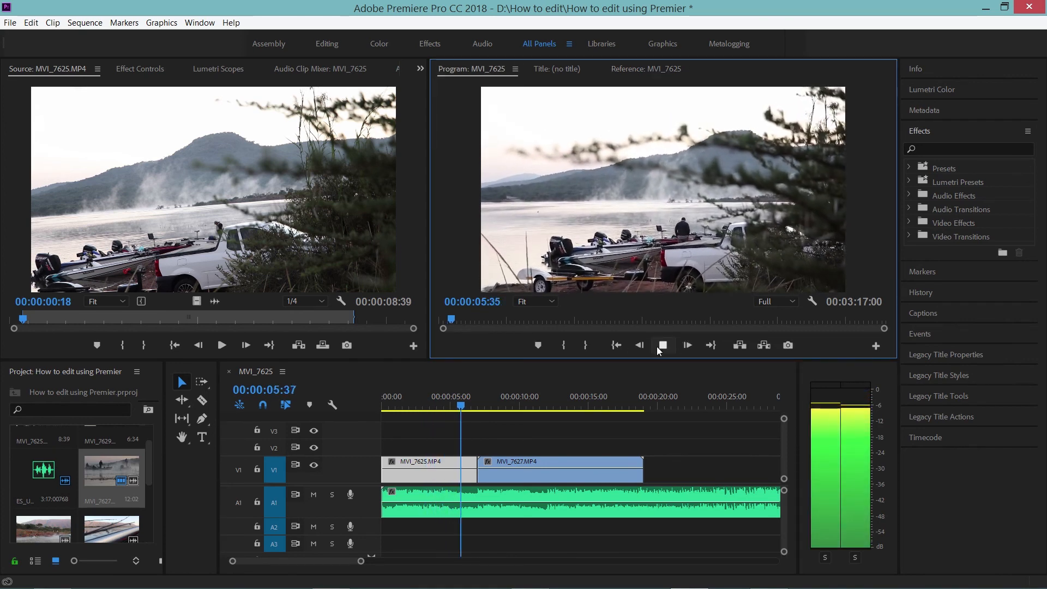
{"action": "left_click", "coordinate": [663, 345]}
{"action": "left_click", "coordinate": [410, 406]}
{"action": "left_click_drag", "start_coordinate": [419, 406], "coordinate": [401, 408]}
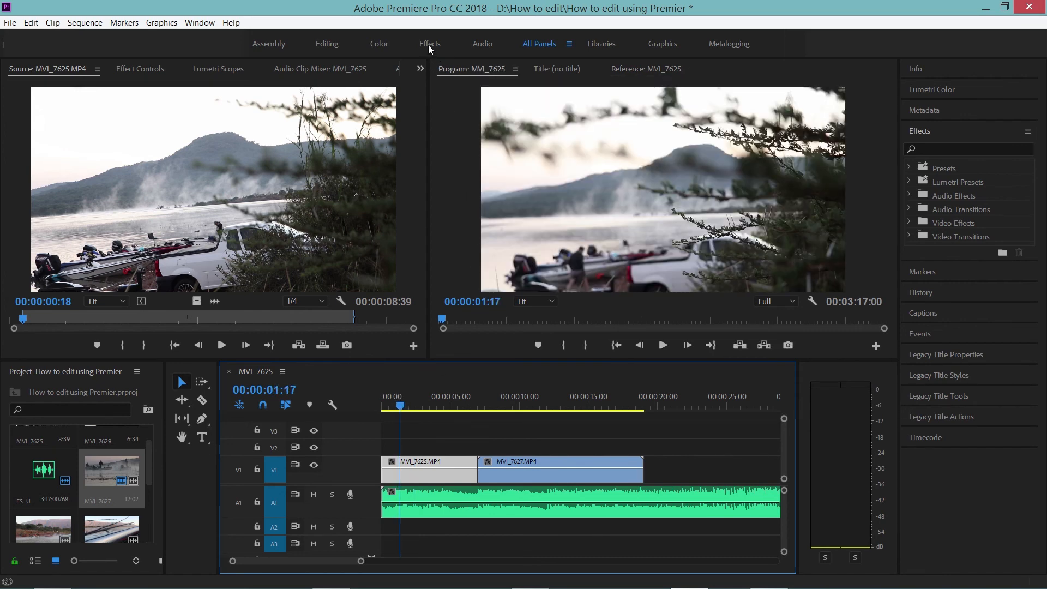
Switch to the Effects workspace, search the effects for "warp", and apply Warp Stabilizer VFX to the MVI_7625.MP4 clip on V1
{"action": "left_click", "coordinate": [431, 44]}
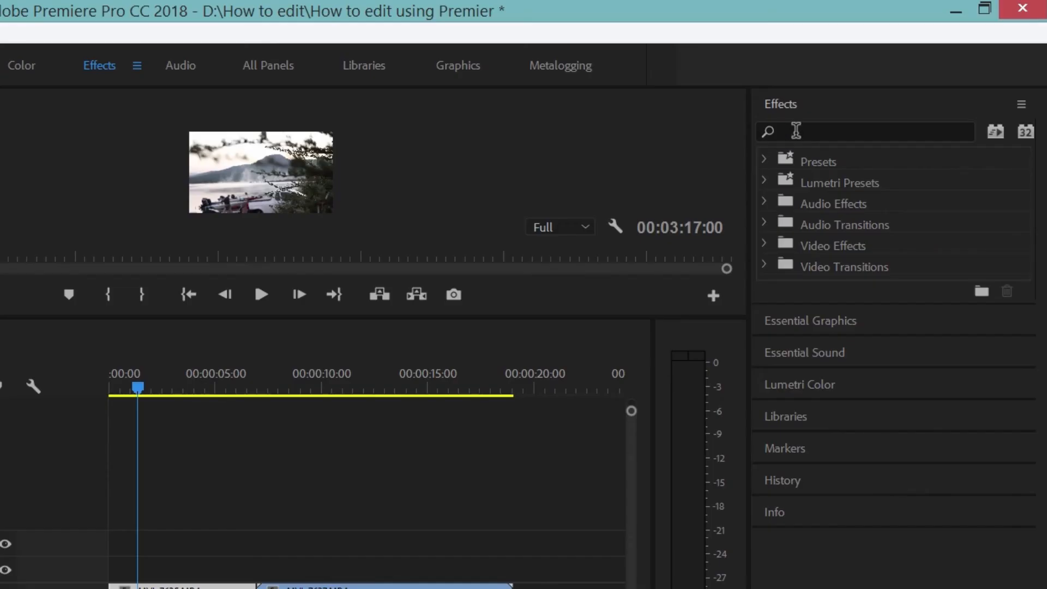
{"action": "left_click", "coordinate": [796, 131]}
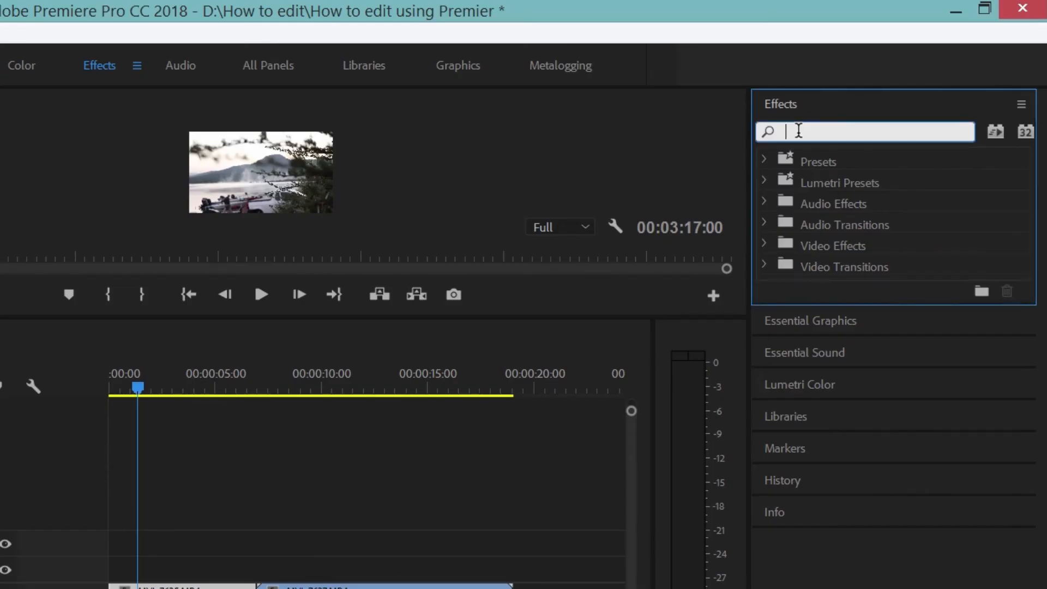
{"action": "left_click", "coordinate": [805, 131]}
{"action": "type", "text": "warp"}
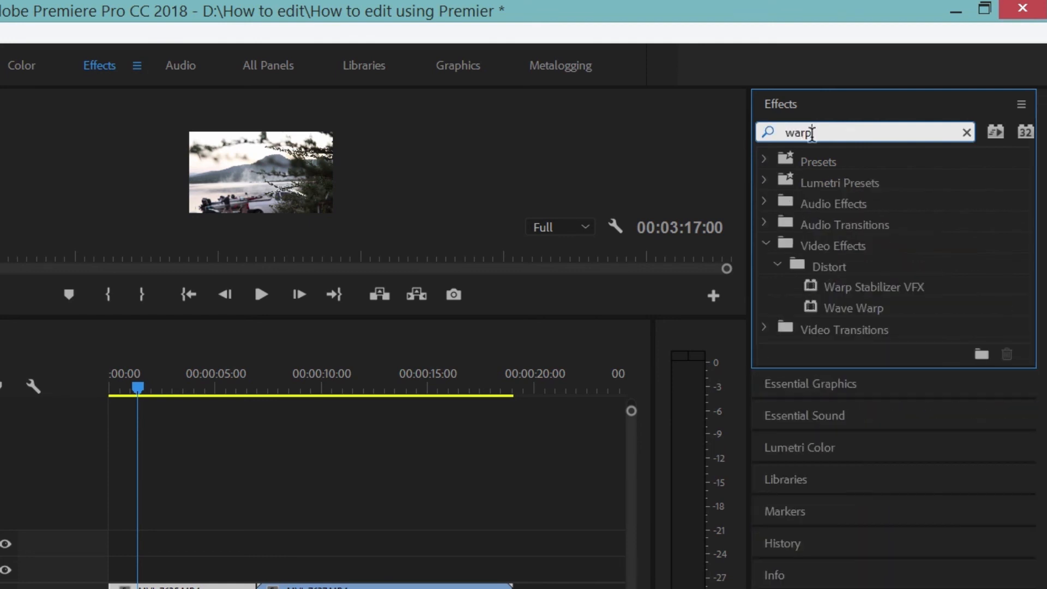
{"action": "left_click", "coordinate": [871, 289]}
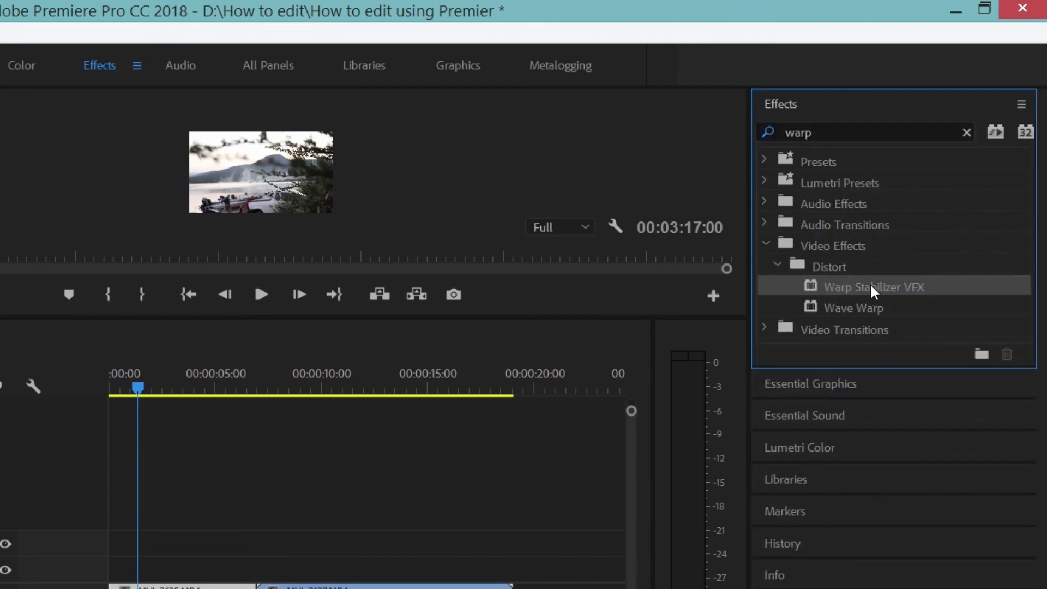
{"action": "left_click_drag", "start_coordinate": [866, 283], "coordinate": [160, 588]}
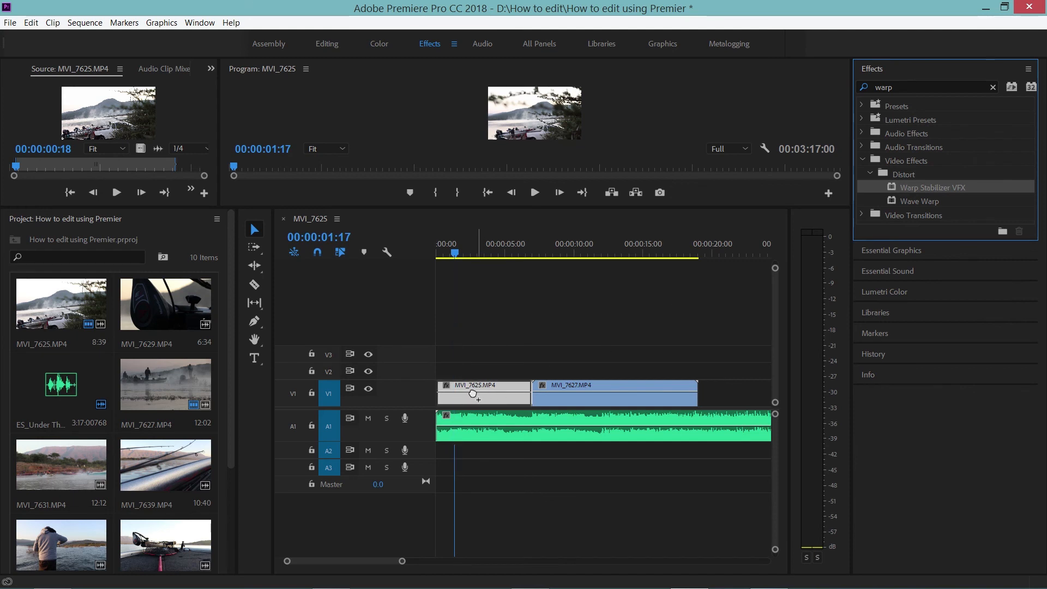
Drop Warp Stabilizer VFX onto the MVI_7625.MP4 clip on V1 and enlarge the source and program previews above the timeline
{"action": "left_click_drag", "start_coordinate": [466, 389], "coordinate": [466, 388]}
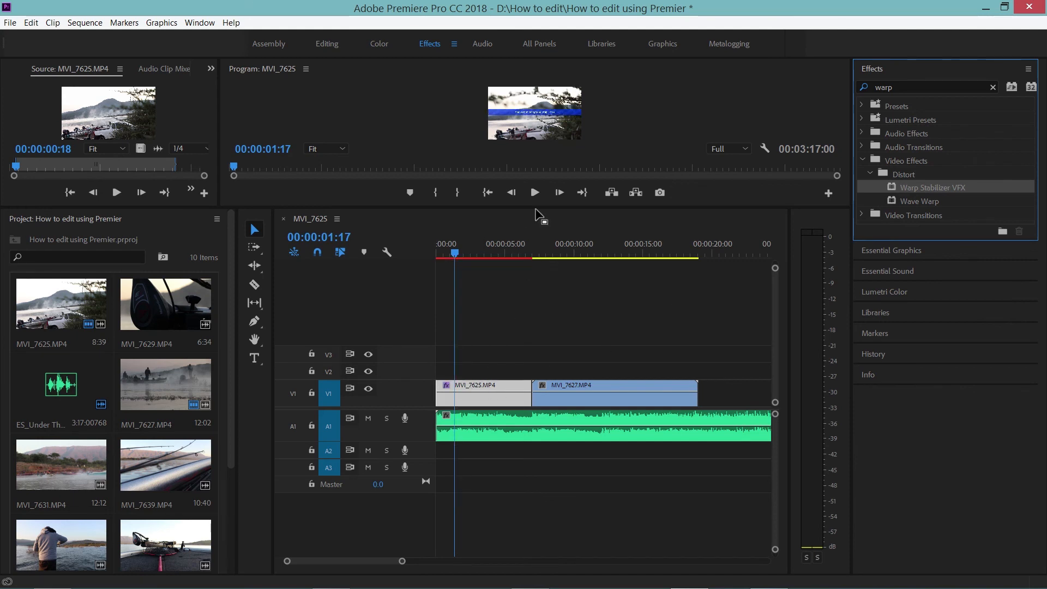
{"action": "left_click_drag", "start_coordinate": [536, 341], "coordinate": [537, 342]}
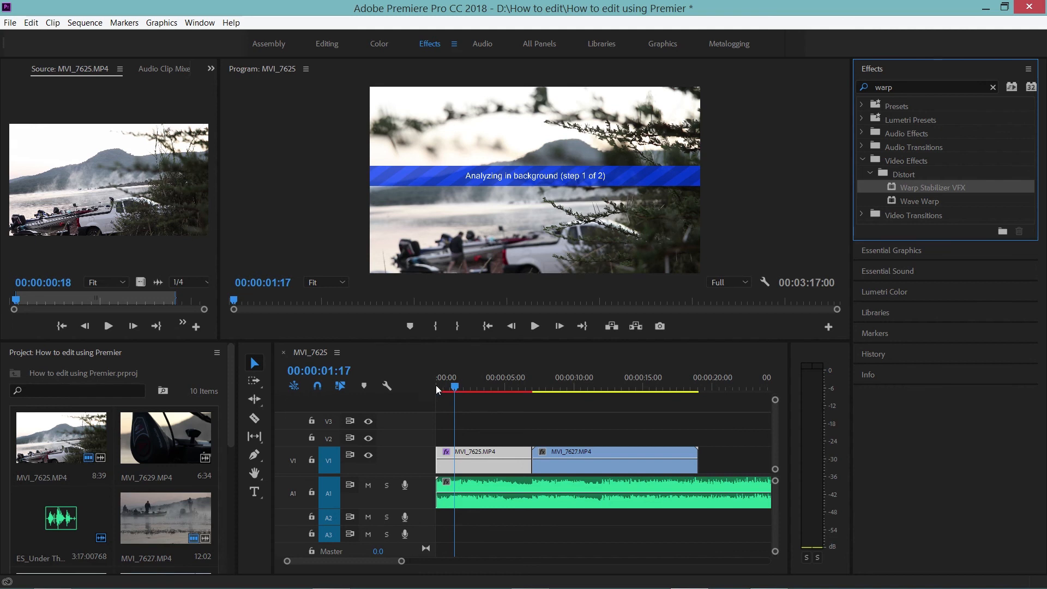
{"action": "left_click_drag", "start_coordinate": [402, 561], "coordinate": [443, 562]}
{"action": "mouse_move", "coordinate": [230, 395]}
{"action": "left_mouse_down"}
{"action": "mouse_move", "coordinate": [225, 421]}
{"action": "mouse_move", "coordinate": [233, 391]}
{"action": "left_mouse_up"}
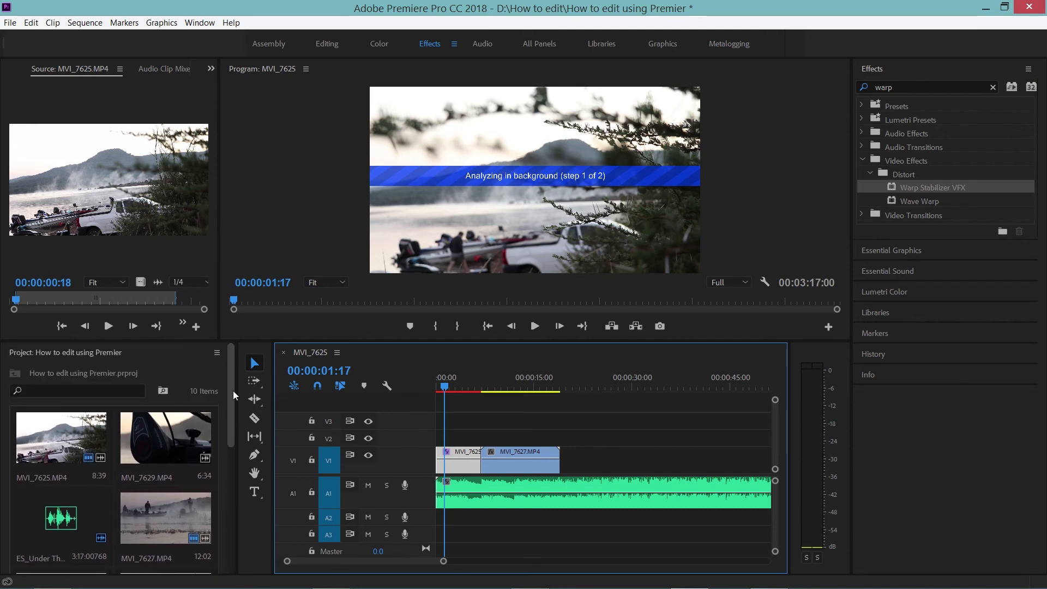
Place MVI_7629, MVI_7631, MVI_7639, MVI_7634, MVI_7641 and MVI_7645 together on V2 and A2, after the end of MVI_7627.MP4
{"action": "left_click", "coordinate": [491, 387]}
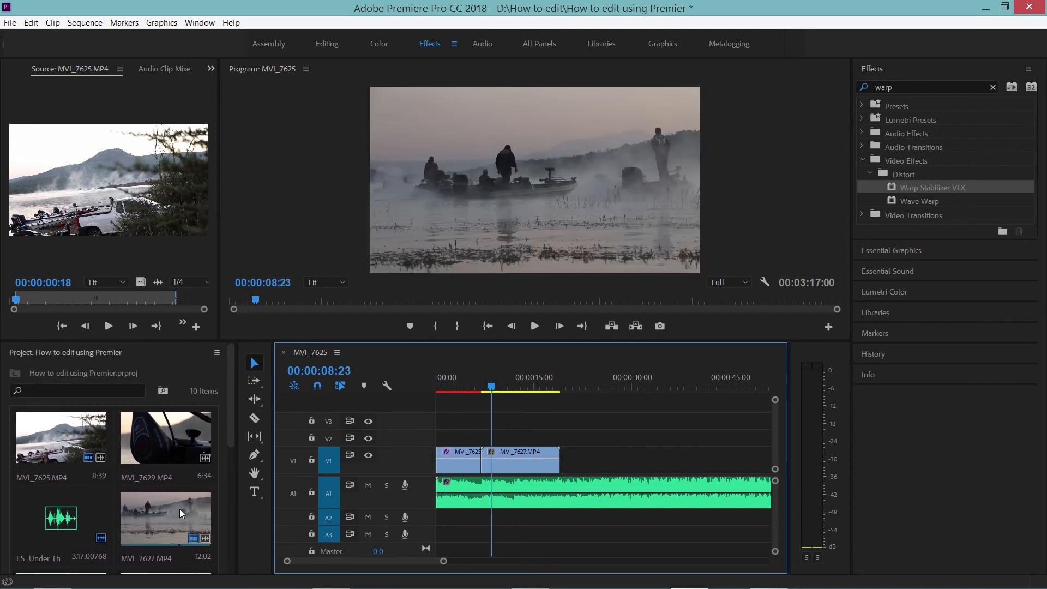
{"action": "left_click", "coordinate": [172, 427]}
{"action": "left_click_drag", "start_coordinate": [233, 417], "coordinate": [219, 471]}
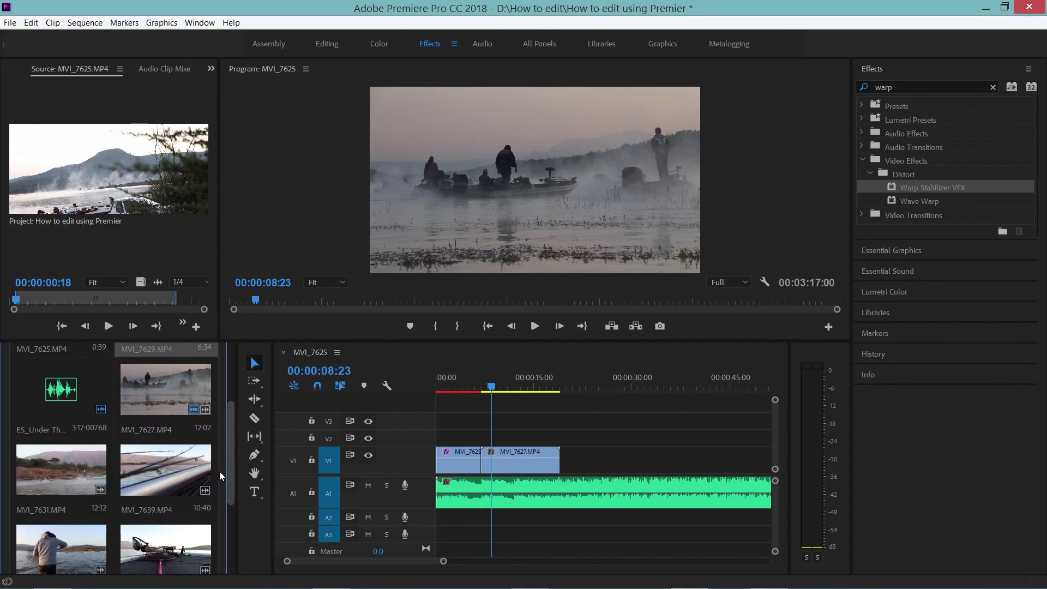
{"action": "left_click", "coordinate": [60, 466], "text": "ctrl"}
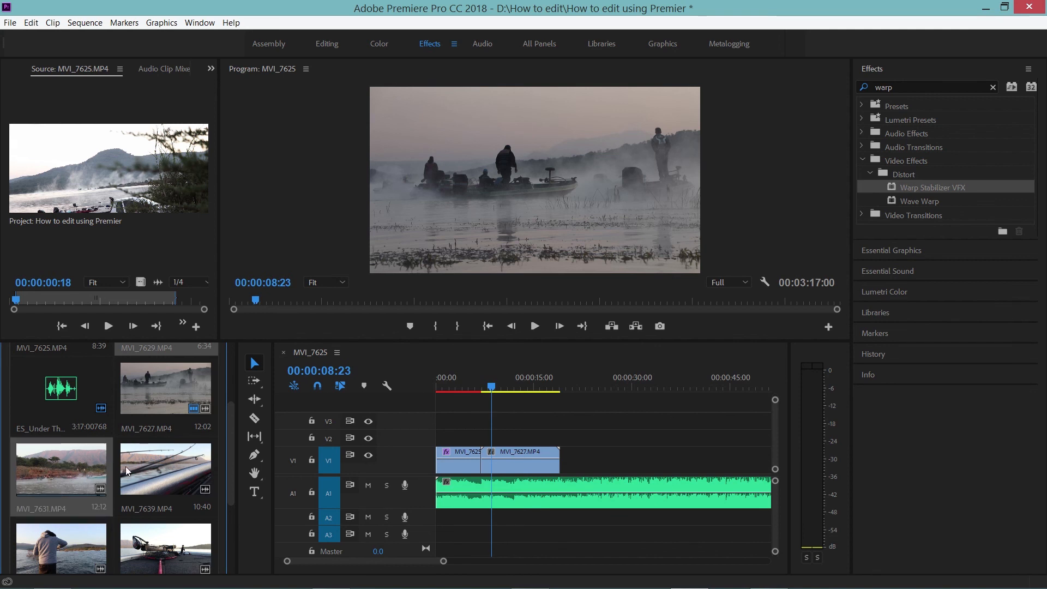
{"action": "left_click", "coordinate": [152, 469], "text": "ctrl"}
{"action": "left_click", "coordinate": [146, 532], "text": "ctrl"}
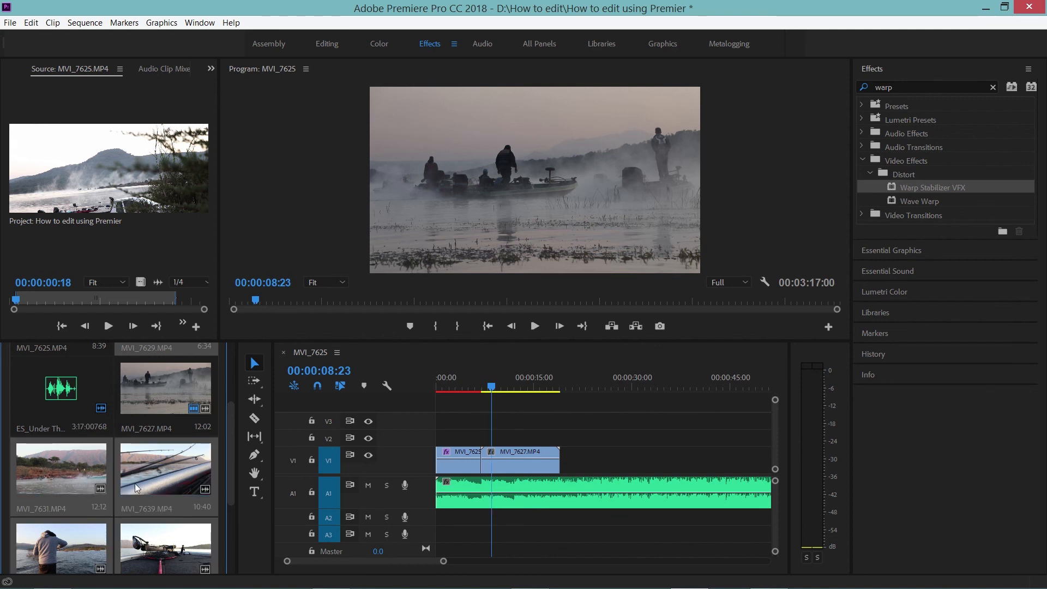
{"action": "scroll", "coordinate": [66, 528], "scroll_direction": "down", "scroll_amount": 3}
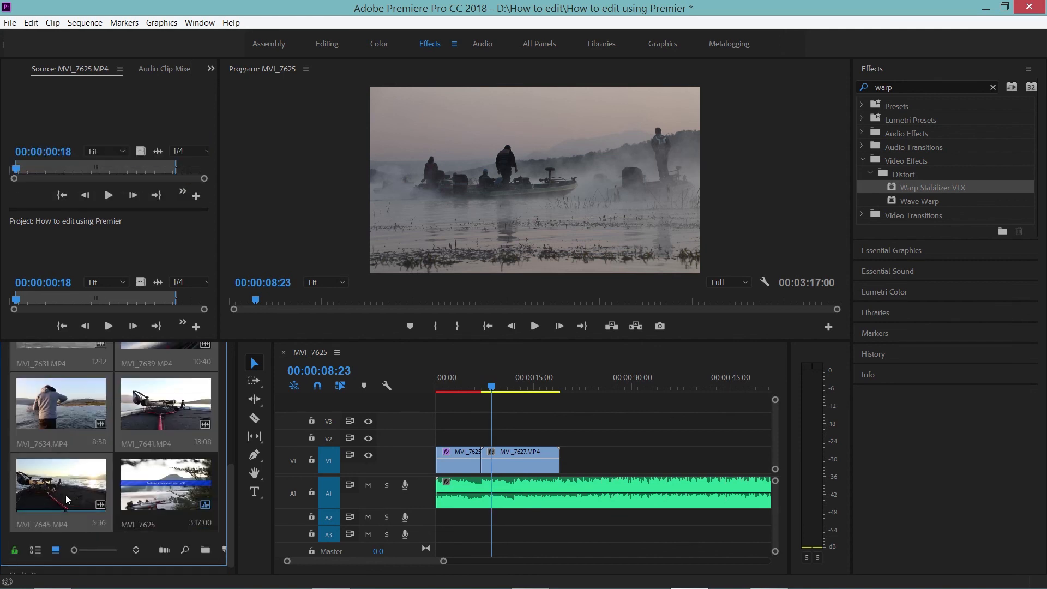
{"action": "left_click_drag", "start_coordinate": [155, 410], "coordinate": [586, 443]}
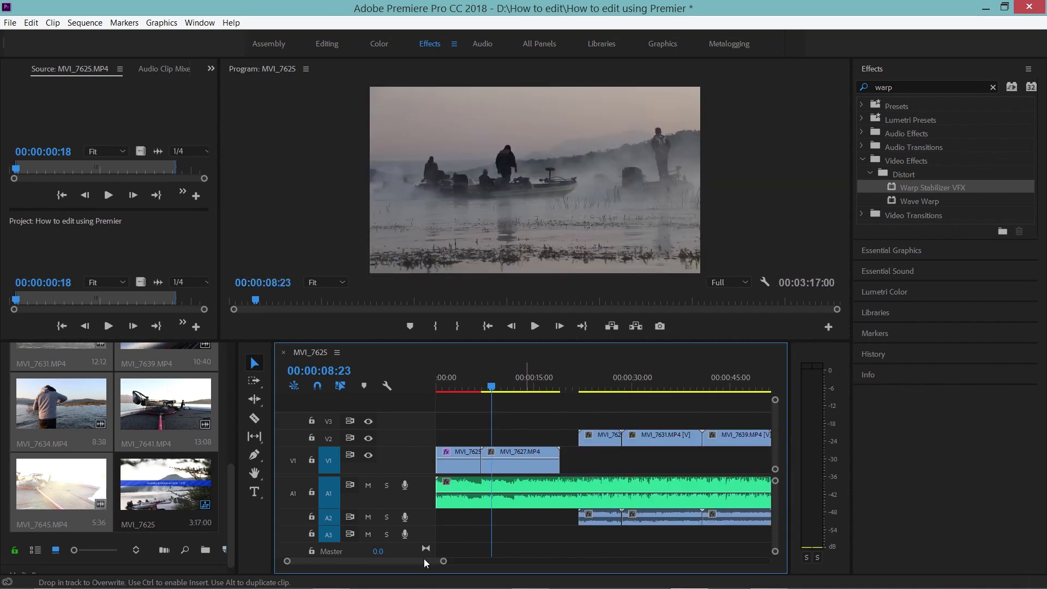
Unlink the newly added clips on V2 from their audio and delete all their audio segments from A2
{"action": "left_click_drag", "start_coordinate": [444, 561], "coordinate": [519, 562]}
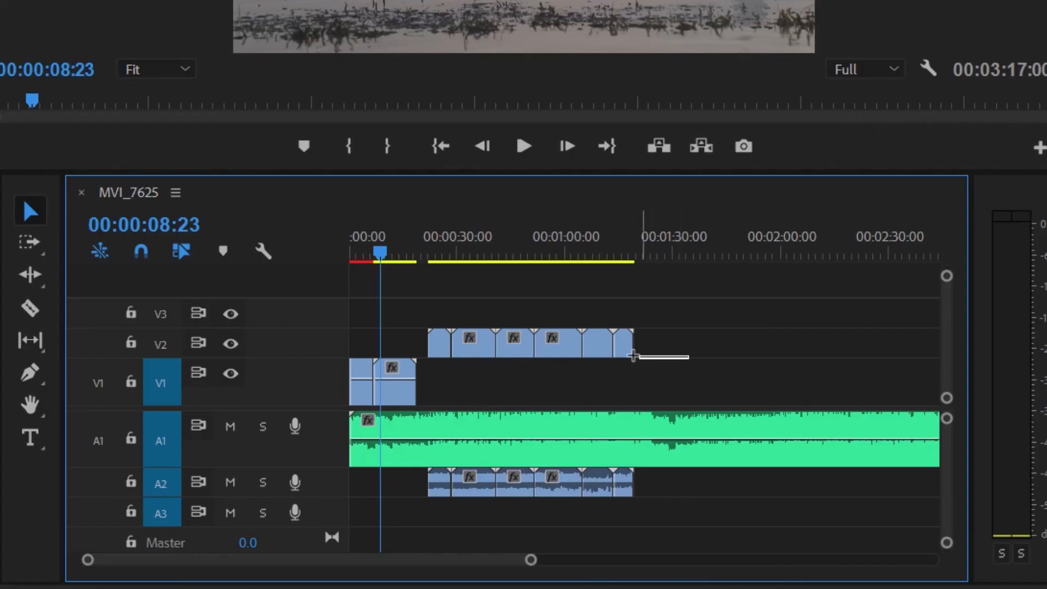
{"action": "left_click_drag", "start_coordinate": [632, 356], "coordinate": [430, 323]}
{"action": "right_click", "coordinate": [472, 347]}
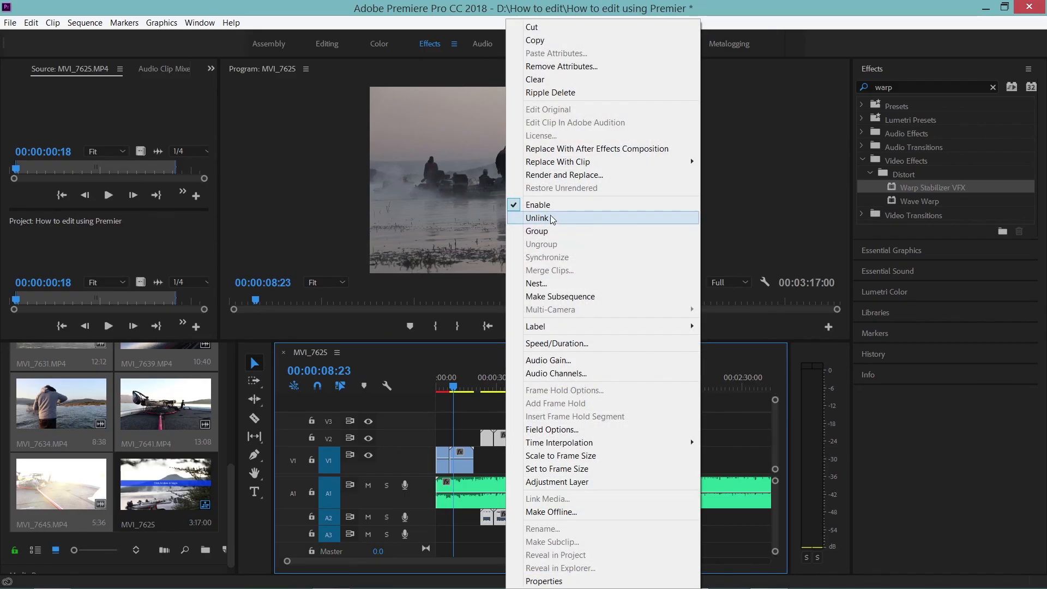
{"action": "left_click", "coordinate": [546, 218]}
{"action": "left_click", "coordinate": [591, 534]}
{"action": "left_click_drag", "start_coordinate": [618, 529], "coordinate": [476, 521]}
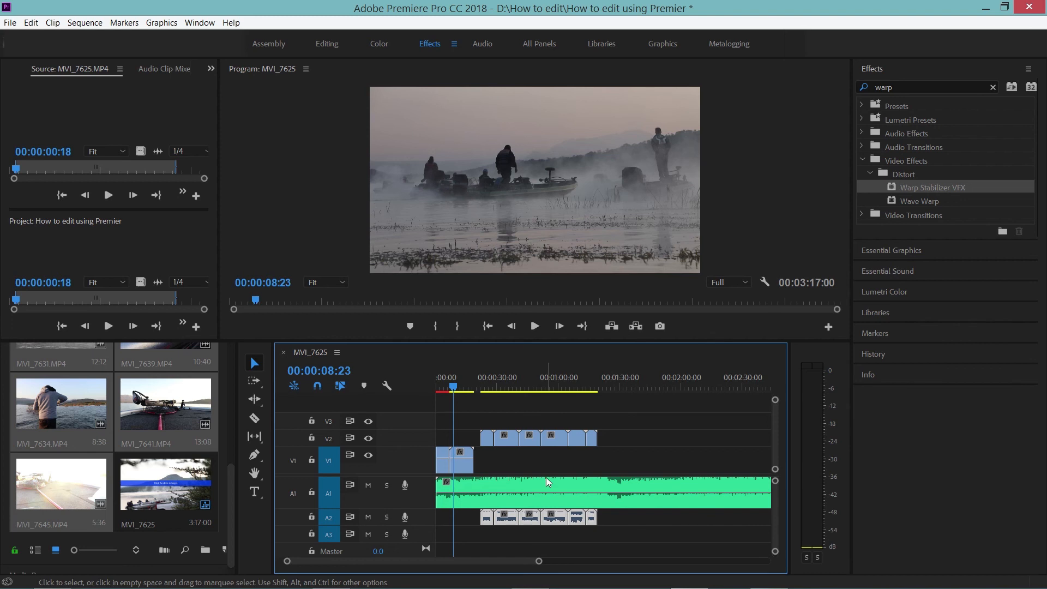
{"action": "key", "text": "Delete"}
Move the clips from V2 down to V1 and close the gap after MVI_7627.MP4
{"action": "mouse_move", "coordinate": [634, 445]}
{"action": "left_mouse_down"}
{"action": "mouse_move", "coordinate": [490, 443]}
{"action": "mouse_move", "coordinate": [487, 434]}
{"action": "mouse_move", "coordinate": [515, 451]}
{"action": "mouse_move", "coordinate": [511, 461]}
{"action": "left_mouse_up"}
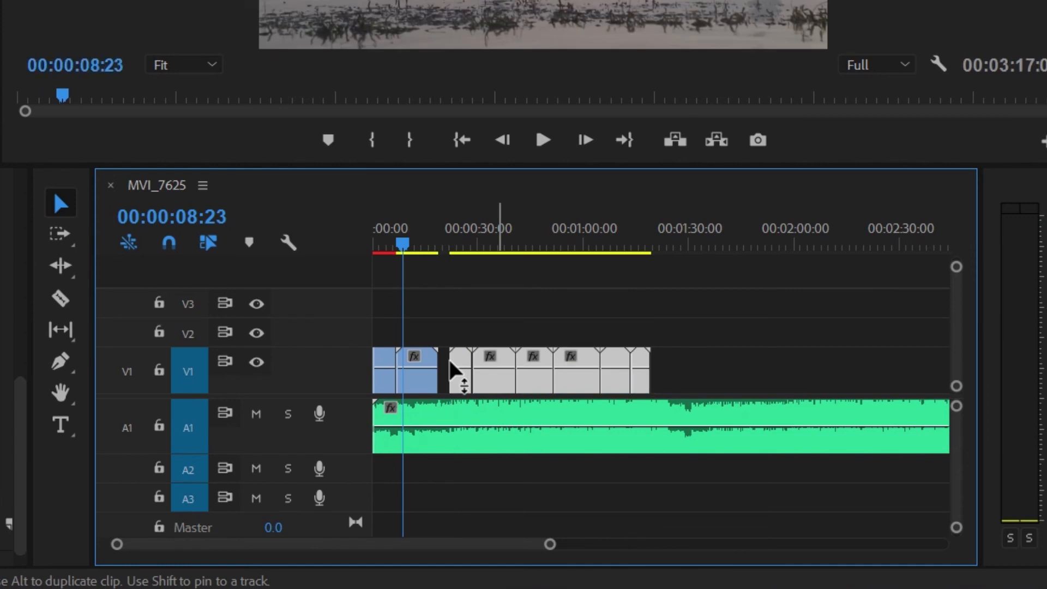
{"action": "left_click_drag", "start_coordinate": [452, 371], "coordinate": [451, 371]}
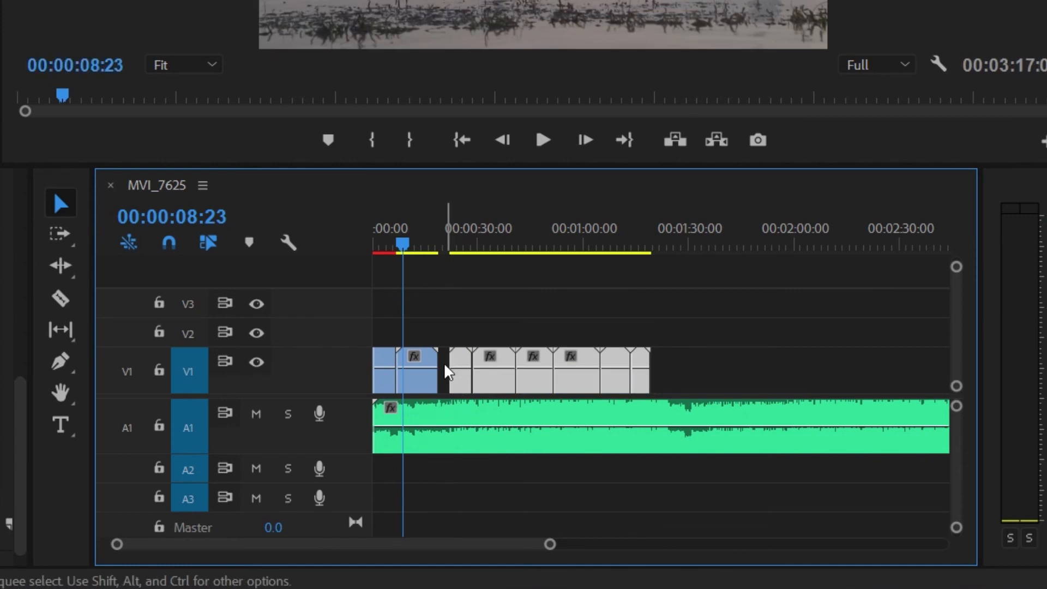
{"action": "left_click", "coordinate": [447, 372]}
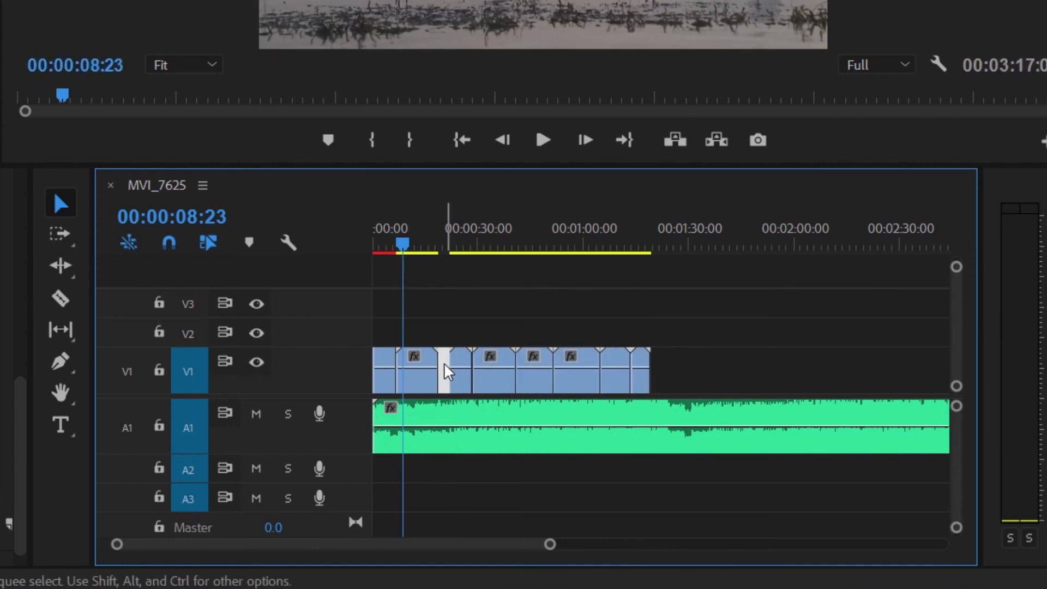
{"action": "key", "text": "Delete"}
Play the MVI_7627.MP4 clip from its start at 00:00:06:49 to find where to trim it
{"action": "left_click_drag", "start_coordinate": [549, 544], "coordinate": [497, 453]}
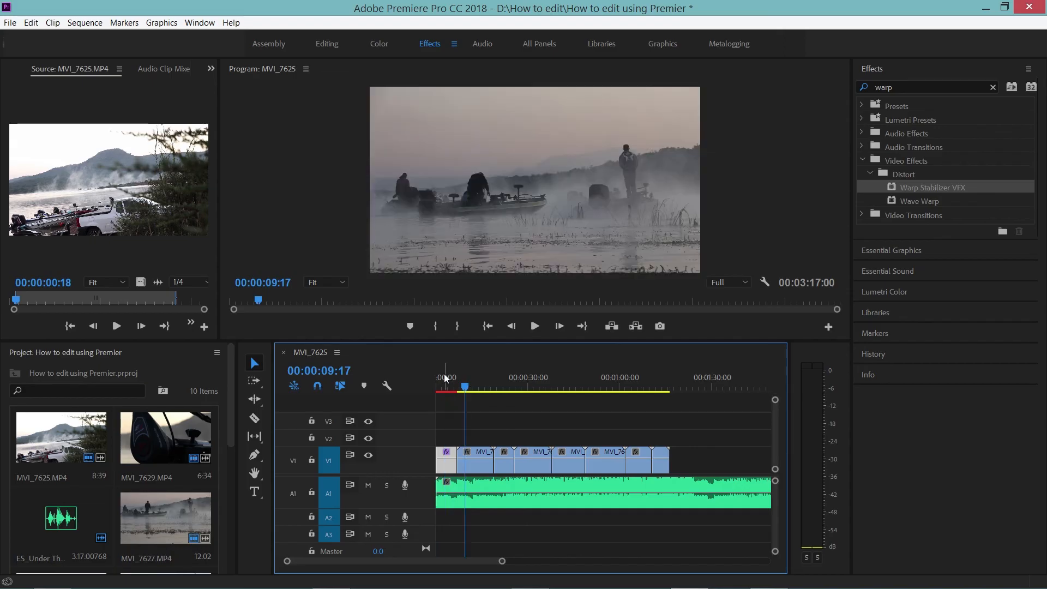
{"action": "left_click", "coordinate": [443, 376]}
{"action": "left_click_drag", "start_coordinate": [500, 561], "coordinate": [467, 564]}
{"action": "left_click_drag", "start_coordinate": [461, 381], "coordinate": [473, 380]}
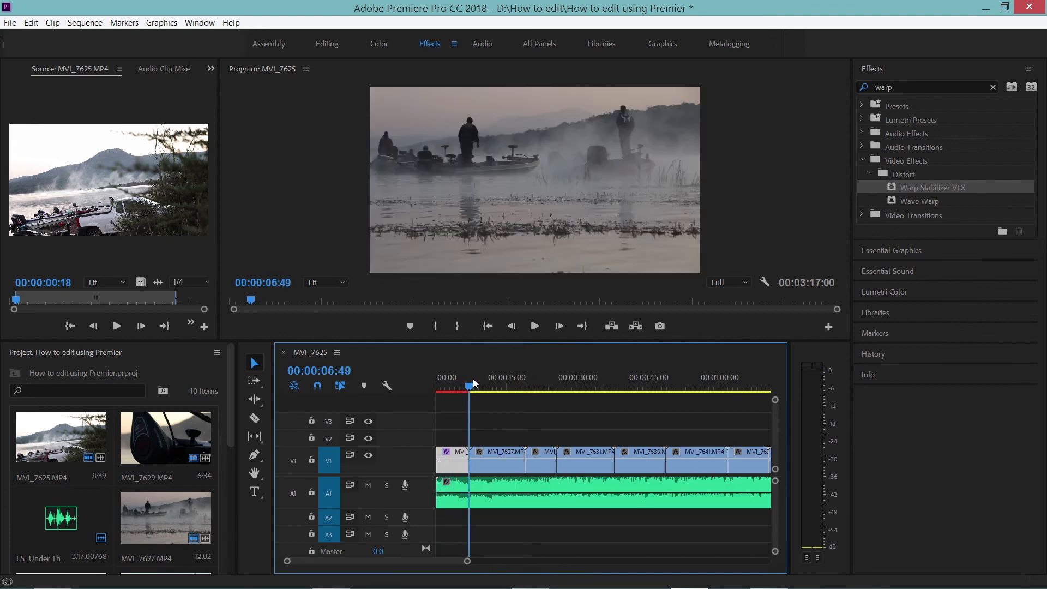
{"action": "left_click", "coordinate": [538, 326]}
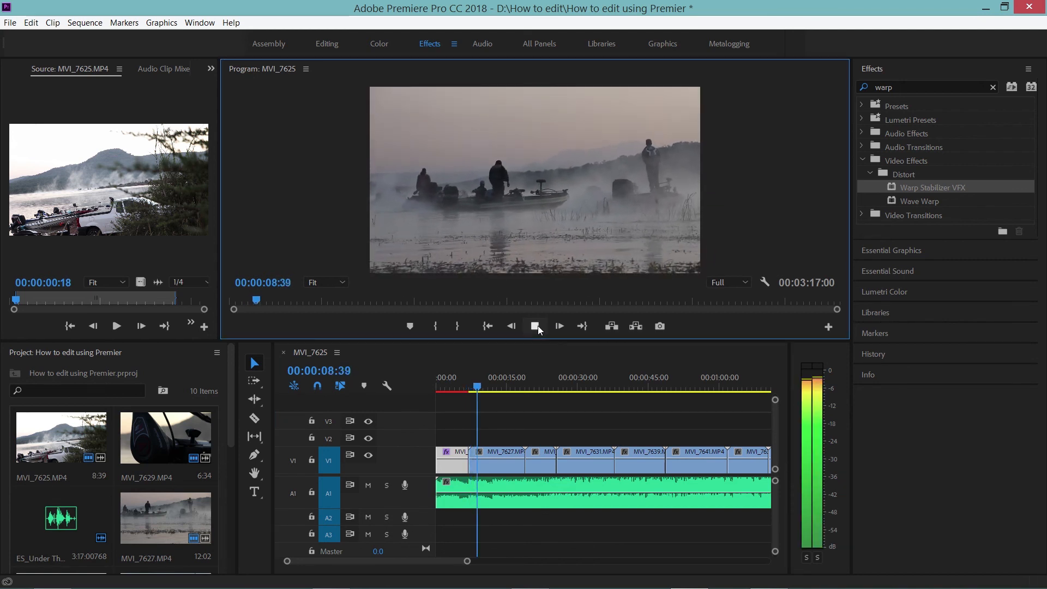
{"action": "left_click", "coordinate": [537, 325]}
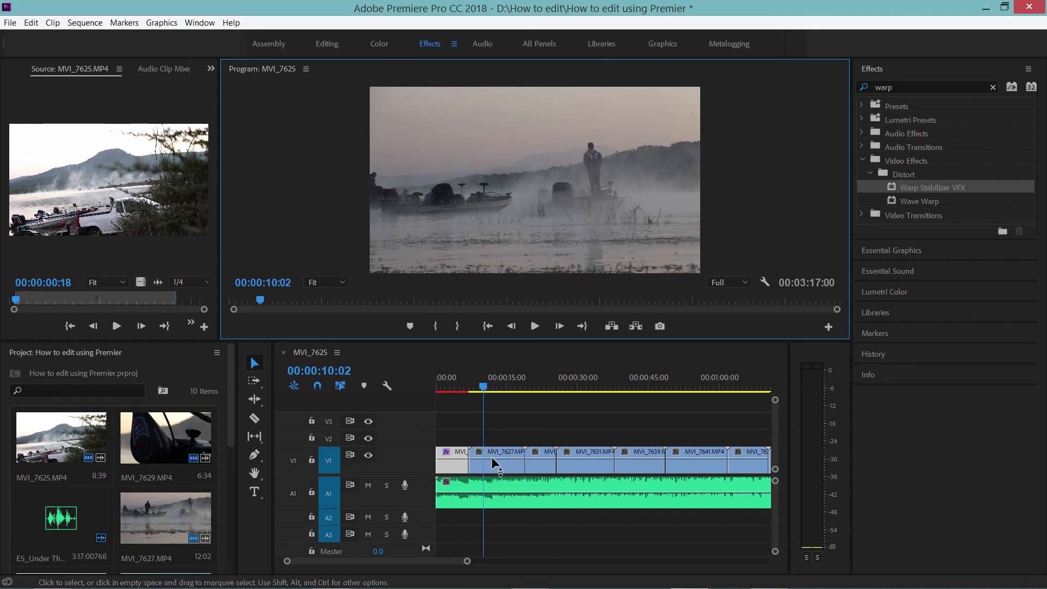
{"action": "left_click", "coordinate": [535, 328]}
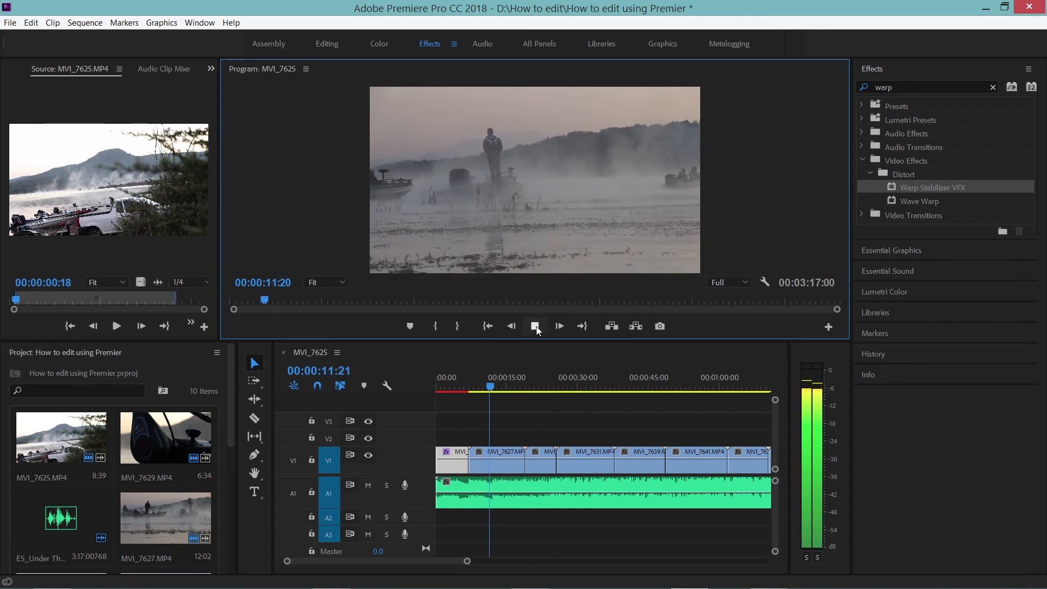
{"action": "left_click", "coordinate": [536, 327]}
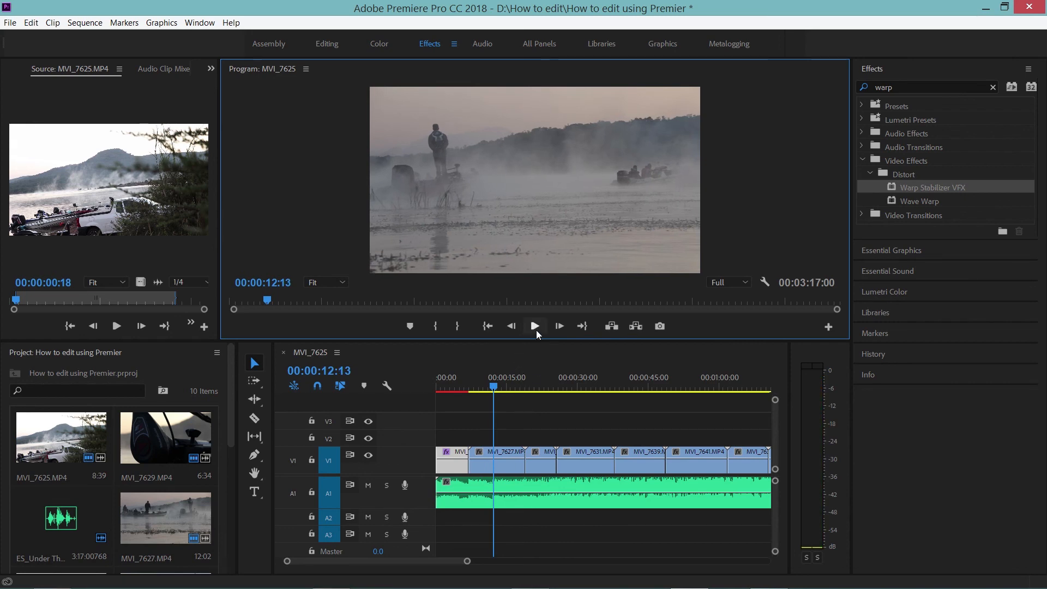
Cut the MVI_7627.MP4 clip on V1 at 00:00:13:08
{"action": "left_click", "coordinate": [495, 386]}
{"action": "left_click_drag", "start_coordinate": [495, 386], "coordinate": [499, 384]}
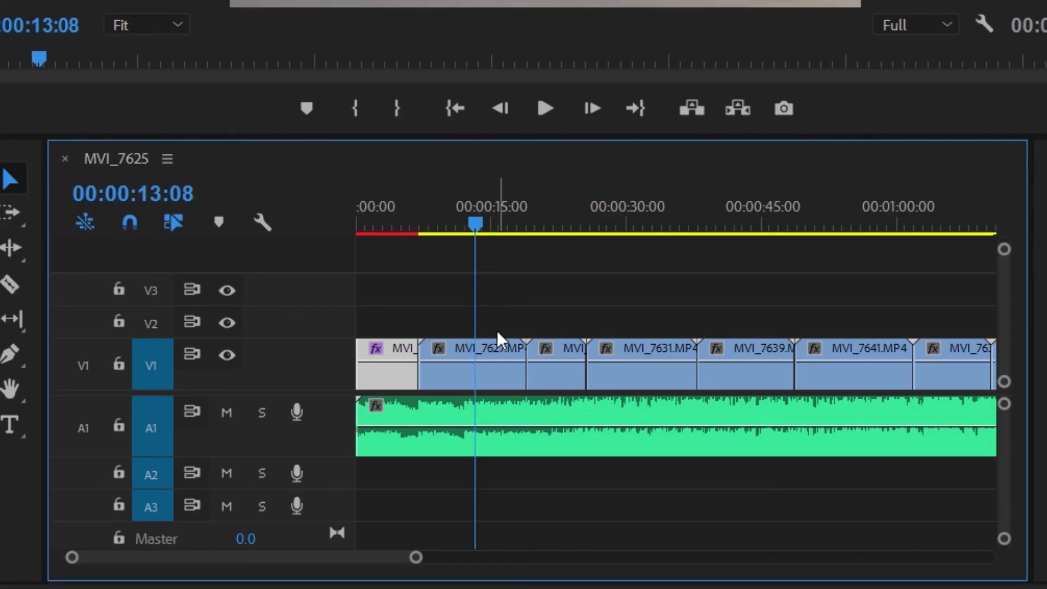
{"action": "key", "text": "c"}
{"action": "left_click", "coordinate": [488, 358]}
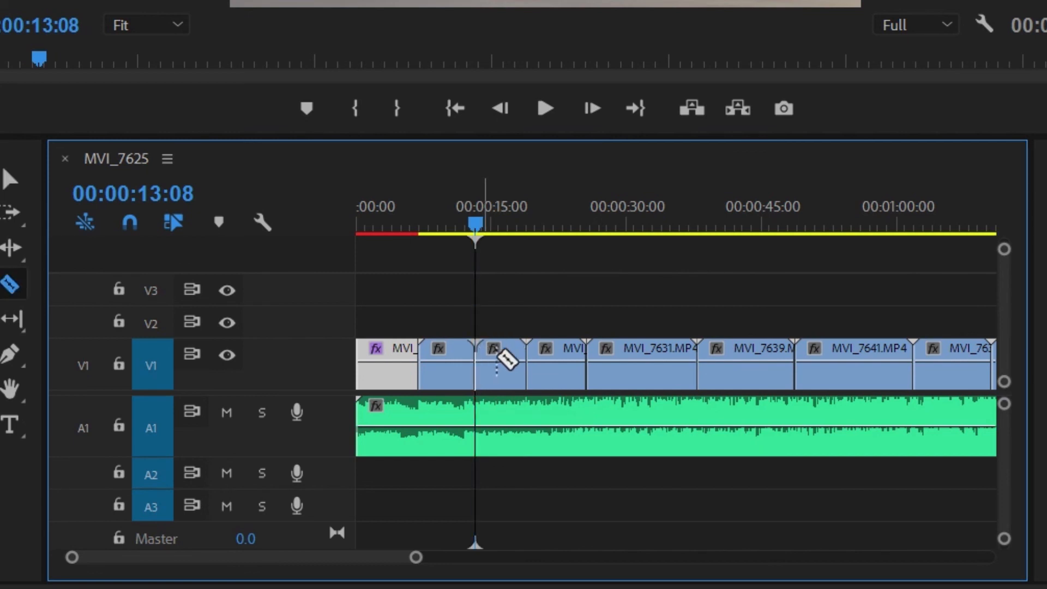
Delete the MVI_7627.MP4 segment after the cut and close the gap it leaves on V1
{"action": "key", "text": "v"}
{"action": "left_click", "coordinate": [505, 355]}
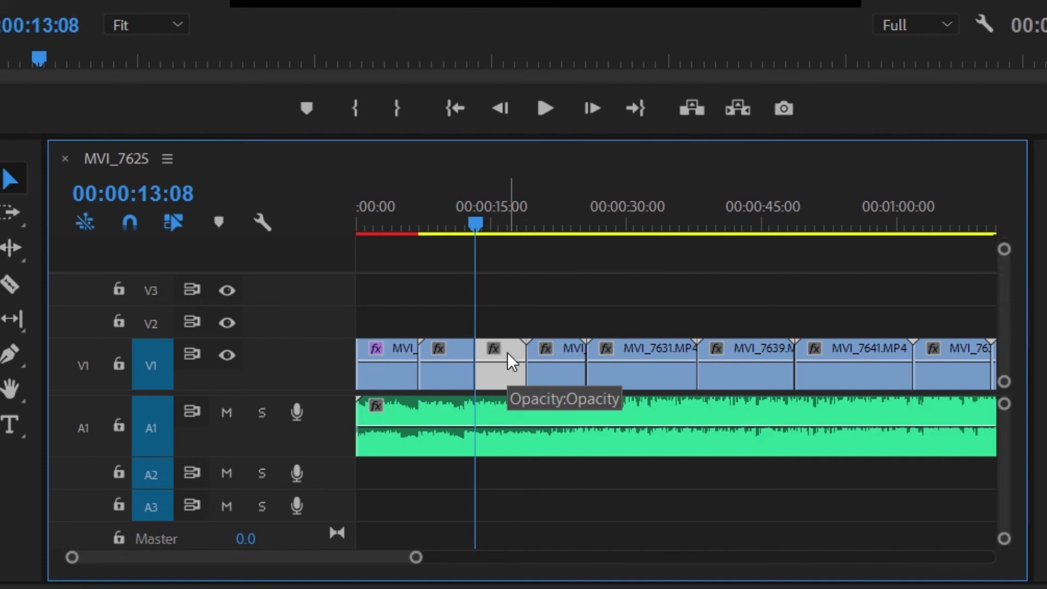
{"action": "key", "text": "Delete"}
{"action": "left_click", "coordinate": [502, 351]}
{"action": "key", "text": "Delete"}
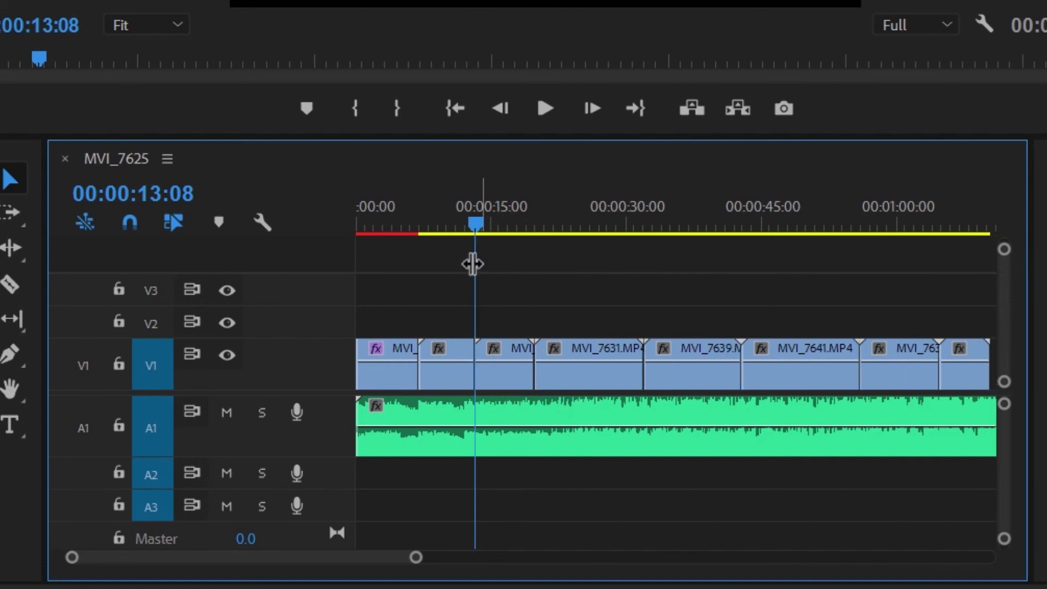
Play from 00:00:11:21 through the transition into MVI_7629.MP4 to examine that clip's camera movement
{"action": "left_click_drag", "start_coordinate": [468, 218], "coordinate": [461, 217]}
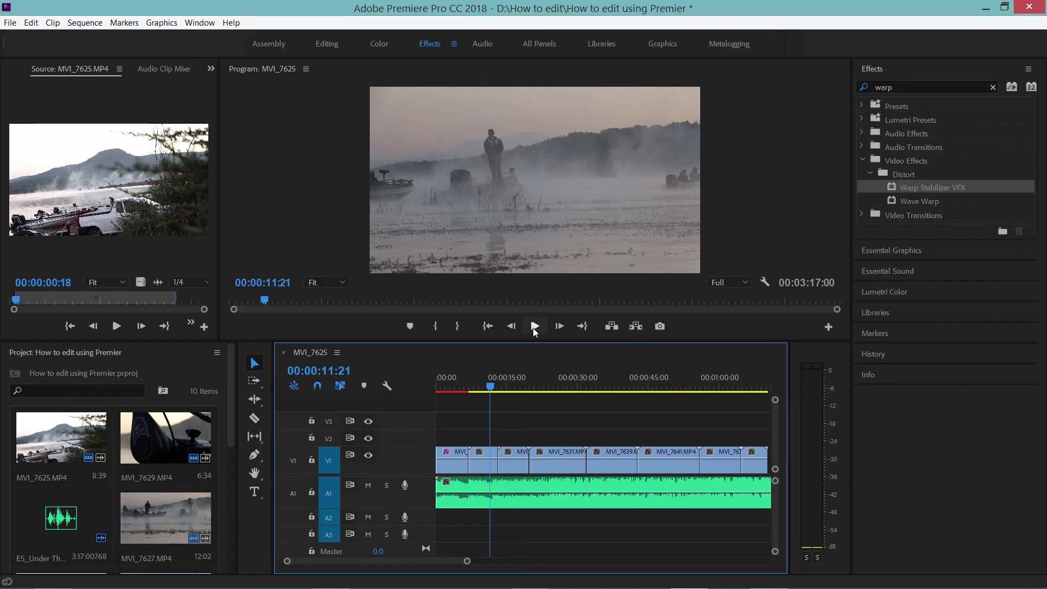
{"action": "left_click", "coordinate": [546, 112]}
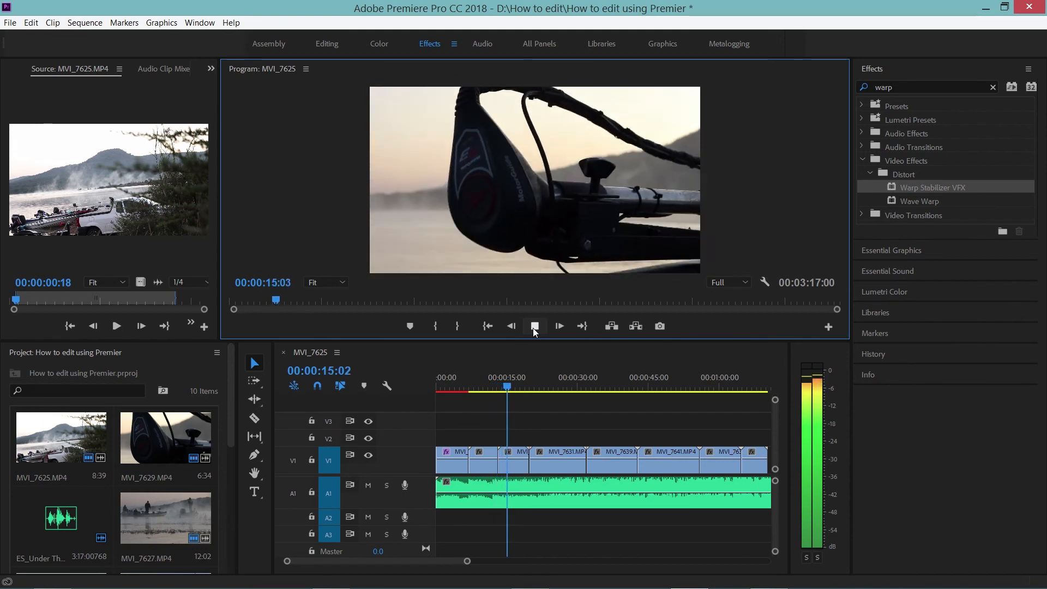
{"action": "left_click", "coordinate": [534, 327]}
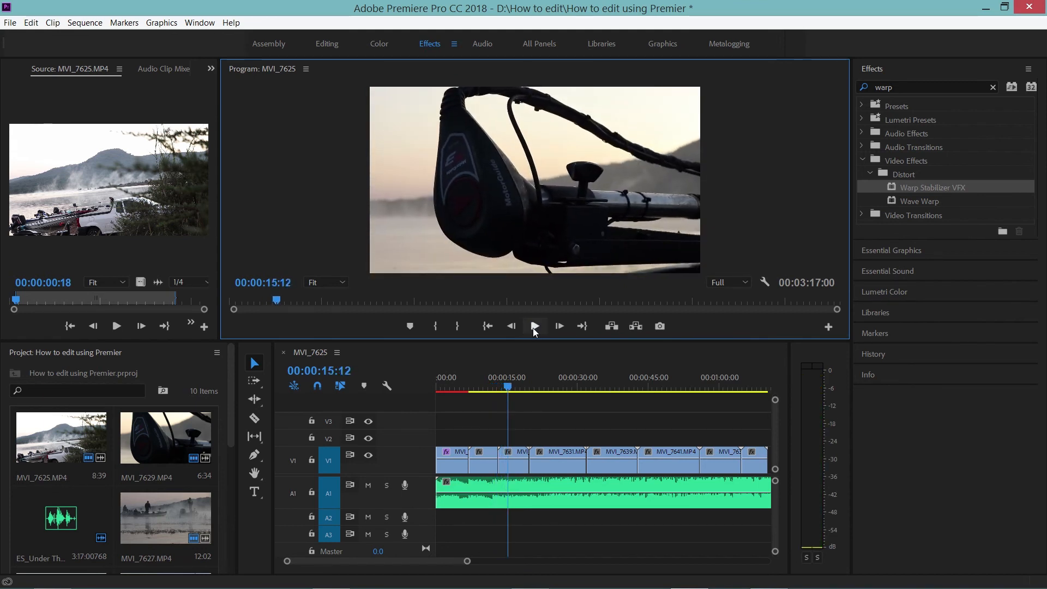
{"action": "left_click", "coordinate": [534, 327]}
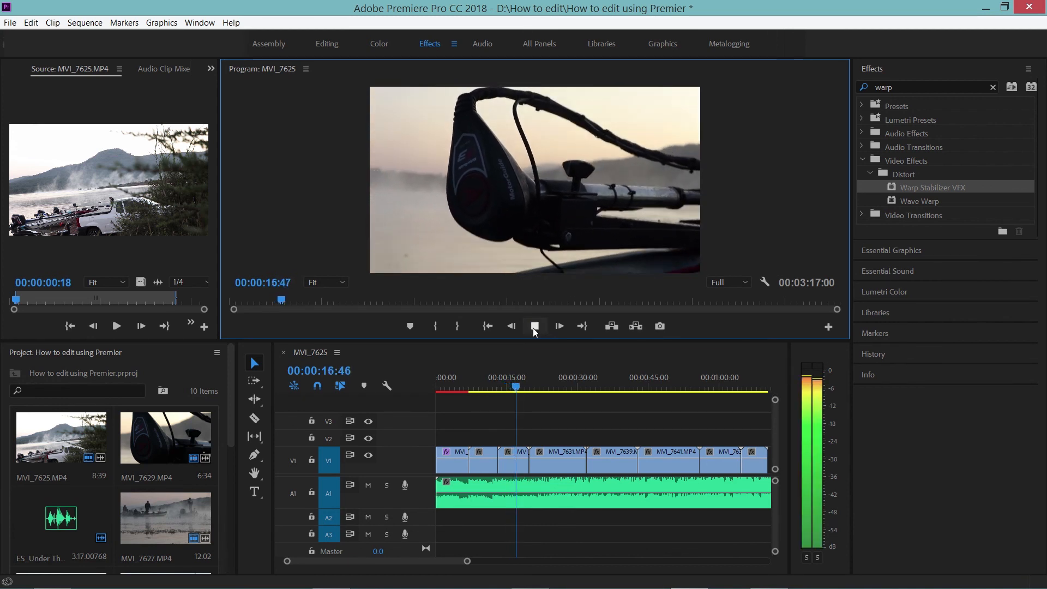
{"action": "left_click", "coordinate": [534, 327]}
{"action": "left_click", "coordinate": [534, 326]}
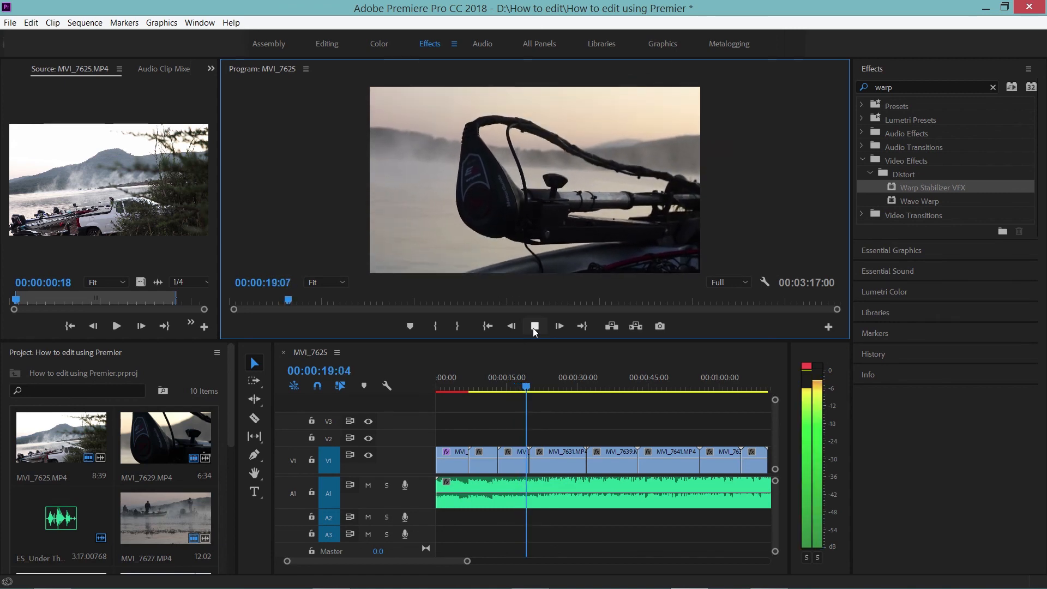
{"action": "left_click", "coordinate": [539, 327]}
Cut the MVI_7629.MP4 clip on V1 at 00:00:15:09
{"action": "left_click_drag", "start_coordinate": [518, 388], "coordinate": [507, 388]}
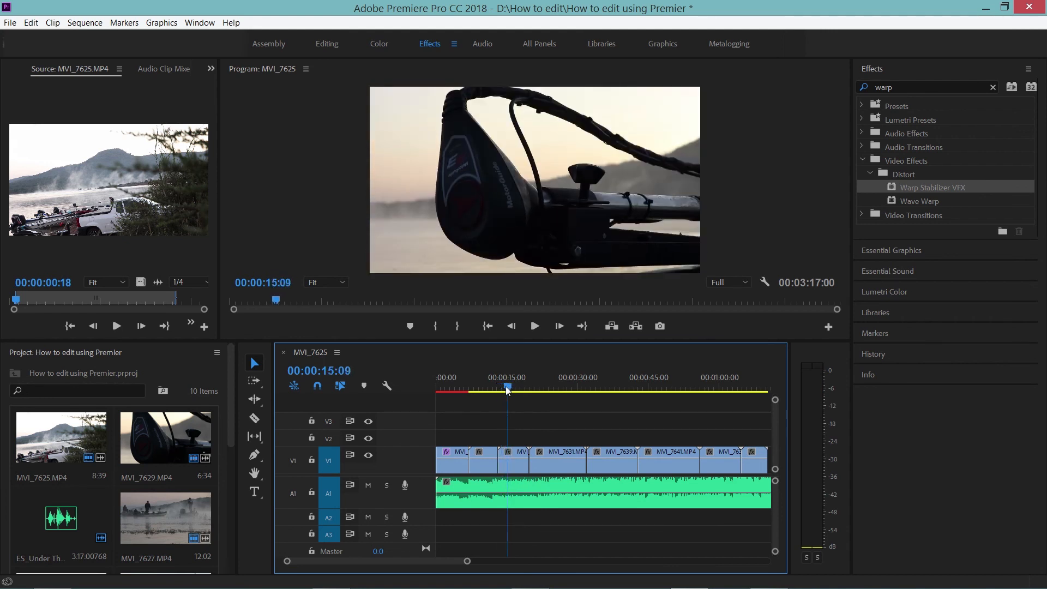
{"action": "key", "text": "c"}
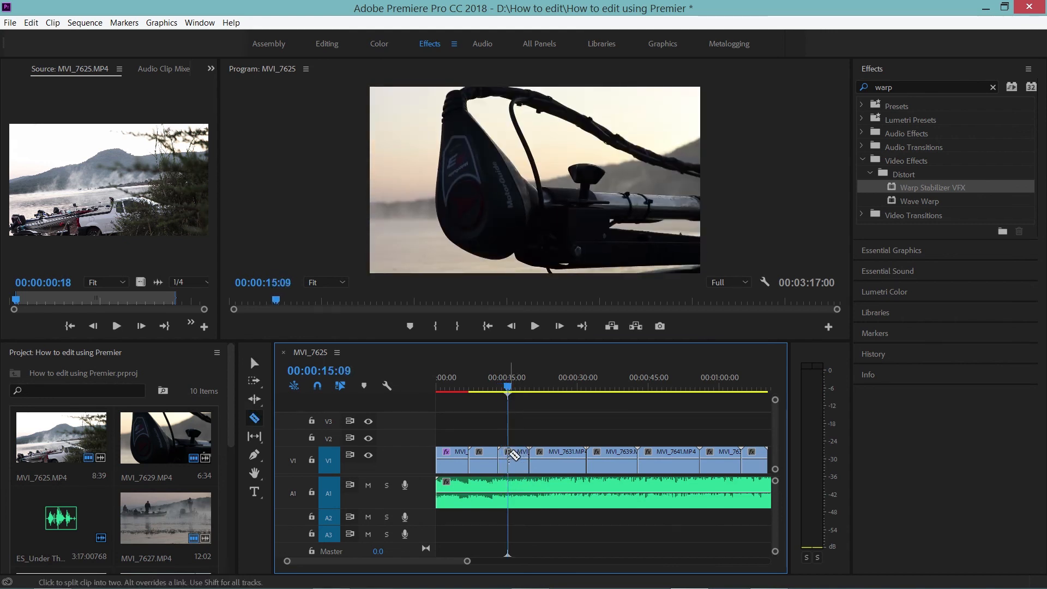
{"action": "left_click", "coordinate": [512, 456]}
Ripple-delete the MVI_7629.MP4 segment before the cut and play the sequence from 00:00:15:09
{"action": "key", "text": "v"}
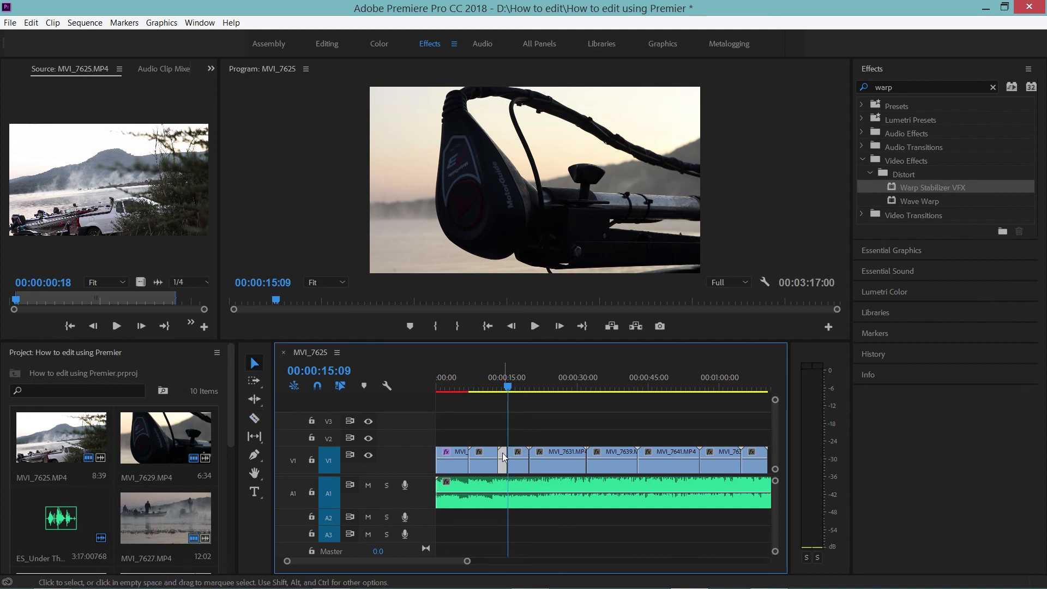
{"action": "key", "text": "shift+Delete"}
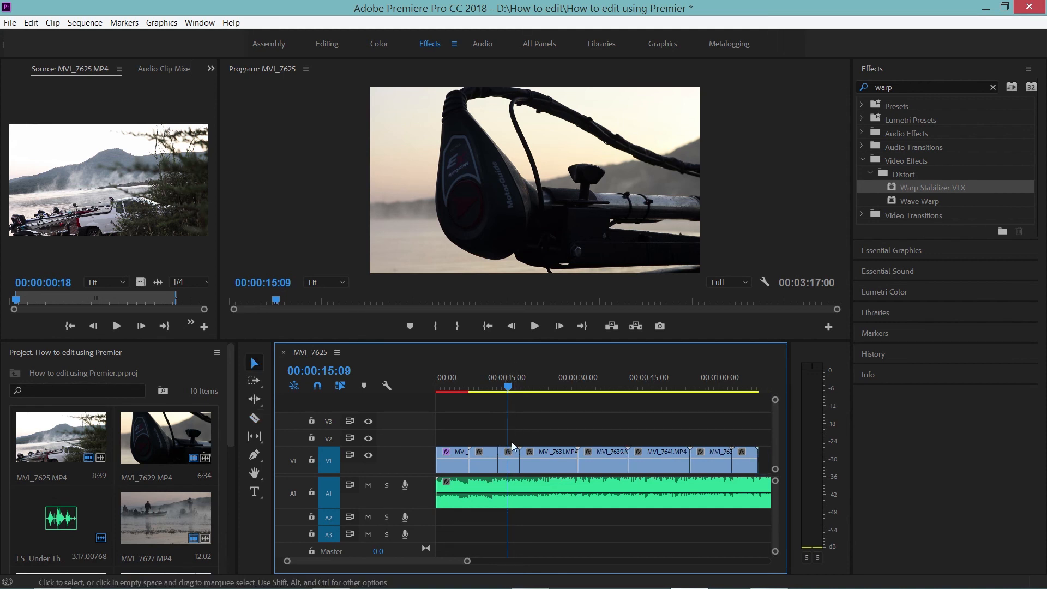
{"action": "left_click", "coordinate": [536, 326]}
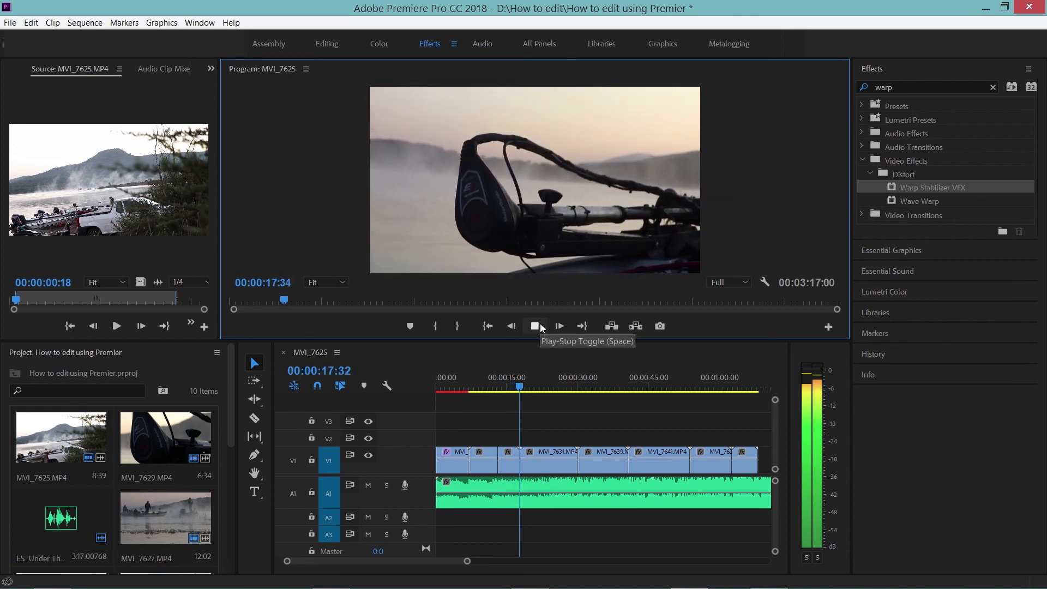
Replay MVI_7629.MP4 from 00:00:14:44 and cut the clip on V1 at 00:00:16:35
{"action": "left_click", "coordinate": [542, 327]}
{"action": "left_click_drag", "start_coordinate": [517, 378], "coordinate": [506, 378]}
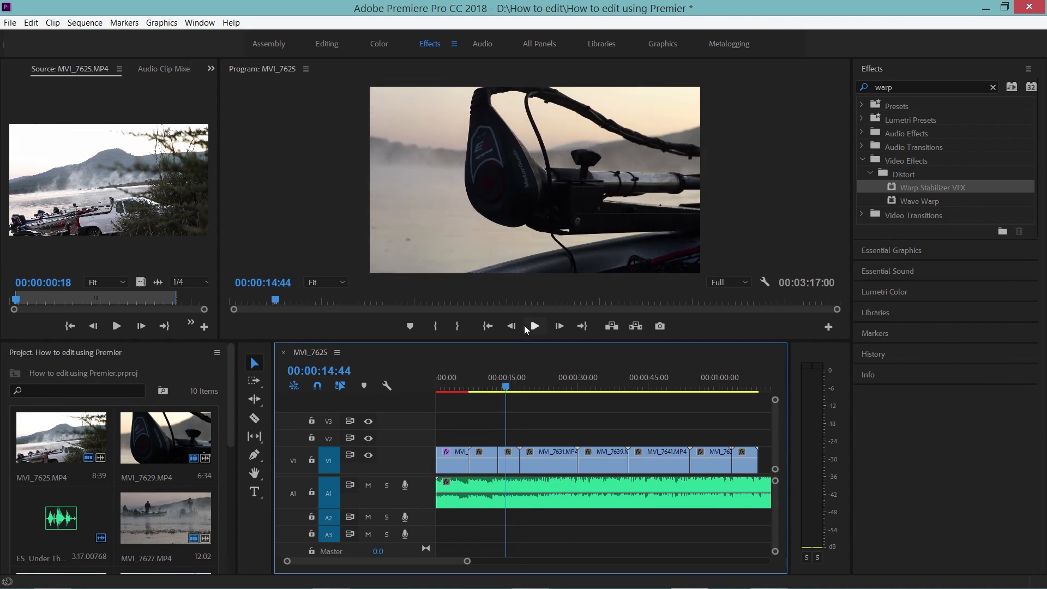
{"action": "left_click", "coordinate": [535, 327]}
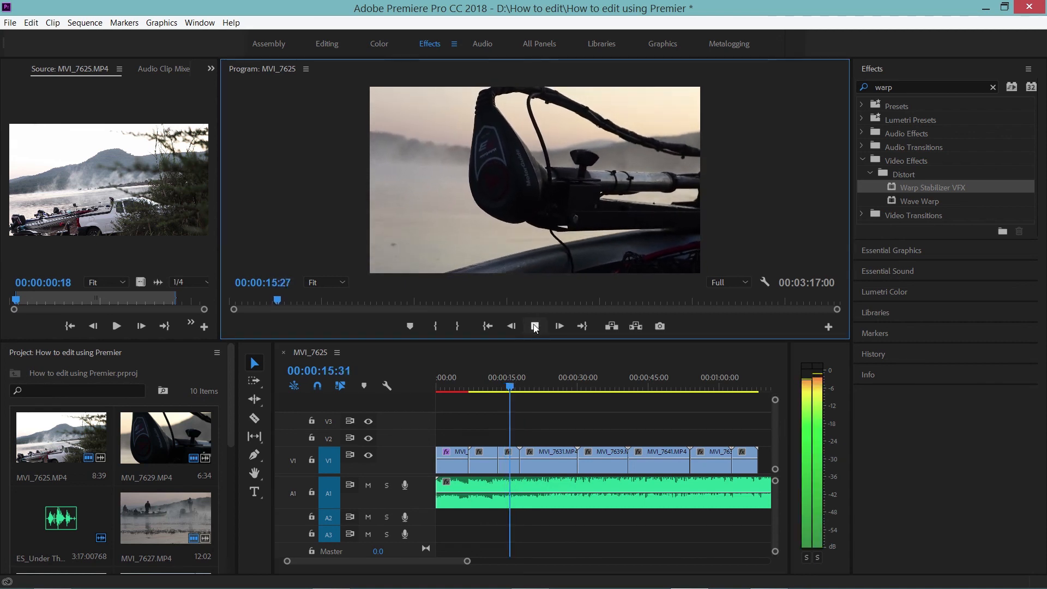
{"action": "left_click", "coordinate": [535, 326]}
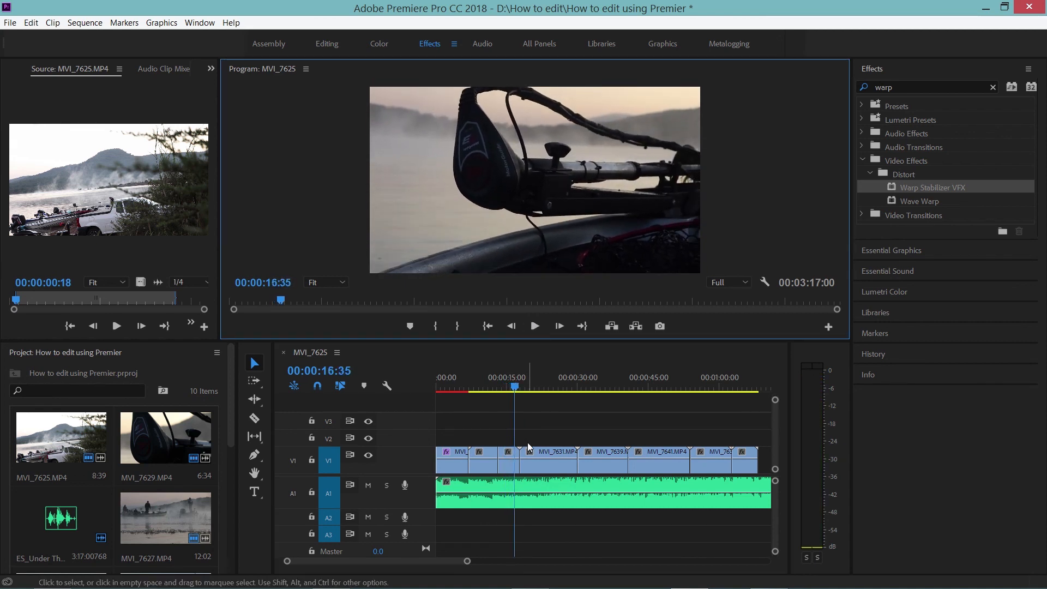
{"action": "left_click", "coordinate": [518, 457]}
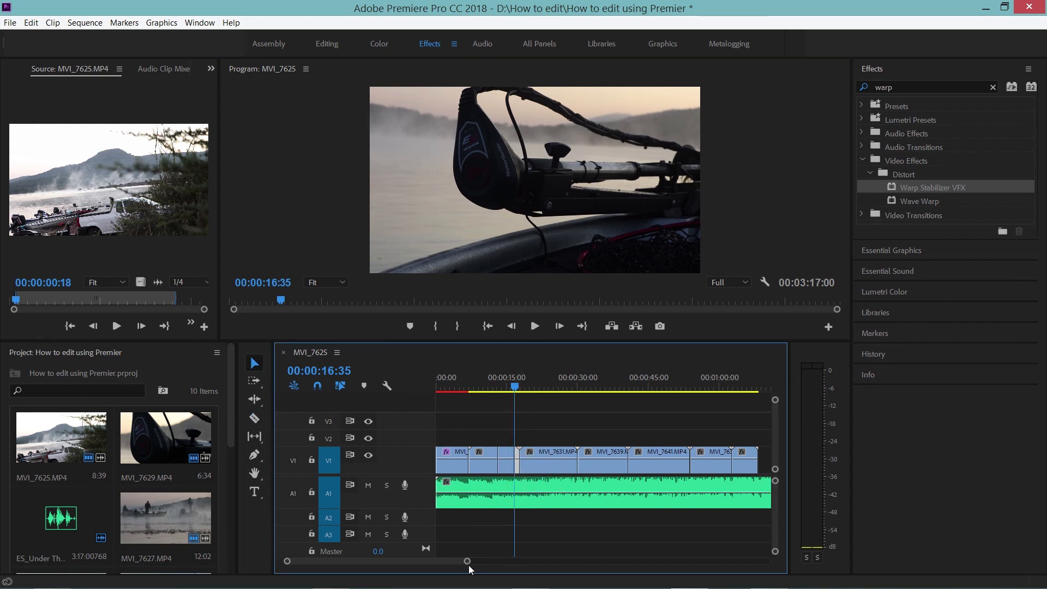
Delete the MVI_7629.MP4 segment after the cut and close the gap it leaves before MVI_7631.MP4
{"action": "left_click_drag", "start_coordinate": [466, 561], "coordinate": [423, 561]}
{"action": "key", "text": "Delete"}
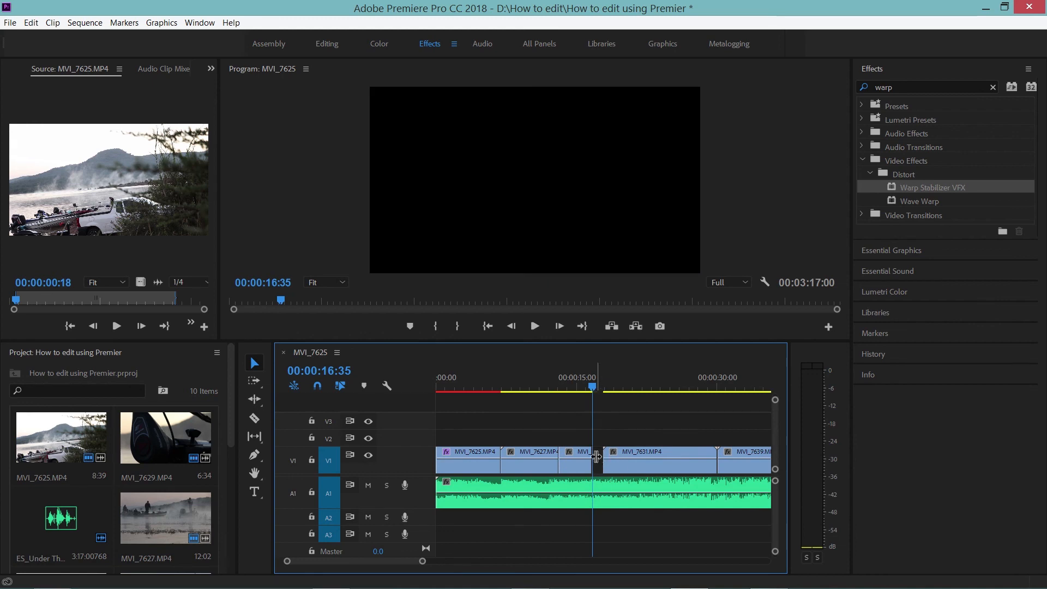
{"action": "left_click", "coordinate": [597, 456]}
{"action": "key", "text": "Delete"}
Play through MVI_7631.MP4 from 00:00:16:35, reducing the program playback resolution to 1/4 along the way
{"action": "left_click", "coordinate": [534, 327]}
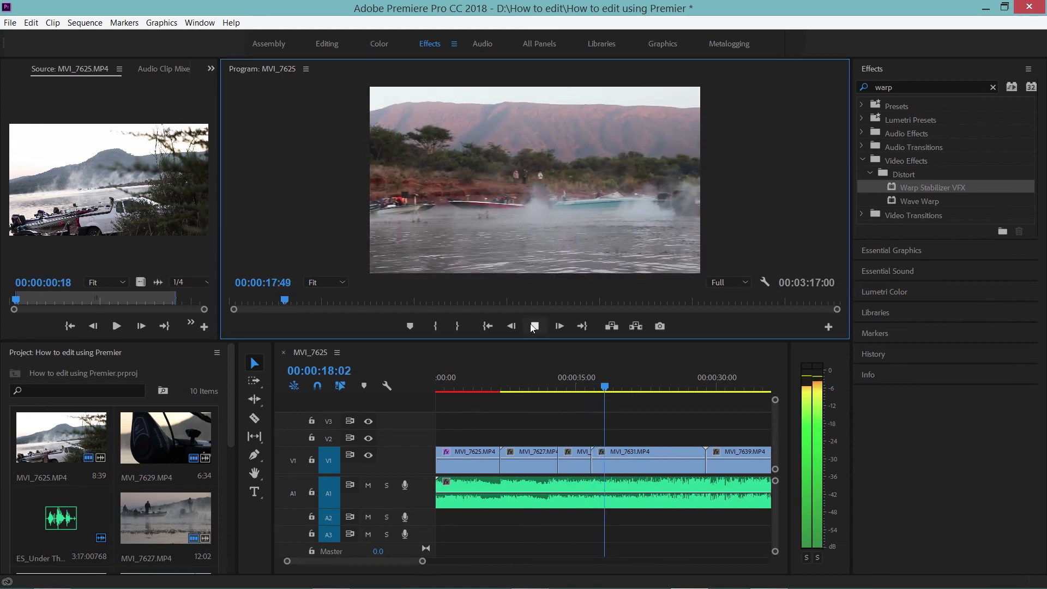
{"action": "left_click", "coordinate": [532, 325]}
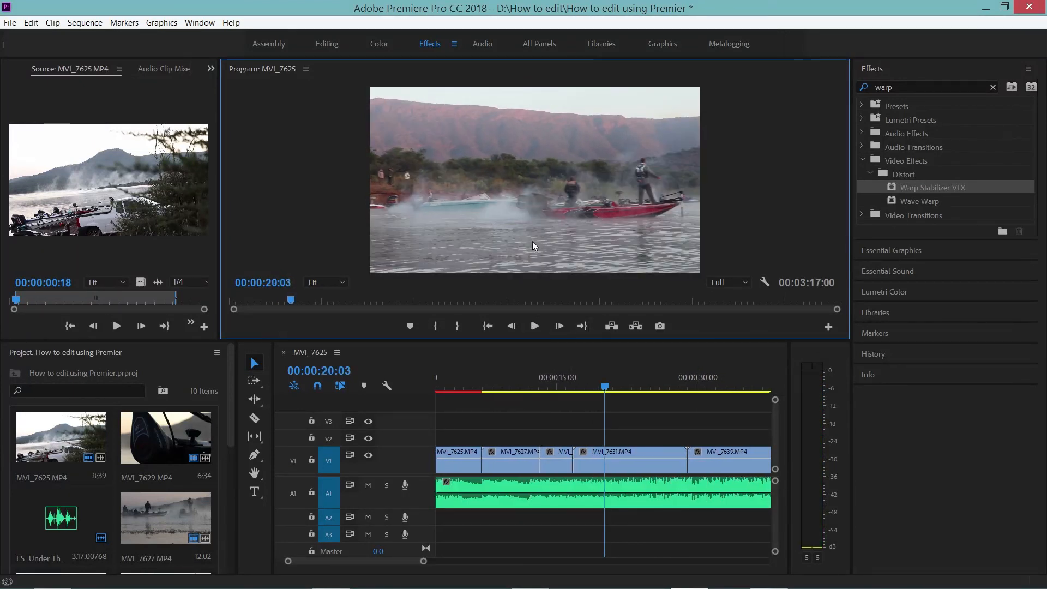
{"action": "left_click", "coordinate": [727, 284]}
{"action": "left_click", "coordinate": [737, 322]}
{"action": "left_click", "coordinate": [535, 325]}
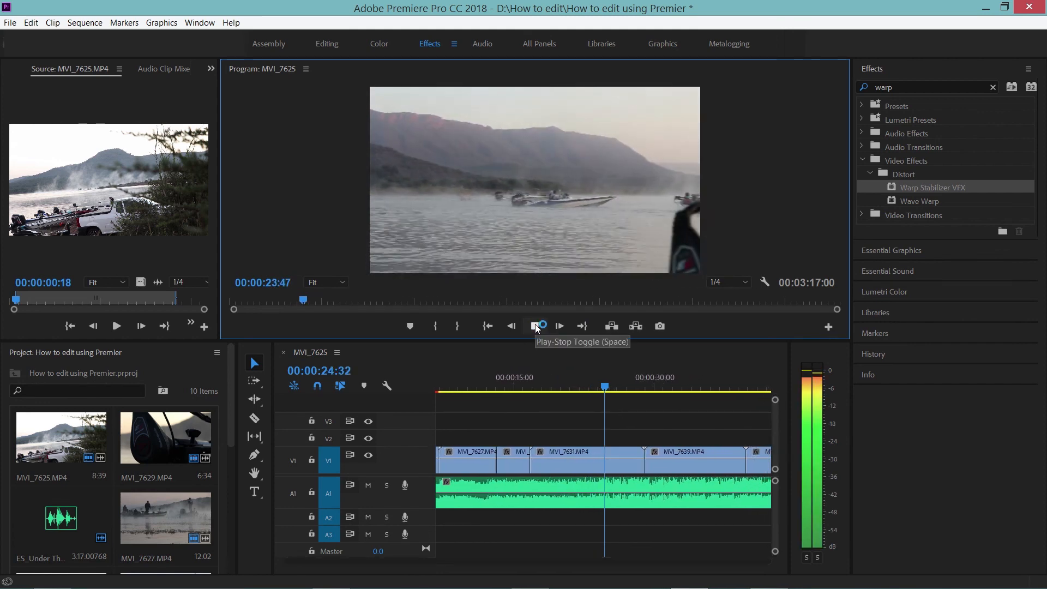
{"action": "left_click", "coordinate": [535, 326]}
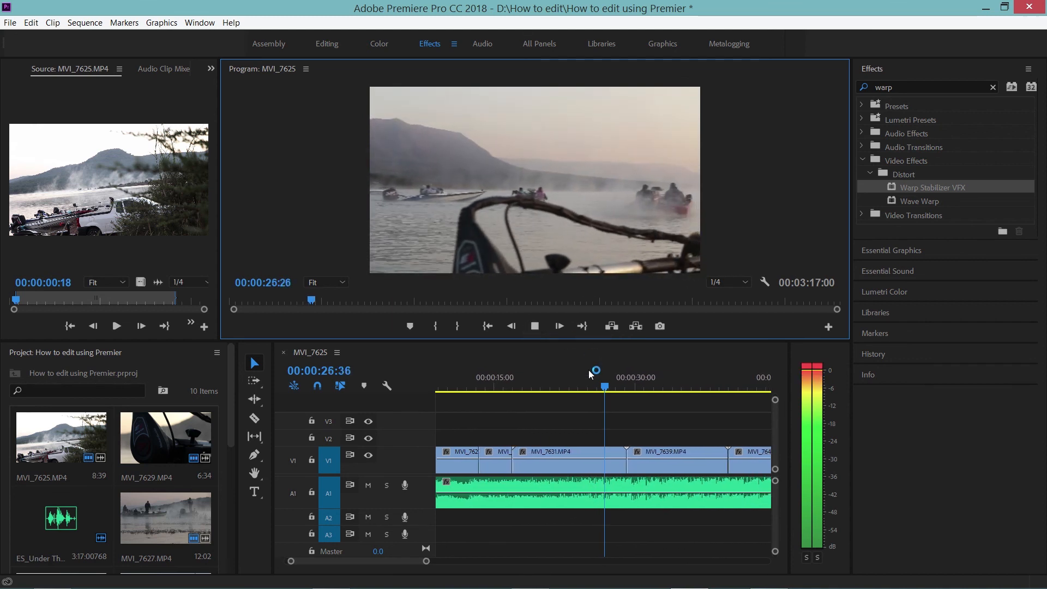
Cut MVI_7631.MP4 on V1 at 00:00:24:20, delete the segment after the cut and close its gap
{"action": "left_click_drag", "start_coordinate": [605, 384], "coordinate": [585, 388]}
{"action": "key", "text": "c"}
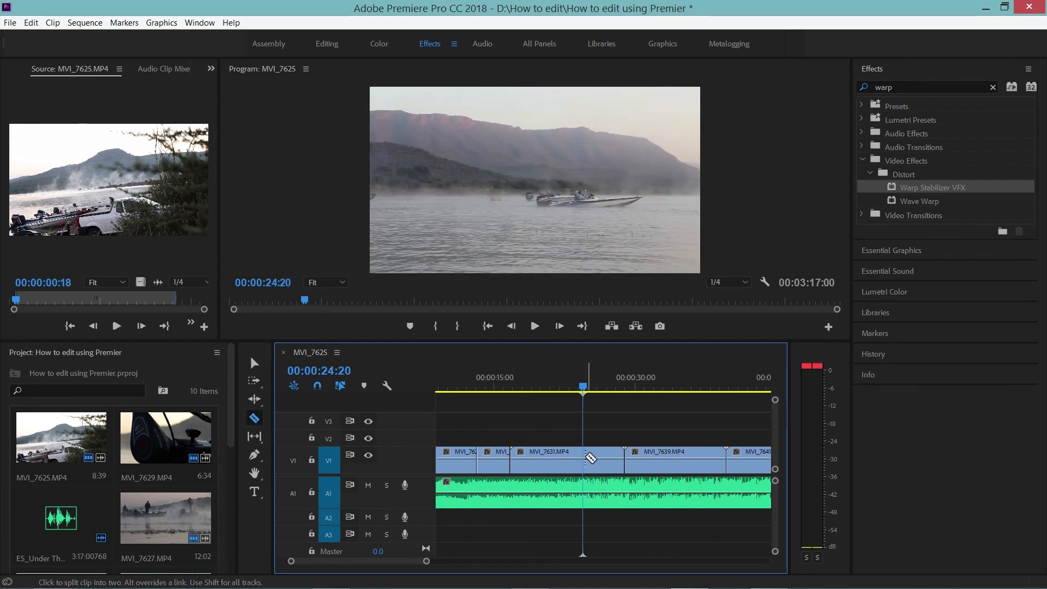
{"action": "left_click", "coordinate": [586, 457]}
{"action": "key", "text": "v"}
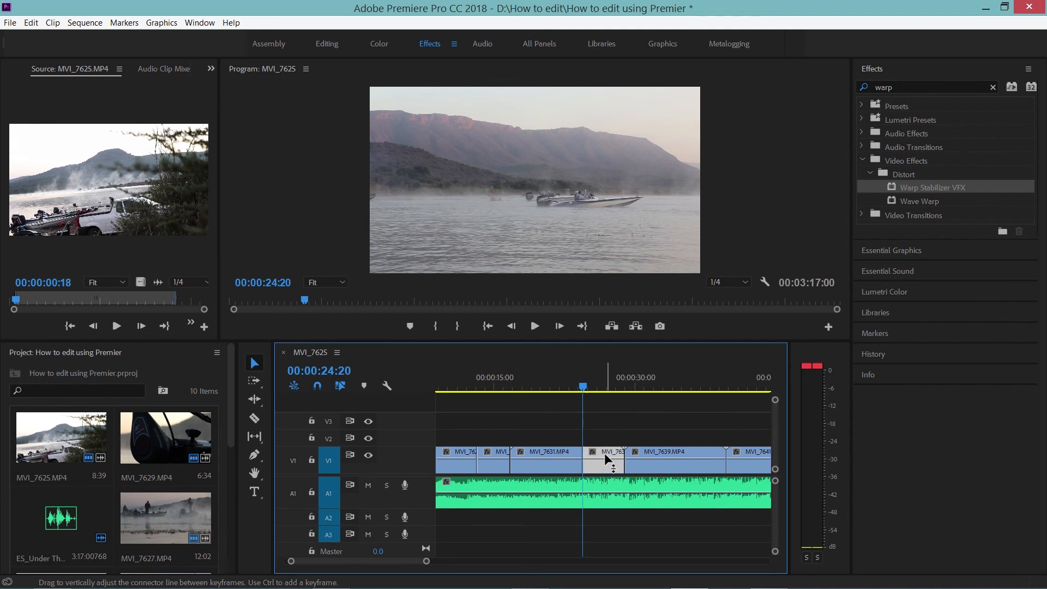
{"action": "key", "text": "Delete"}
{"action": "key", "text": "Delete"}
Delete MVI_7641.MP4 and all clips after it on V1
{"action": "left_click_drag", "start_coordinate": [427, 561], "coordinate": [472, 561]}
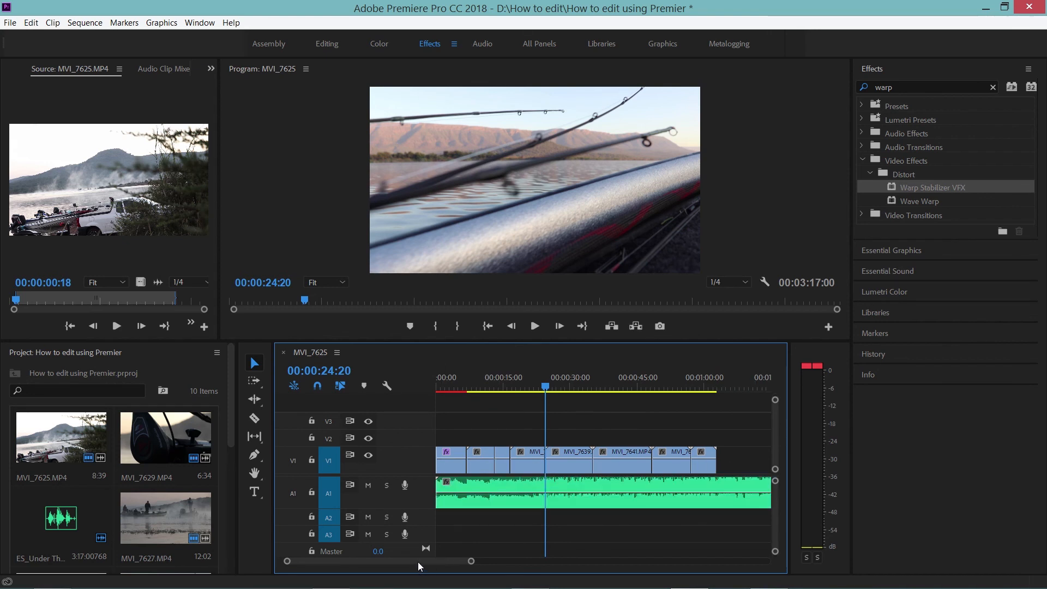
{"action": "left_click_drag", "start_coordinate": [739, 451], "coordinate": [607, 447]}
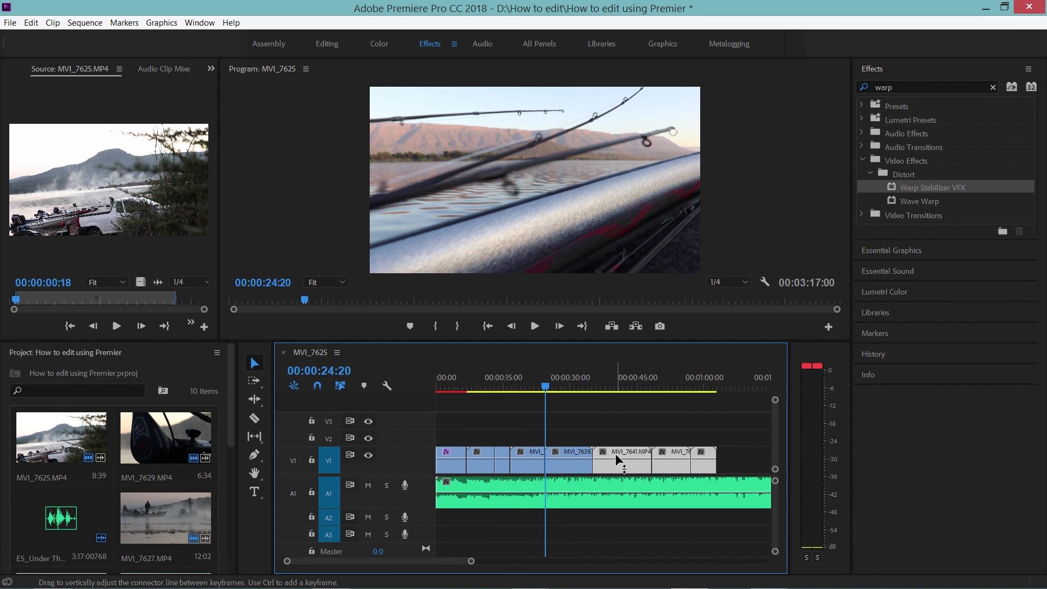
{"action": "key", "text": "Delete"}
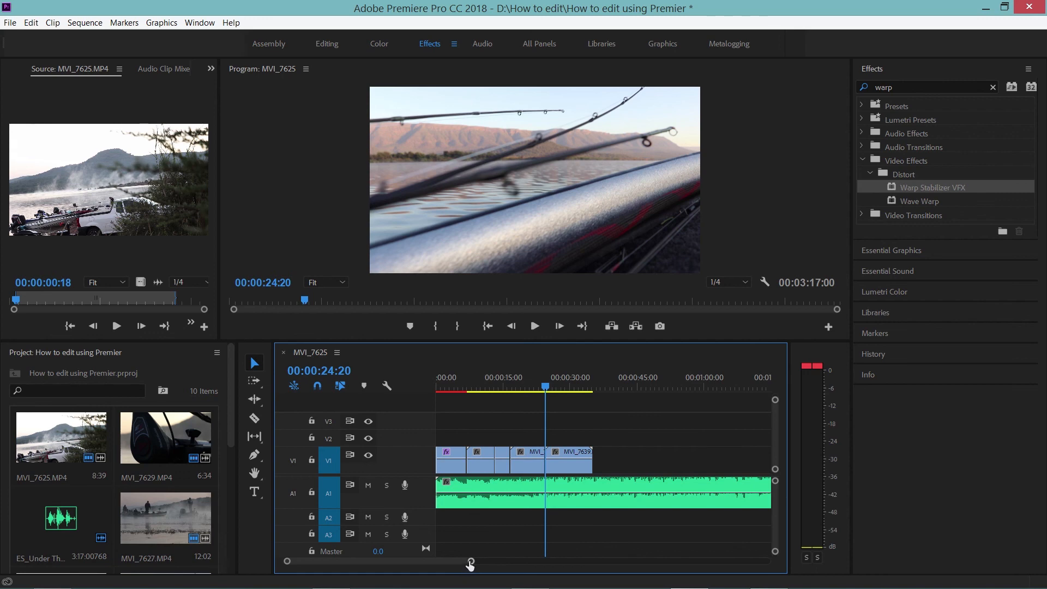
Play MVI_7639.MP4 from 00:00:24:20 and cut the clip on V1 at 00:00:31:04
{"action": "left_click_drag", "start_coordinate": [470, 564], "coordinate": [454, 563]}
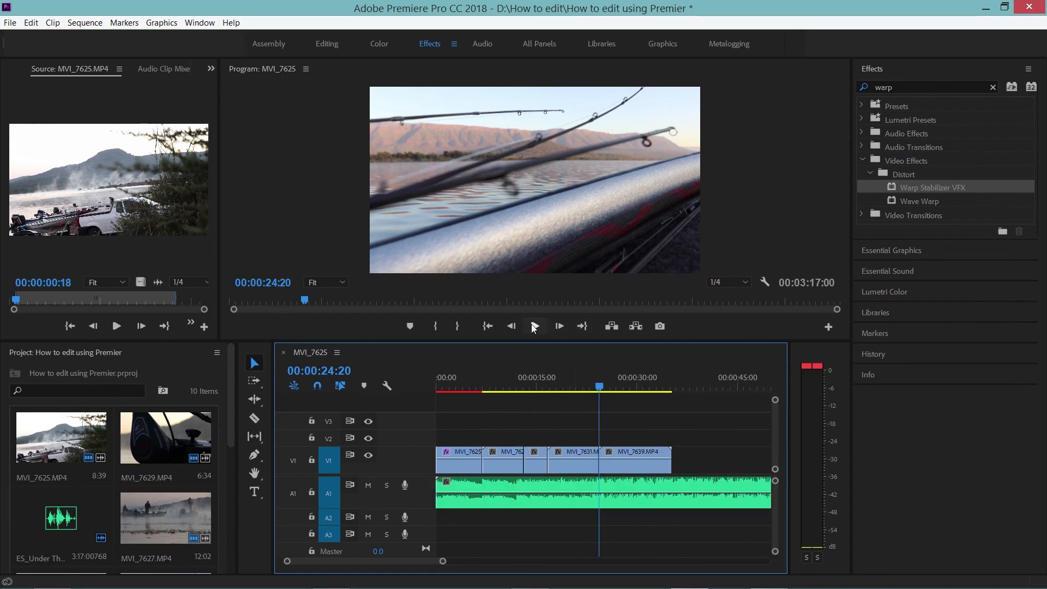
{"action": "left_click", "coordinate": [534, 326]}
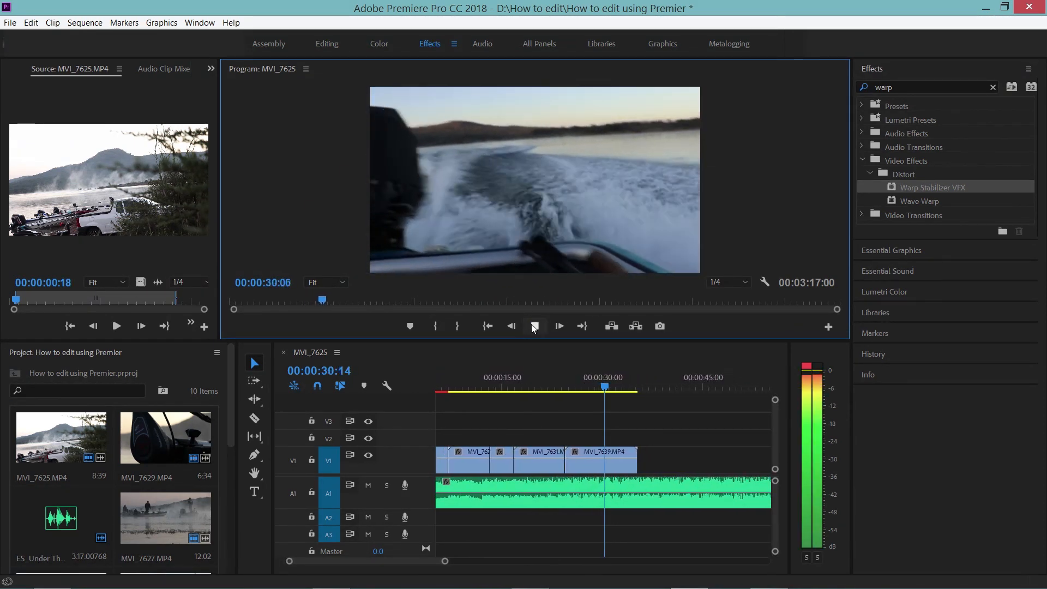
{"action": "left_click", "coordinate": [534, 326]}
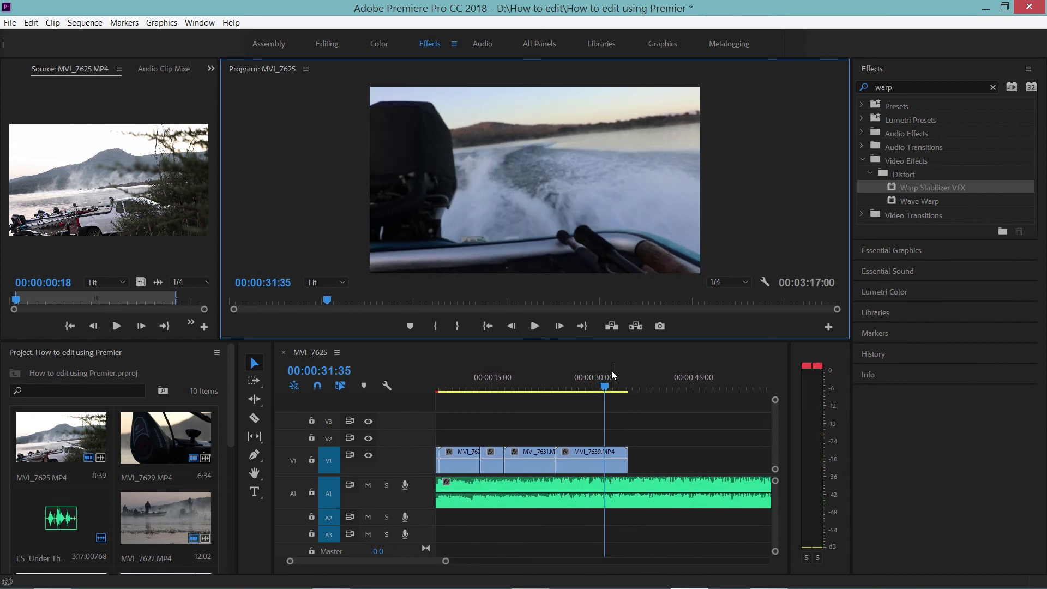
{"action": "mouse_move", "coordinate": [604, 386]}
{"action": "left_mouse_down"}
{"action": "mouse_move", "coordinate": [590, 378]}
{"action": "mouse_move", "coordinate": [600, 381]}
{"action": "left_mouse_up"}
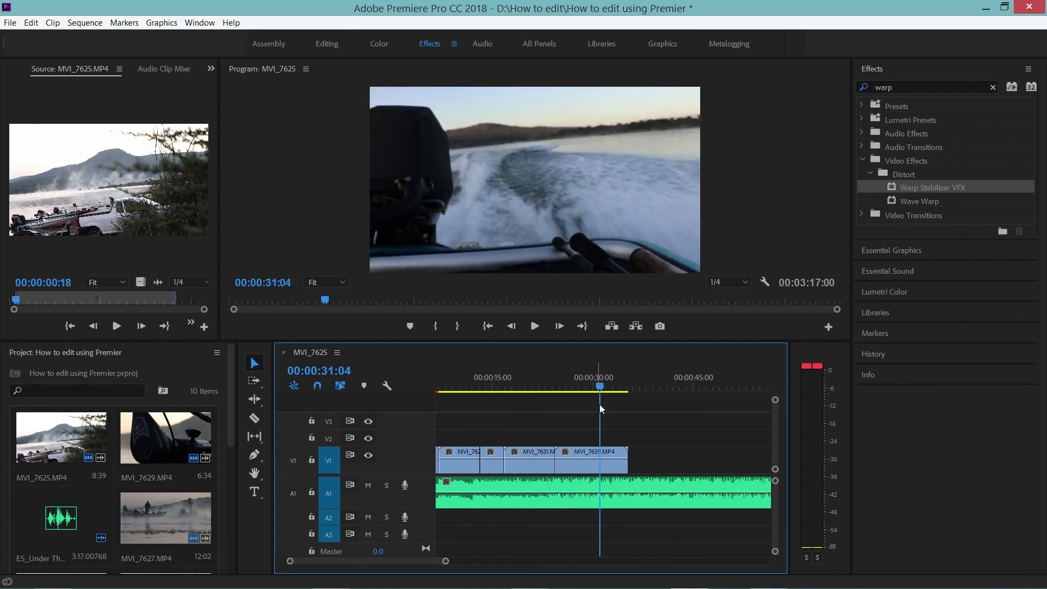
{"action": "key", "text": "c"}
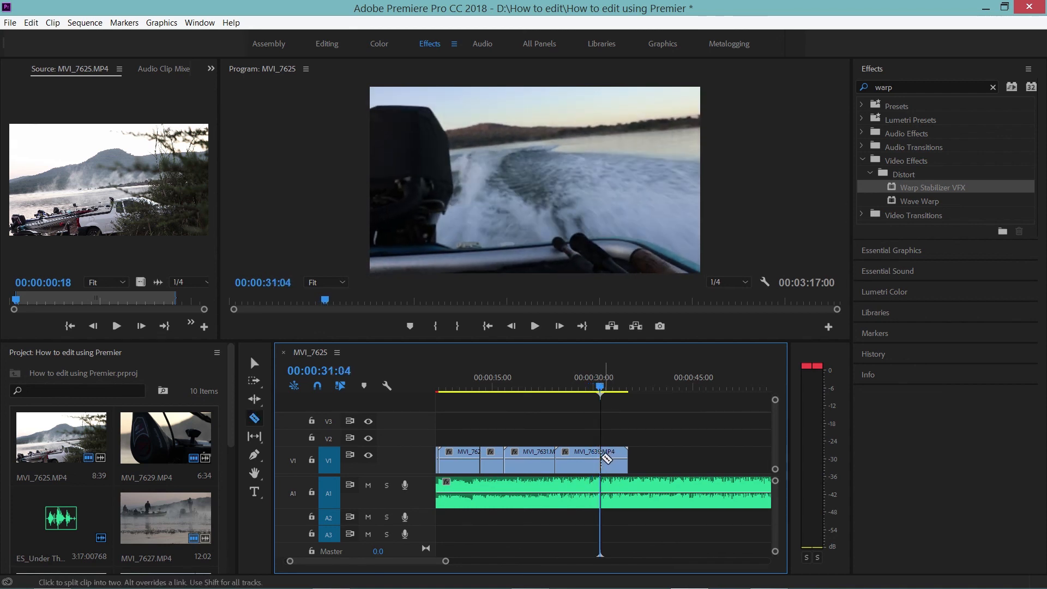
Play the MVI_7639.MP4 segment after the cut, then cut off and delete its end, leaving a duration of about 00:00:02:22
{"action": "left_click", "coordinate": [538, 327]}
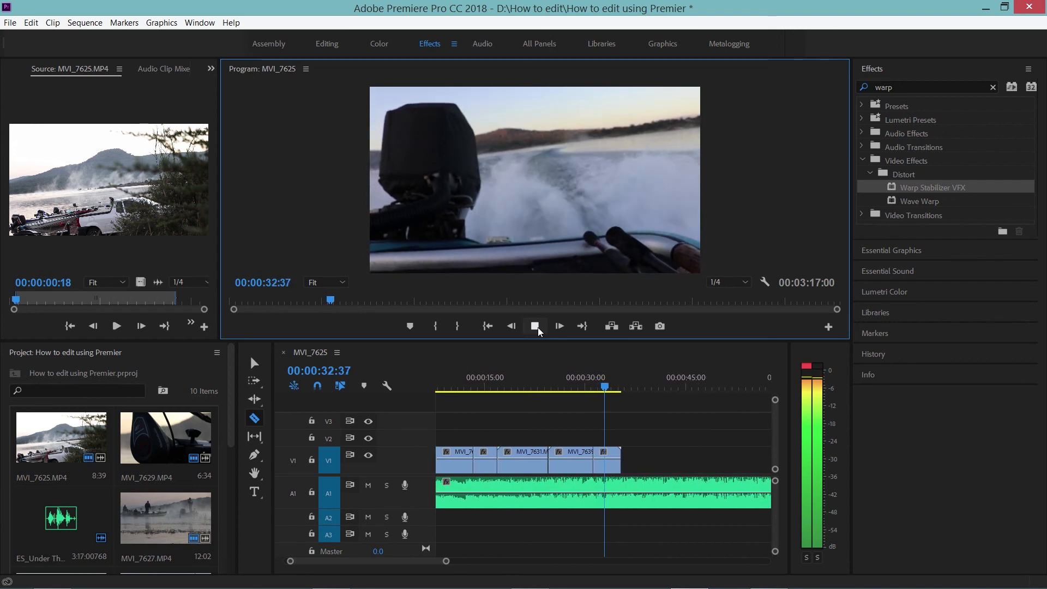
{"action": "left_click", "coordinate": [537, 327]}
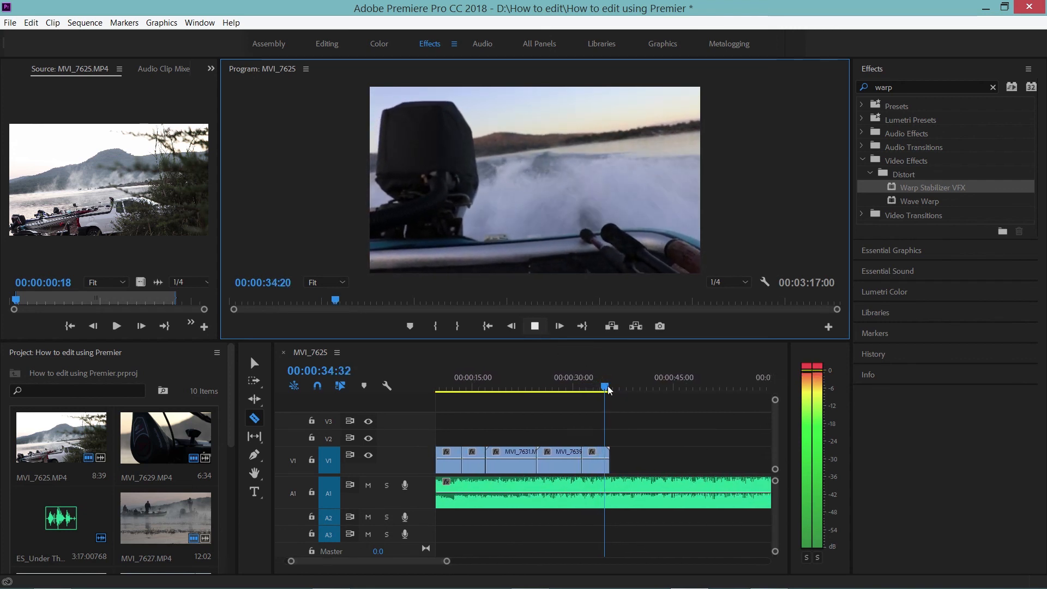
{"action": "left_click", "coordinate": [602, 457]}
{"action": "key", "text": "v"}
{"action": "key", "text": "Delete"}
Delete the MVI_7639.MP4 segment before 00:00:31:04 and move the playhead to the start of the remaining segment
{"action": "left_click", "coordinate": [567, 453]}
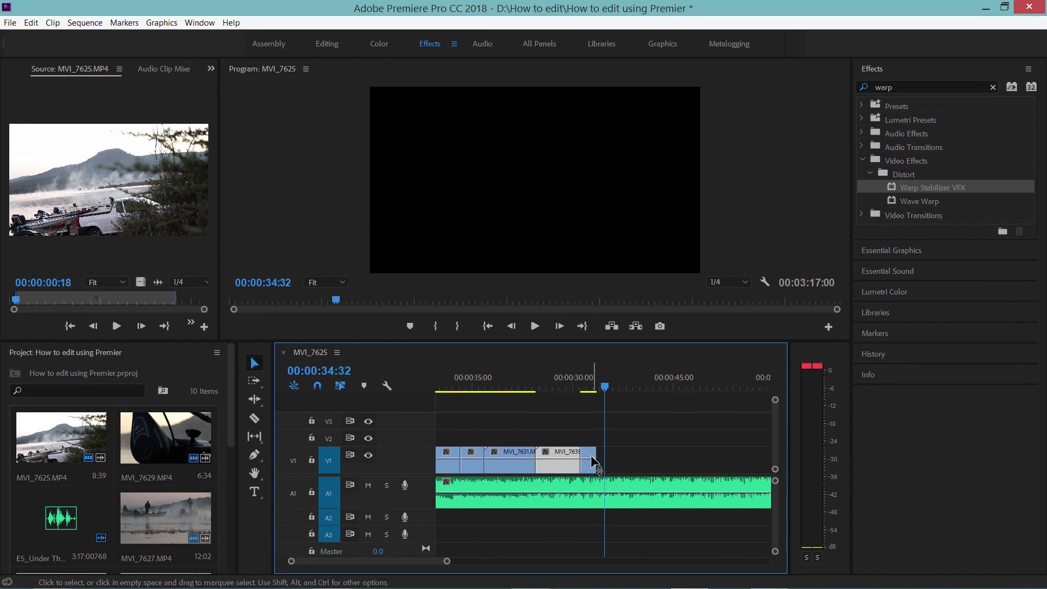
{"action": "key", "text": "Delete"}
{"action": "left_click", "coordinate": [587, 396]}
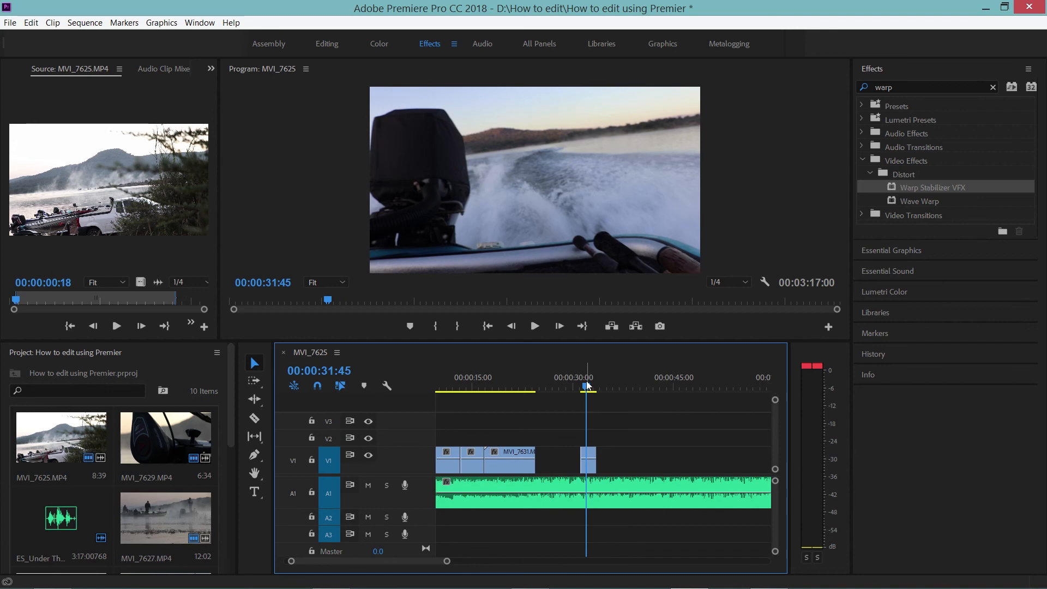
{"action": "left_click_drag", "start_coordinate": [587, 386], "coordinate": [582, 387]}
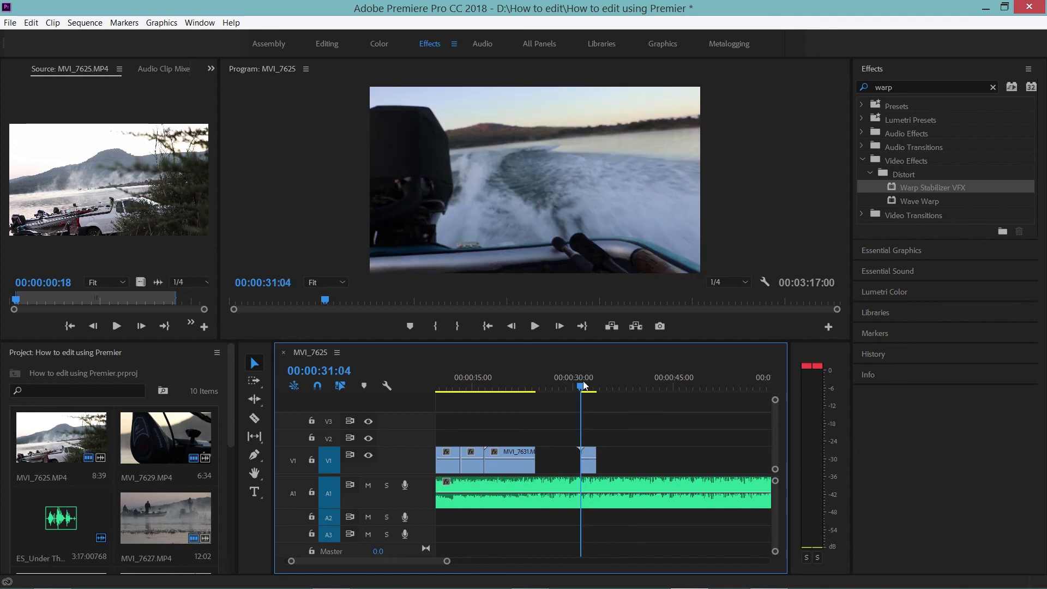
Slow down the remaining MVI_7639.MP4 segment through its clip speed setting and play it from 00:00:31:04
{"action": "right_click", "coordinate": [586, 453]}
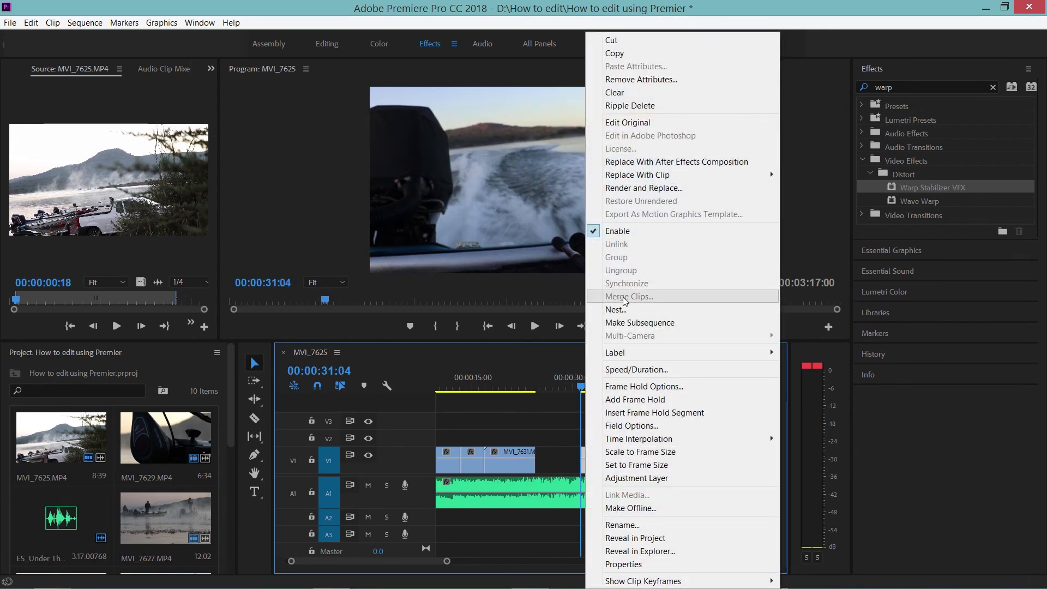
{"action": "left_click", "coordinate": [633, 370]}
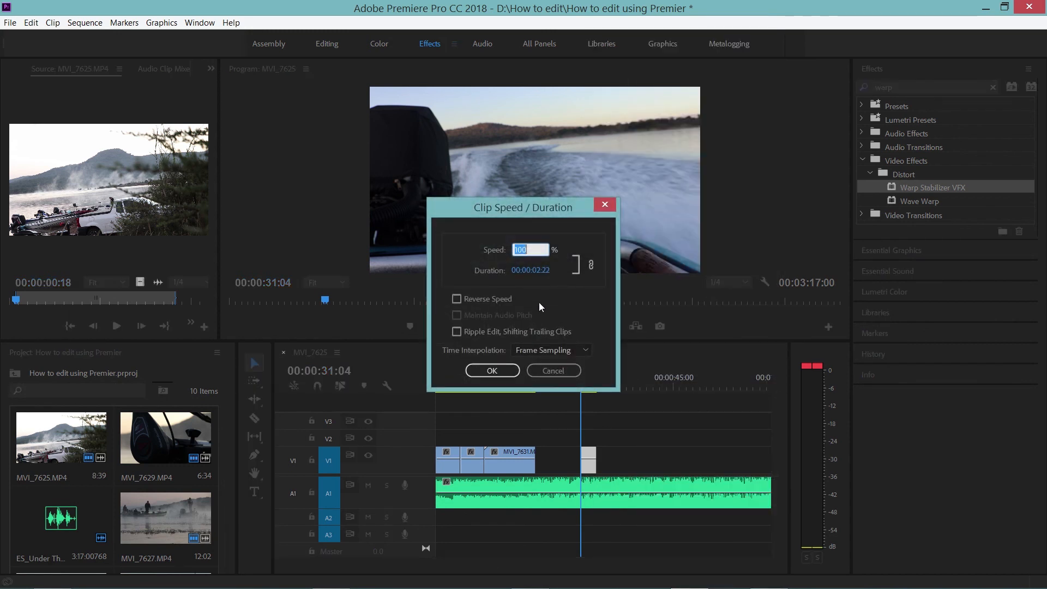
{"action": "left_click", "coordinate": [499, 371]}
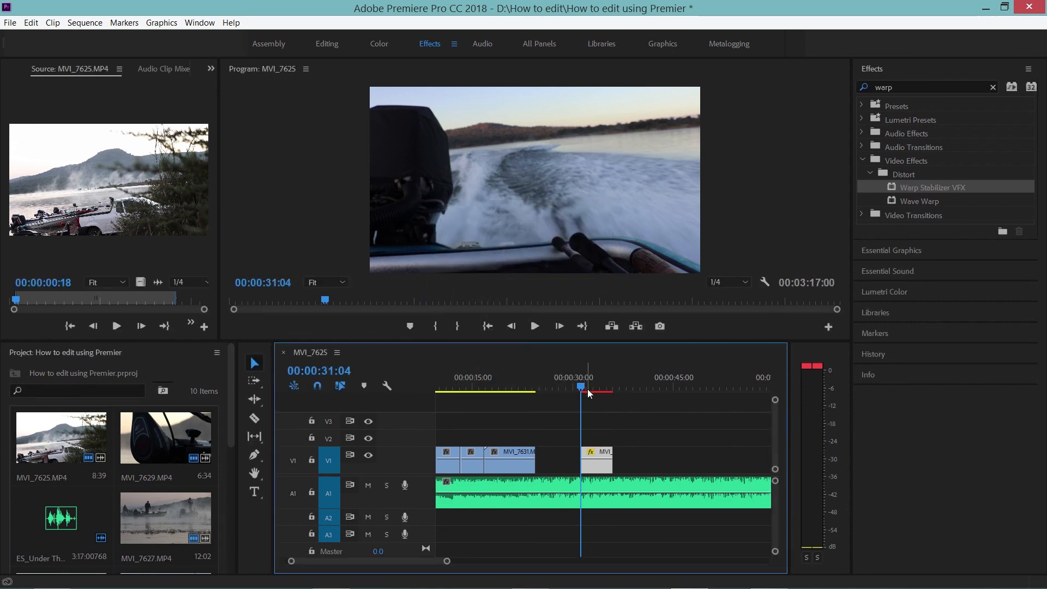
{"action": "left_click", "coordinate": [535, 326]}
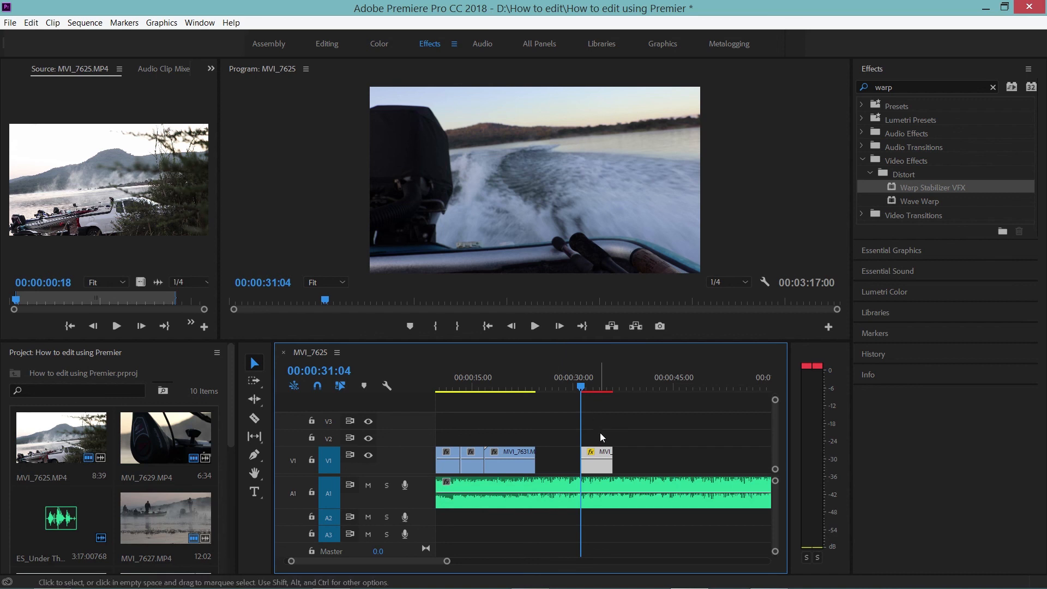
{"action": "left_click", "coordinate": [535, 326]}
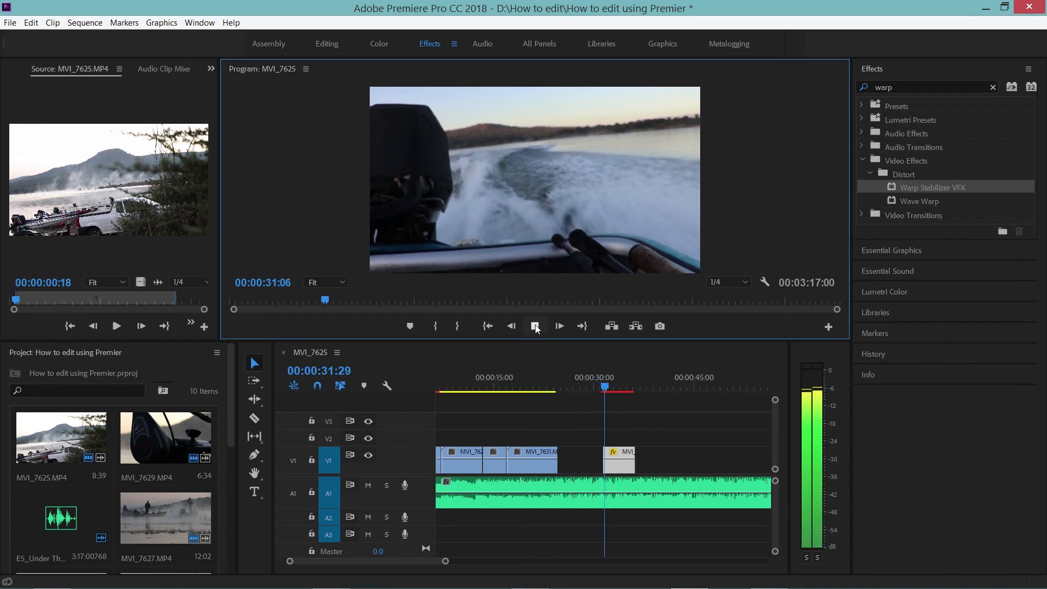
{"action": "left_click", "coordinate": [535, 326]}
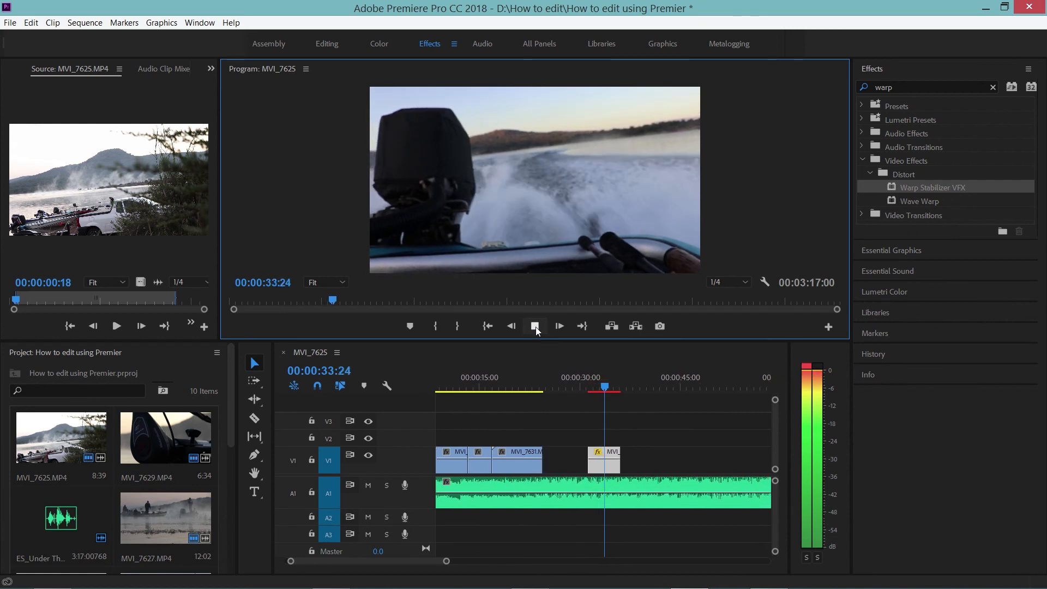
Close the gap on V1 between MVI_7631.MP4 and the slowed MVI_7639.MP4 segment
{"action": "left_click", "coordinate": [575, 451]}
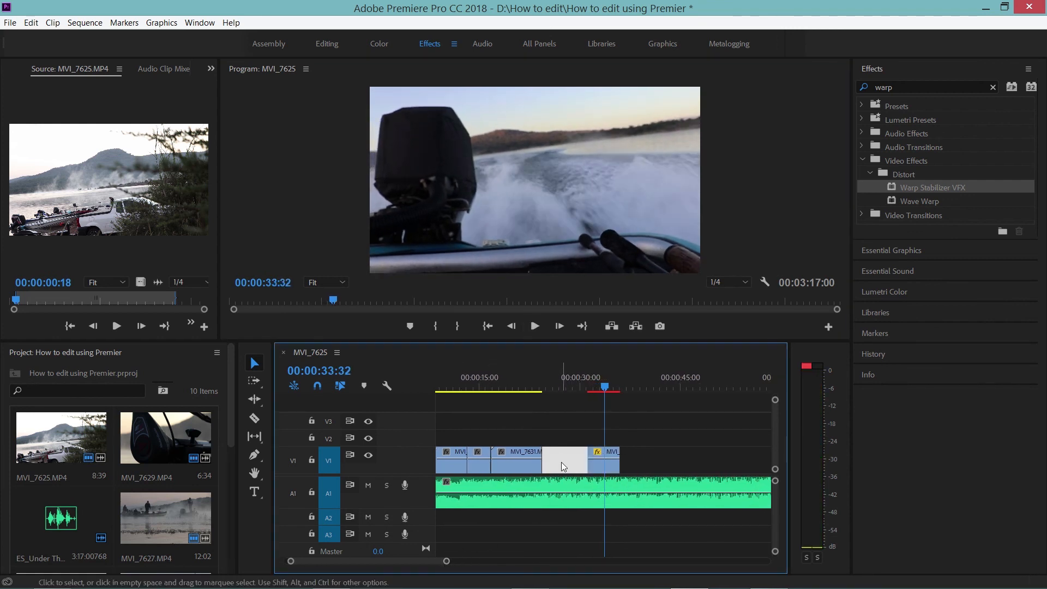
{"action": "key", "text": "Delete"}
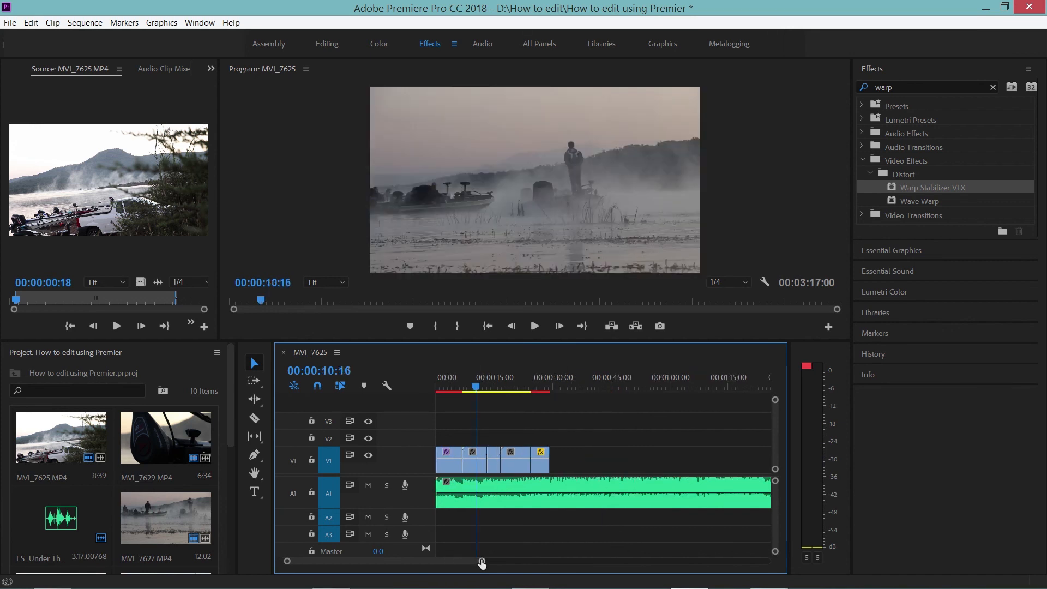
Move the playhead to 00:00:13:08, at the transition between MVI_7627.MP4 and MVI_7629.MP4
{"action": "left_click_drag", "start_coordinate": [481, 564], "coordinate": [452, 566]}
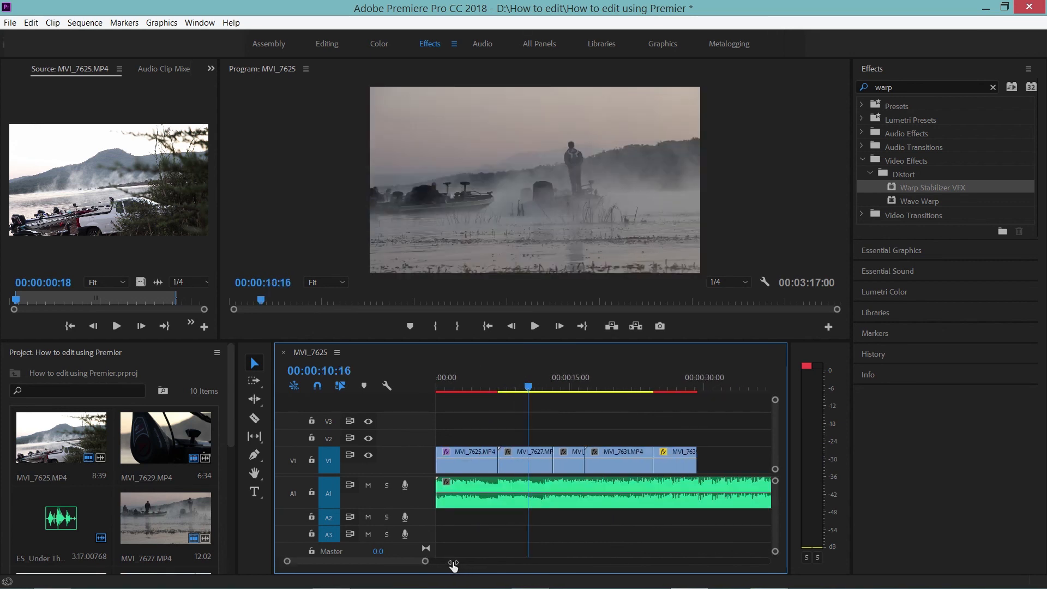
{"action": "left_click_drag", "start_coordinate": [523, 385], "coordinate": [551, 385]}
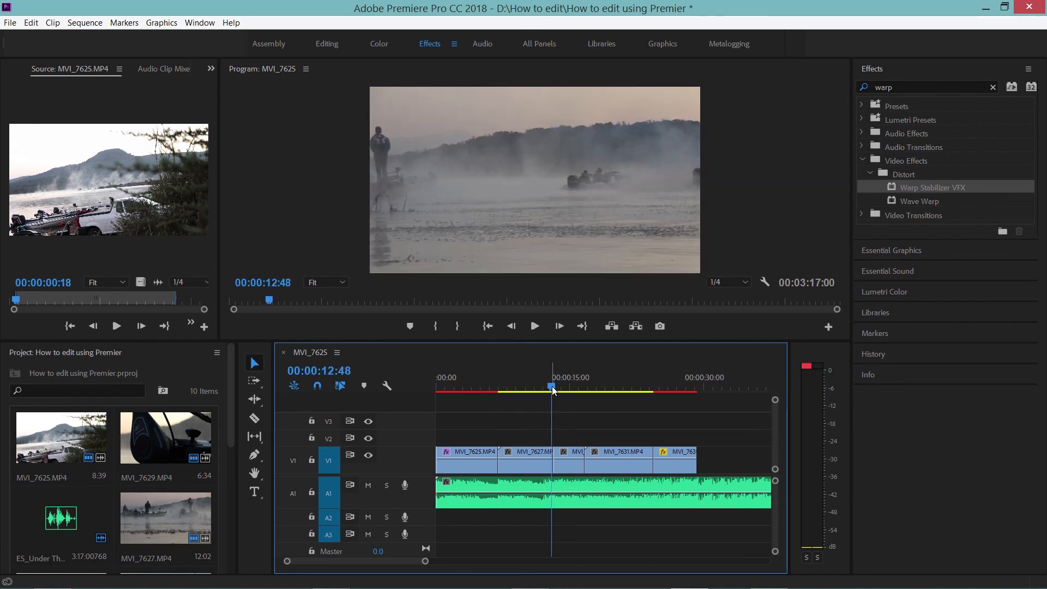
{"action": "left_click_drag", "start_coordinate": [425, 561], "coordinate": [392, 561]}
{"action": "mouse_move", "coordinate": [604, 386]}
{"action": "left_mouse_down"}
{"action": "mouse_move", "coordinate": [620, 383]}
{"action": "mouse_move", "coordinate": [600, 372]}
{"action": "mouse_move", "coordinate": [611, 376]}
{"action": "left_mouse_up"}
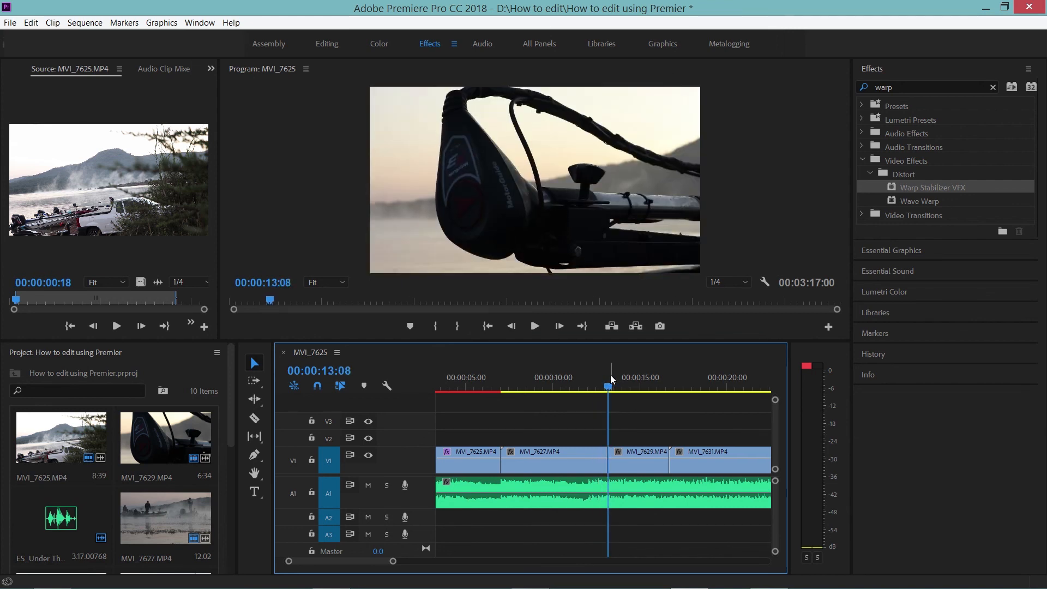
Apply the default Cross Dissolve between MVI_7627.MP4 and MVI_7629.MP4 on V1 and scrub the playhead back through it
{"action": "right_click", "coordinate": [605, 452]}
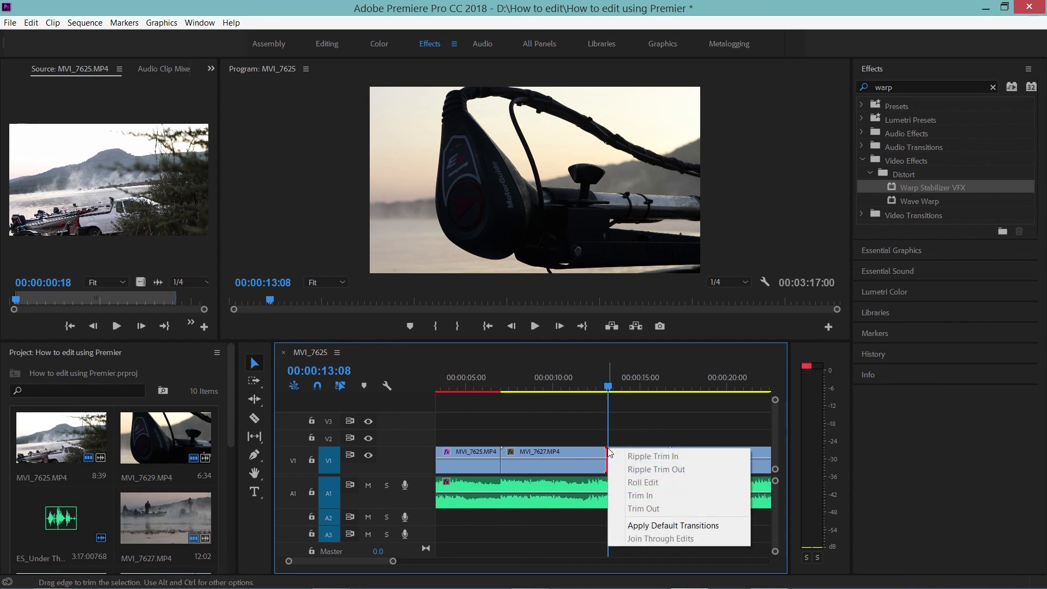
{"action": "left_click", "coordinate": [646, 526]}
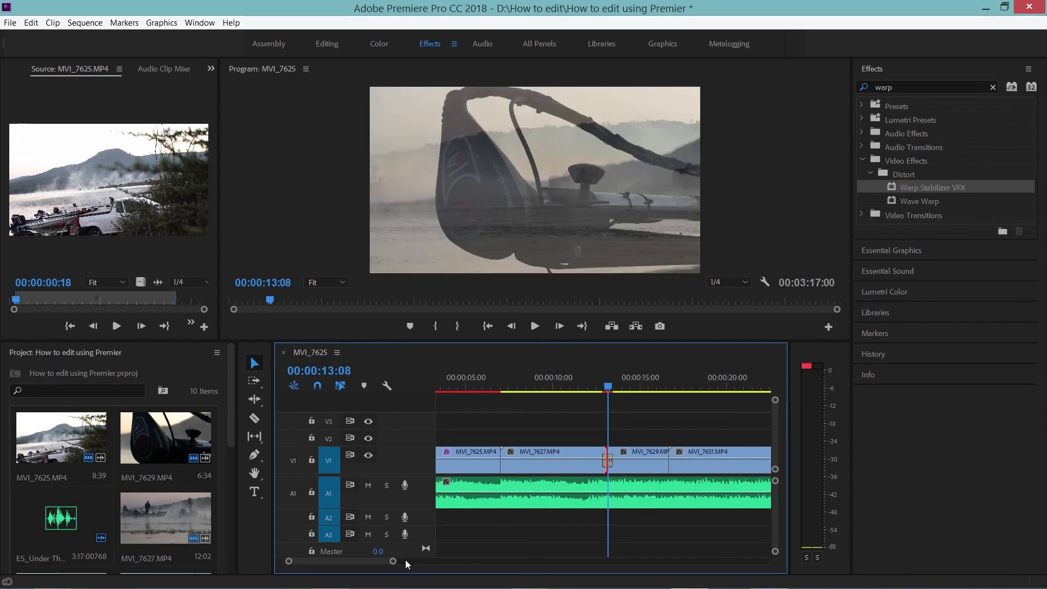
{"action": "left_click_drag", "start_coordinate": [394, 561], "coordinate": [336, 561]}
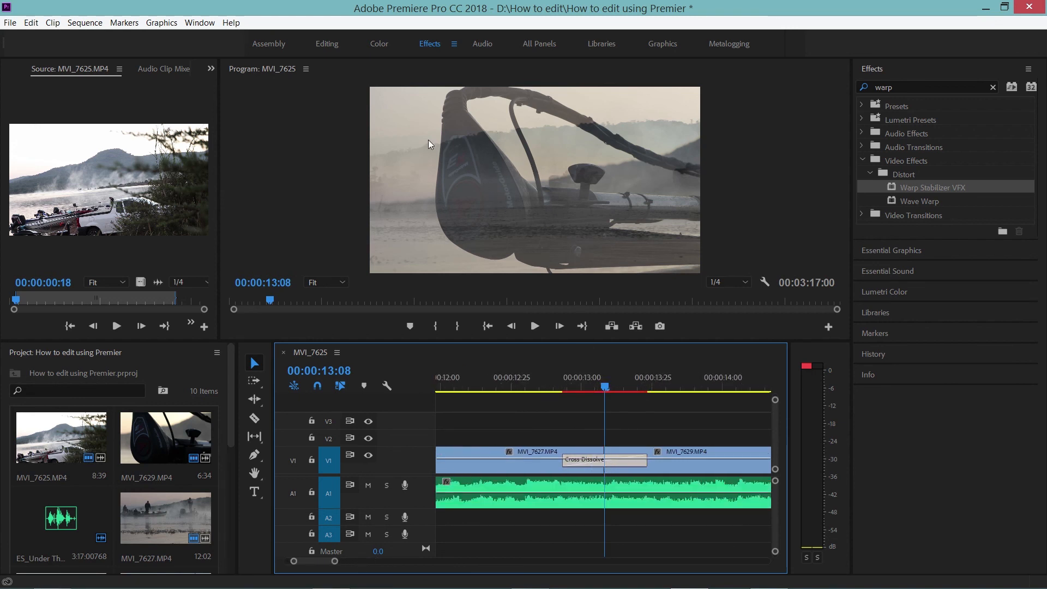
{"action": "left_click_drag", "start_coordinate": [606, 384], "coordinate": [598, 385]}
{"action": "left_click_drag", "start_coordinate": [598, 384], "coordinate": [545, 379]}
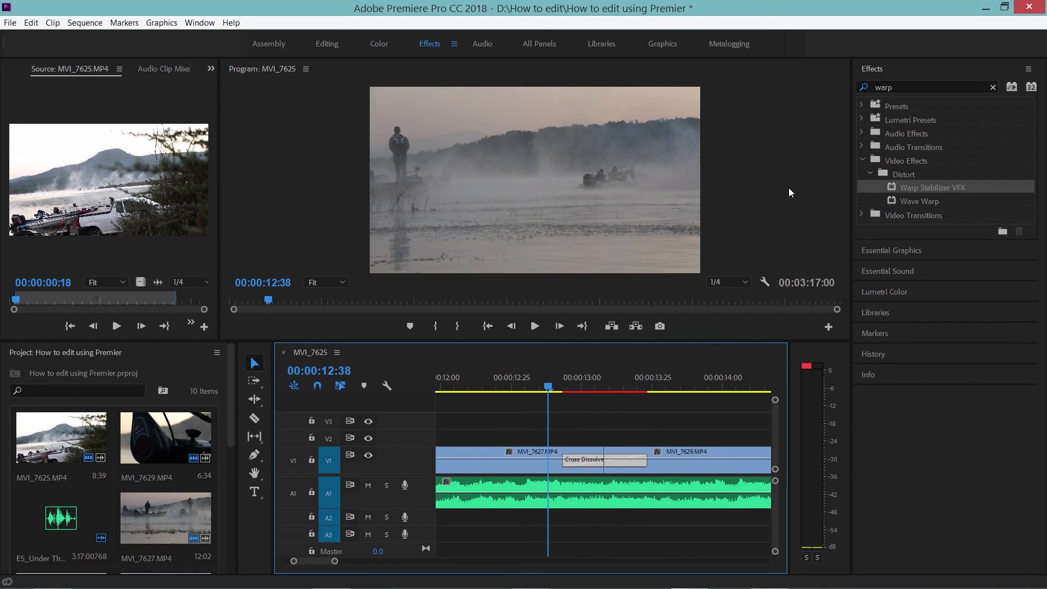
{"action": "left_click_drag", "start_coordinate": [548, 390], "coordinate": [554, 389]}
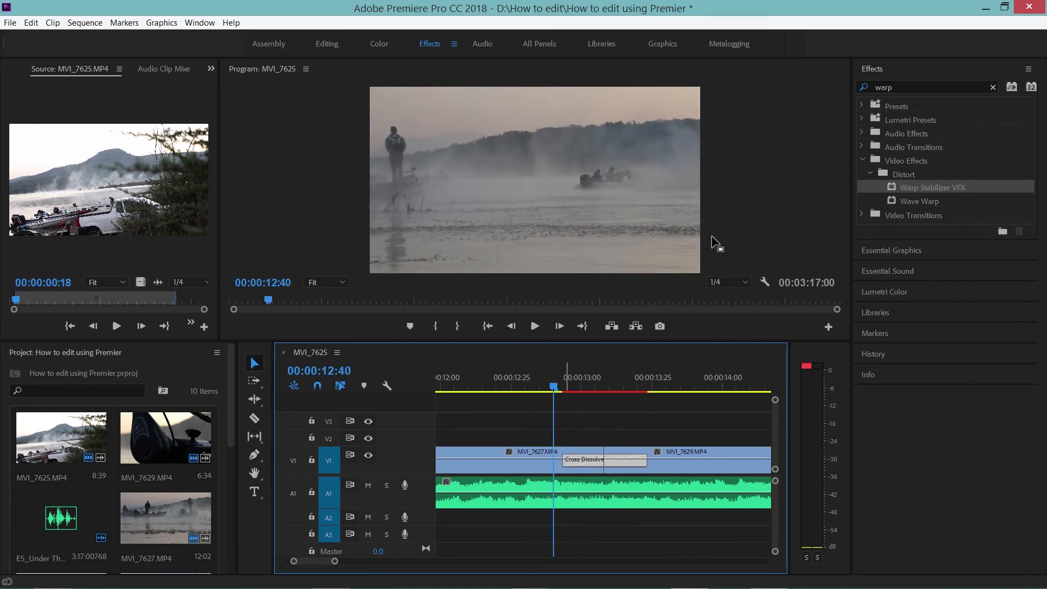
Clear the effects search and set the playhead to 00:00:12:38, just before the Cross Dissolve
{"action": "left_click", "coordinate": [866, 86]}
{"action": "key", "text": "BackSpace"}
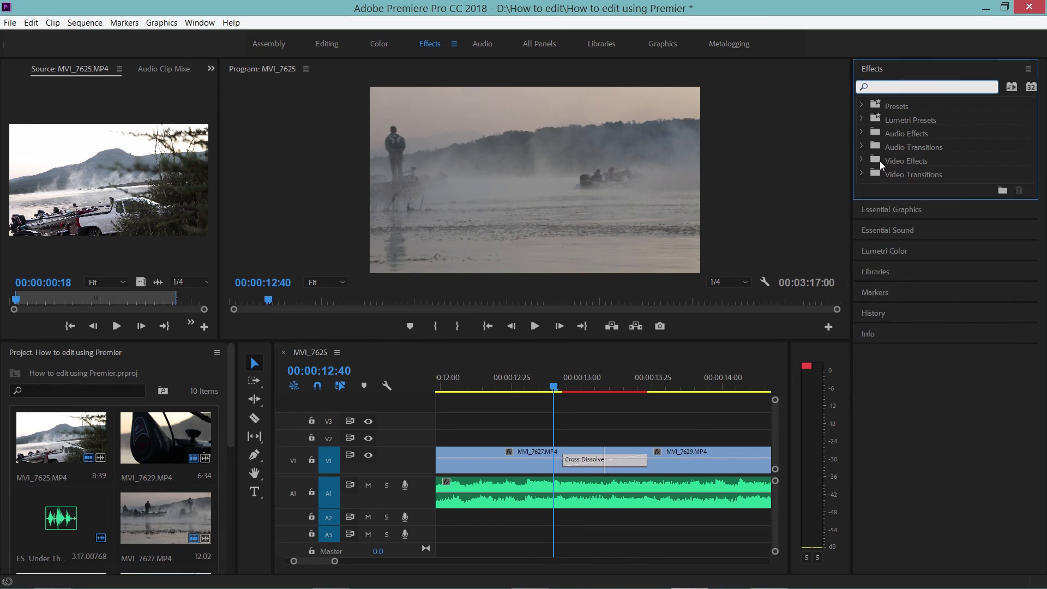
{"action": "left_click_drag", "start_coordinate": [573, 390], "coordinate": [548, 390]}
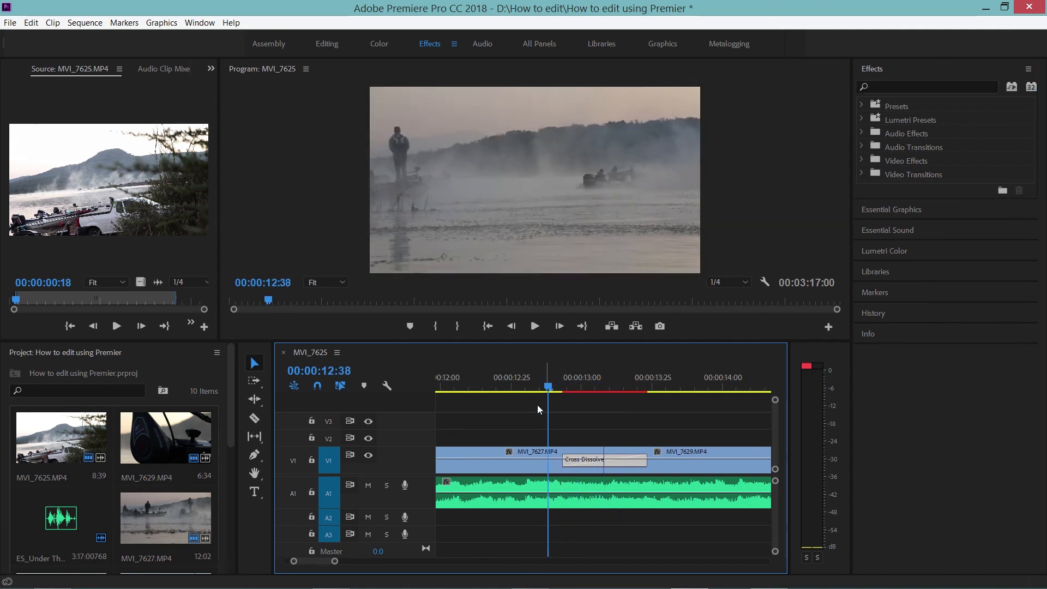
Return the playhead to the start of the sequence and play its first second to hear how the music begins
{"action": "mouse_move", "coordinate": [334, 561]}
{"action": "left_mouse_down"}
{"action": "mouse_move", "coordinate": [443, 575]}
{"action": "mouse_move", "coordinate": [374, 568]}
{"action": "left_mouse_up"}
{"action": "left_click", "coordinate": [437, 386]}
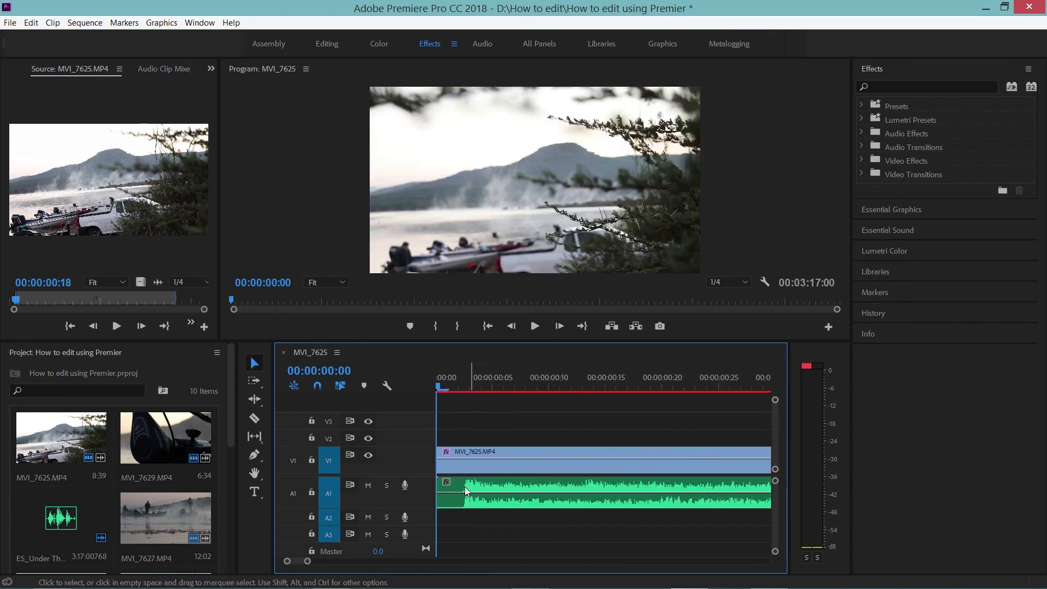
{"action": "left_click", "coordinate": [535, 326]}
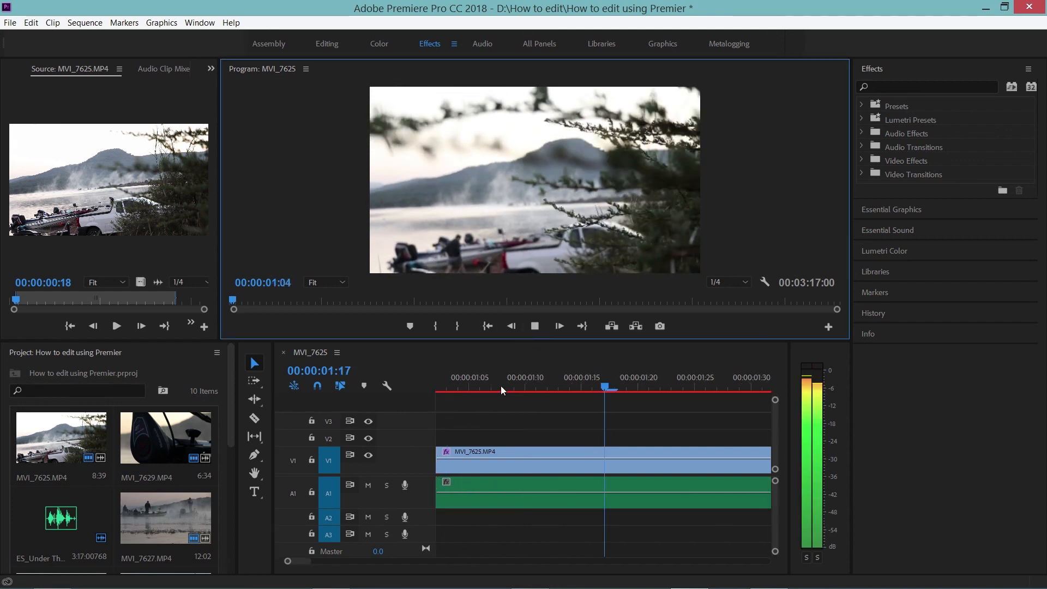
{"action": "key", "text": "space"}
Apply the default Constant Power transition to the start of the A1 music and extend it to just before 00:00:05:00
{"action": "left_click_drag", "start_coordinate": [307, 562], "coordinate": [352, 562]}
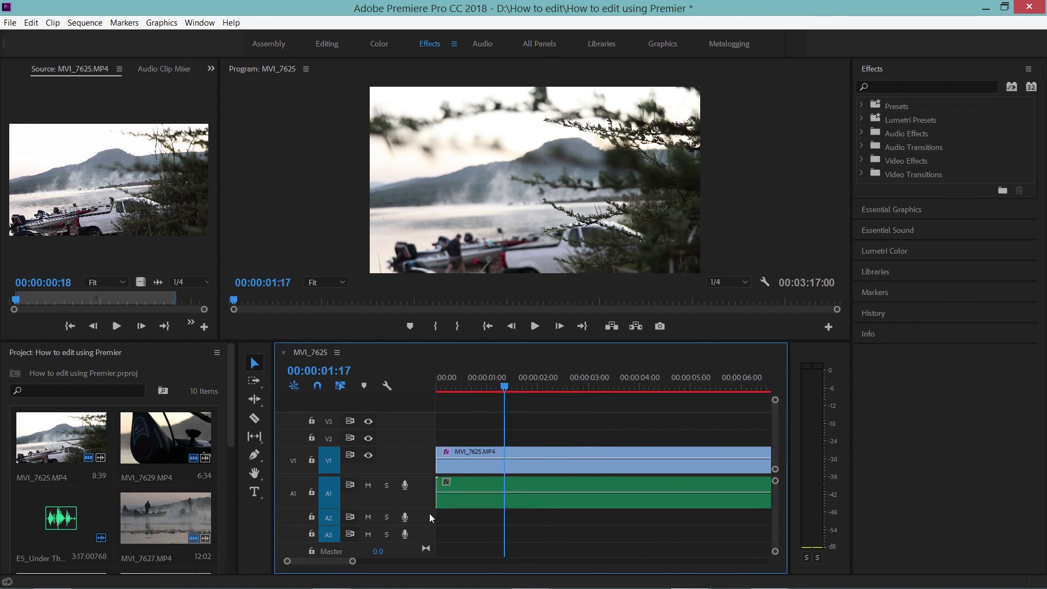
{"action": "right_click", "coordinate": [438, 485]}
{"action": "left_click", "coordinate": [465, 564]}
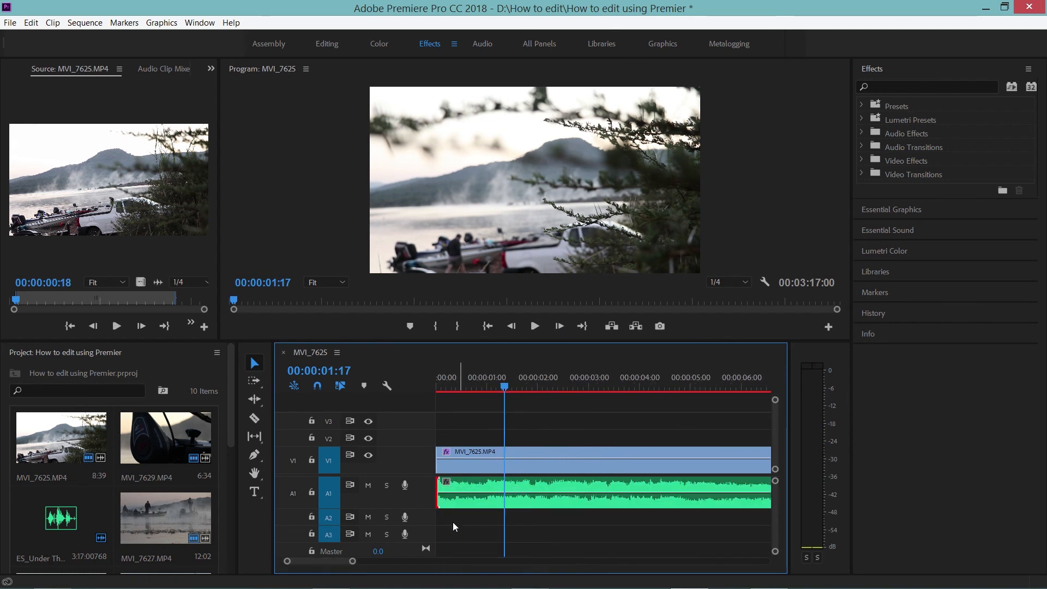
{"action": "left_click", "coordinate": [457, 492]}
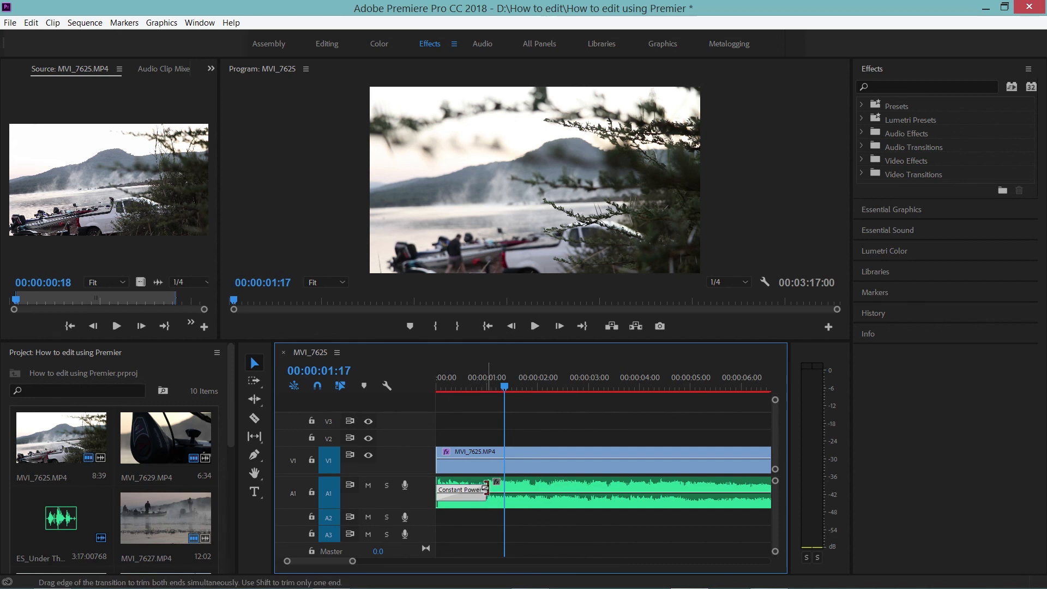
{"action": "left_click_drag", "start_coordinate": [486, 487], "coordinate": [684, 491]}
Play the sequence from 00:00:00:00 to about 00:00:02:15 to check the music fade-in
{"action": "left_click_drag", "start_coordinate": [502, 385], "coordinate": [402, 383]}
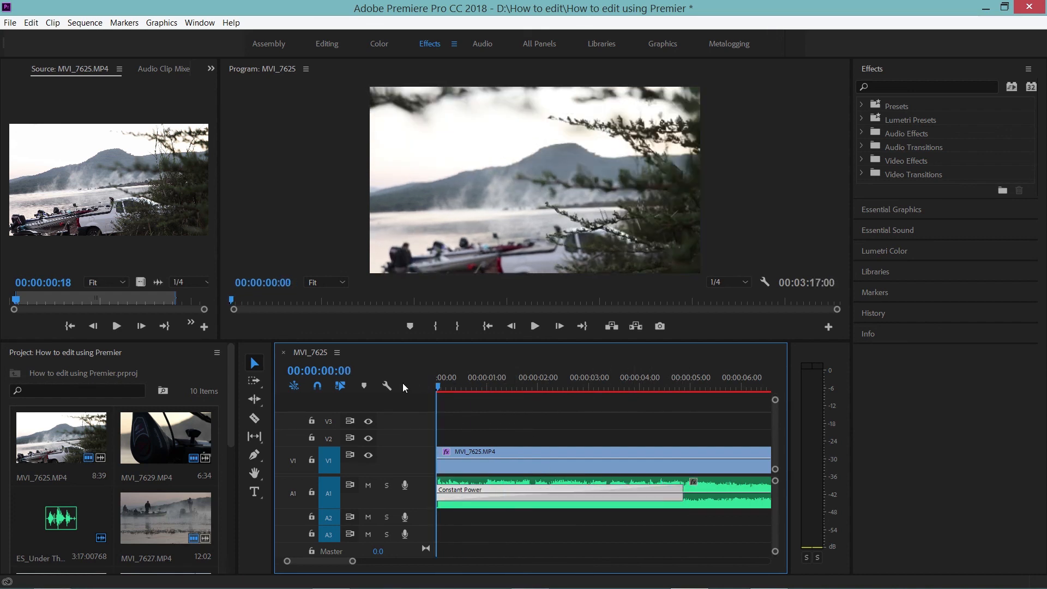
{"action": "left_click", "coordinate": [534, 327]}
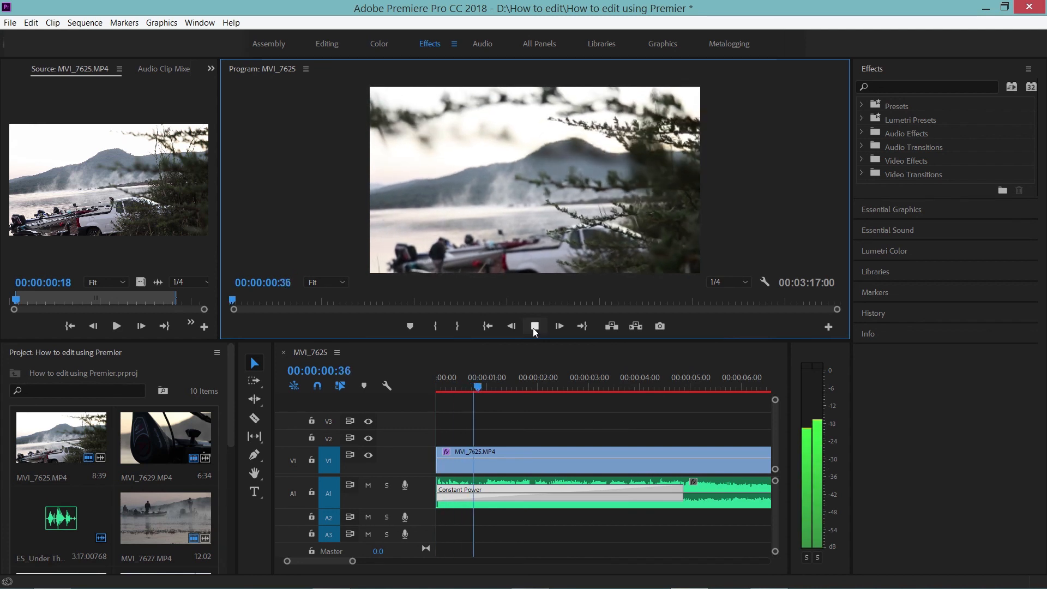
{"action": "left_click", "coordinate": [535, 326]}
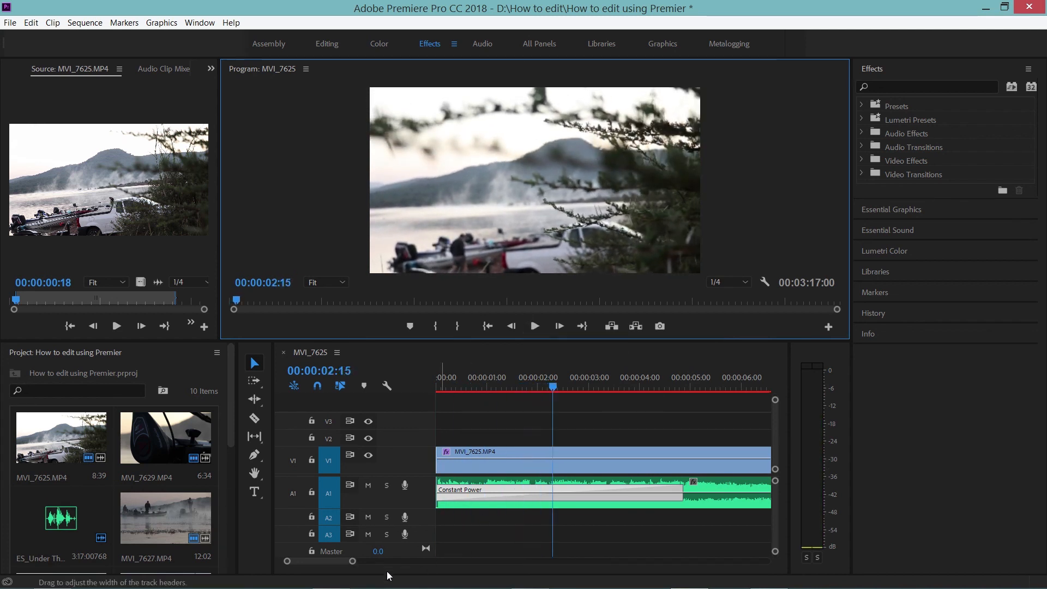
Select MVI_7625.MP4 on V1 and replay the opening from 00:00:00:00, stopping at 00:00:02:21
{"action": "left_click_drag", "start_coordinate": [352, 561], "coordinate": [397, 560]}
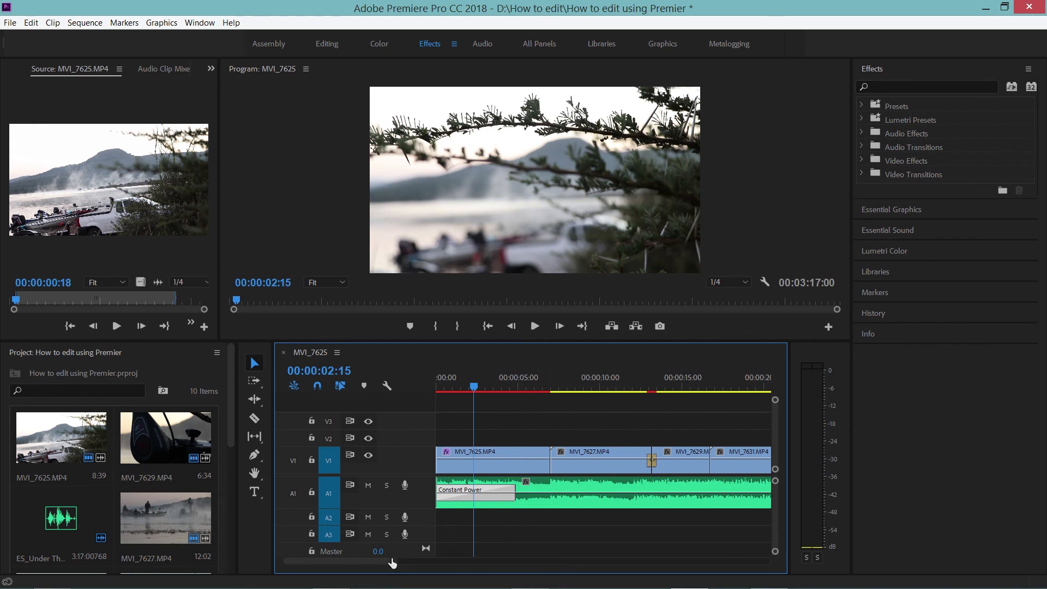
{"action": "mouse_move", "coordinate": [395, 561]}
{"action": "left_mouse_down"}
{"action": "mouse_move", "coordinate": [435, 560]}
{"action": "mouse_move", "coordinate": [396, 561]}
{"action": "left_mouse_up"}
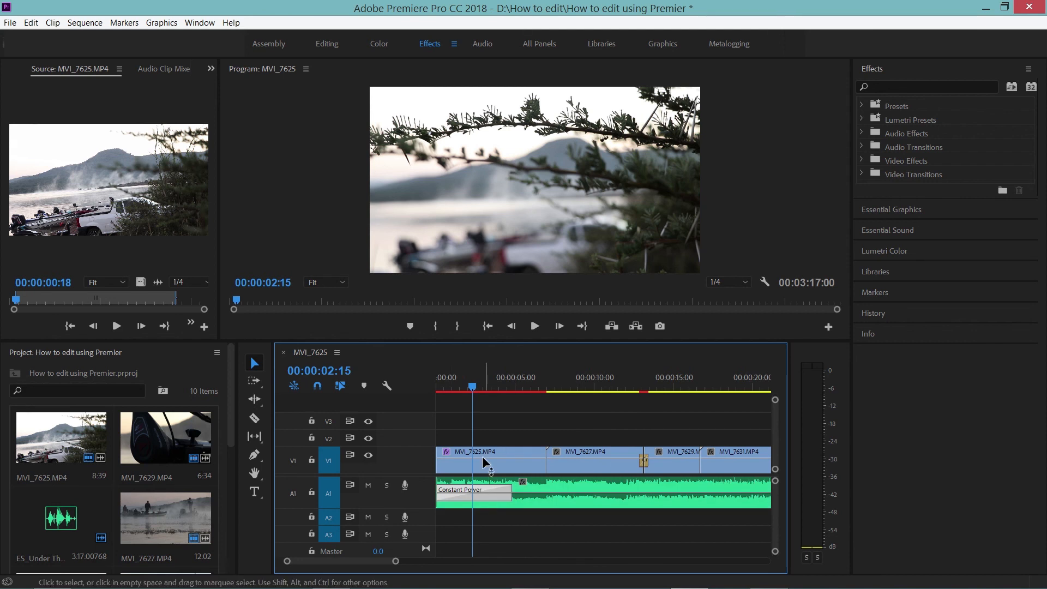
{"action": "left_click", "coordinate": [480, 452]}
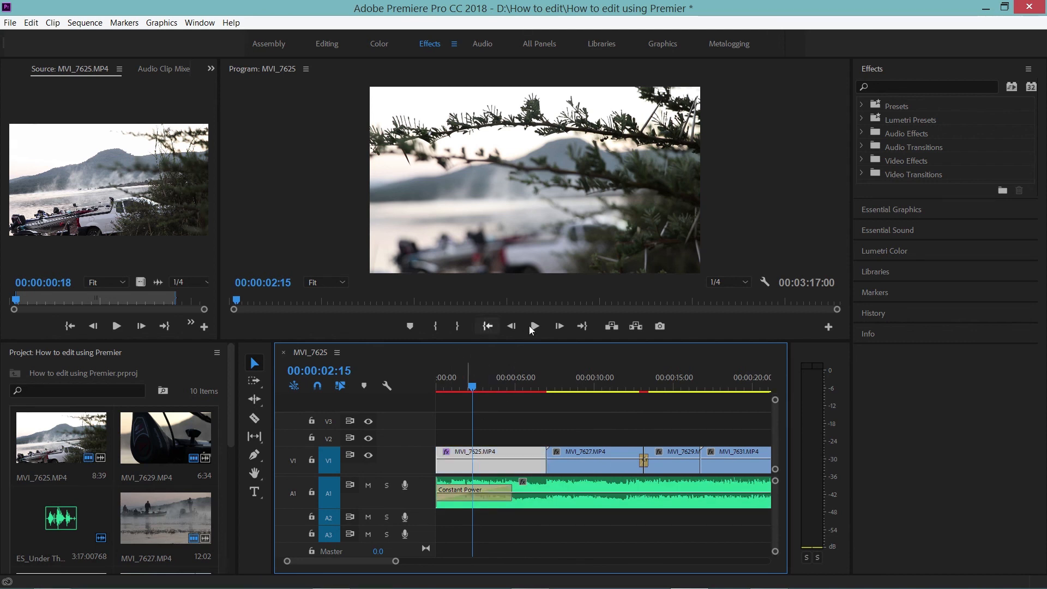
{"action": "left_click", "coordinate": [435, 385]}
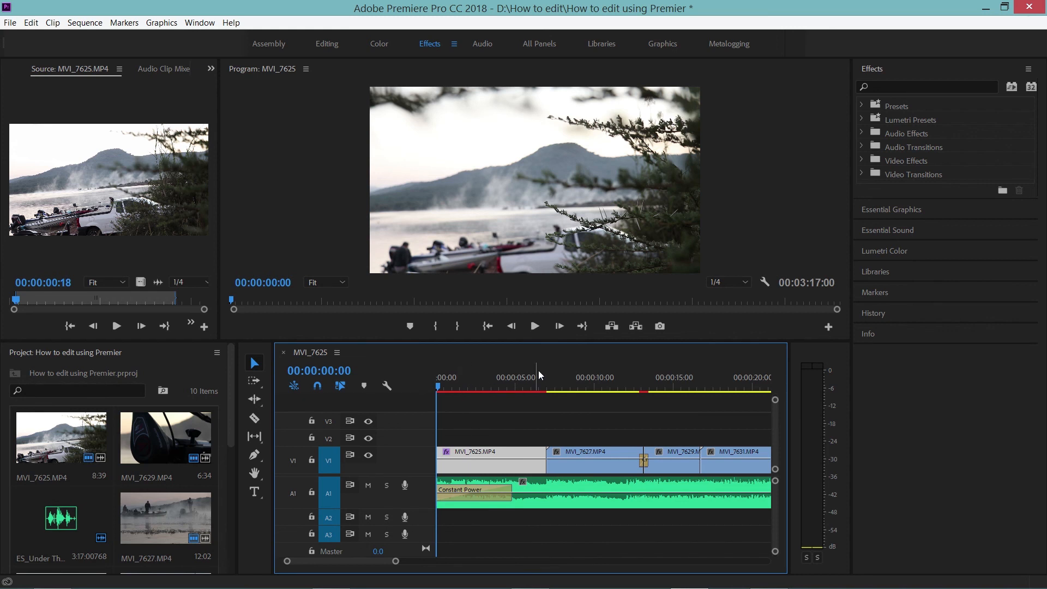
{"action": "left_click", "coordinate": [533, 327]}
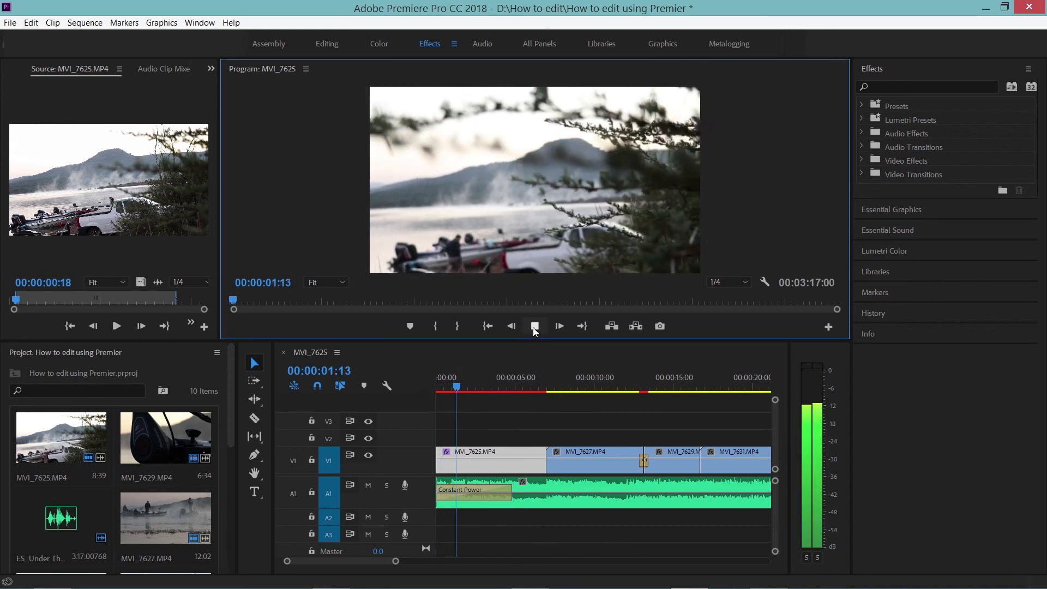
{"action": "left_click", "coordinate": [532, 327]}
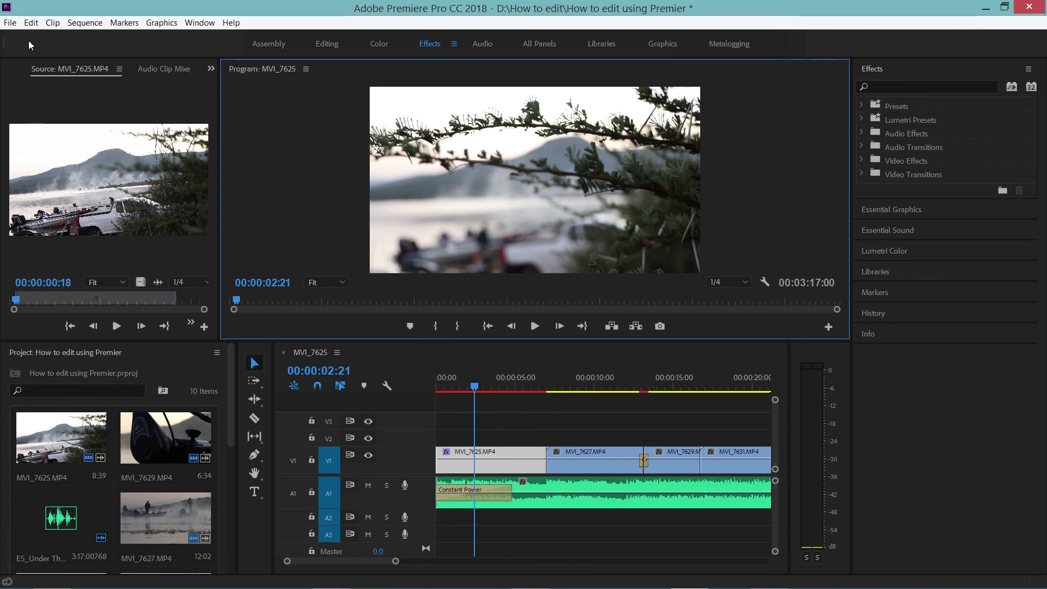
{"action": "left_click", "coordinate": [10, 23]}
{"action": "mouse_move", "coordinate": [197, 36]}
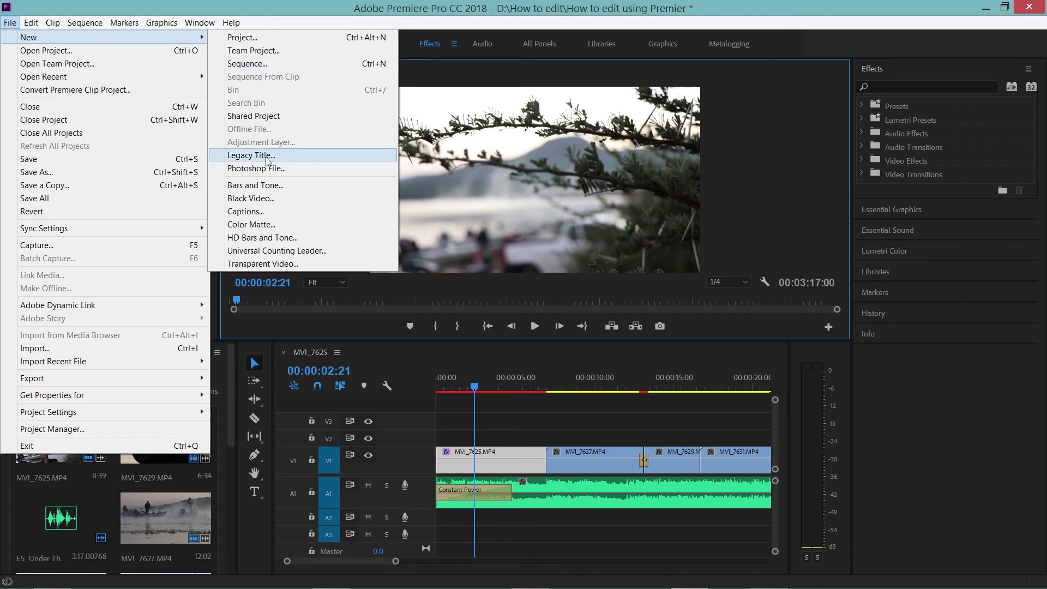
{"action": "left_click", "coordinate": [255, 537]}
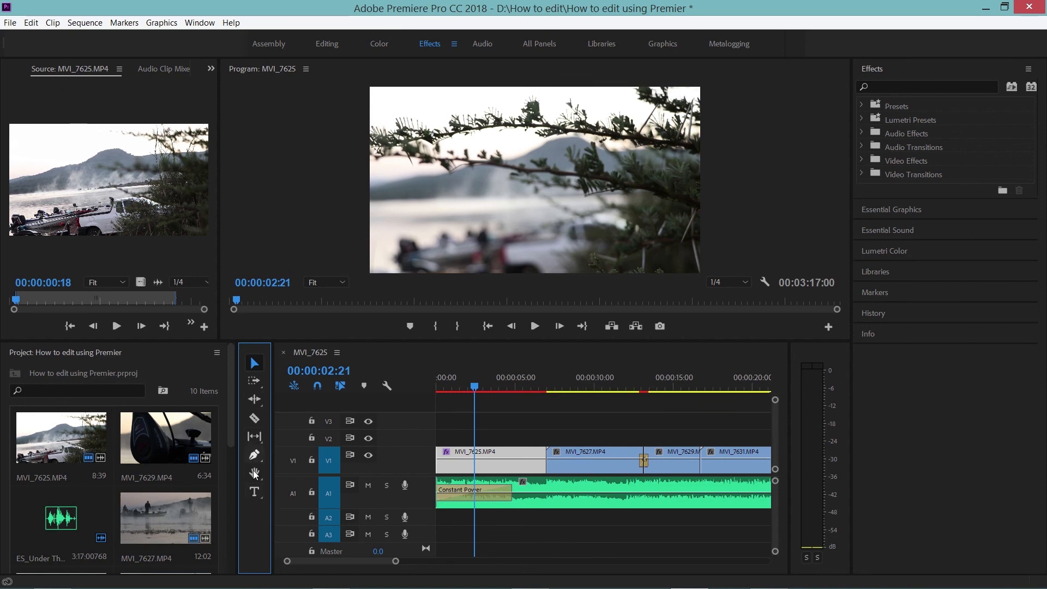
Create a legacy title with the default name and 1920 x 1080, 50.00 fps settings, and reposition the title editor window
{"action": "left_click", "coordinate": [10, 22]}
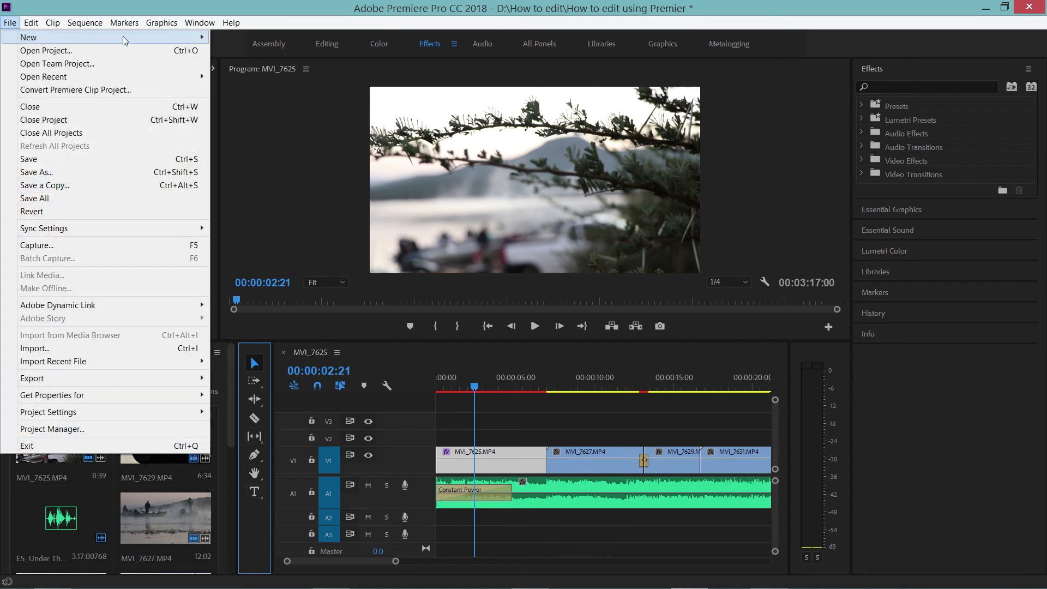
{"action": "mouse_move", "coordinate": [105, 37]}
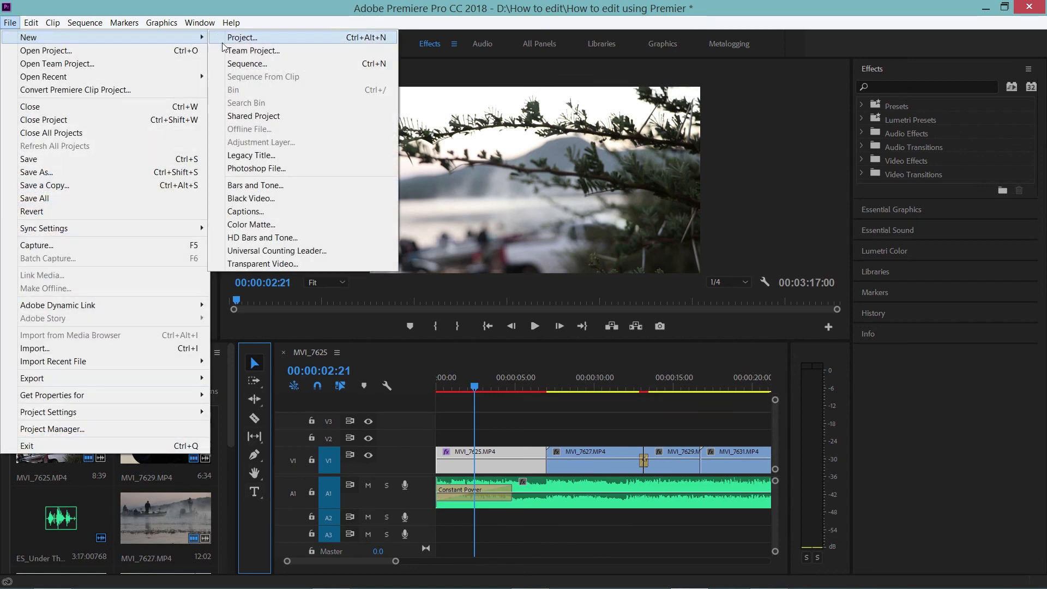
{"action": "left_click", "coordinate": [248, 156]}
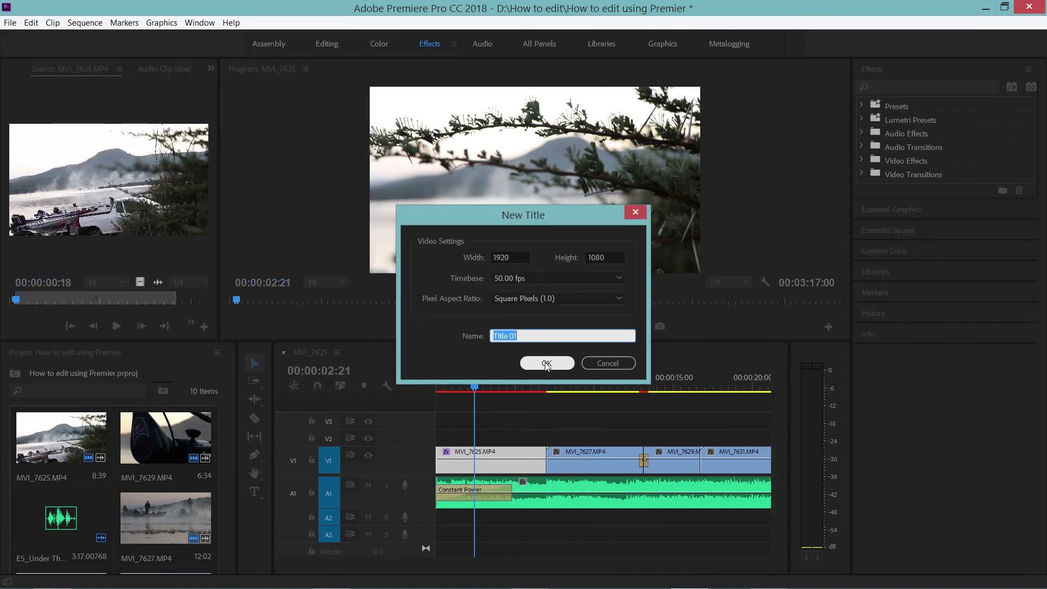
{"action": "left_click", "coordinate": [546, 363]}
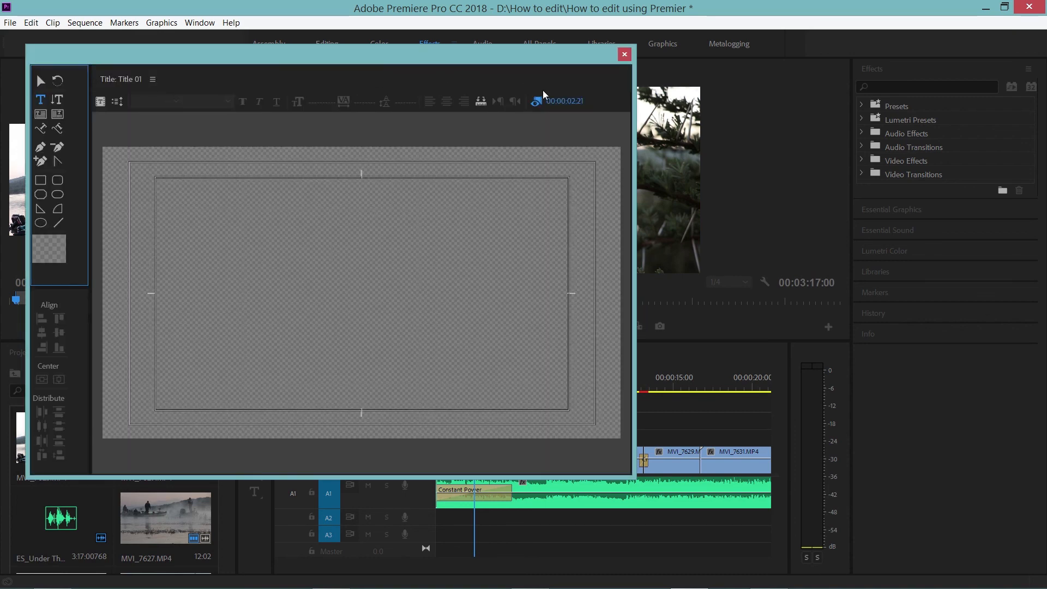
{"action": "left_click_drag", "start_coordinate": [296, 58], "coordinate": [551, 54]}
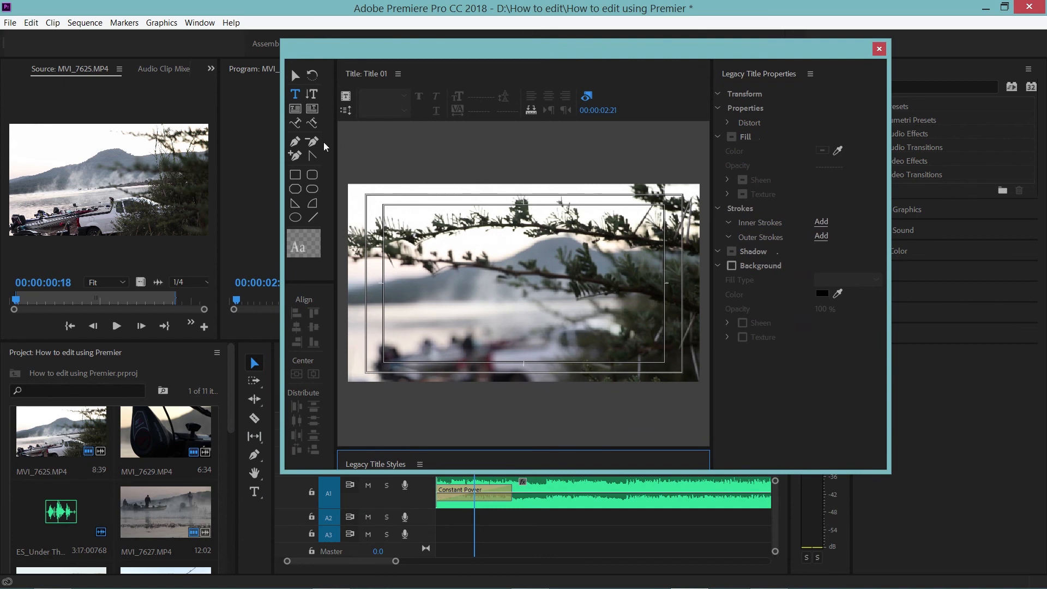
Add the text "a FISHING CINIMATIC SEQUENCE" to the title frame with the Type tool, over the mountain background
{"action": "left_click", "coordinate": [297, 97]}
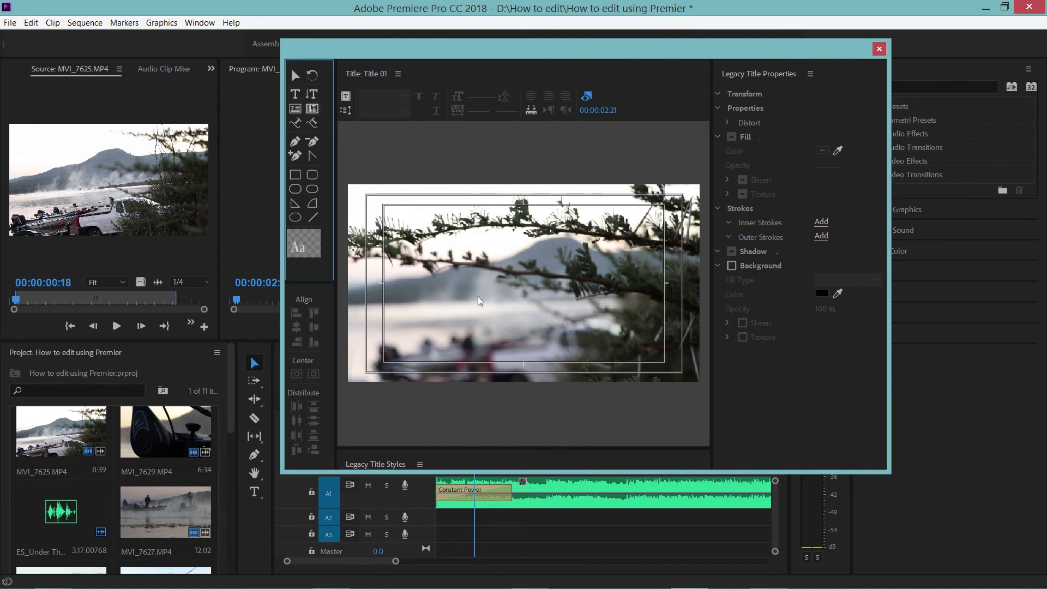
{"action": "left_click", "coordinate": [435, 274]}
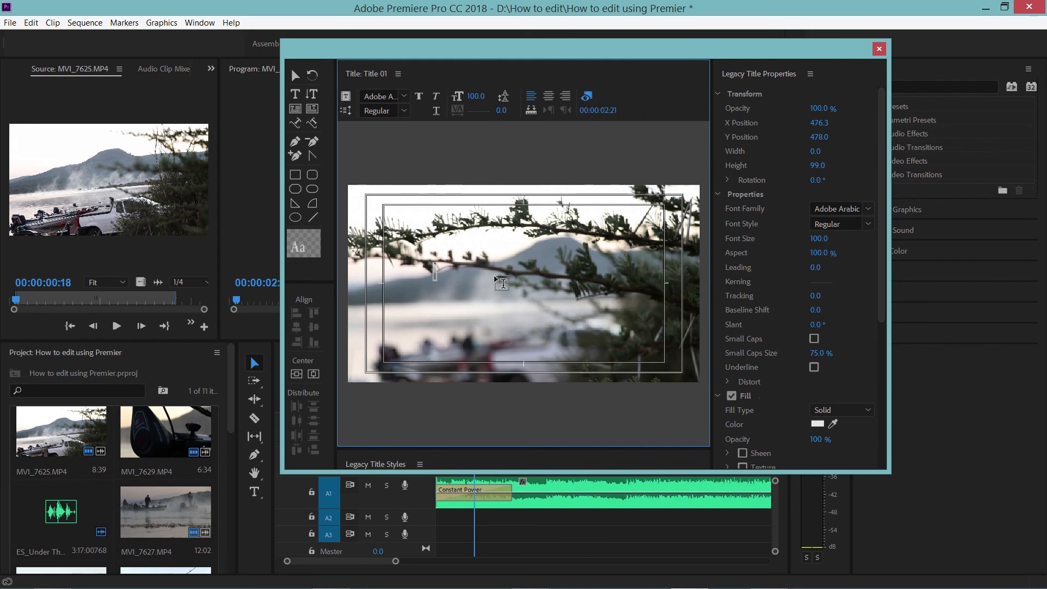
{"action": "type", "text": "a FISHI"}
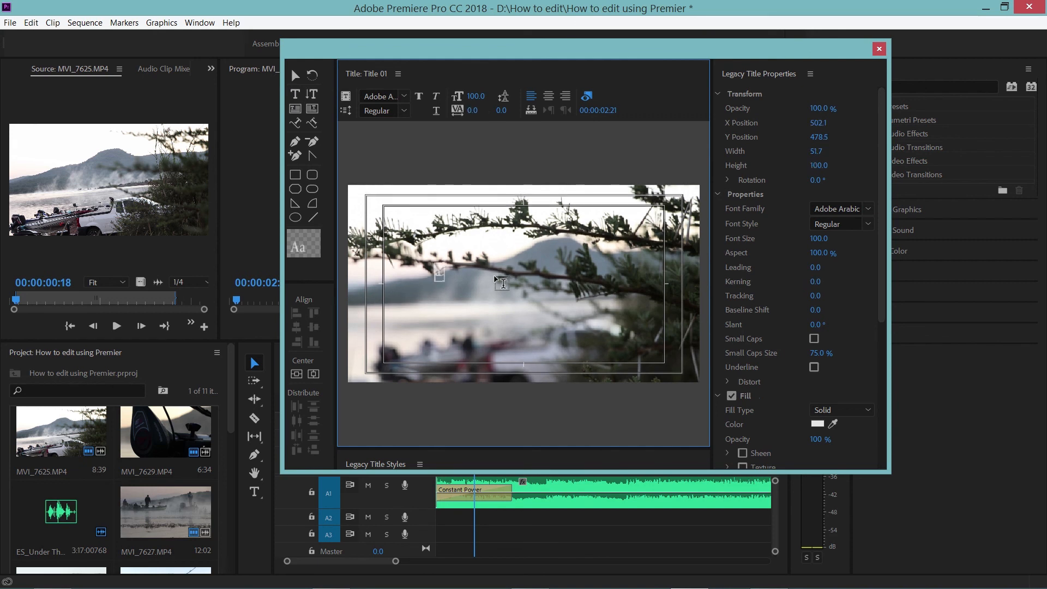
{"action": "type", "text": "NG"}
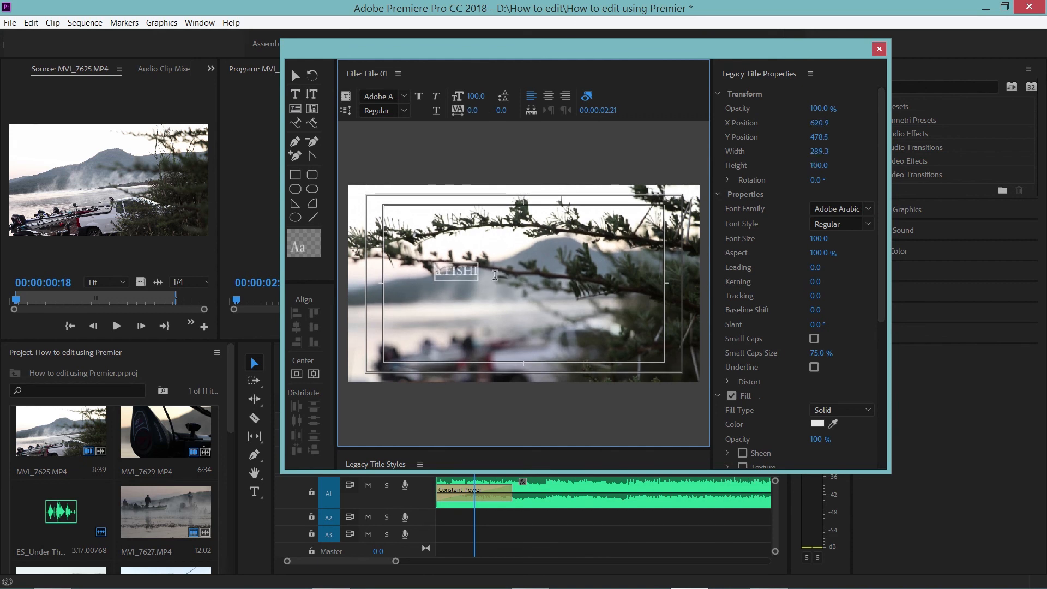
{"action": "type", "text": " C"}
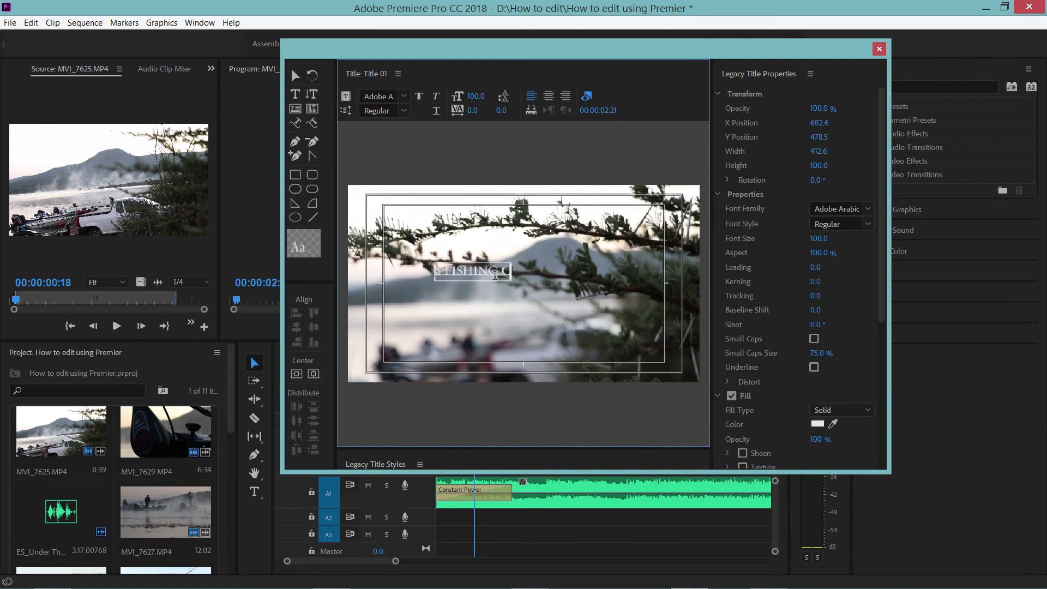
{"action": "type", "text": "INIMATOGR"}
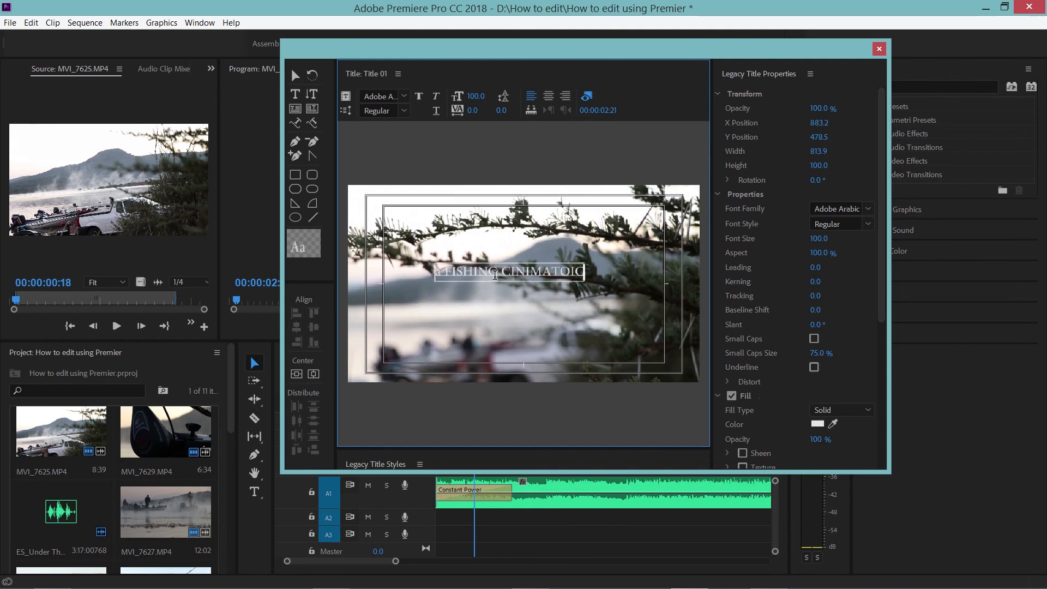
{"action": "key", "text": "BackSpace"}
{"action": "key", "text": "BackSpace"}
{"action": "key", "text": "BackSpace"}
{"action": "type", "text": "IC SEQUENCE"}
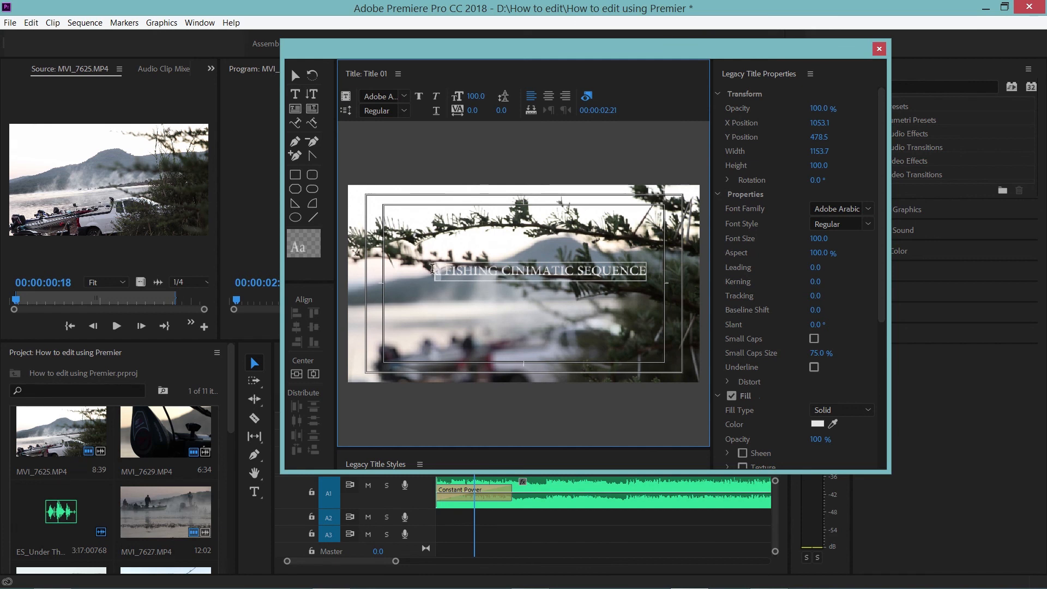
Capitalize the title's leading "A" and set the whole title's font to Dubai Light
{"action": "type", "text": "A"}
{"action": "key", "text": "Escape"}
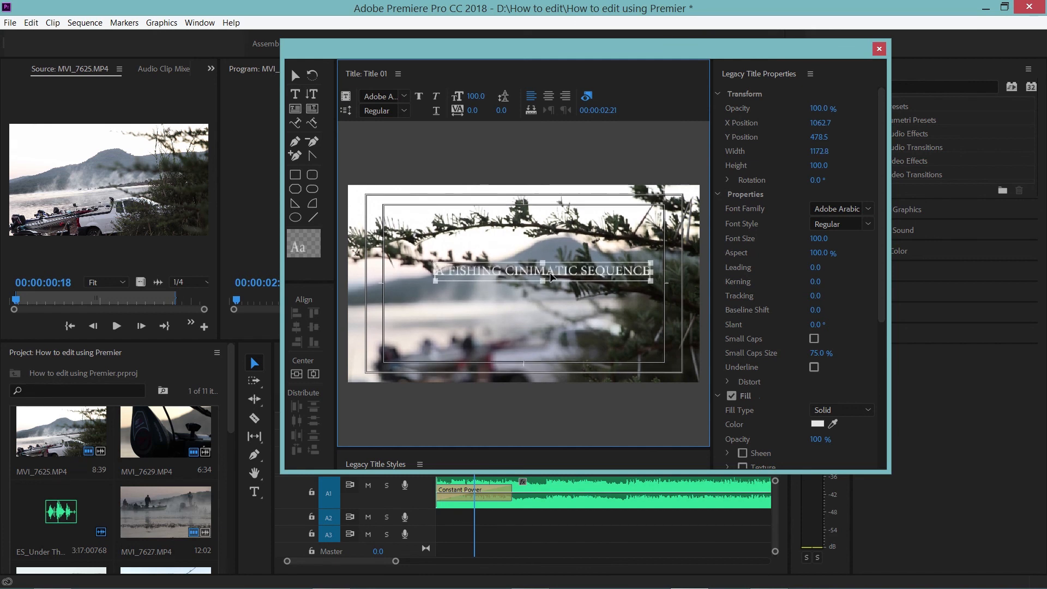
{"action": "double_click", "coordinate": [543, 270]}
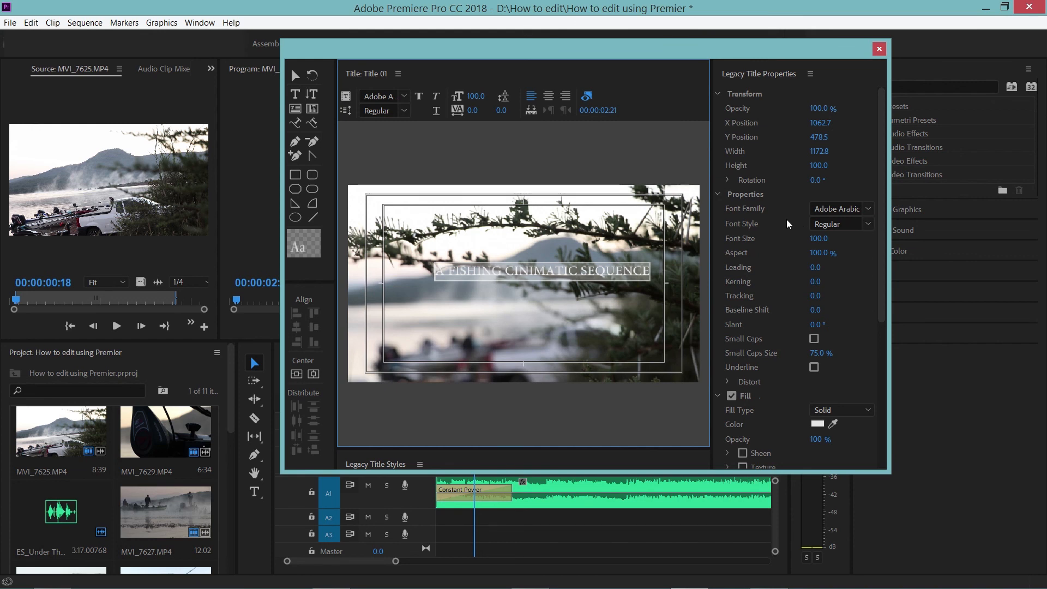
{"action": "left_click", "coordinate": [868, 210]}
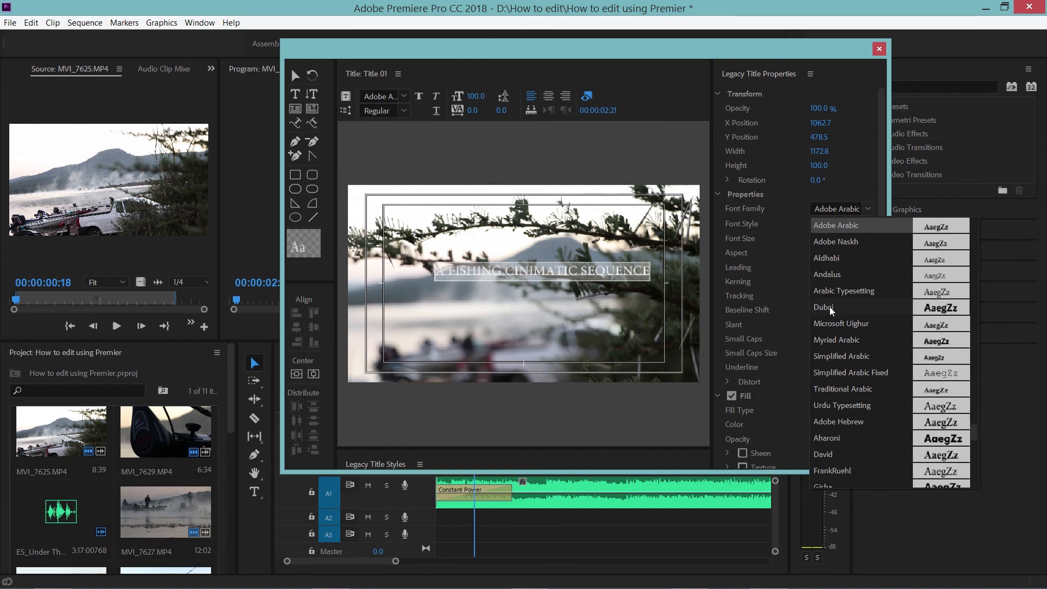
{"action": "left_click", "coordinate": [902, 308]}
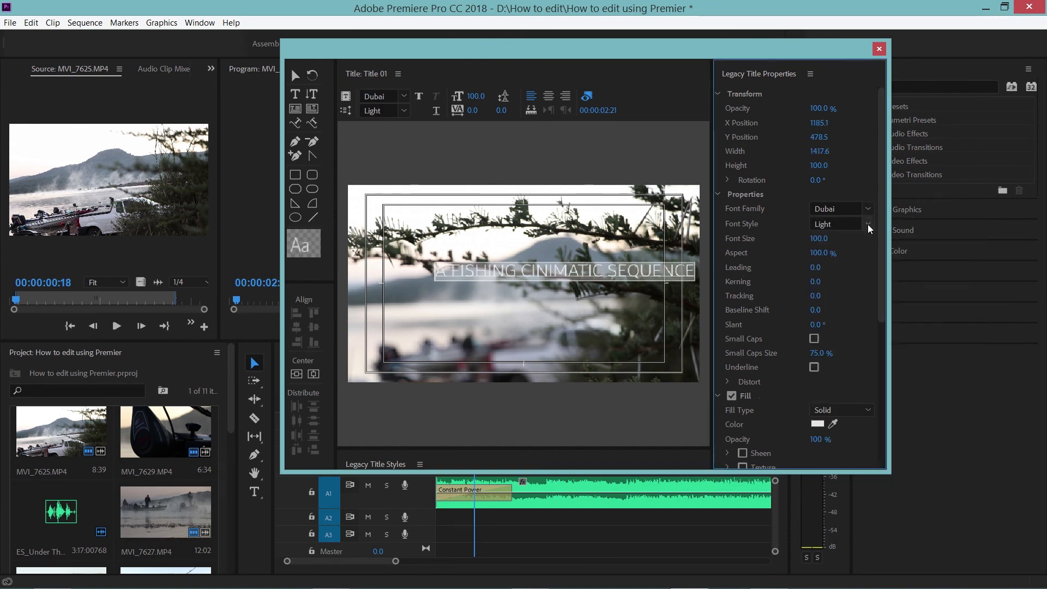
{"action": "left_click", "coordinate": [865, 228]}
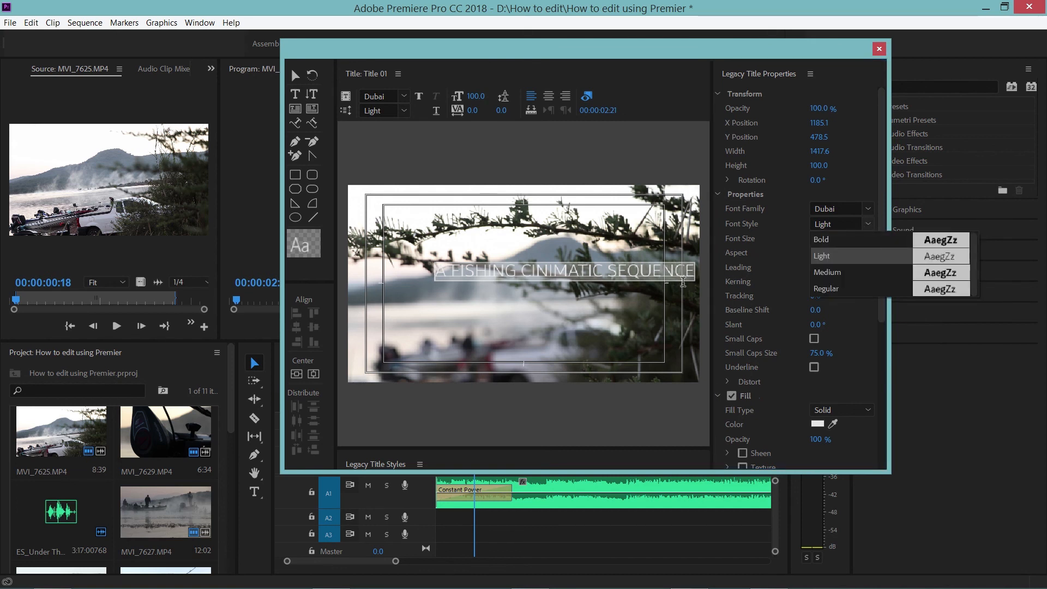
{"action": "left_click", "coordinate": [498, 273]}
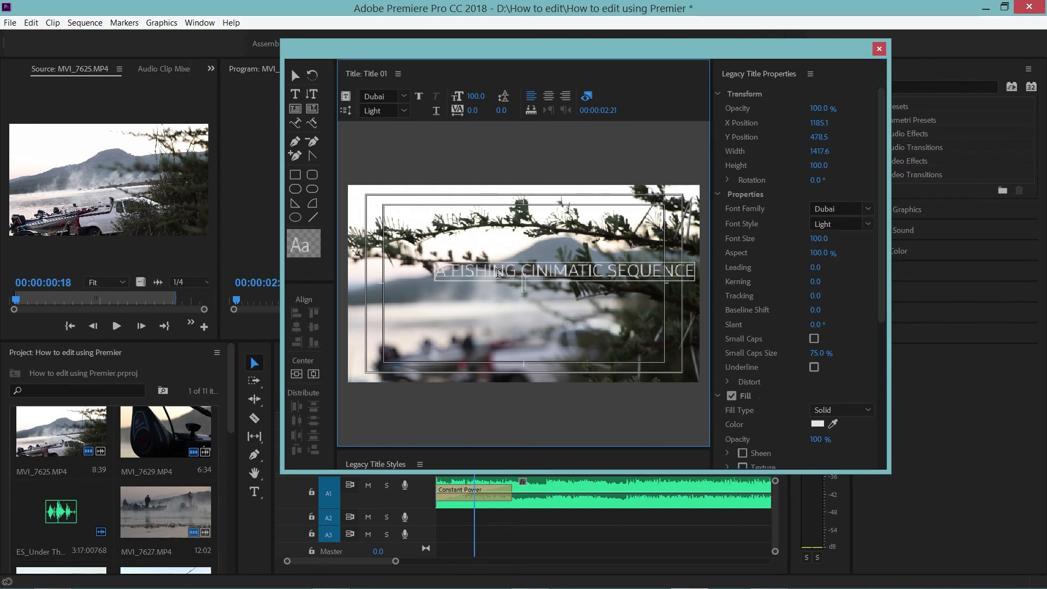
Center the title text both vertically and horizontally in the frame
{"action": "left_click", "coordinate": [295, 375]}
{"action": "left_click", "coordinate": [314, 374]}
{"action": "left_click", "coordinate": [510, 309]}
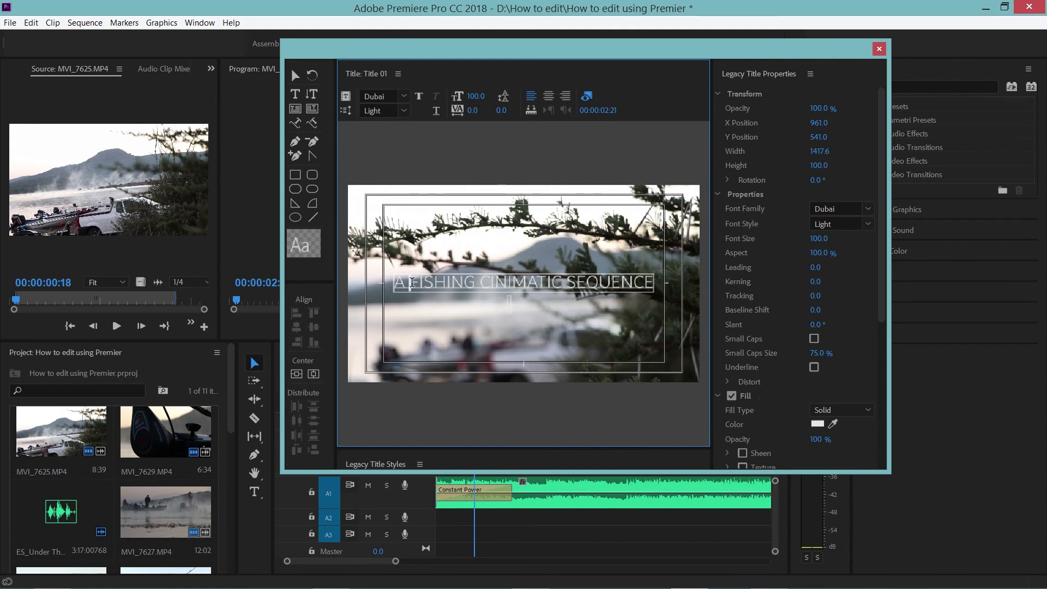
Set the words "FISHING" and "SEQUENCE" in the title to the Bold font style
{"action": "left_click", "coordinate": [868, 223]}
{"action": "left_click", "coordinate": [832, 238]}
{"action": "left_click", "coordinate": [580, 284]}
{"action": "left_click_drag", "start_coordinate": [643, 281], "coordinate": [675, 285]}
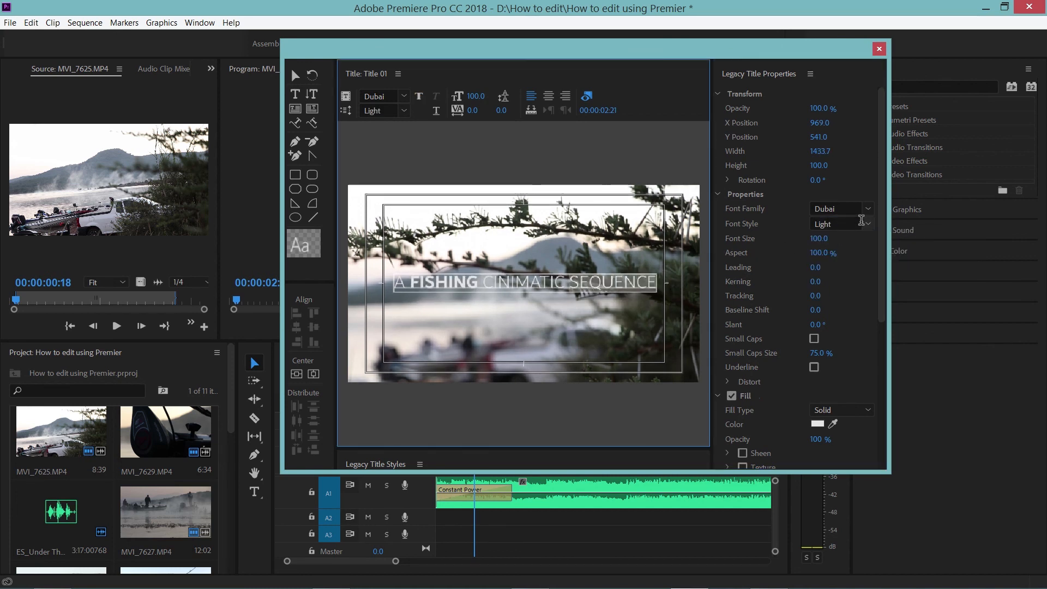
{"action": "left_click", "coordinate": [868, 223]}
{"action": "left_click", "coordinate": [833, 241]}
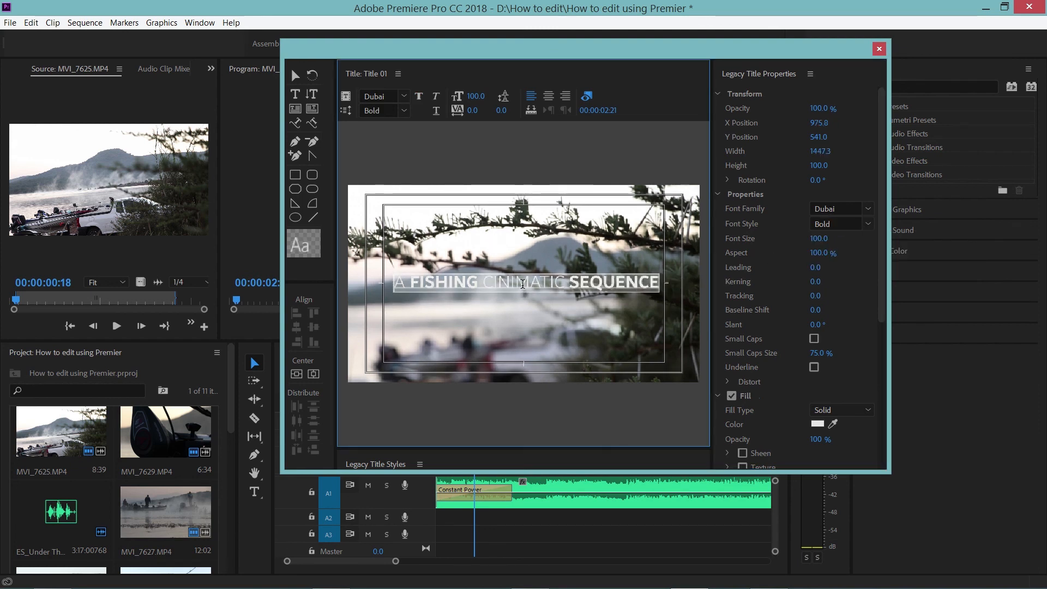
Set the title's font size to 120 and recenter the text in the frame
{"action": "mouse_move", "coordinate": [816, 243]}
{"action": "left_mouse_down"}
{"action": "mouse_move", "coordinate": [761, 243]}
{"action": "mouse_move", "coordinate": [805, 244]}
{"action": "left_mouse_up"}
{"action": "left_click", "coordinate": [831, 239]}
{"action": "type", "text": "120"}
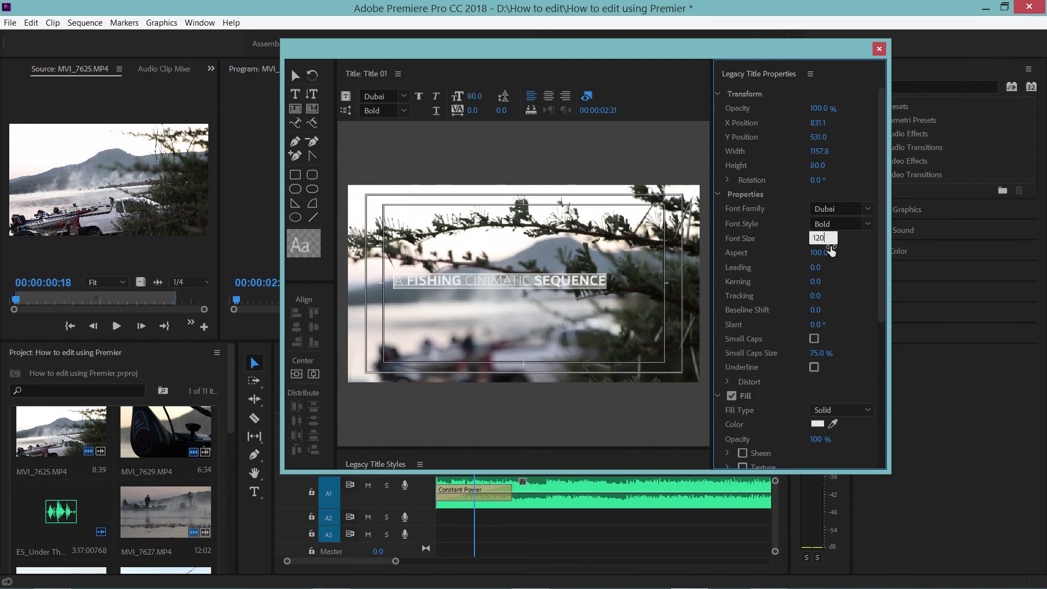
{"action": "key", "text": "Return"}
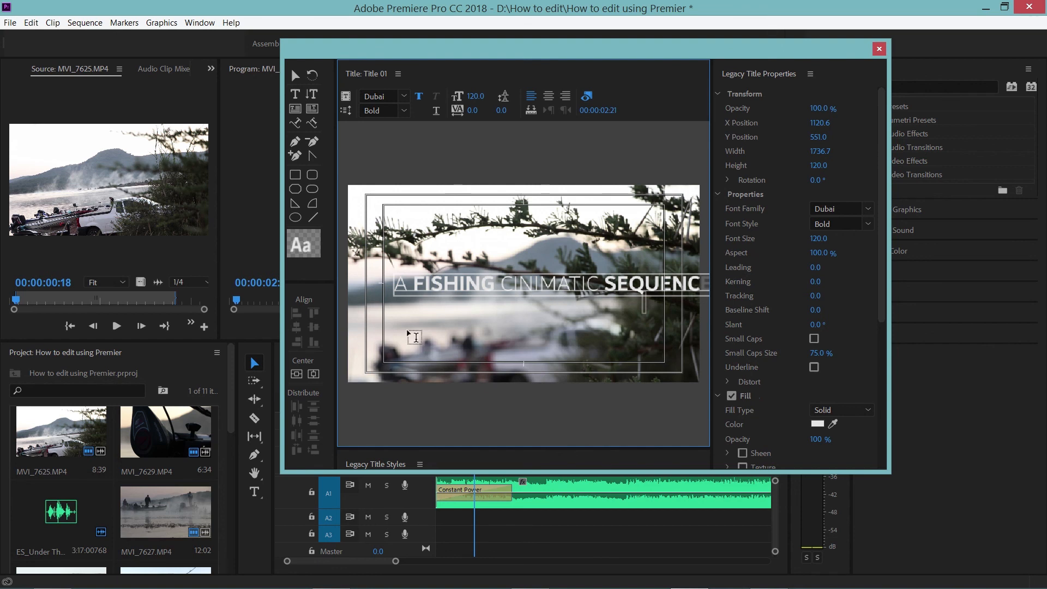
{"action": "key", "text": "Escape"}
{"action": "left_click", "coordinate": [309, 374]}
{"action": "left_click", "coordinate": [309, 375]}
{"action": "left_click", "coordinate": [549, 313]}
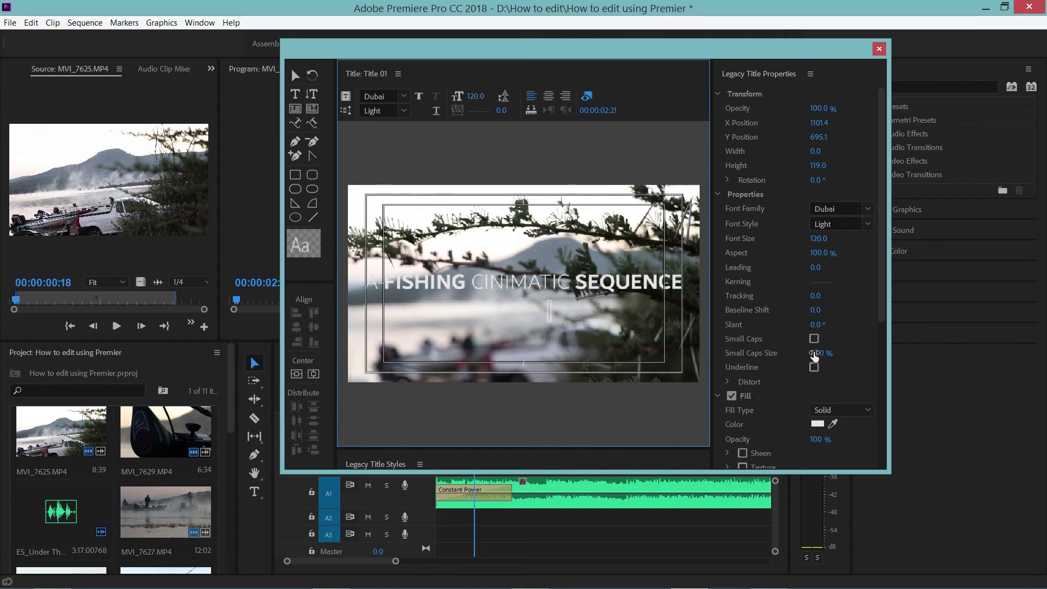
Try the Shadow option, and draw a rectangle above the title text and delete it
{"action": "left_click_drag", "start_coordinate": [883, 297], "coordinate": [881, 367]}
{"action": "left_click", "coordinate": [733, 329]}
{"action": "left_click", "coordinate": [732, 329]}
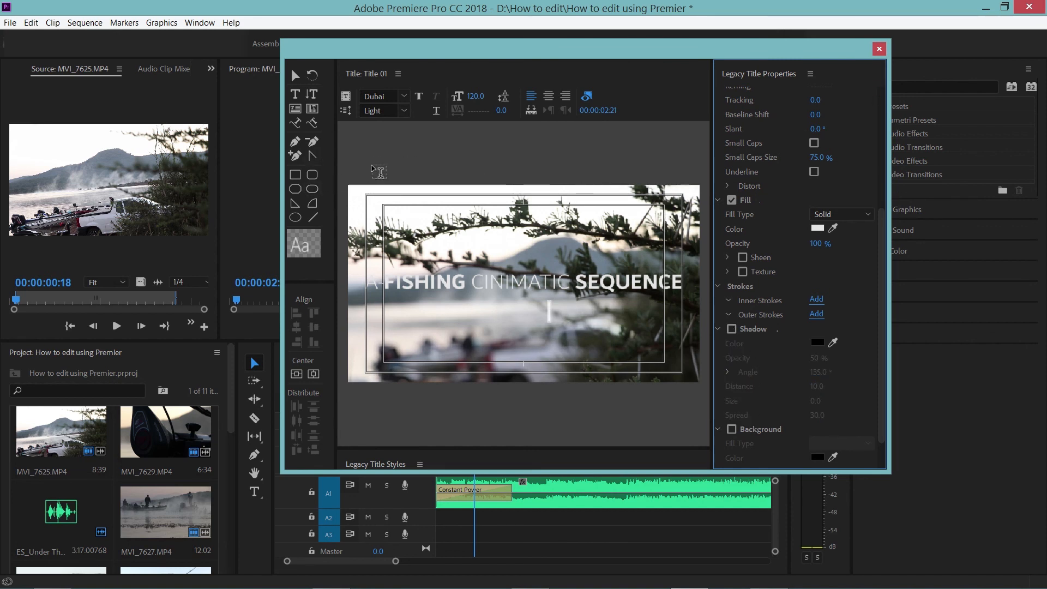
{"action": "left_click", "coordinate": [295, 175]}
{"action": "left_click_drag", "start_coordinate": [415, 224], "coordinate": [598, 272]}
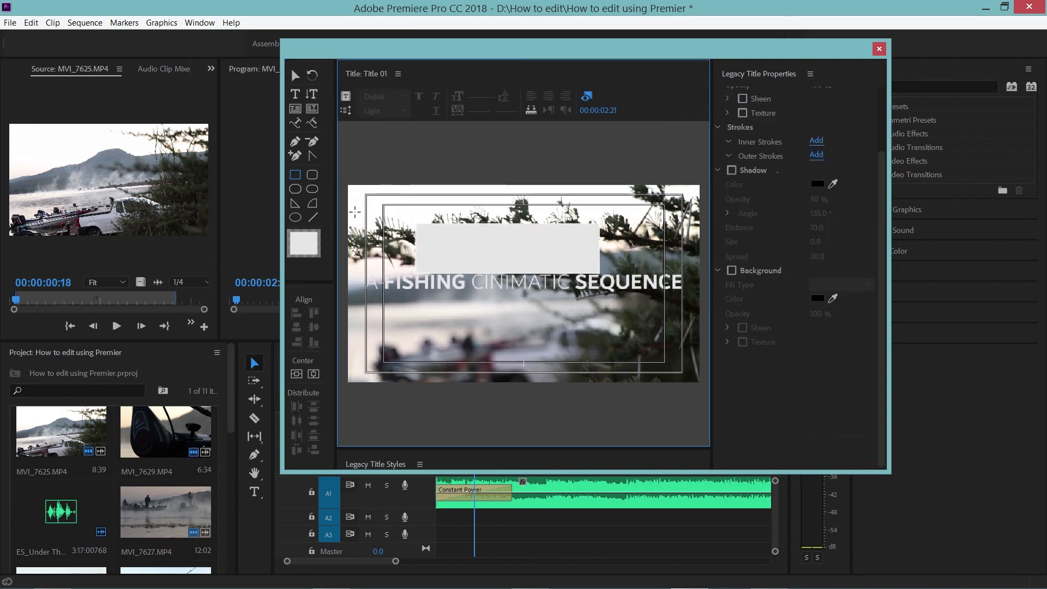
{"action": "key", "text": "Delete"}
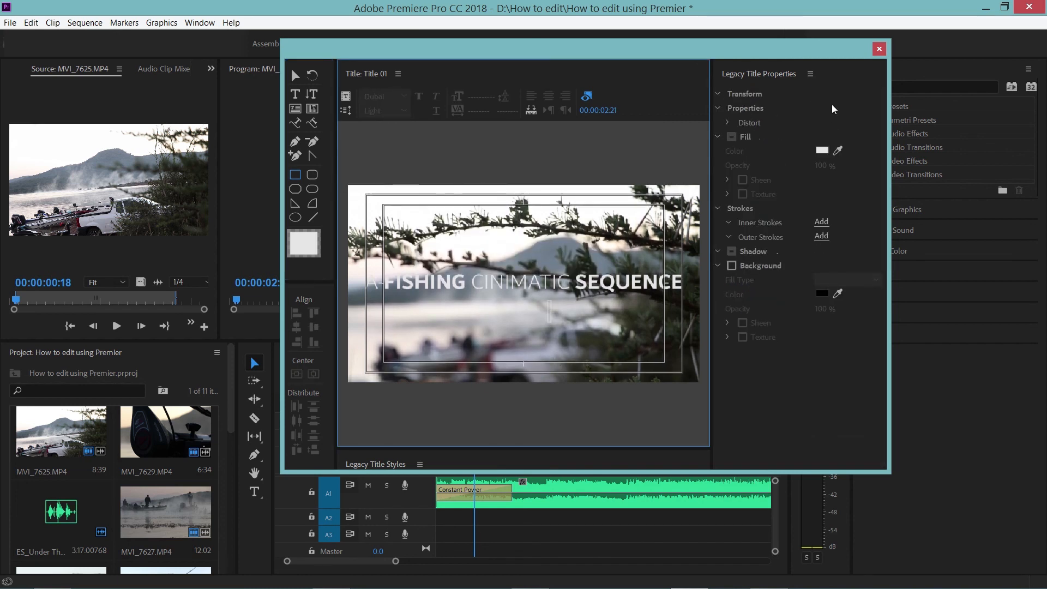
Close the title editor, place Title 01 on V2 at the sequence start, and shift all V1 clips about 3.5 seconds later
{"action": "left_click", "coordinate": [879, 49]}
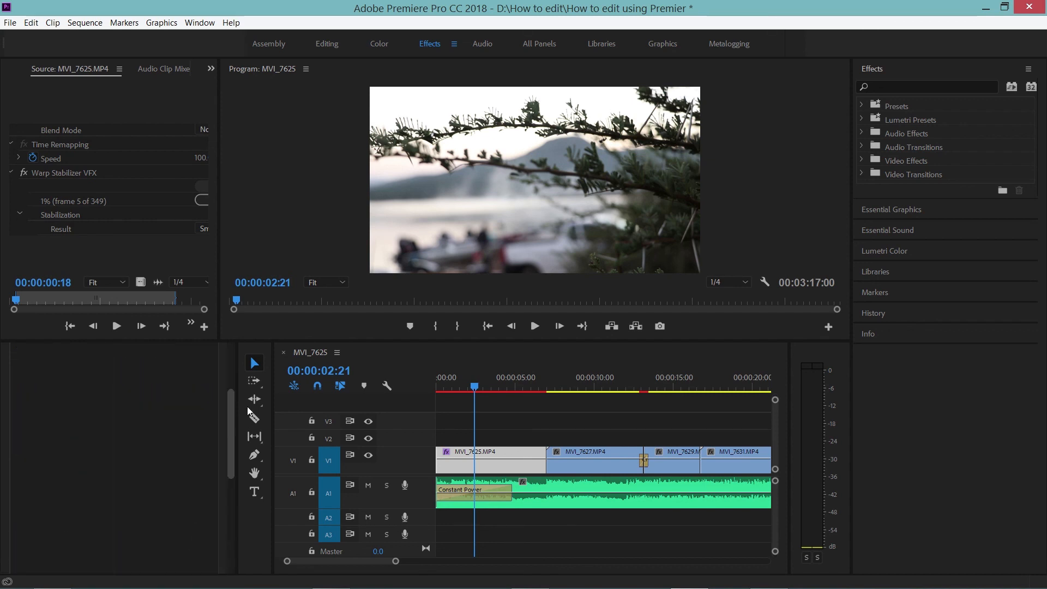
{"action": "left_click_drag", "start_coordinate": [59, 473], "coordinate": [476, 385]}
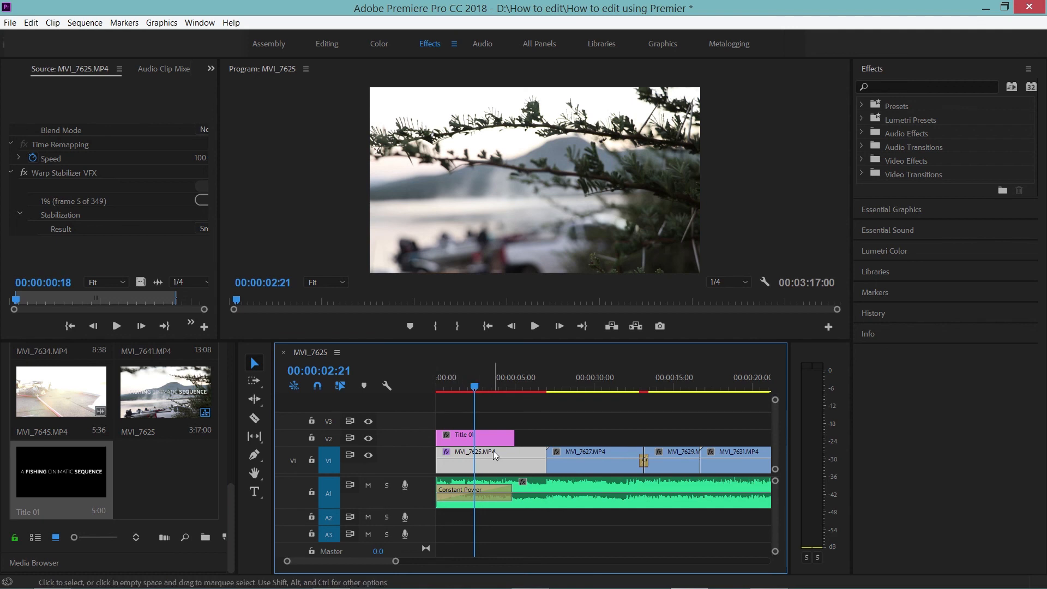
{"action": "left_click_drag", "start_coordinate": [396, 562], "coordinate": [436, 561]}
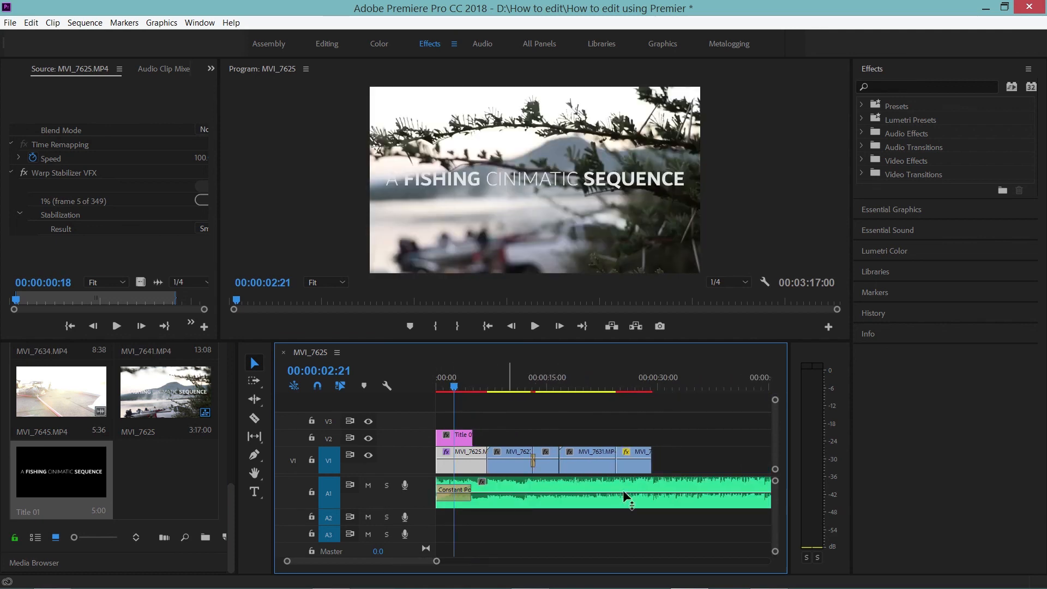
{"action": "left_click", "coordinate": [678, 470]}
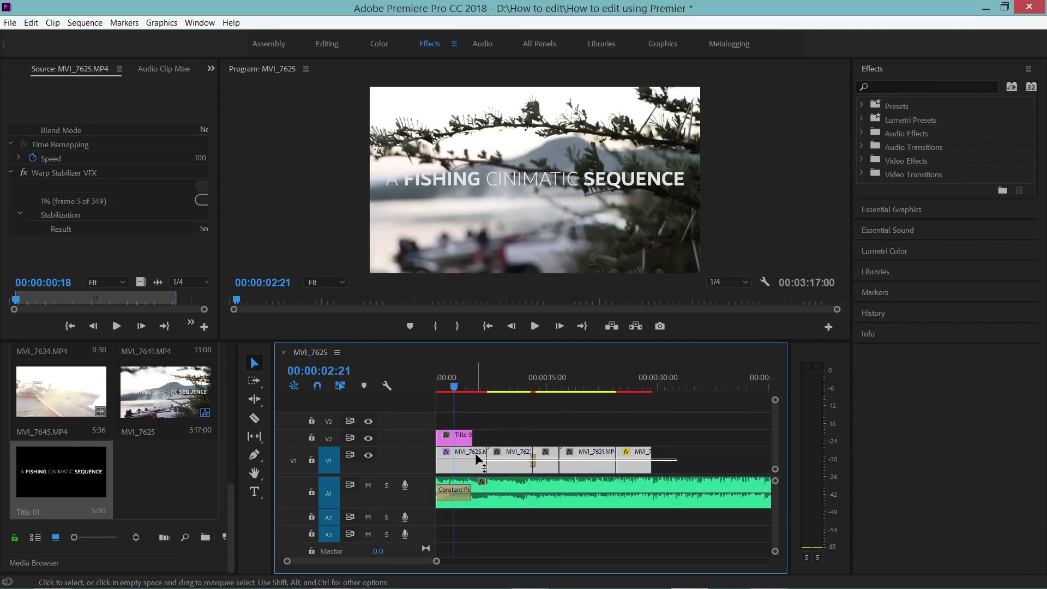
{"action": "left_click_drag", "start_coordinate": [482, 452], "coordinate": [507, 453]}
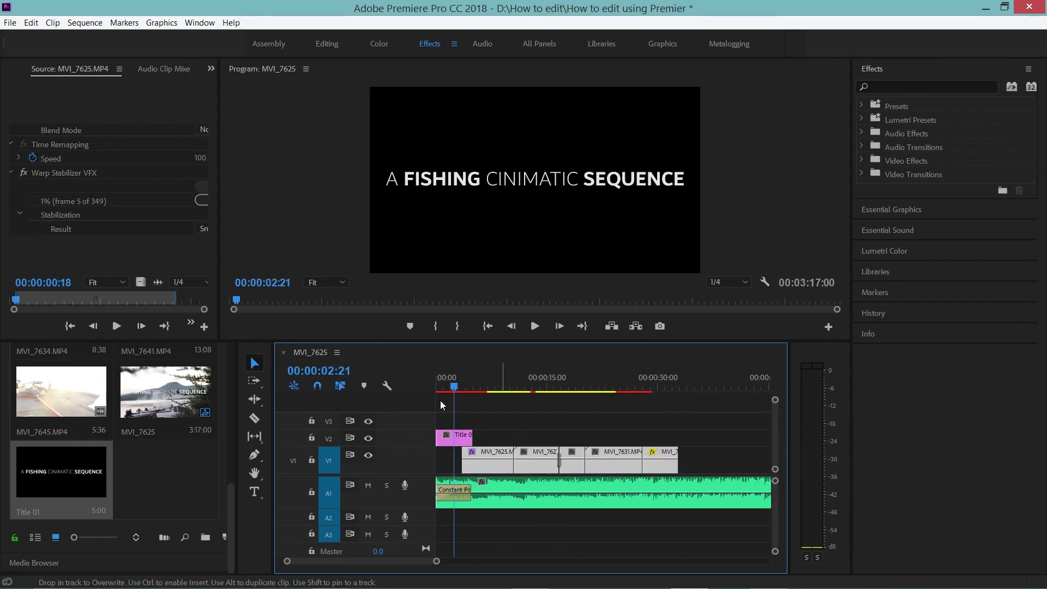
Play the sequence from the start to 00:00:02:09 to check the title over black
{"action": "left_click_drag", "start_coordinate": [450, 389], "coordinate": [420, 382]}
{"action": "left_click", "coordinate": [534, 327]}
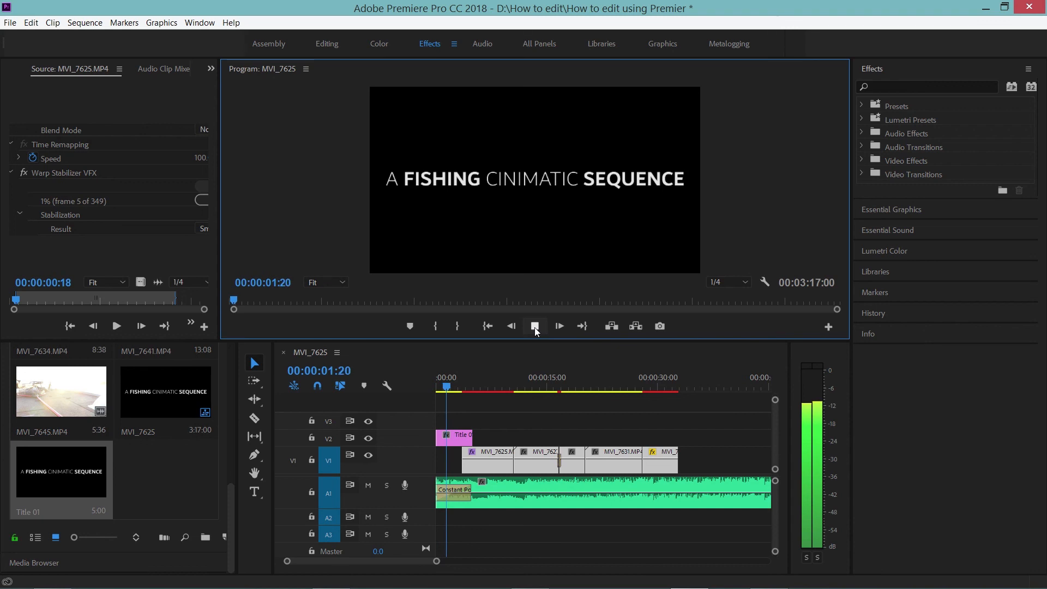
{"action": "left_click", "coordinate": [535, 329]}
Trim the end of Title 01 to the start of MVI_7625.MP4 and replay the opening up to 00:00:04:04
{"action": "left_click_drag", "start_coordinate": [435, 561], "coordinate": [385, 562]}
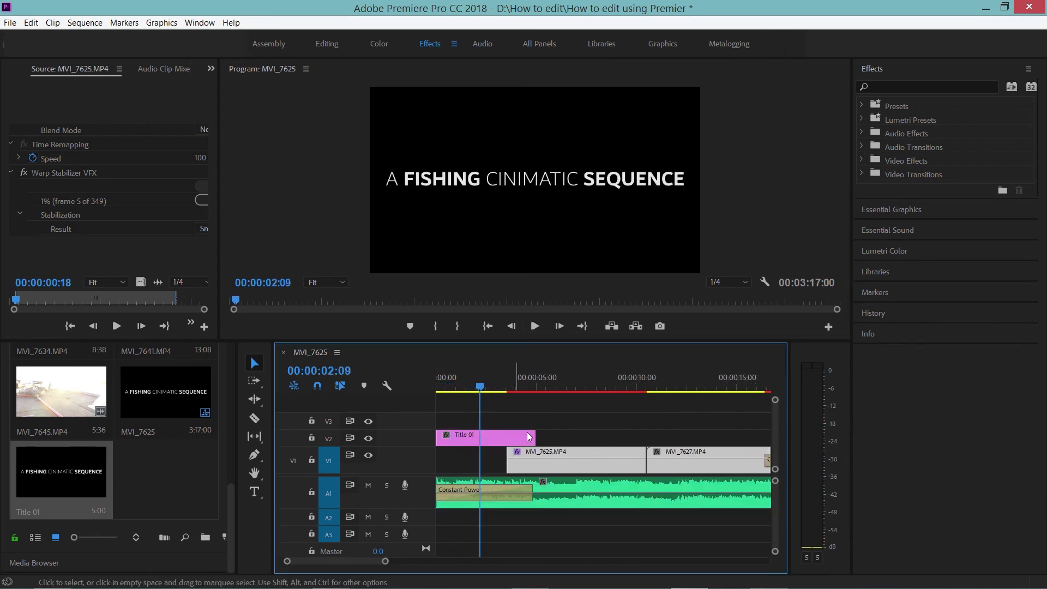
{"action": "left_click_drag", "start_coordinate": [530, 432], "coordinate": [507, 436]}
{"action": "left_click_drag", "start_coordinate": [479, 383], "coordinate": [431, 382]}
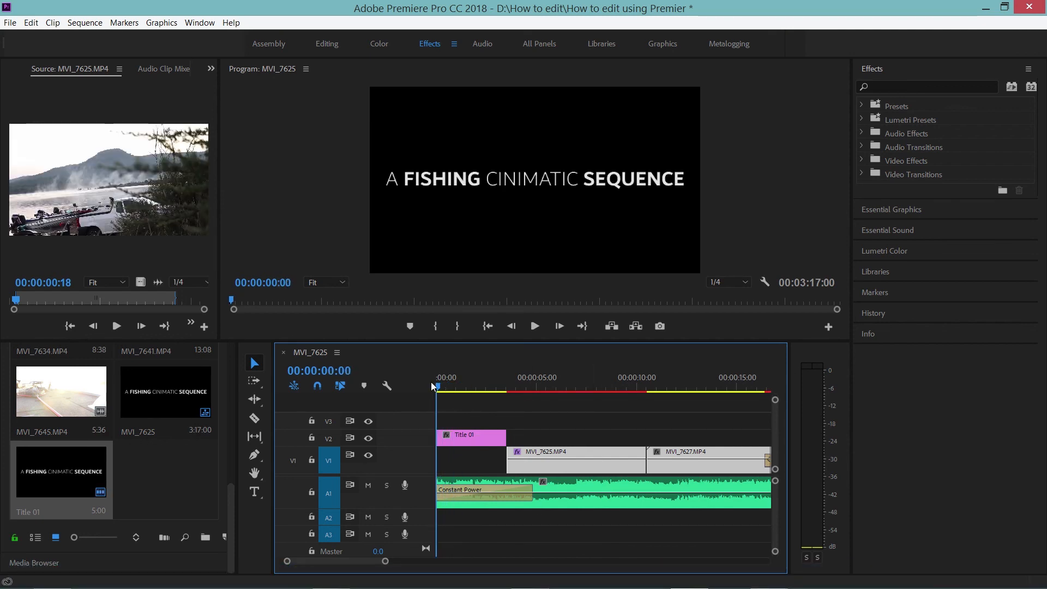
{"action": "left_click", "coordinate": [535, 326]}
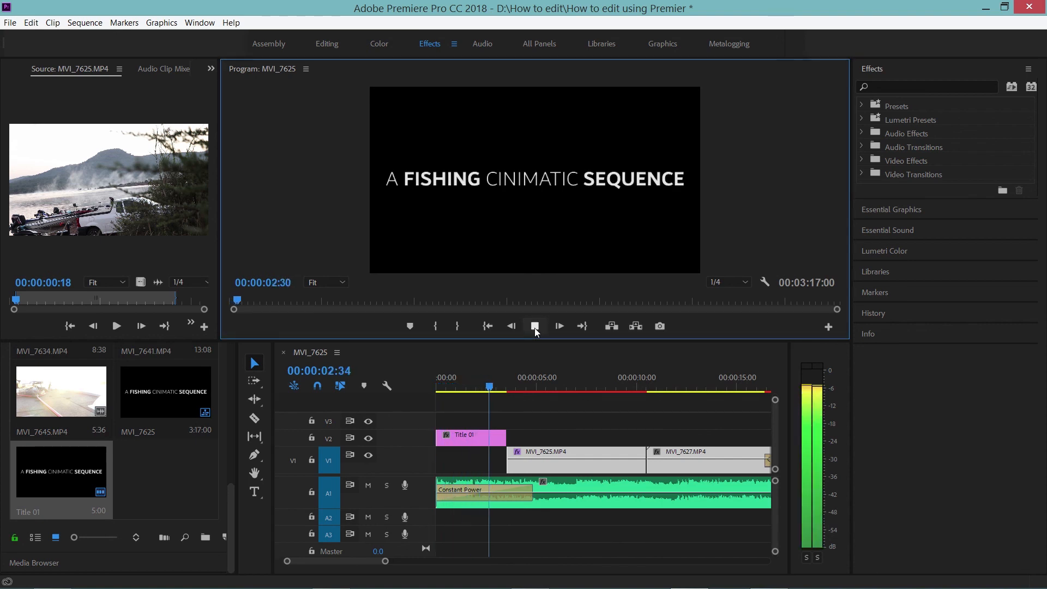
{"action": "left_click", "coordinate": [534, 326]}
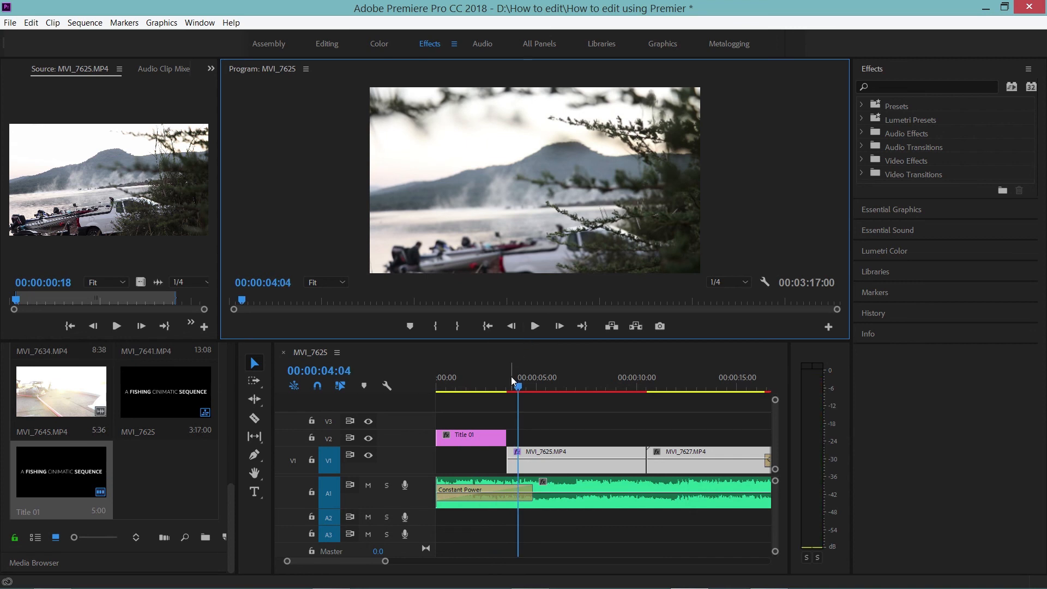
Show Title 01's effect controls in the Editing workspace with an enlarged keyframe area, and return the playhead to 00:00:00:00
{"action": "left_click", "coordinate": [467, 389]}
{"action": "left_click", "coordinate": [471, 441]}
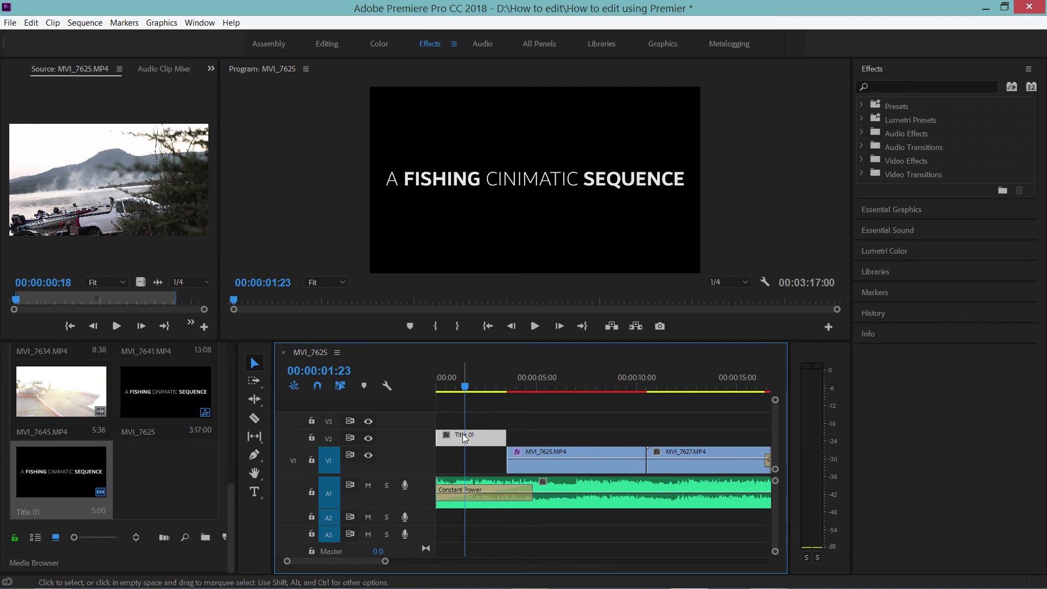
{"action": "left_click", "coordinate": [329, 45]}
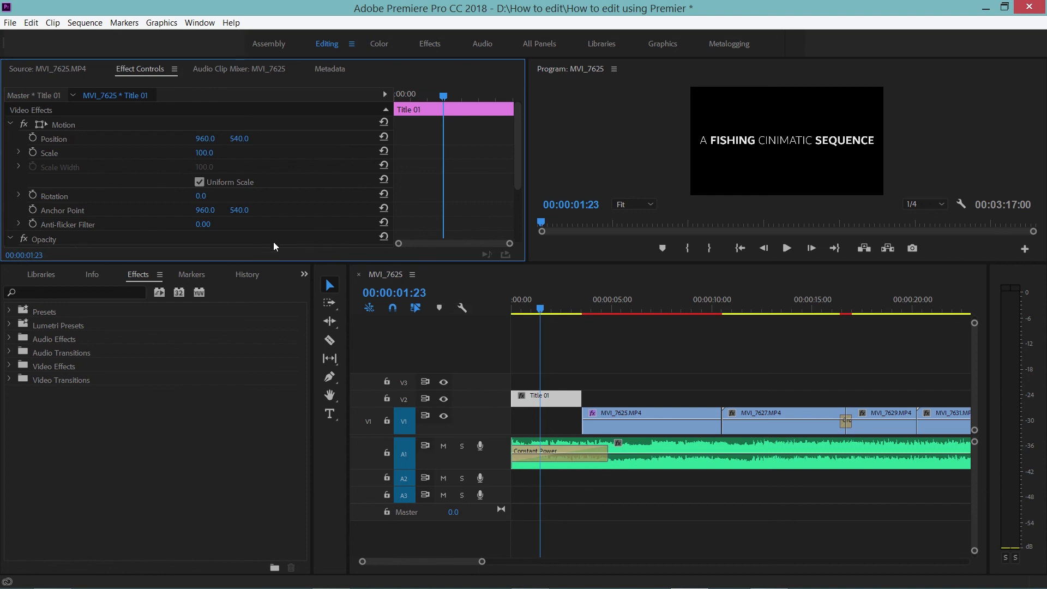
{"action": "left_click_drag", "start_coordinate": [464, 263], "coordinate": [457, 351]}
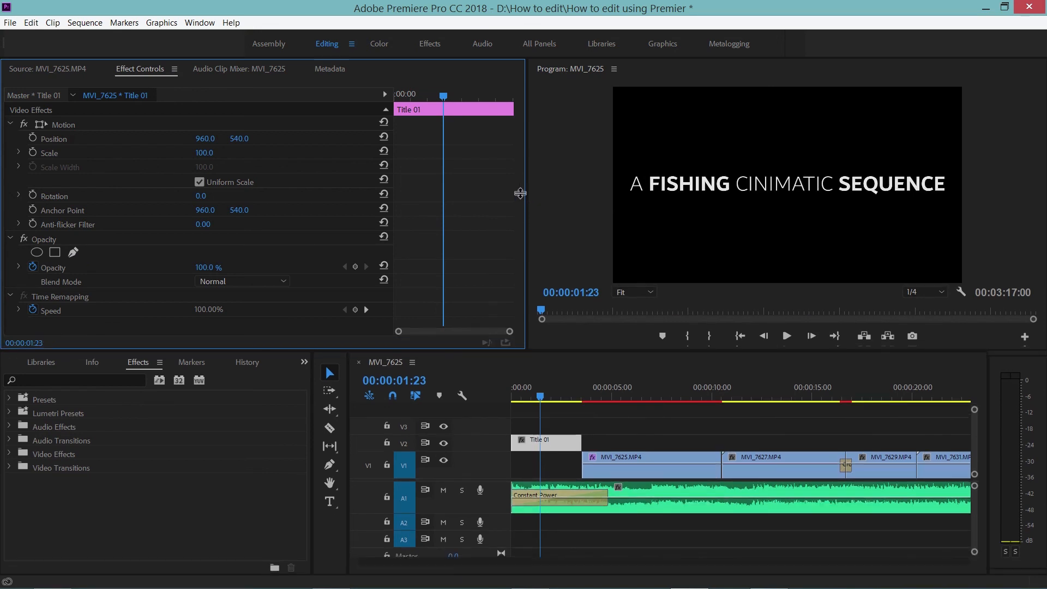
{"action": "left_click_drag", "start_coordinate": [395, 175], "coordinate": [283, 165]}
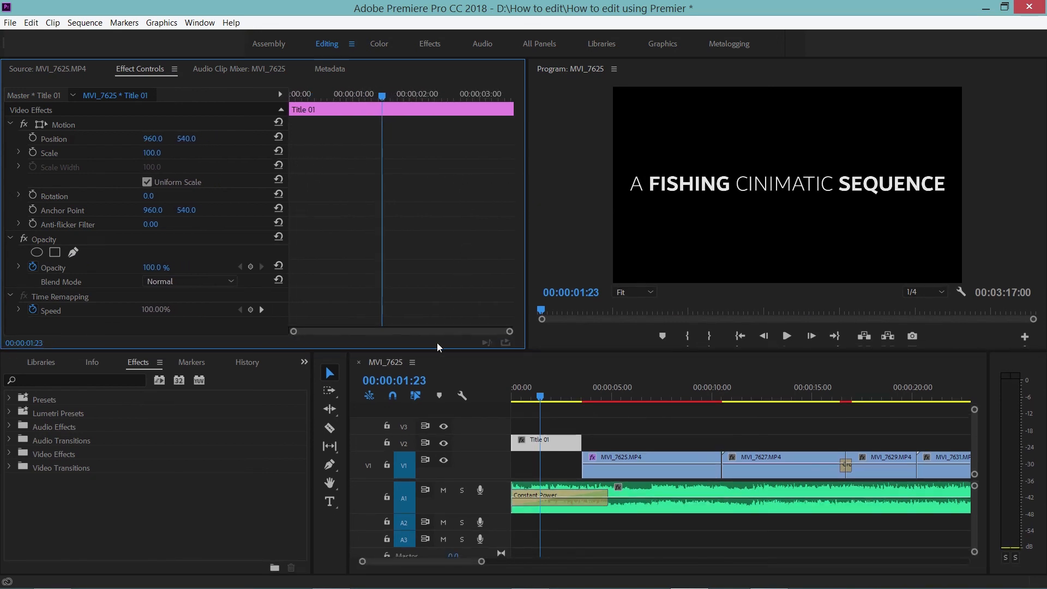
{"action": "left_click_drag", "start_coordinate": [539, 395], "coordinate": [499, 394]}
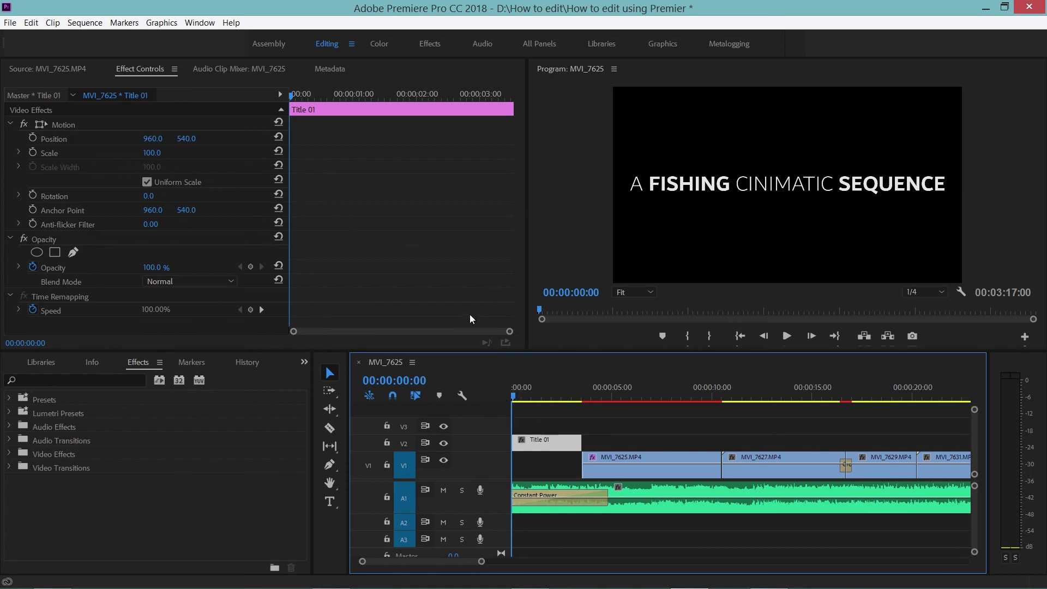
{"action": "left_click", "coordinate": [511, 334]}
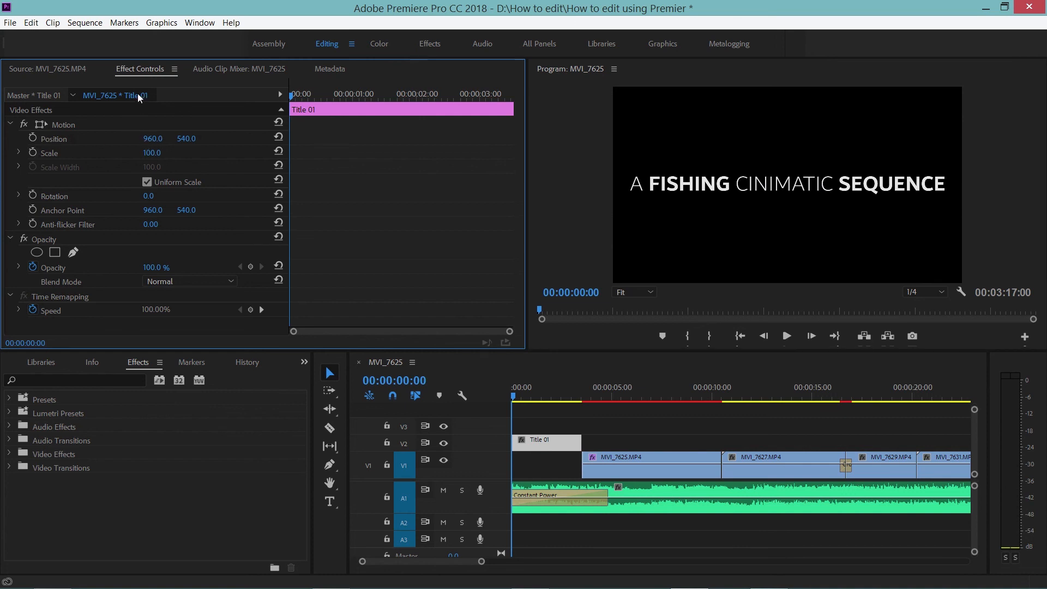
Try different Position and Scale values on Title 01, resetting each to its default
{"action": "left_click_drag", "start_coordinate": [152, 140], "coordinate": [101, 139]}
{"action": "left_click_drag", "start_coordinate": [186, 138], "coordinate": [105, 139]}
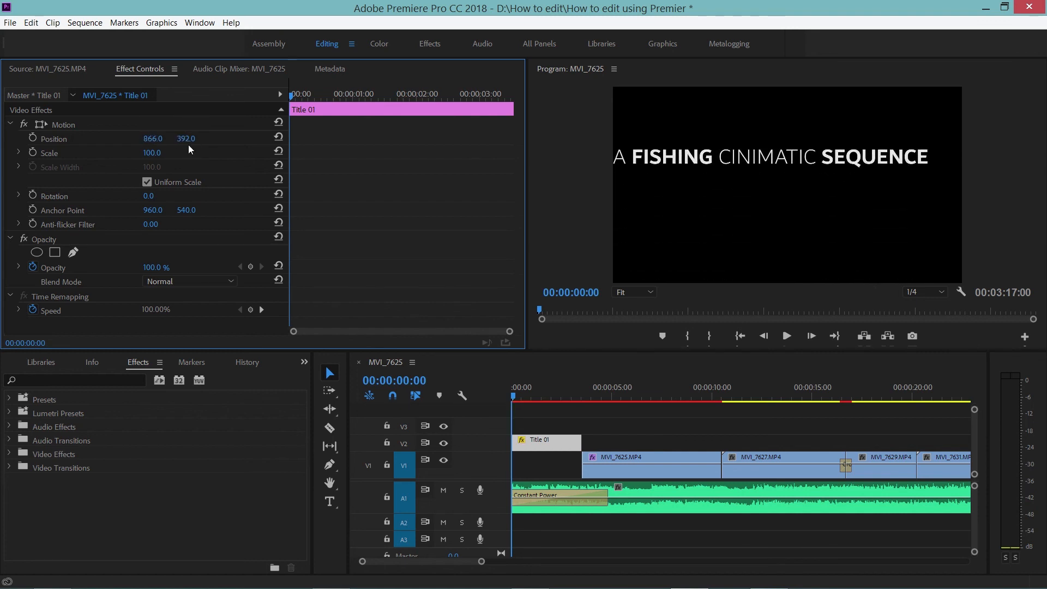
{"action": "key", "text": "ctrl+z"}
{"action": "left_click", "coordinate": [279, 137]}
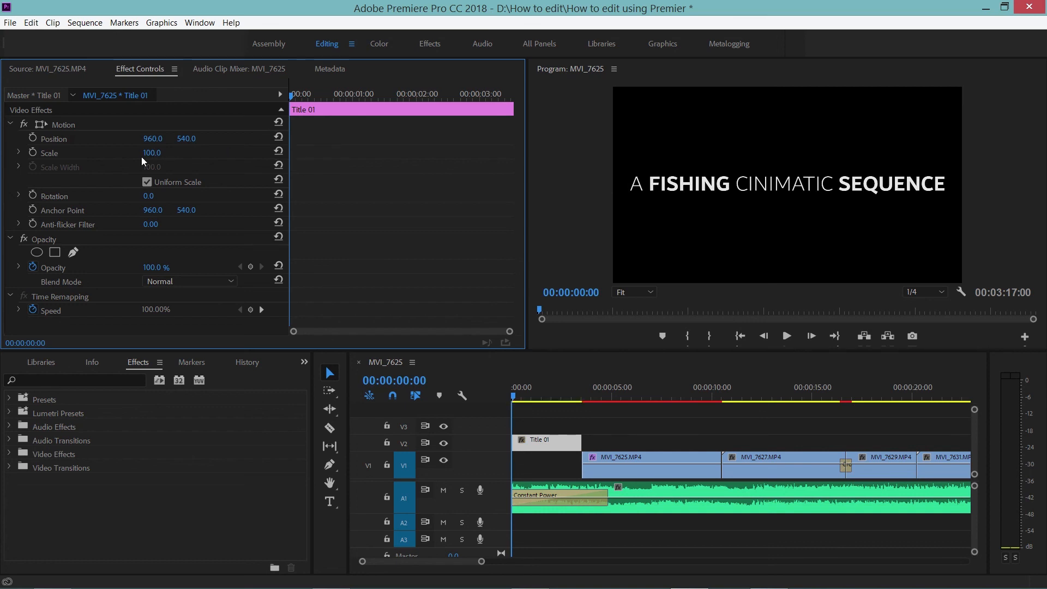
{"action": "left_click_drag", "start_coordinate": [149, 157], "coordinate": [114, 156]}
{"action": "left_click", "coordinate": [279, 151]}
Create an Opacity keyframe at 100% and a Scale keyframe at 100 on Title 01 at 00:00:00:00
{"action": "mouse_move", "coordinate": [162, 268]}
{"action": "left_mouse_down"}
{"action": "mouse_move", "coordinate": [114, 268]}
{"action": "mouse_move", "coordinate": [153, 268]}
{"action": "left_mouse_up"}
{"action": "left_click", "coordinate": [278, 265]}
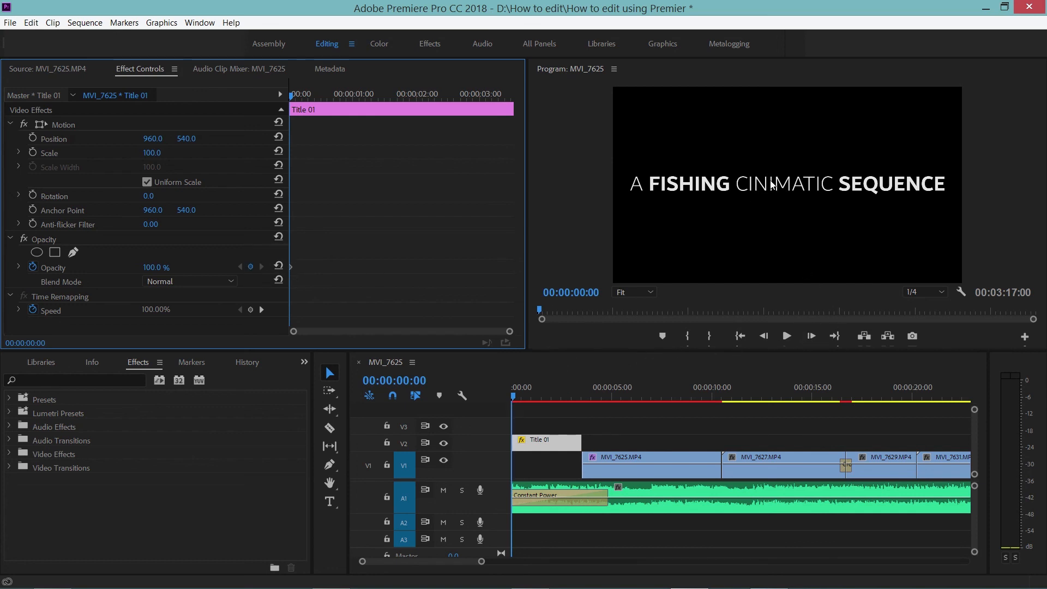
{"action": "left_click", "coordinate": [32, 152]}
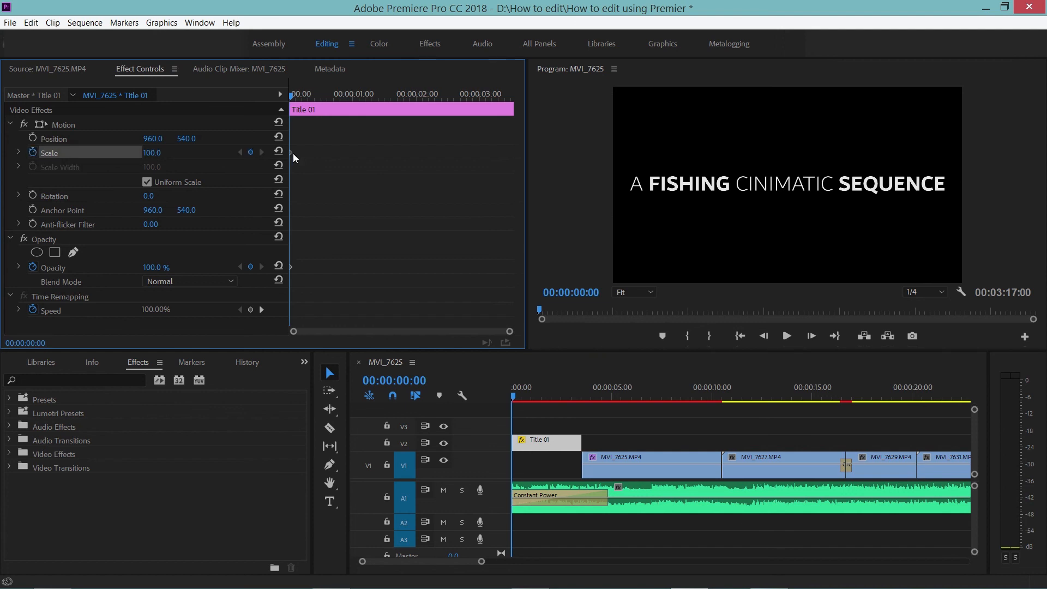
Set Title 01's starting Scale keyframe to 89 and add a Scale keyframe of 100 at 00:00:00:30
{"action": "left_click_drag", "start_coordinate": [513, 329], "coordinate": [472, 331]}
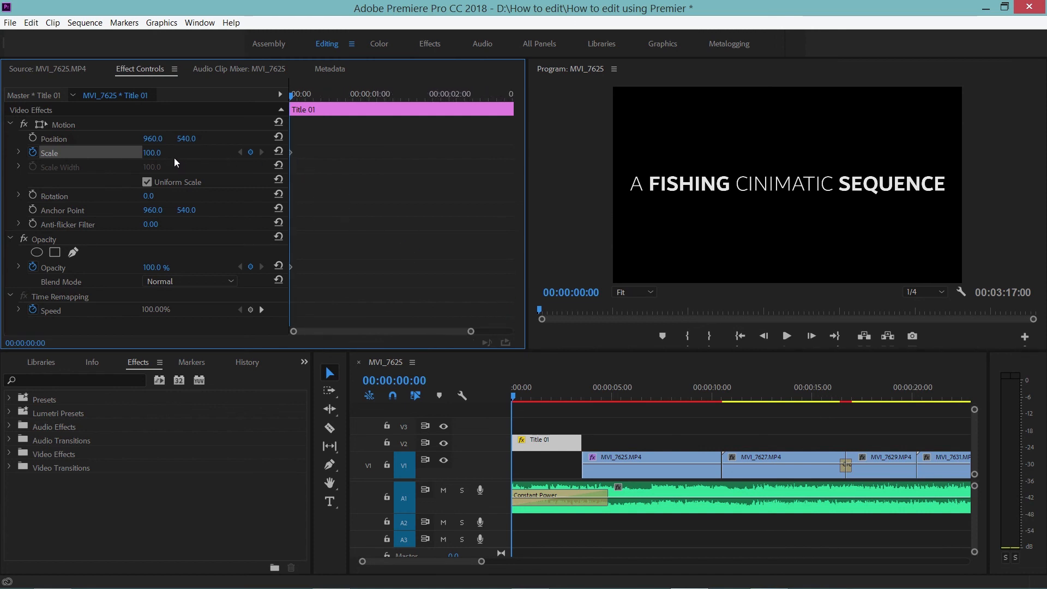
{"action": "mouse_move", "coordinate": [150, 153]}
{"action": "left_mouse_down"}
{"action": "mouse_move", "coordinate": [133, 152]}
{"action": "mouse_move", "coordinate": [145, 153]}
{"action": "left_mouse_up"}
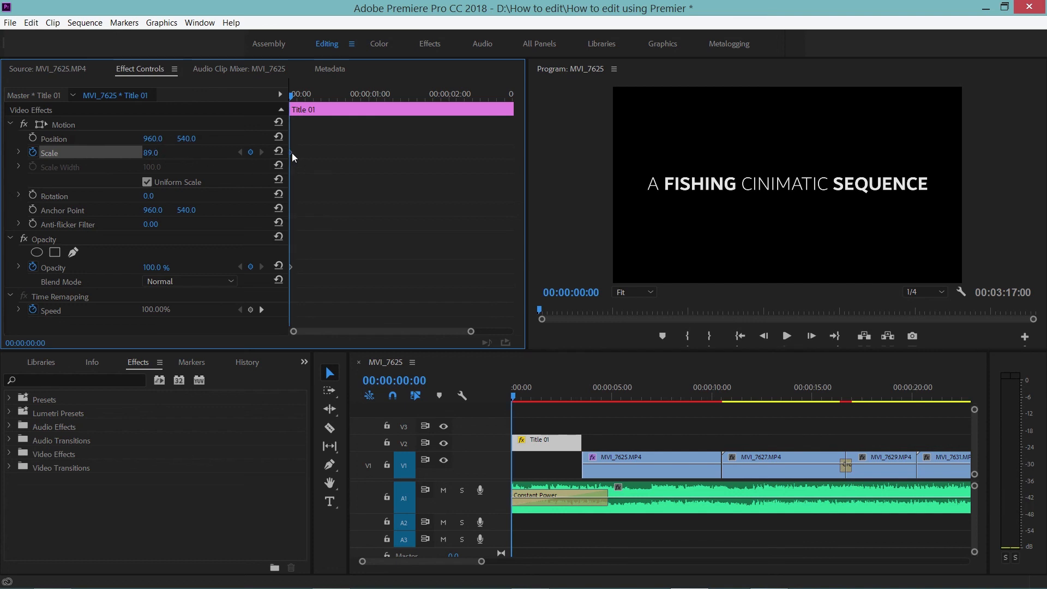
{"action": "left_click_drag", "start_coordinate": [290, 96], "coordinate": [337, 94]}
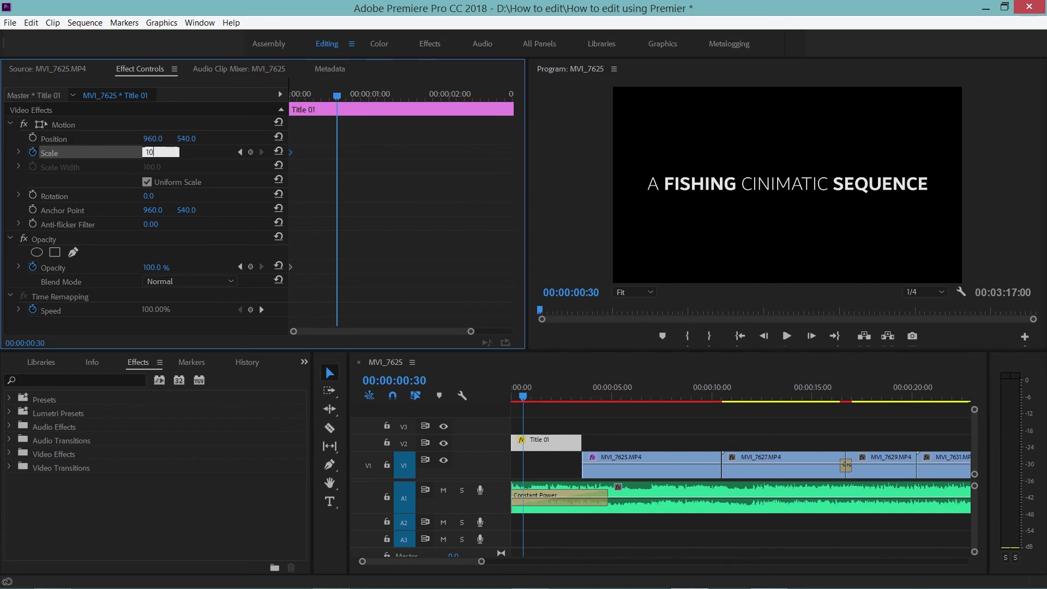
{"action": "key", "text": "Return"}
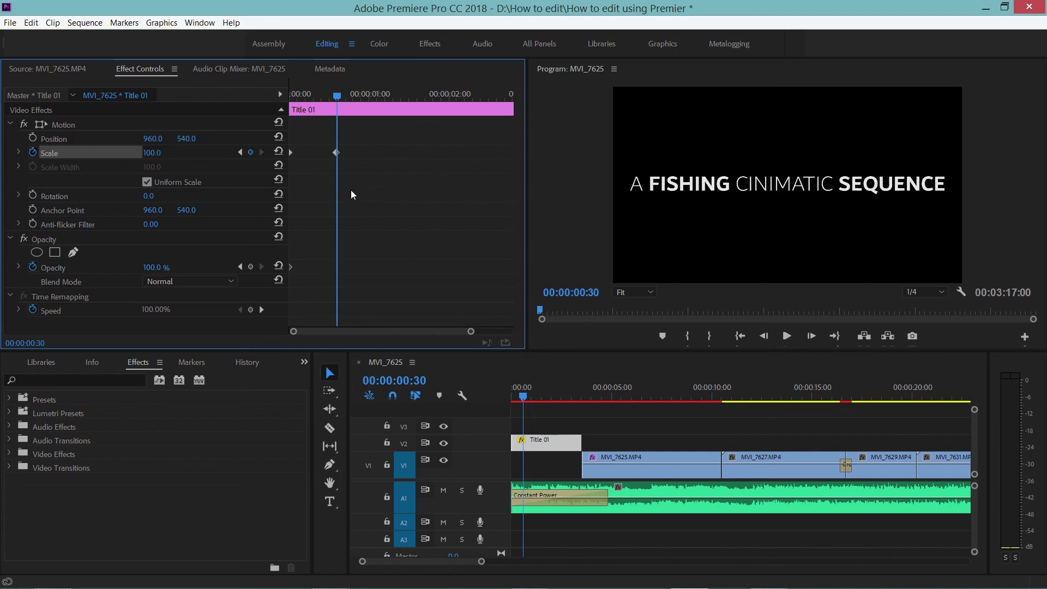
Move Title 01's second Scale keyframe to the end of the title clip
{"action": "left_click_drag", "start_coordinate": [337, 95], "coordinate": [370, 106]}
{"action": "left_click", "coordinate": [336, 152]}
{"action": "left_click_drag", "start_coordinate": [336, 155], "coordinate": [516, 157]}
Replay the title animation from the start of the sequence and scrub through it up to 00:00:03:22
{"action": "left_click_drag", "start_coordinate": [530, 396], "coordinate": [513, 395]}
{"action": "left_click", "coordinate": [787, 336]}
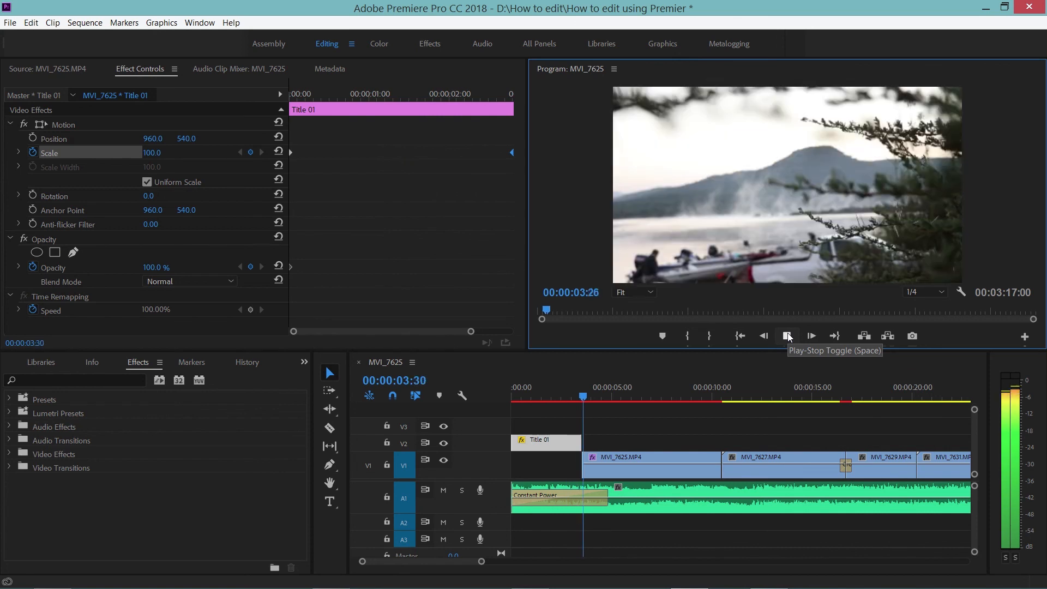
{"action": "left_click", "coordinate": [787, 336]}
{"action": "left_click_drag", "start_coordinate": [593, 400], "coordinate": [539, 400]}
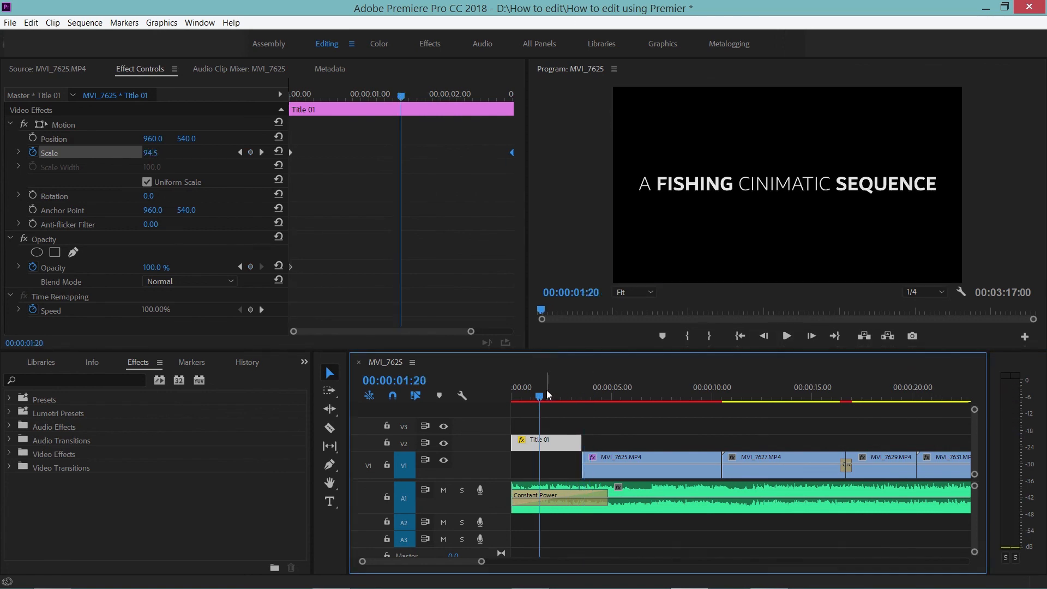
{"action": "left_click_drag", "start_coordinate": [552, 392], "coordinate": [573, 393]}
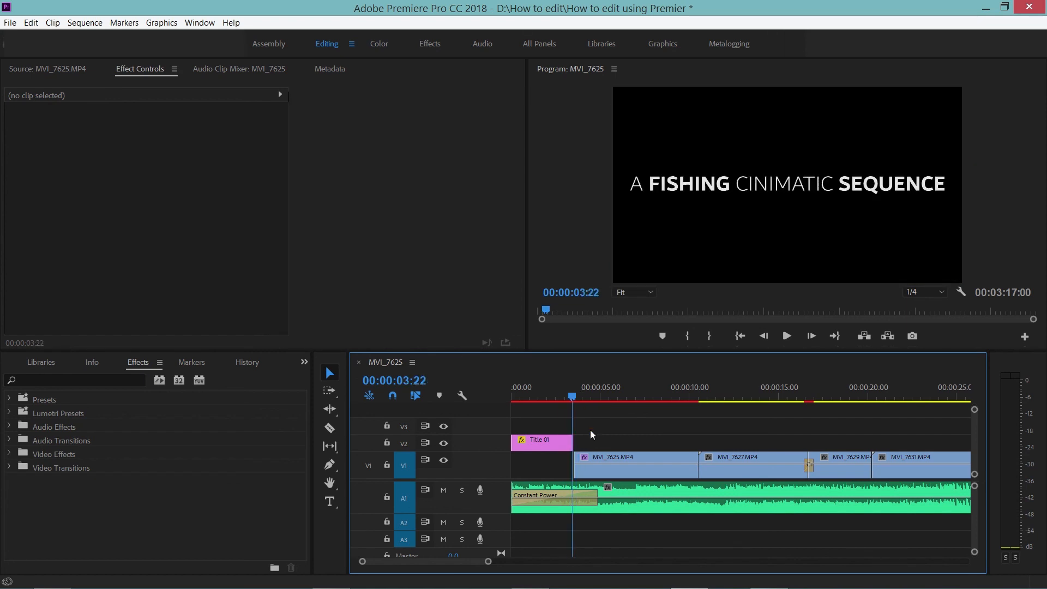
Apply the default transition to the start of MVI_7625.MP4
{"action": "left_click", "coordinate": [600, 473]}
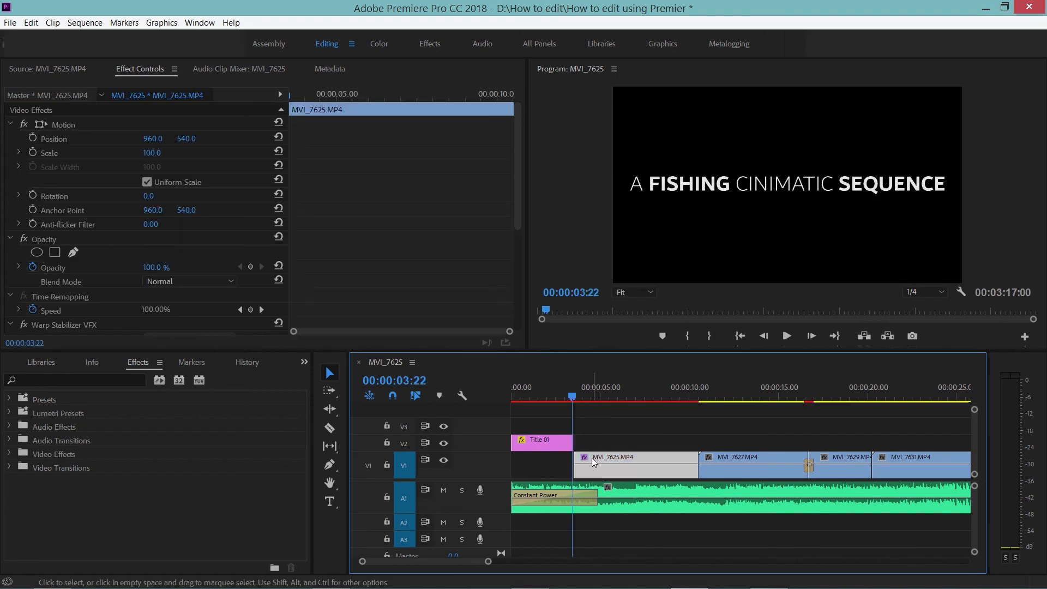
{"action": "left_click", "coordinate": [583, 395]}
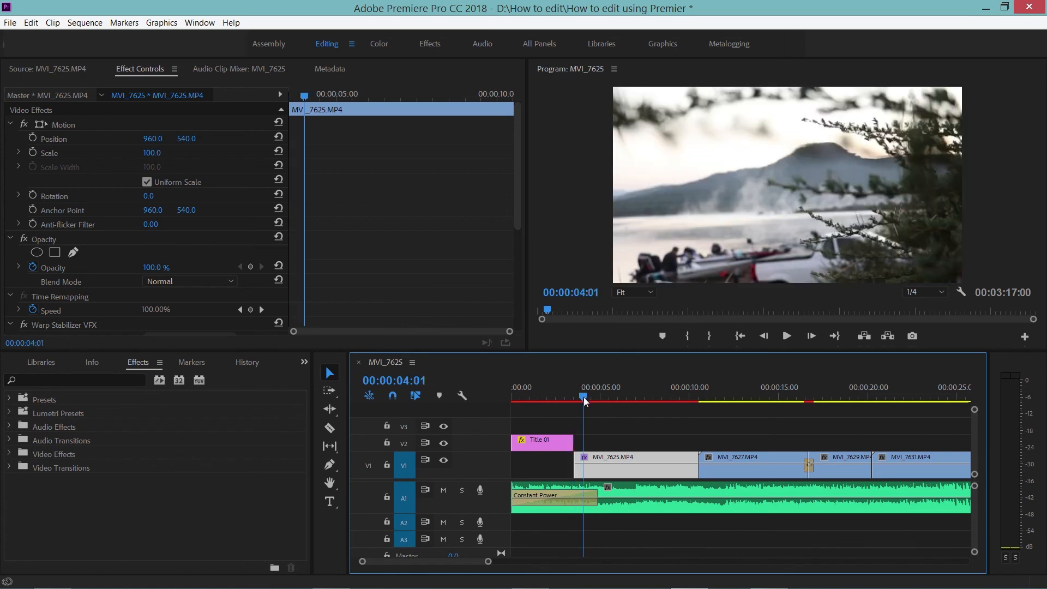
{"action": "right_click", "coordinate": [575, 460]}
{"action": "left_click", "coordinate": [601, 541]}
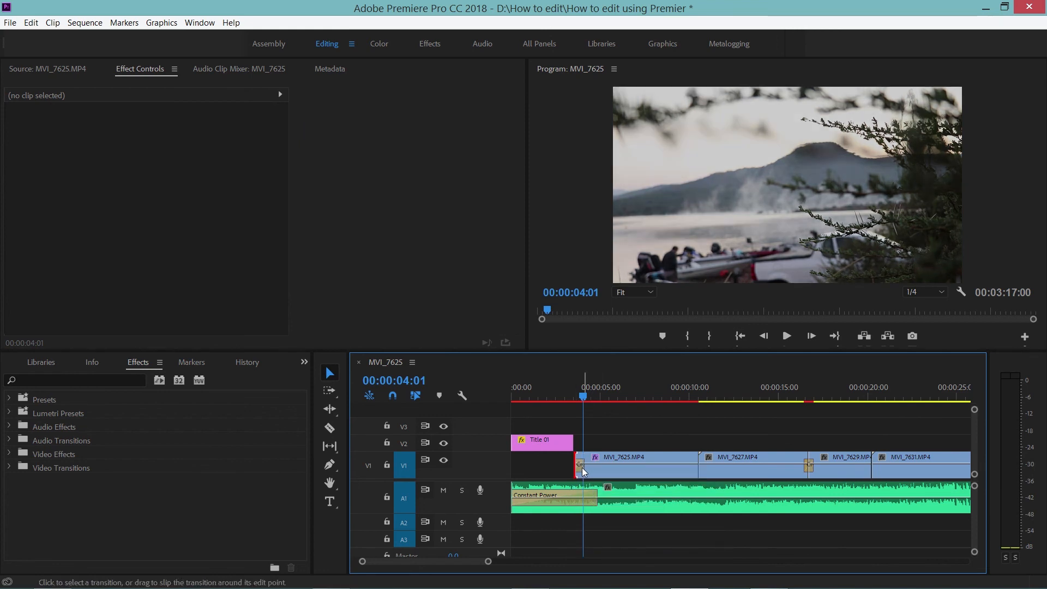
Play the sequence from 00:00:01:34 to check the change from the title into MVI_7625.MP4
{"action": "left_click", "coordinate": [581, 397]}
{"action": "left_click_drag", "start_coordinate": [581, 397], "coordinate": [541, 399]}
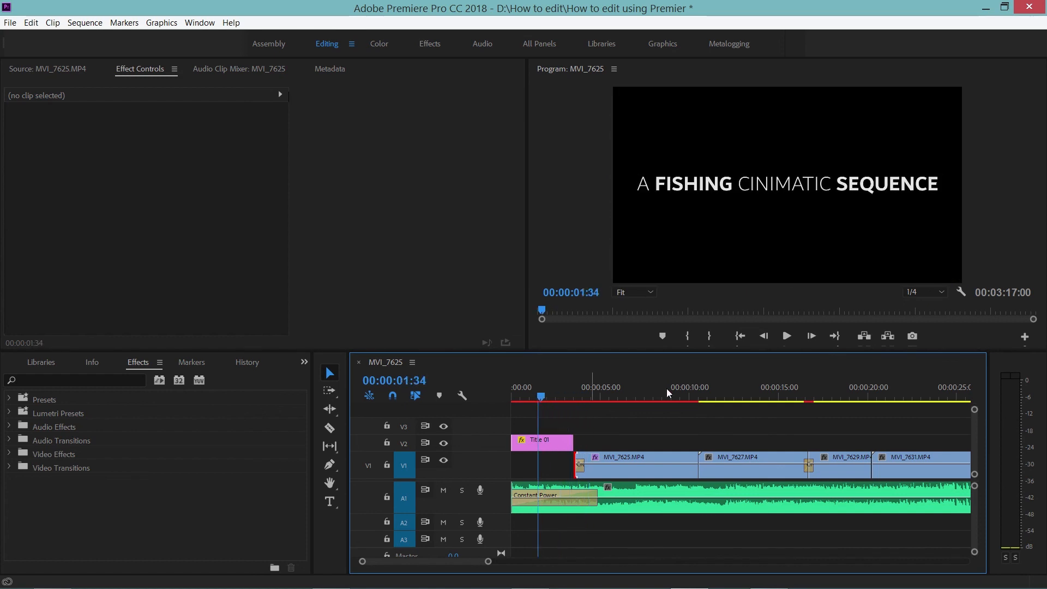
{"action": "left_click", "coordinate": [787, 336]}
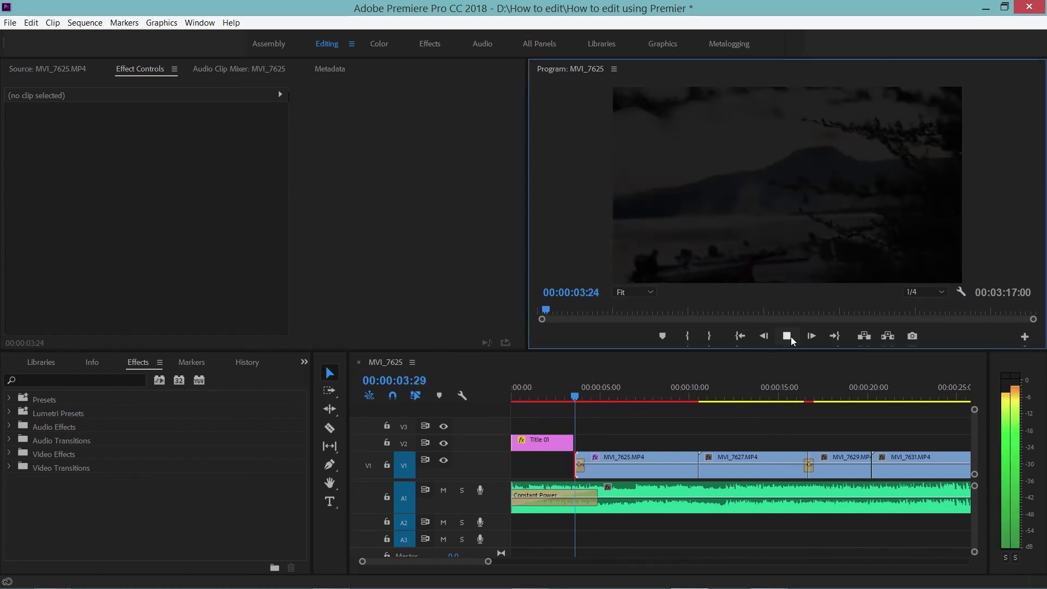
{"action": "left_click", "coordinate": [790, 338]}
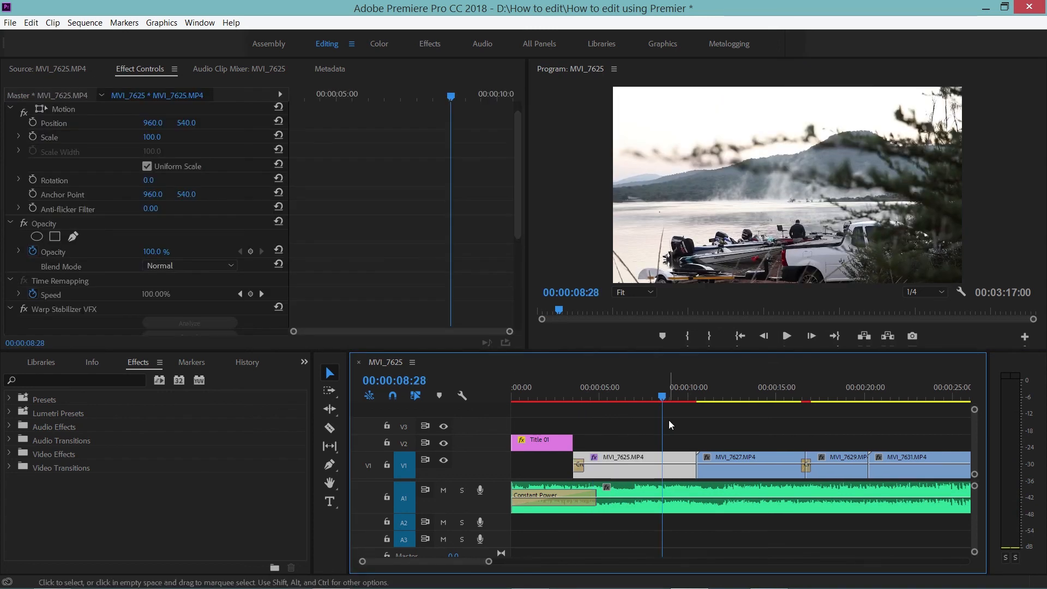
Scrub across the cut between MVI_7625.MP4 and MVI_7627.MP4 up to 00:00:11:35
{"action": "left_click_drag", "start_coordinate": [664, 401], "coordinate": [660, 399]}
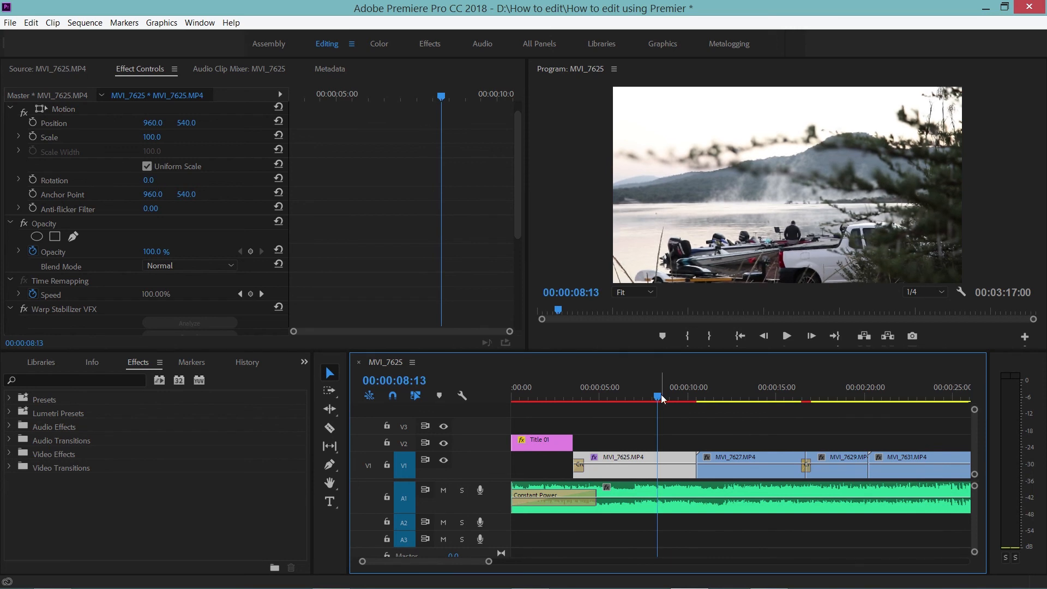
{"action": "left_click_drag", "start_coordinate": [660, 402], "coordinate": [662, 399]}
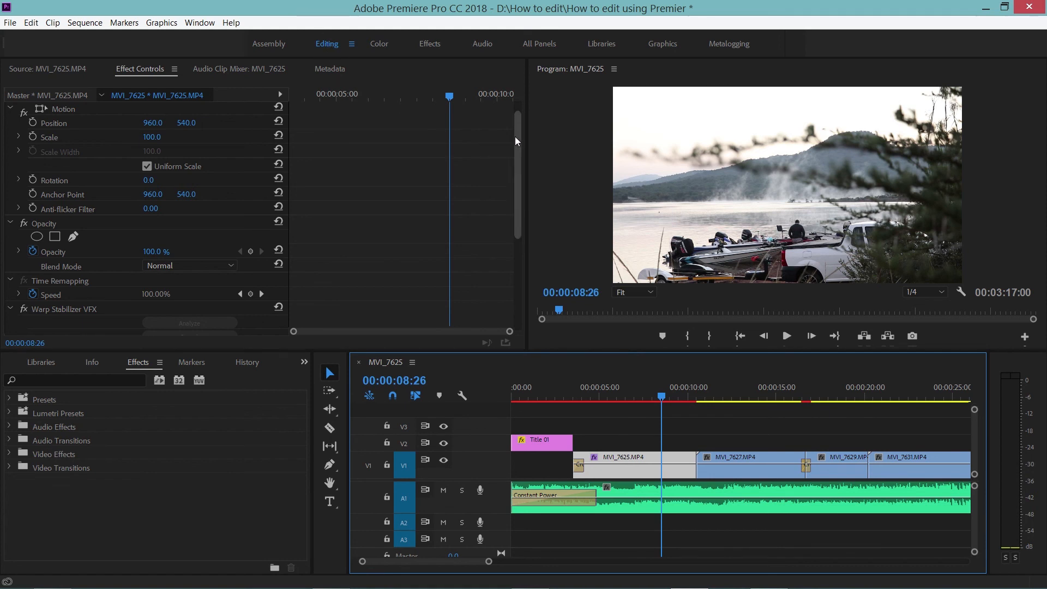
{"action": "left_click_drag", "start_coordinate": [664, 400], "coordinate": [700, 400]}
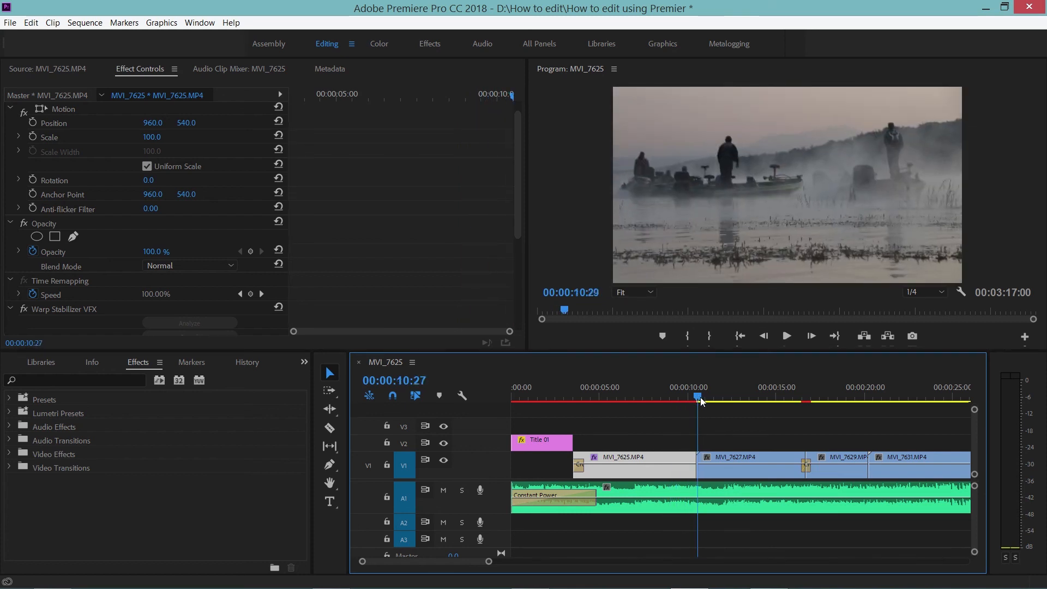
{"action": "left_click", "coordinate": [719, 461]}
{"action": "key", "text": "Up"}
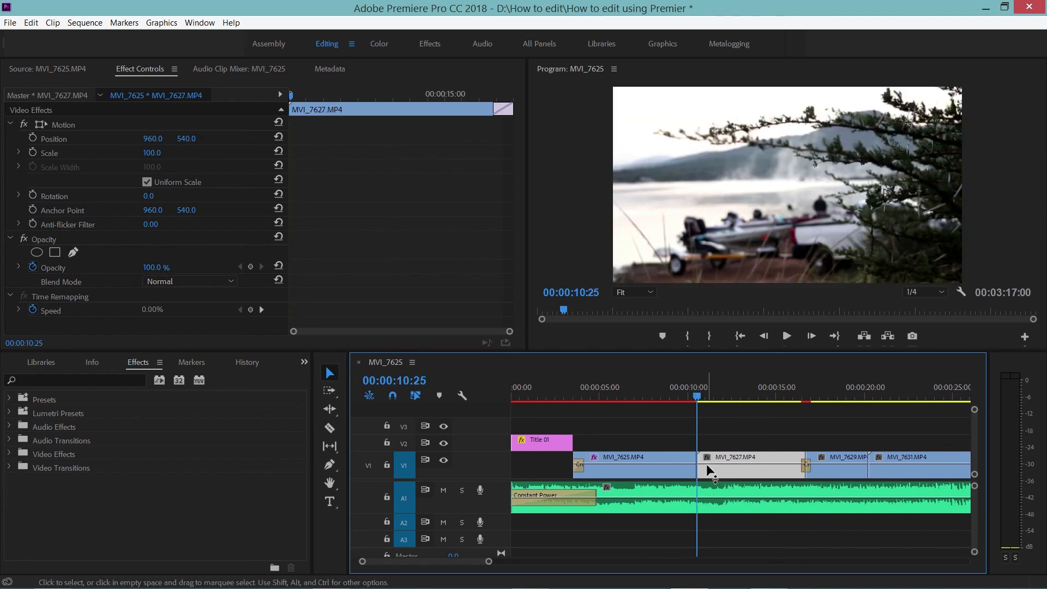
{"action": "left_click_drag", "start_coordinate": [701, 399], "coordinate": [722, 400]}
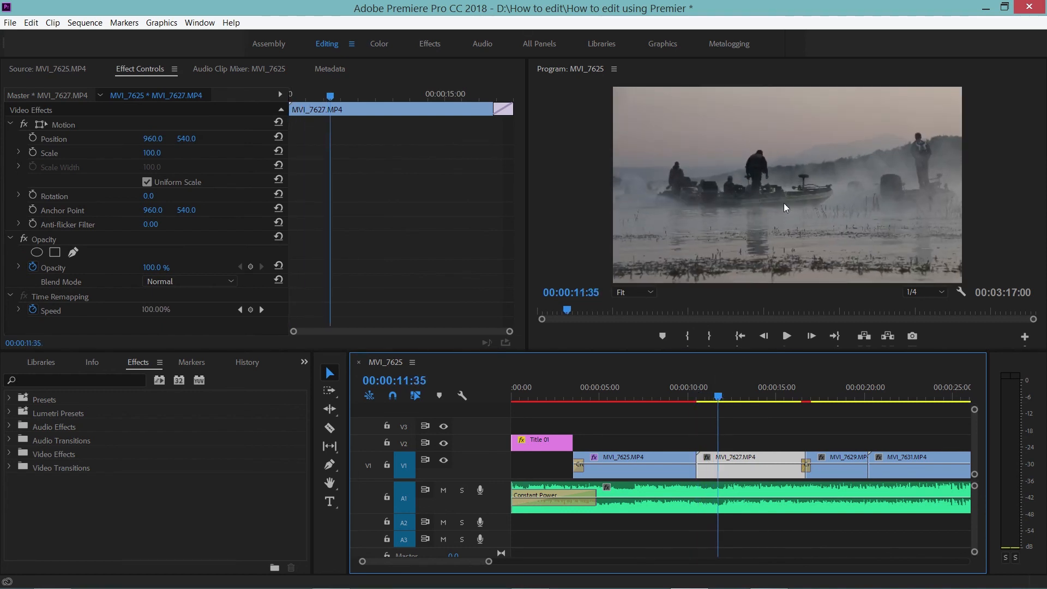
Fade out MVI_7625.MP4 with Opacity keyframes of 100% at 00:00:09:39 and 0% at the clip's end
{"action": "left_click_drag", "start_coordinate": [719, 394], "coordinate": [690, 398]}
{"action": "left_click", "coordinate": [671, 450]}
{"action": "left_click", "coordinate": [669, 456]}
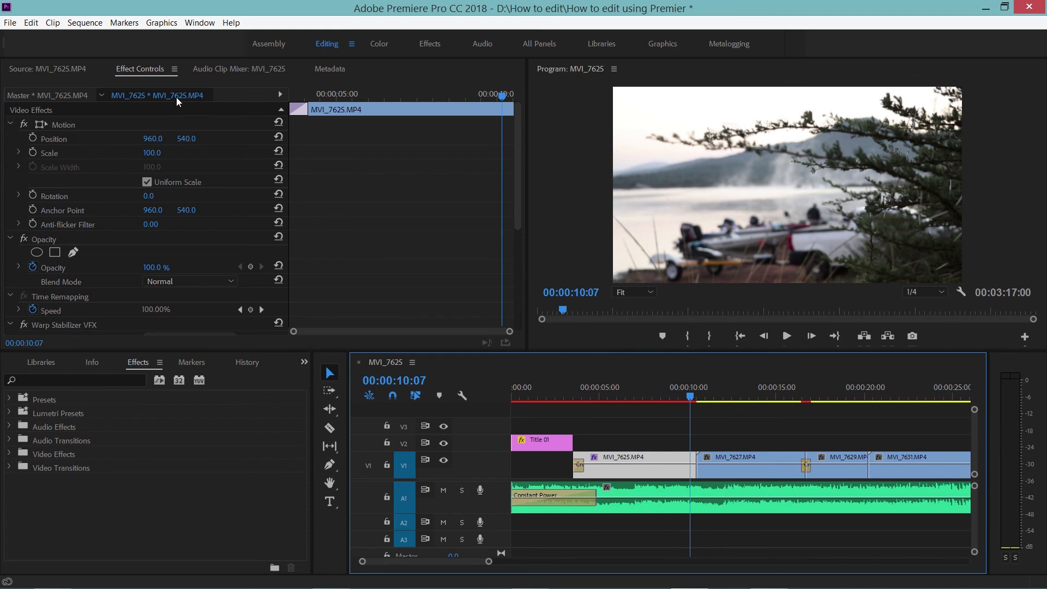
{"action": "left_click_drag", "start_coordinate": [518, 156], "coordinate": [516, 176]}
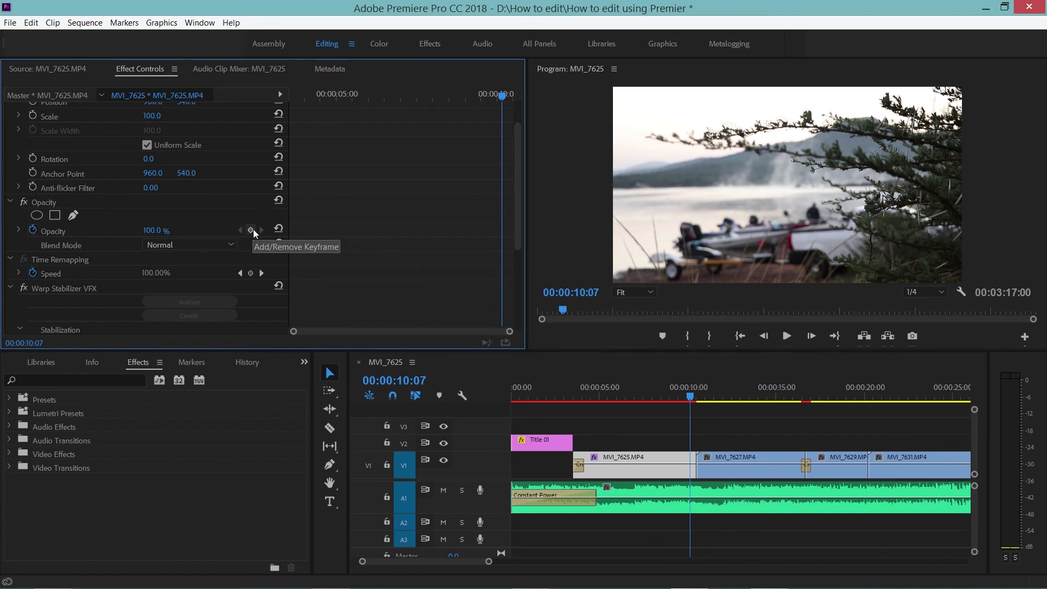
{"action": "left_click_drag", "start_coordinate": [163, 231], "coordinate": [113, 232]}
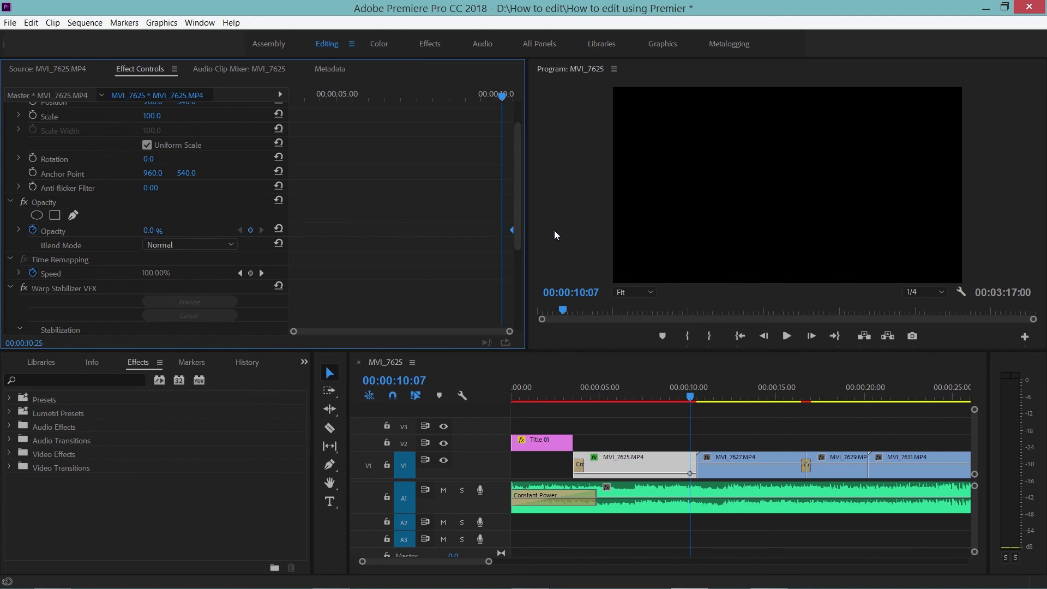
{"action": "left_click_drag", "start_coordinate": [502, 96], "coordinate": [492, 96]}
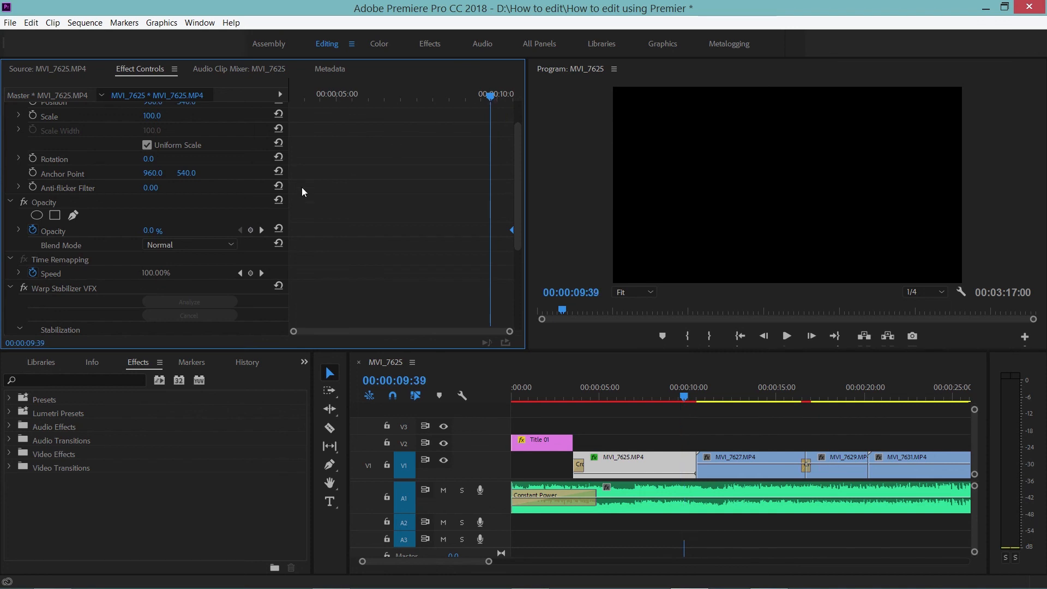
{"action": "left_click_drag", "start_coordinate": [208, 231], "coordinate": [318, 233]}
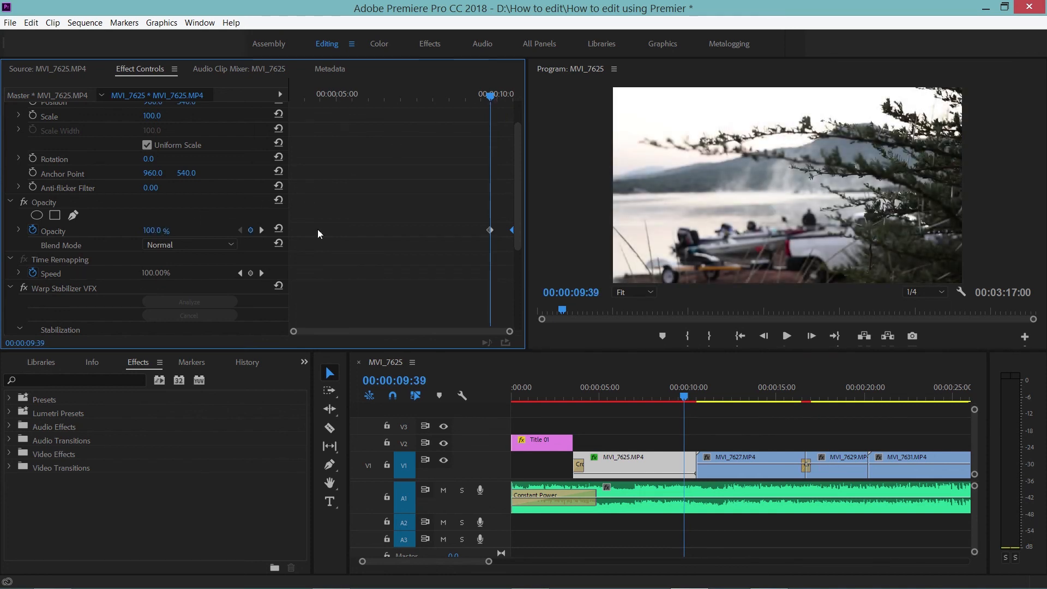
Play the fade-out of MVI_7625.MP4 from 00:00:08:22
{"action": "left_click_drag", "start_coordinate": [490, 96], "coordinate": [447, 97]}
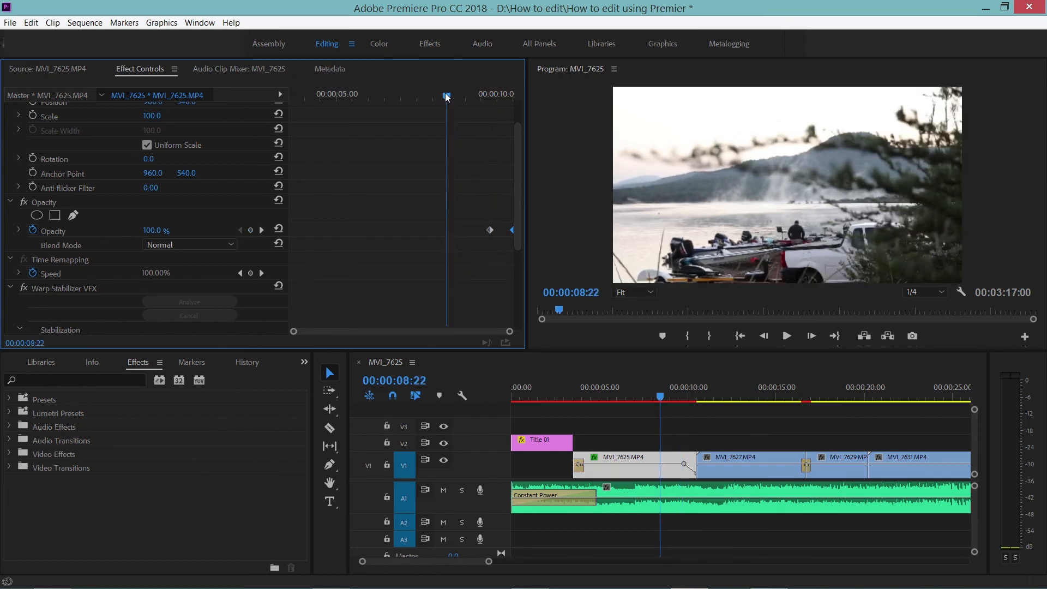
{"action": "left_click", "coordinate": [787, 337]}
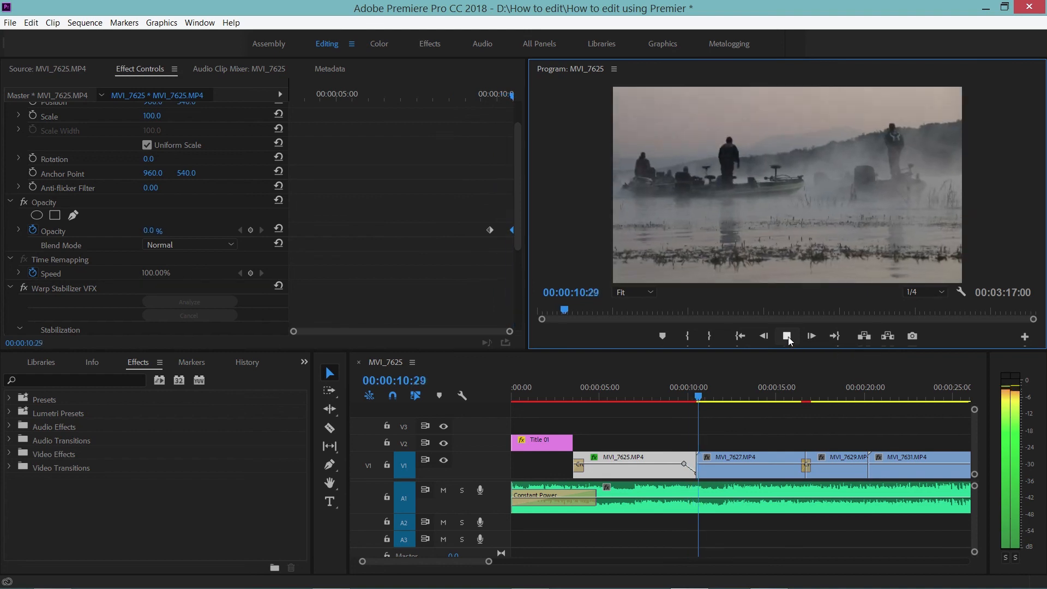
{"action": "left_click", "coordinate": [787, 337]}
Move MVI_7625.MP4's 100% Opacity keyframe earlier to 00:00:09:19 and replay the lengthened fade-out
{"action": "left_click_drag", "start_coordinate": [513, 94], "coordinate": [492, 94]}
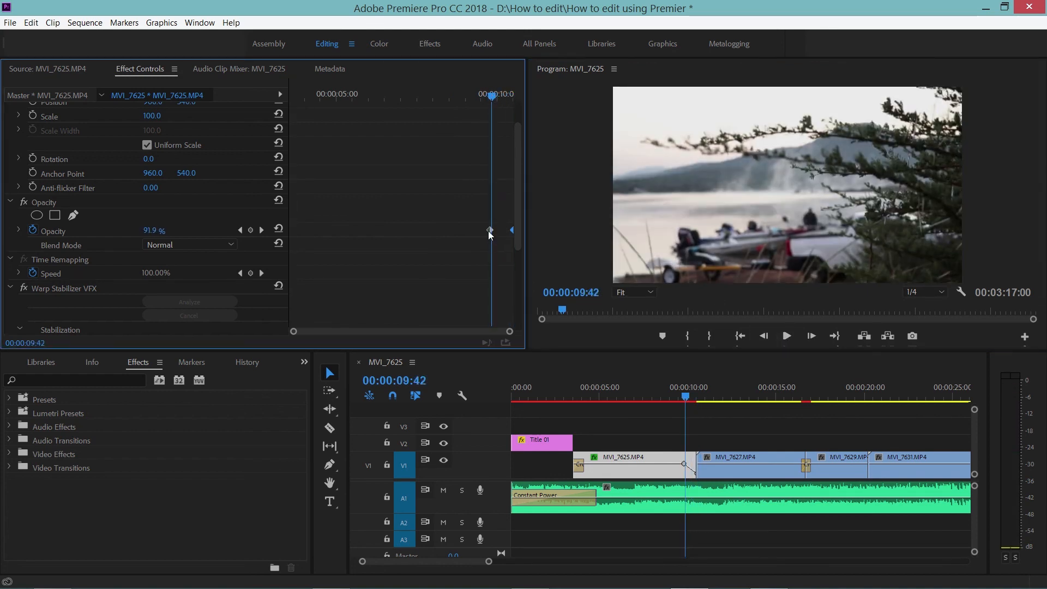
{"action": "left_click_drag", "start_coordinate": [489, 230], "coordinate": [477, 230]}
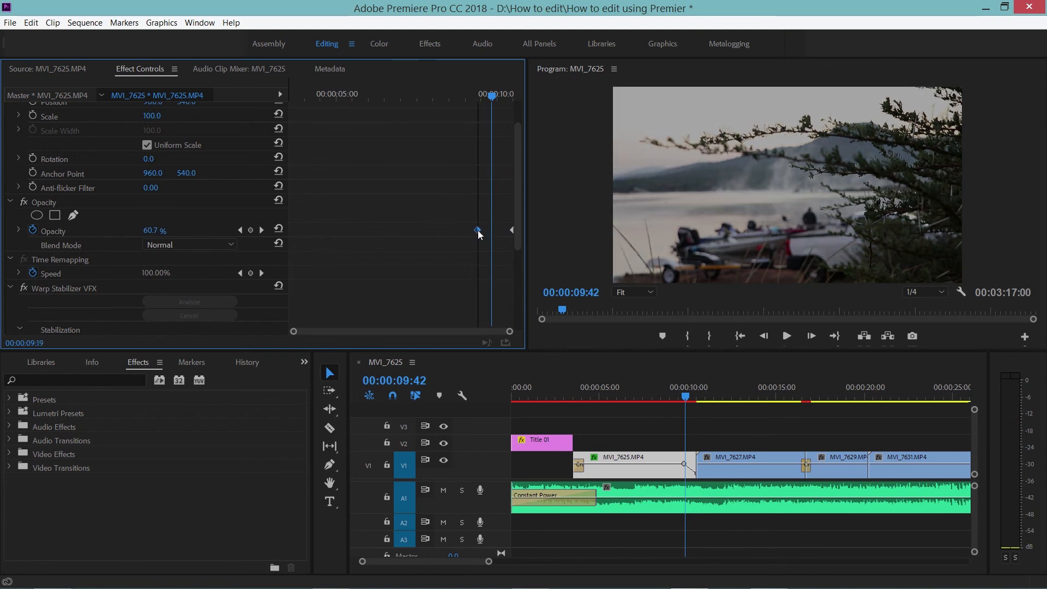
{"action": "left_click_drag", "start_coordinate": [490, 96], "coordinate": [458, 92]}
{"action": "left_click", "coordinate": [786, 334]}
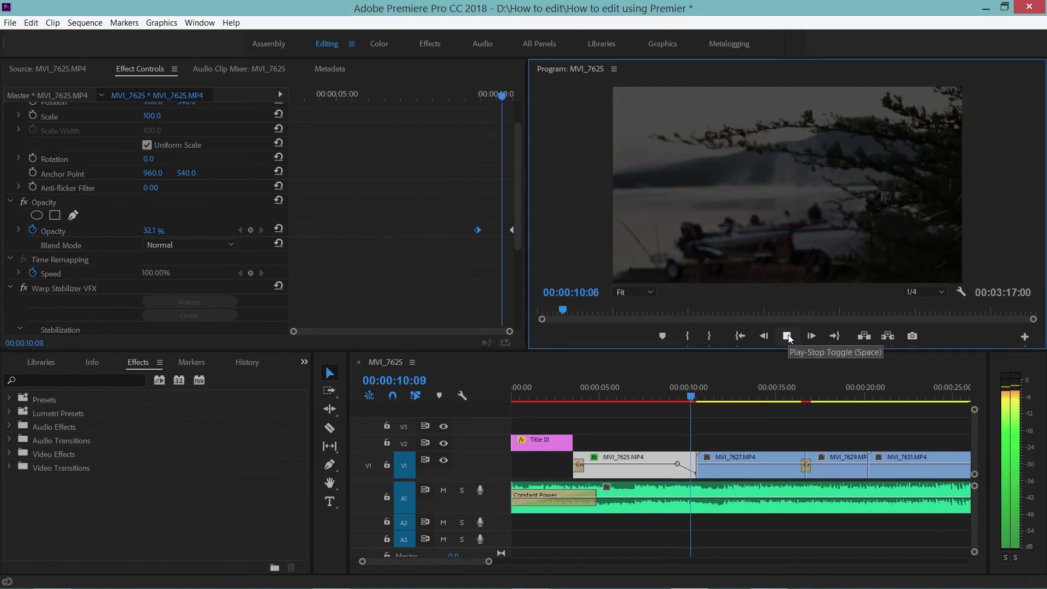
{"action": "left_click", "coordinate": [787, 335]}
{"action": "mouse_move", "coordinate": [513, 96]}
{"action": "left_mouse_down"}
{"action": "mouse_move", "coordinate": [499, 94]}
{"action": "mouse_move", "coordinate": [516, 97]}
{"action": "left_mouse_up"}
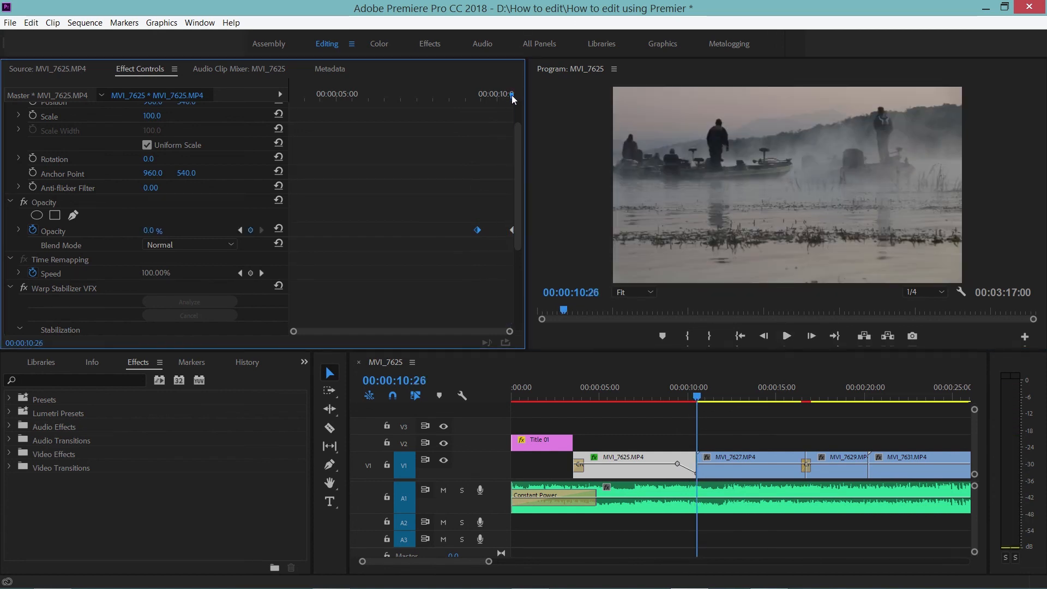
Fade in MVI_7627.MP4 with Opacity keyframes of 0% at the clip's start and 100% at 00:00:11:39
{"action": "left_click", "coordinate": [716, 456]}
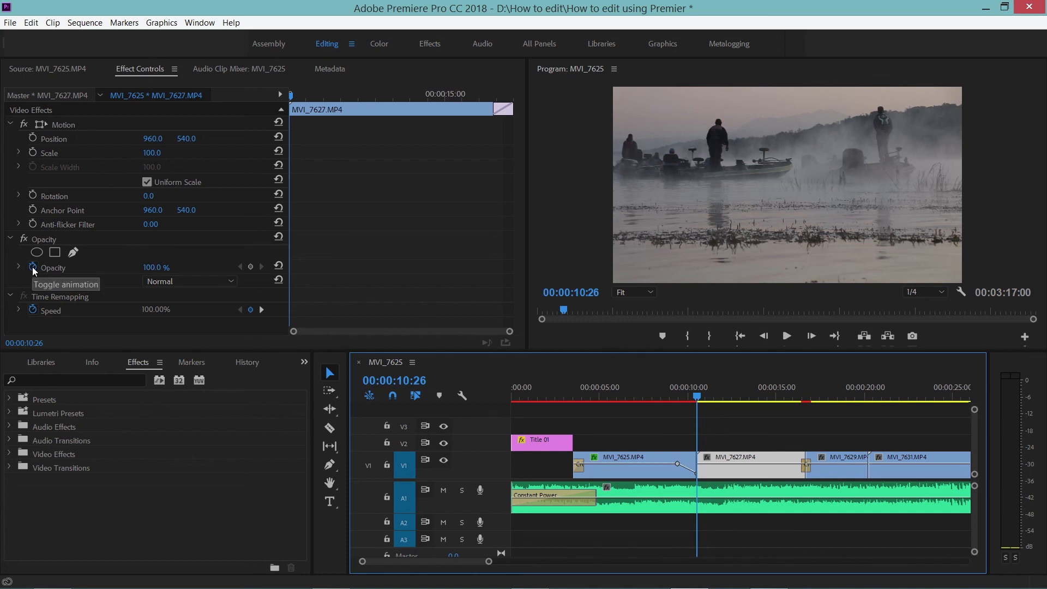
{"action": "left_click_drag", "start_coordinate": [153, 267], "coordinate": [99, 267]}
{"action": "left_click_drag", "start_coordinate": [291, 96], "coordinate": [335, 98]}
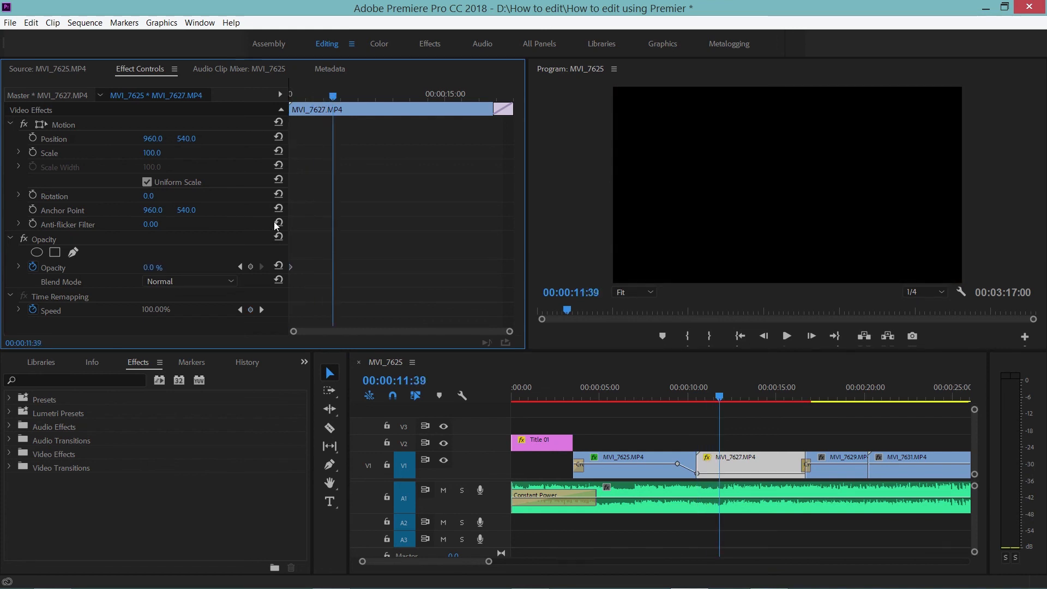
{"action": "left_click_drag", "start_coordinate": [153, 267], "coordinate": [209, 267]}
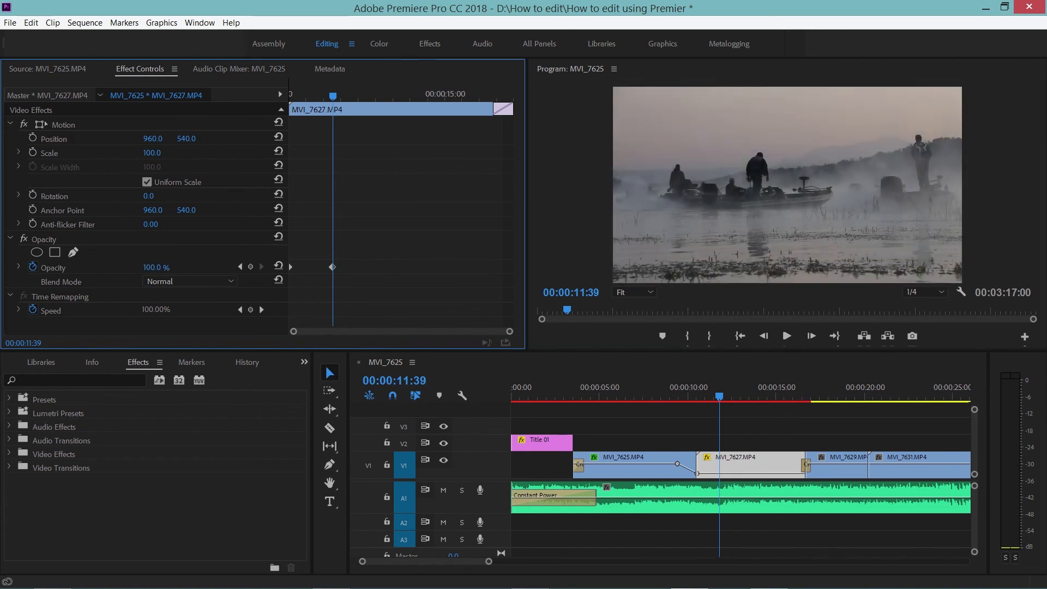
Play the fade between MVI_7625.MP4 and MVI_7627.MP4 from 00:00:08:21
{"action": "left_click", "coordinate": [661, 386]}
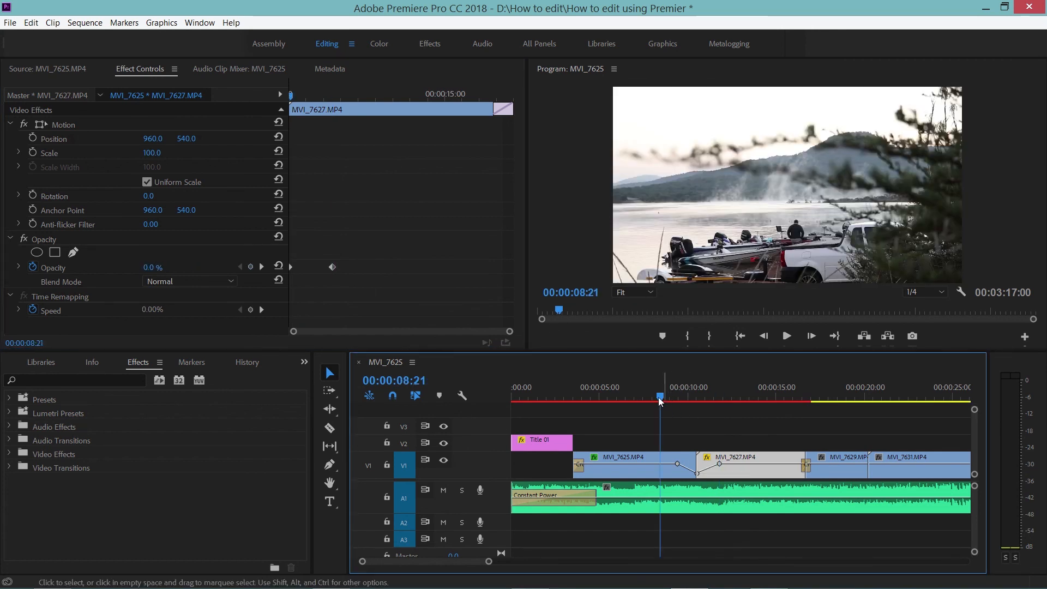
{"action": "left_click", "coordinate": [783, 338]}
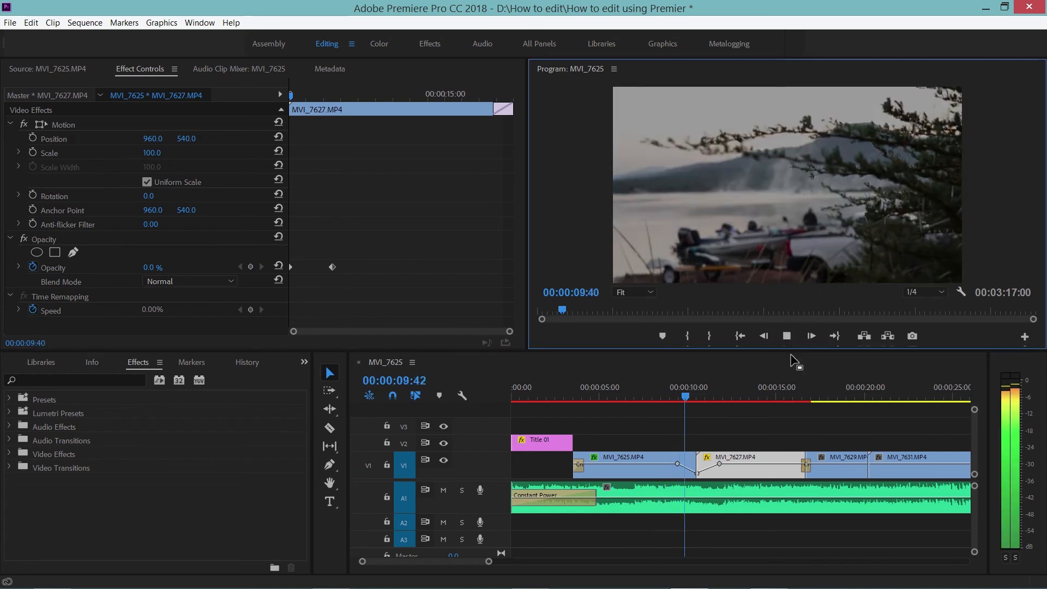
{"action": "left_click", "coordinate": [787, 336]}
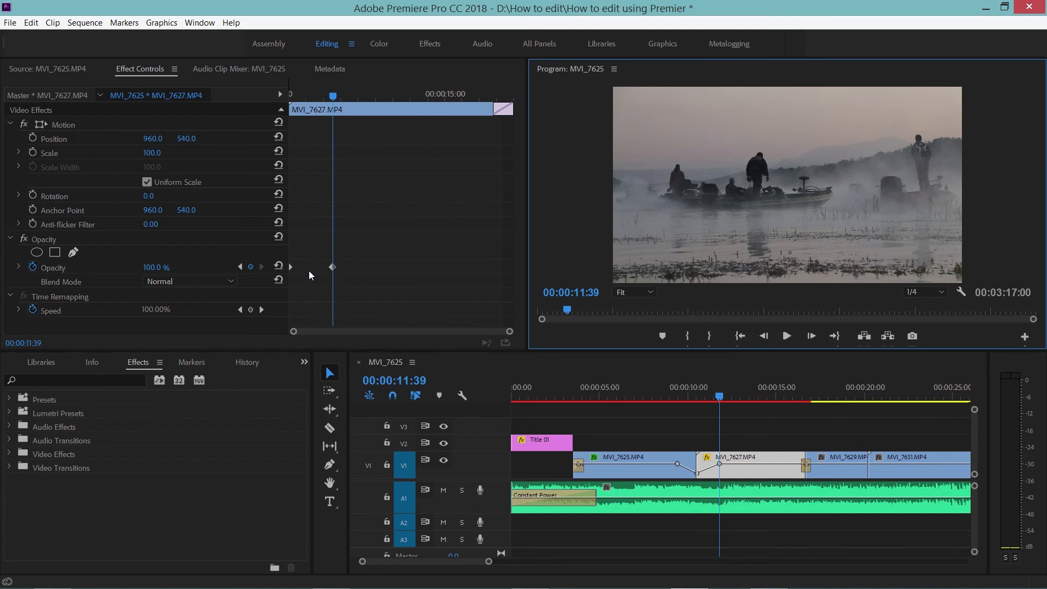
Select MVI_7625.MP4 and scrub through its section of the sequence to 00:00:08:42
{"action": "left_click", "coordinate": [607, 391]}
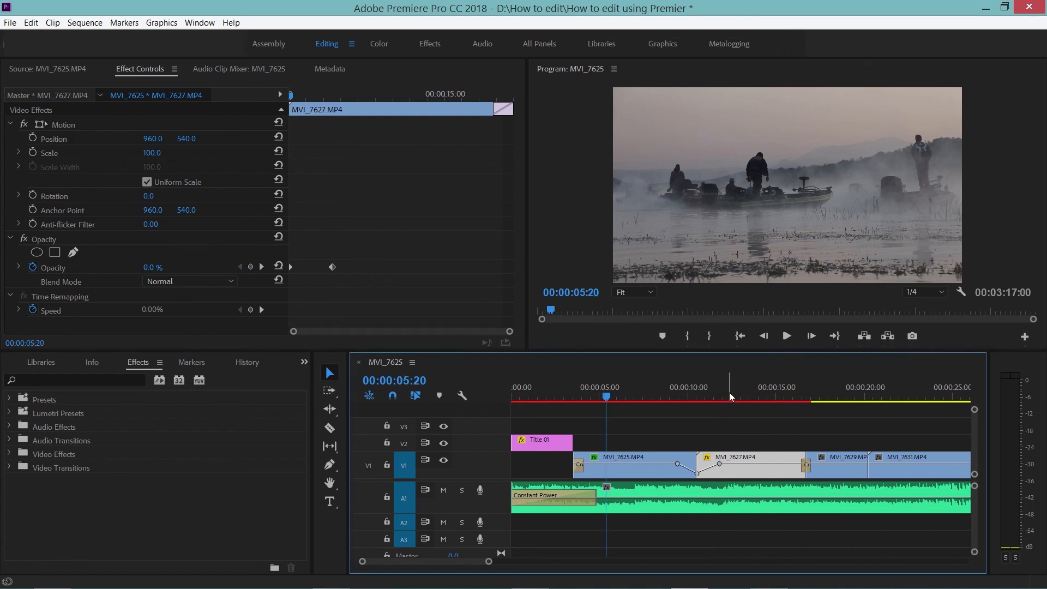
{"action": "left_click", "coordinate": [633, 462]}
{"action": "mouse_move", "coordinate": [636, 464]}
{"action": "left_mouse_down"}
{"action": "mouse_move", "coordinate": [636, 474]}
{"action": "mouse_move", "coordinate": [637, 464]}
{"action": "left_mouse_up"}
{"action": "left_click_drag", "start_coordinate": [699, 398], "coordinate": [669, 392]}
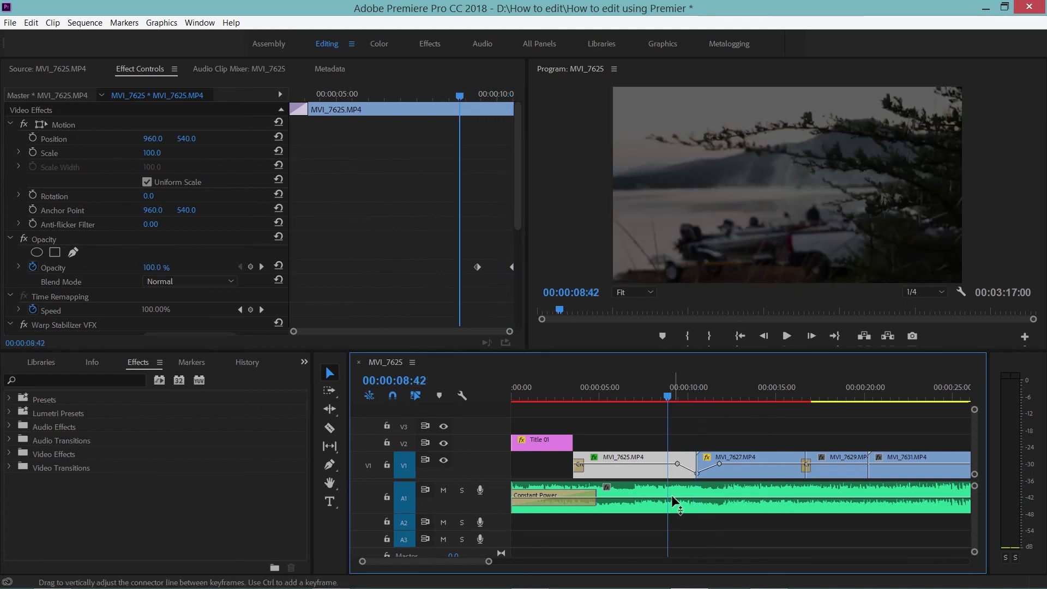
Enlarge the Audio 1 track, lower the music clip's volume all the way to silence and play the sequence
{"action": "left_click", "coordinate": [669, 500]}
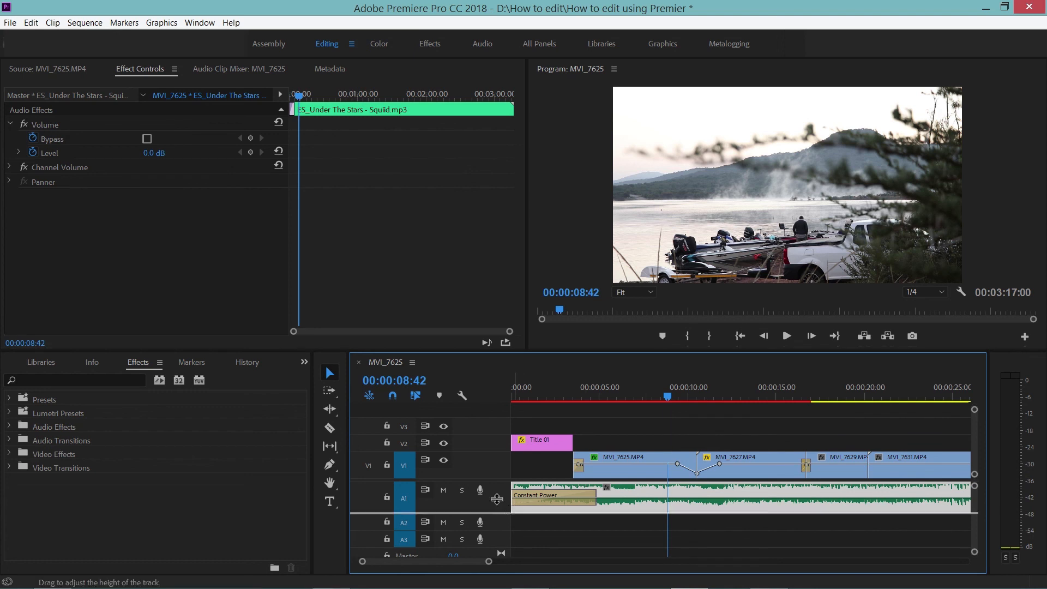
{"action": "left_click_drag", "start_coordinate": [495, 498], "coordinate": [492, 518]}
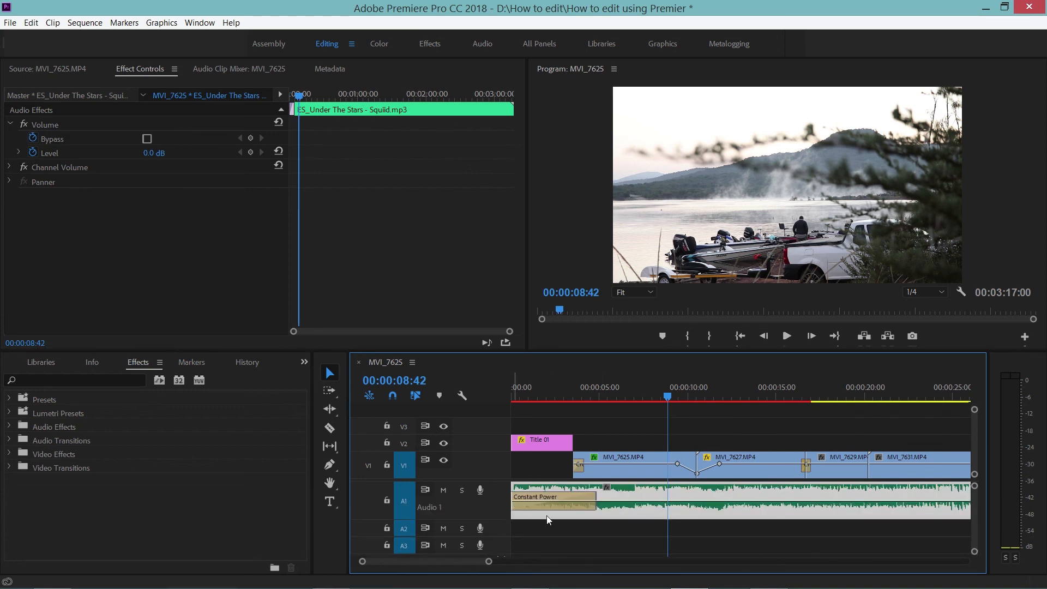
{"action": "left_click_drag", "start_coordinate": [650, 506], "coordinate": [652, 524]}
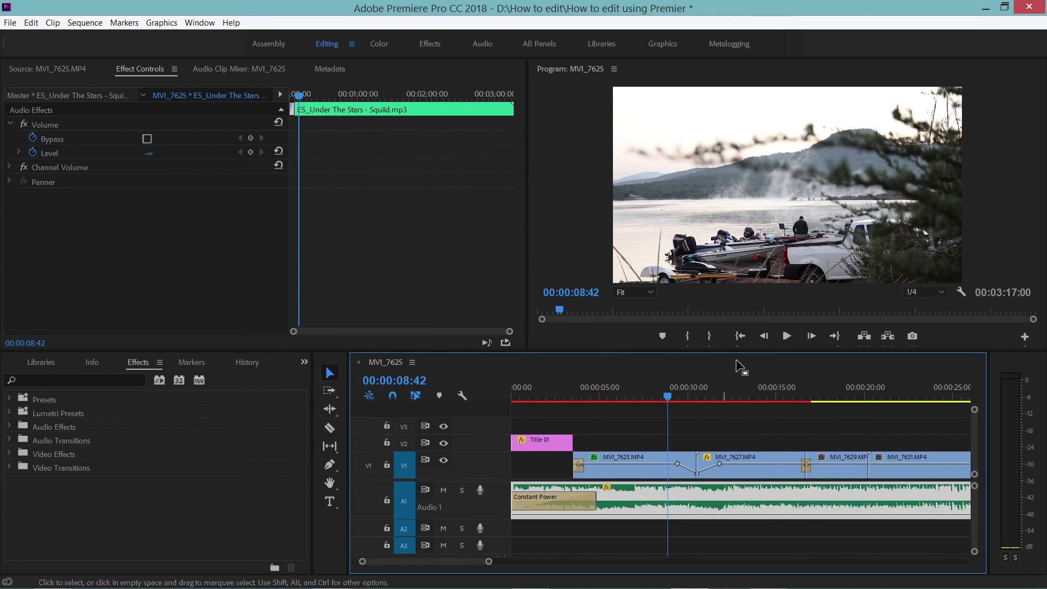
{"action": "left_click", "coordinate": [786, 336]}
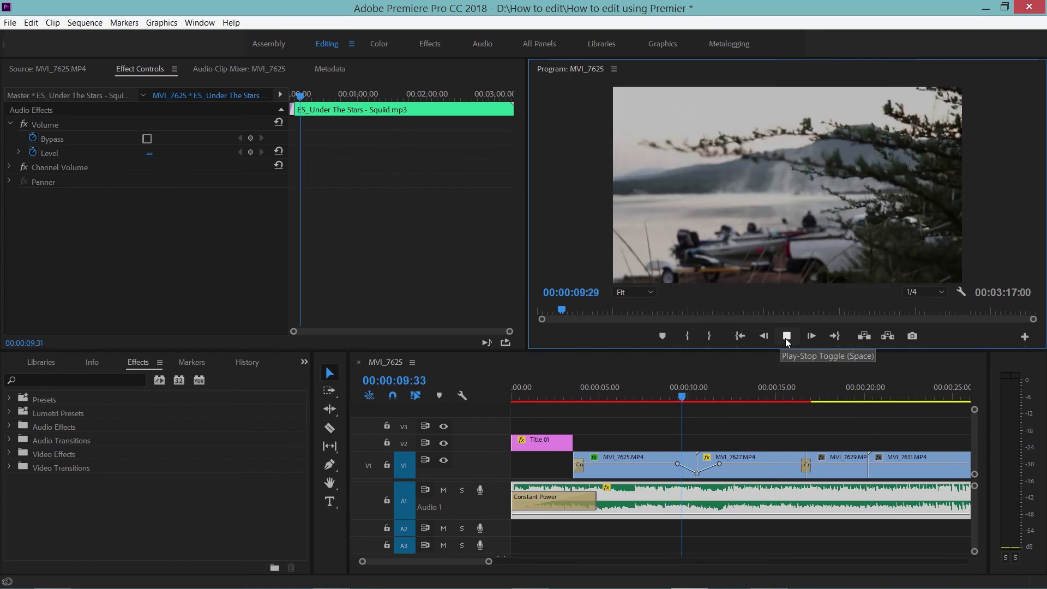
Raise the music clip's volume to 6.0 dB and play the sequence from 00:00:09:42
{"action": "left_click_drag", "start_coordinate": [714, 516], "coordinate": [711, 376]}
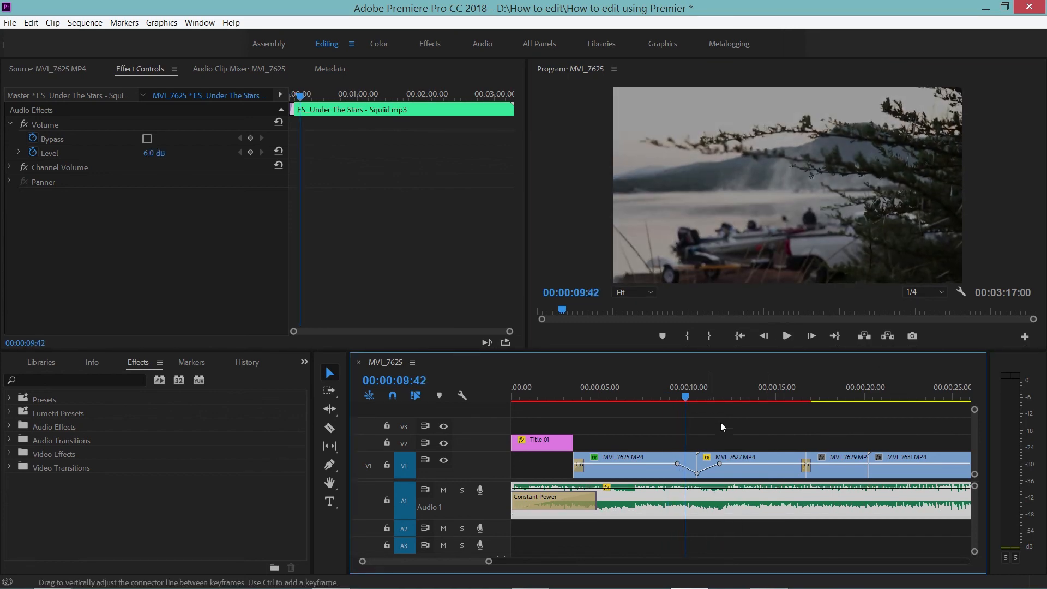
{"action": "left_click", "coordinate": [787, 339]}
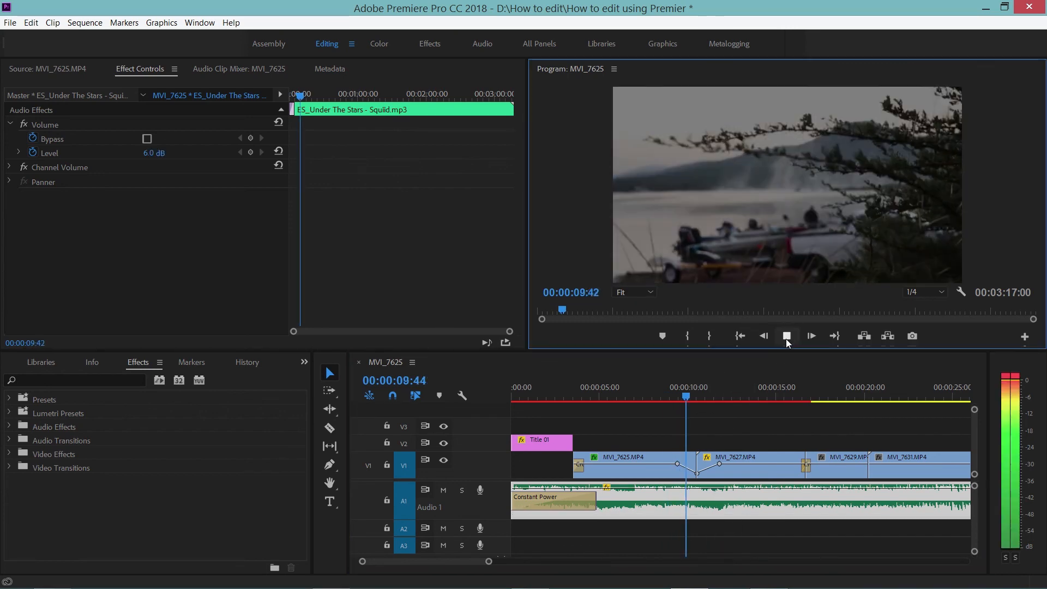
{"action": "left_click", "coordinate": [787, 339]}
Lower the music clip's volume to -4.7 dB and play the sequence to check its loudness
{"action": "left_click_drag", "start_coordinate": [732, 487], "coordinate": [734, 528]}
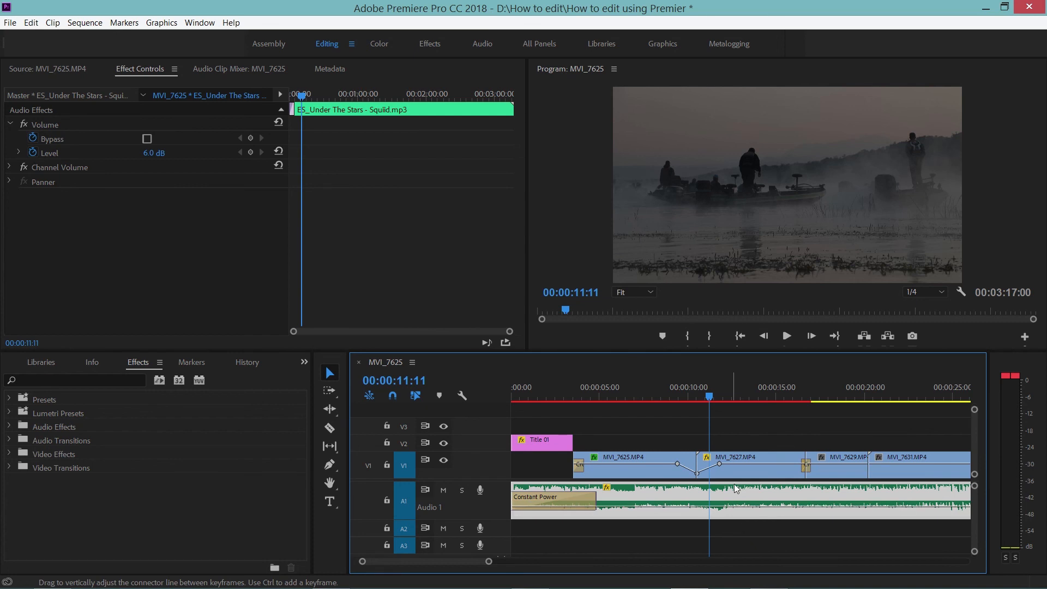
{"action": "left_click", "coordinate": [789, 340]}
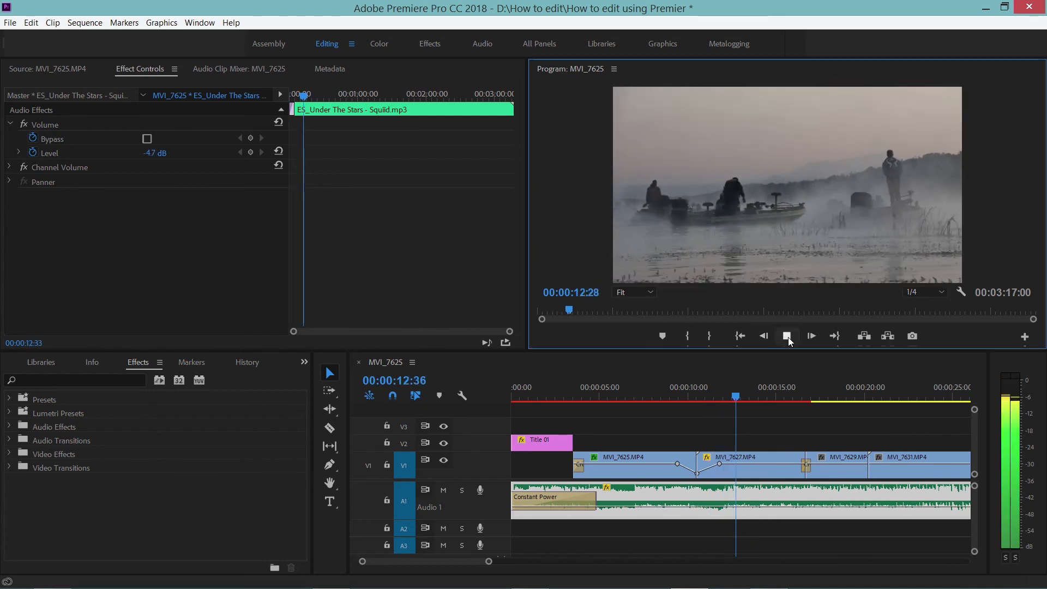
{"action": "left_click", "coordinate": [787, 336]}
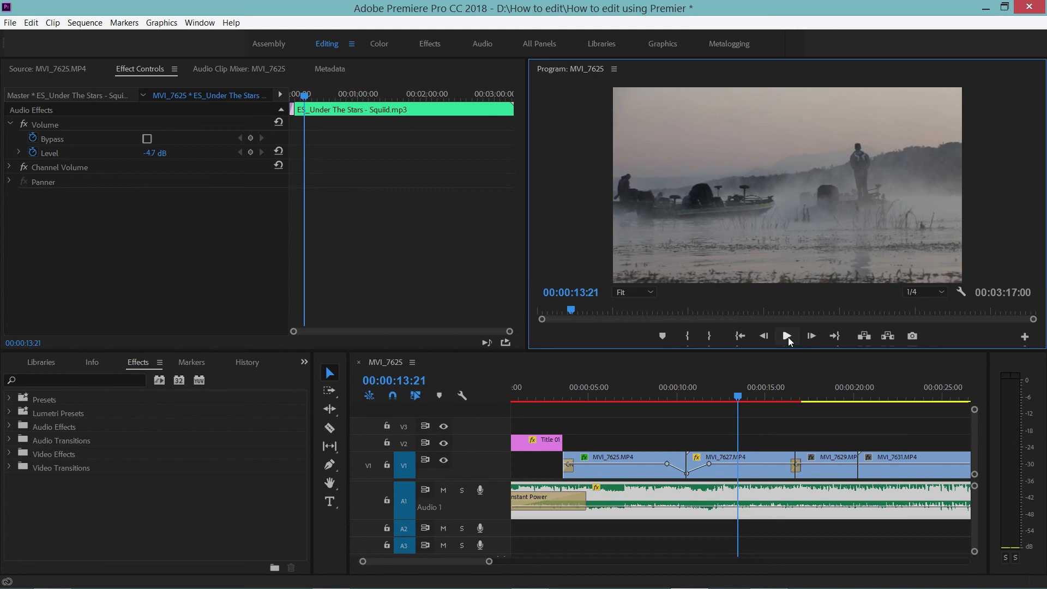
Create a 1920 × 1080 adjustment layer in the project at 50.00 fps with square pixels
{"action": "left_click", "coordinate": [650, 397]}
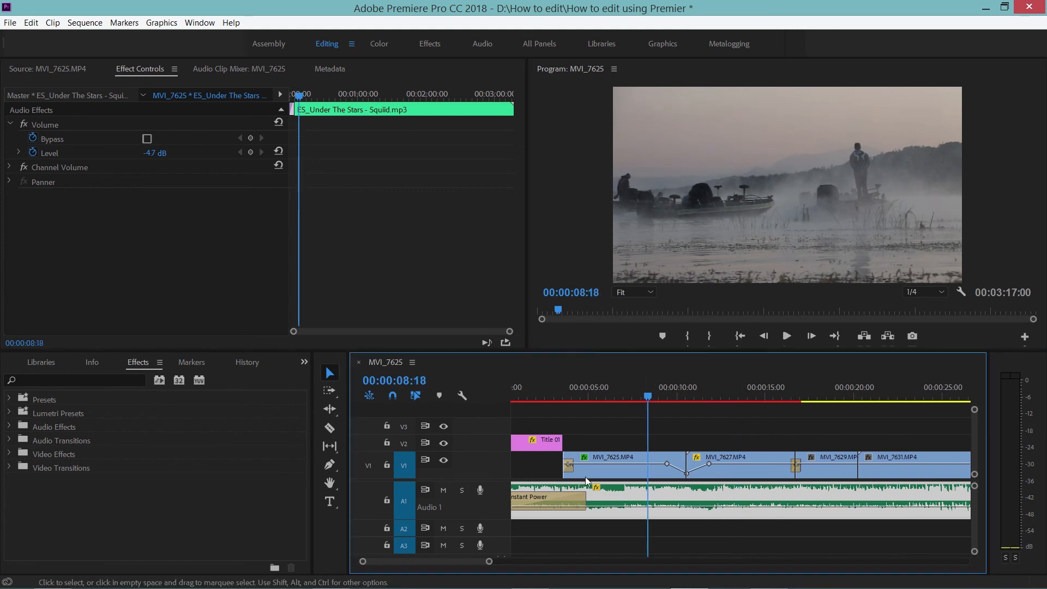
{"action": "left_click_drag", "start_coordinate": [488, 561], "coordinate": [528, 561]}
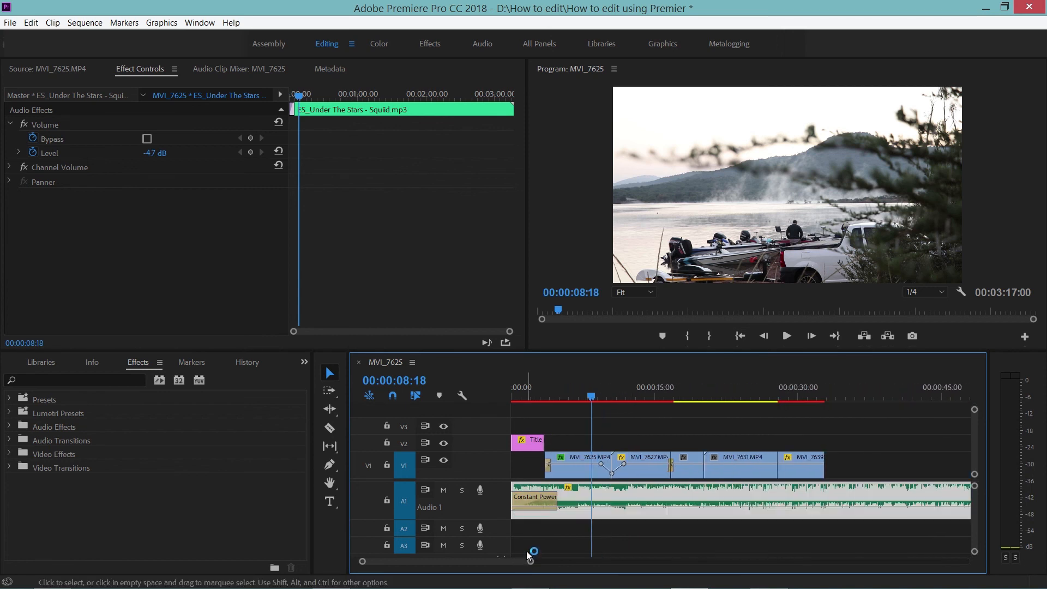
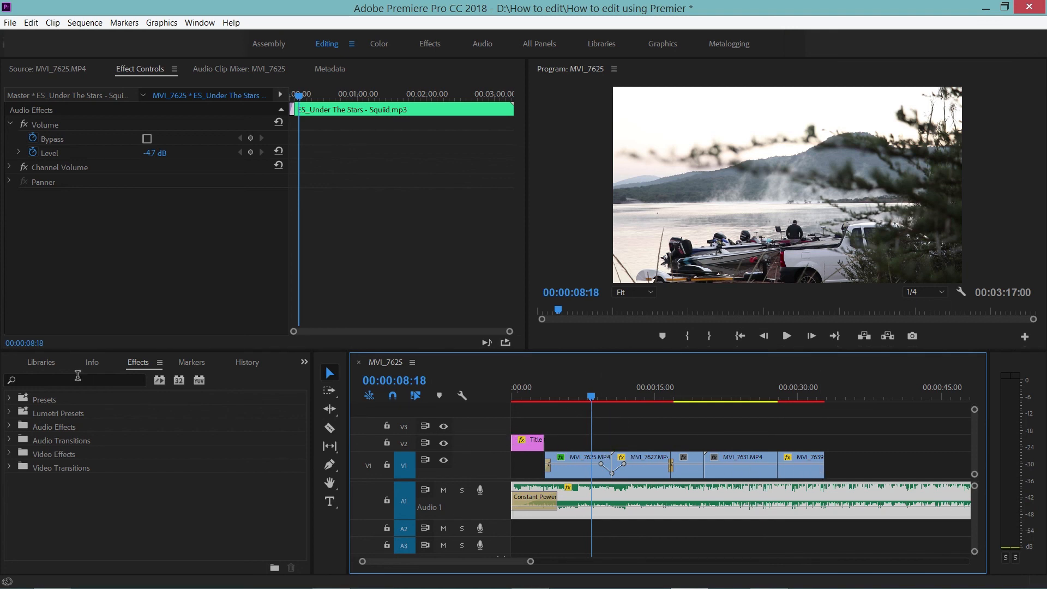
{"action": "left_click", "coordinate": [304, 363]}
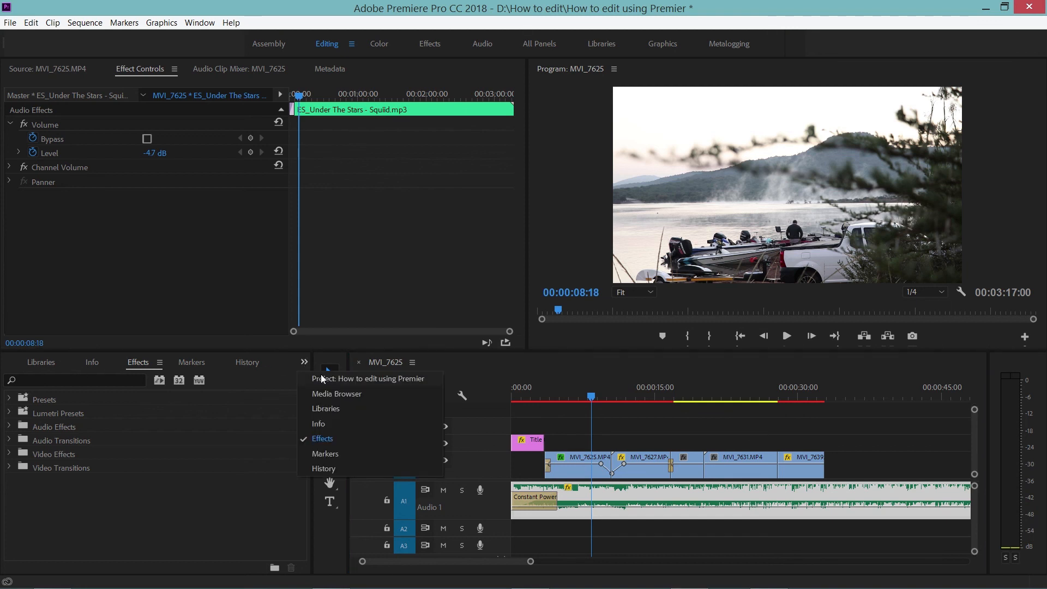
{"action": "left_click", "coordinate": [322, 378]}
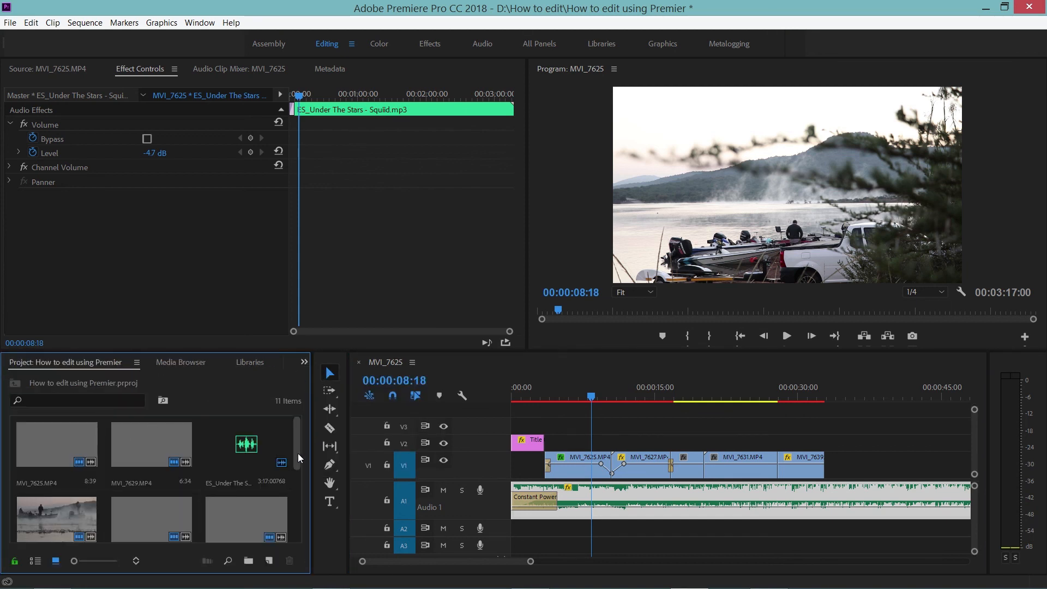
{"action": "left_click", "coordinate": [269, 561]}
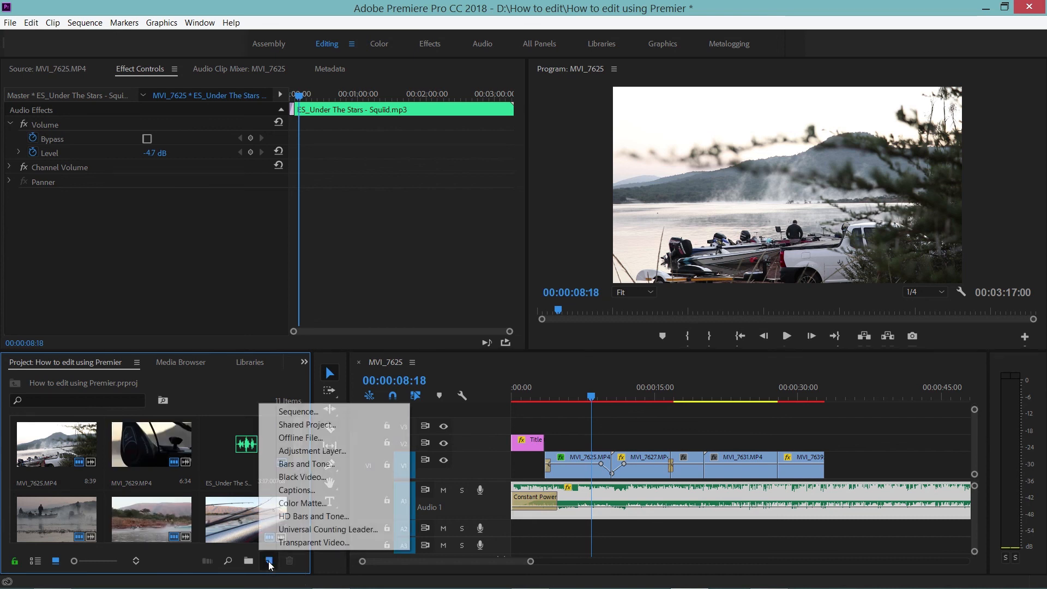
{"action": "left_click", "coordinate": [303, 452]}
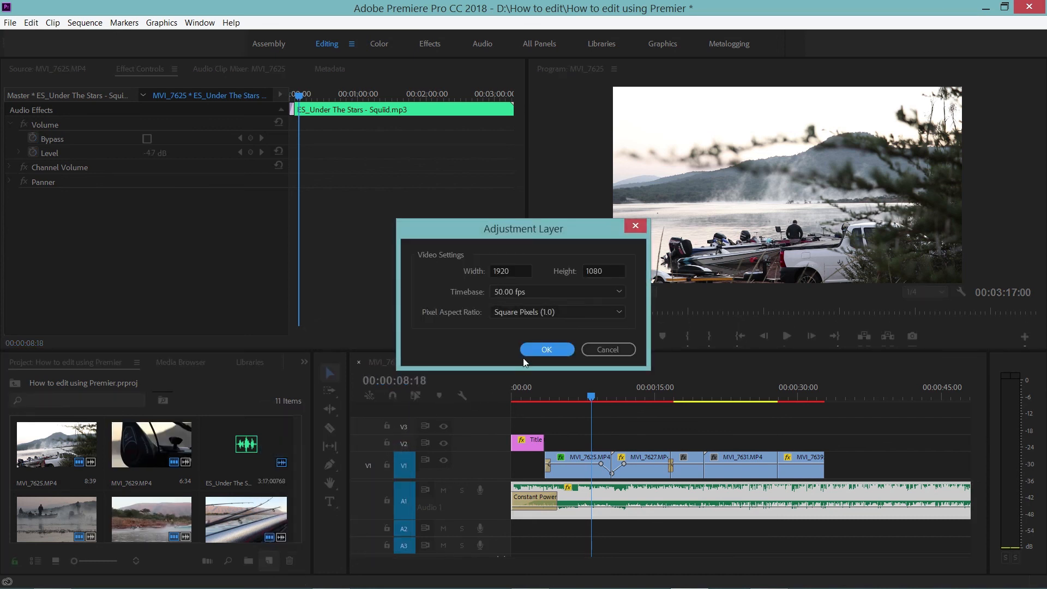
{"action": "left_click", "coordinate": [545, 350]}
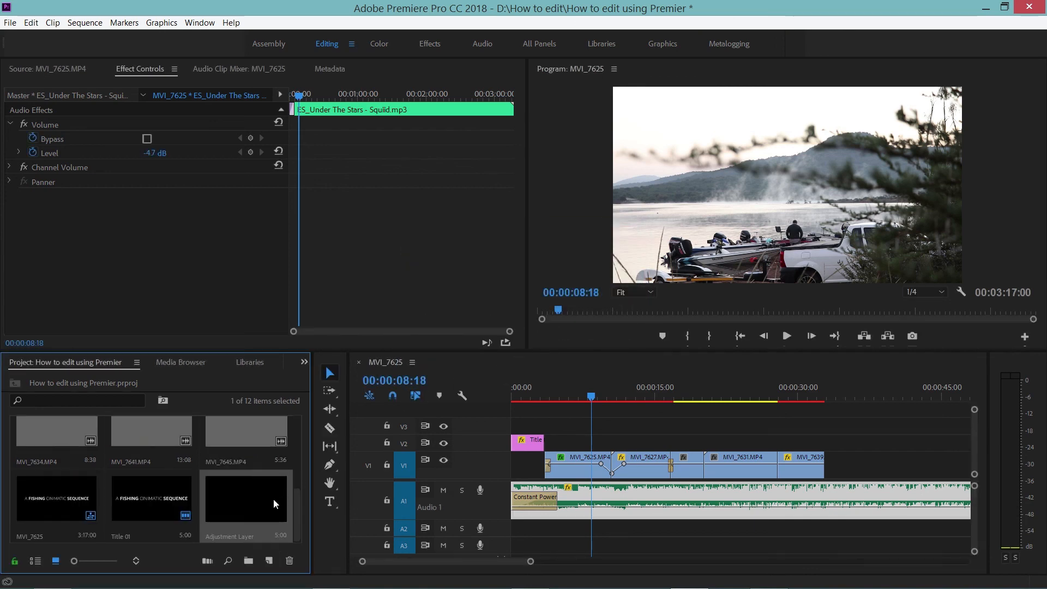
{"action": "left_click", "coordinate": [9, 23]}
{"action": "mouse_move", "coordinate": [91, 40]}
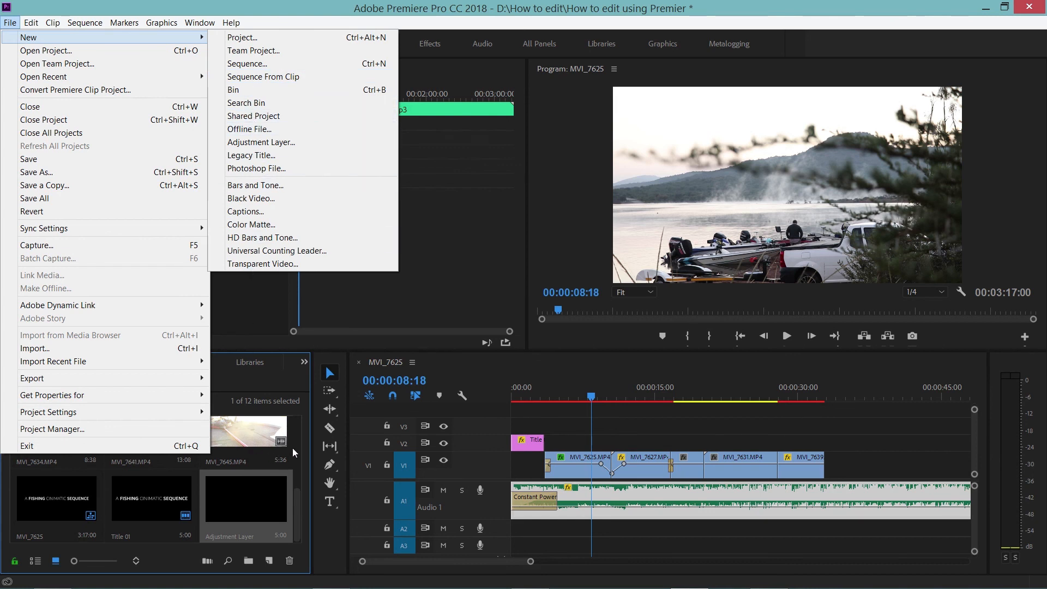
{"action": "left_click", "coordinate": [275, 469]}
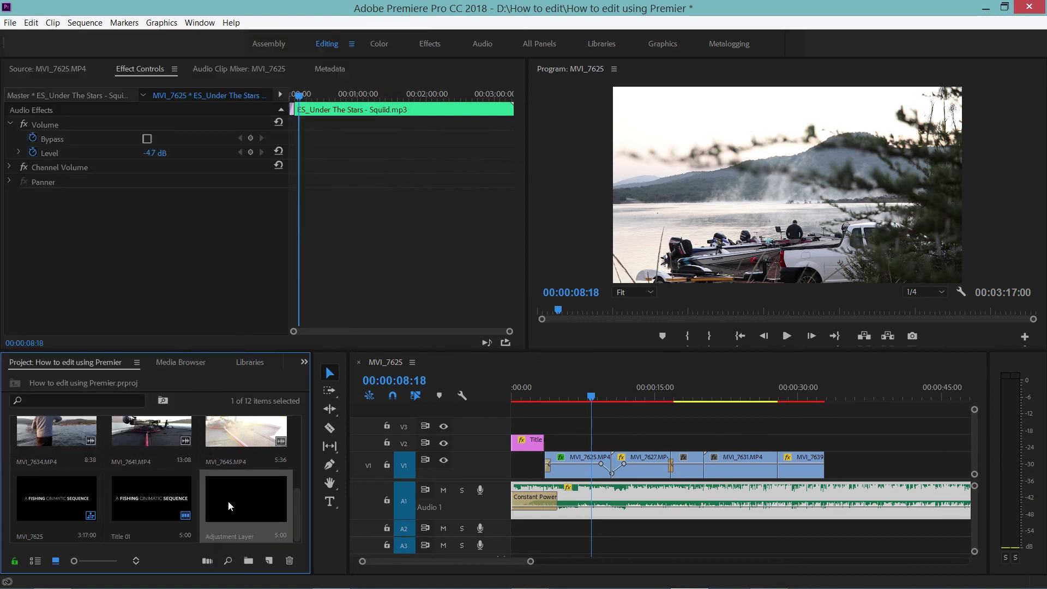
Place the adjustment layer on V3 and extend it from the sequence start to the end of the last video clip
{"action": "left_click_drag", "start_coordinate": [223, 500], "coordinate": [602, 422]}
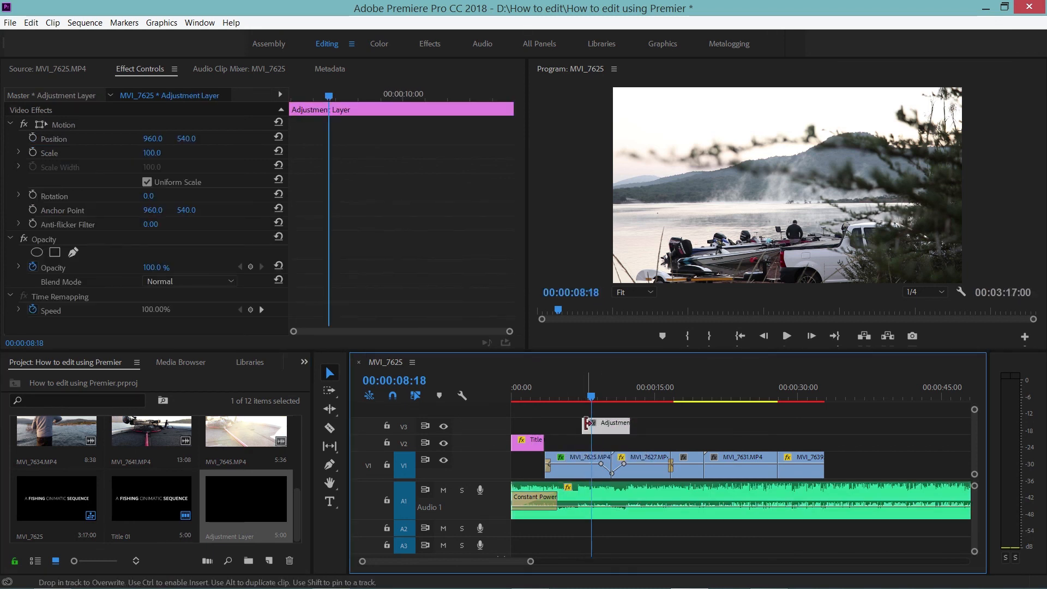
{"action": "left_click_drag", "start_coordinate": [510, 418], "coordinate": [511, 424]}
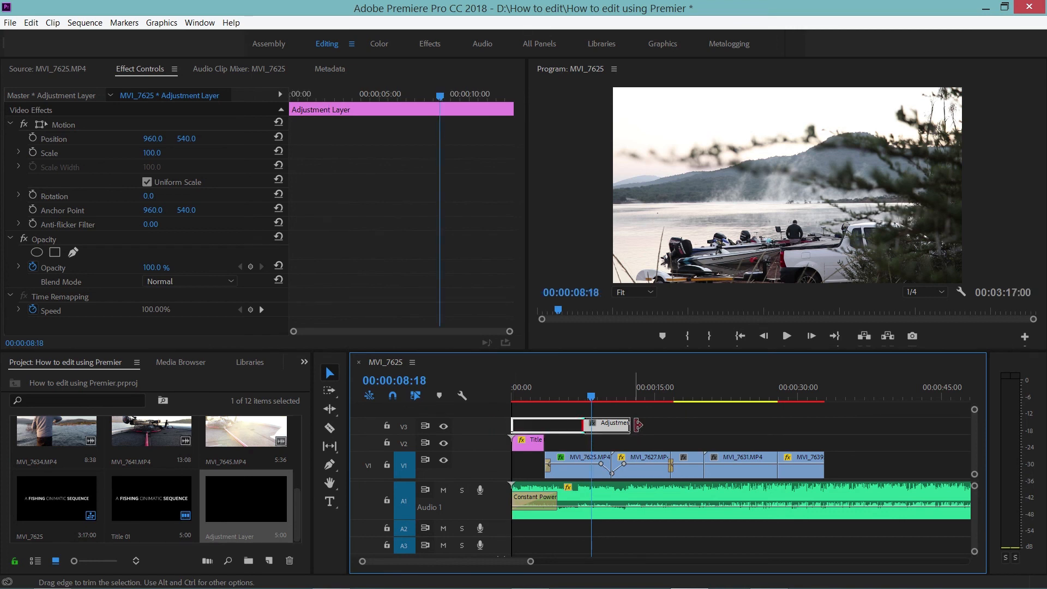
{"action": "left_click_drag", "start_coordinate": [630, 424], "coordinate": [818, 426]}
Apply the BLOCK DISTORTION preset from the -ERROR- glitch pack to the adjustment layer and play it from 00:00:14:09
{"action": "left_click", "coordinate": [669, 396]}
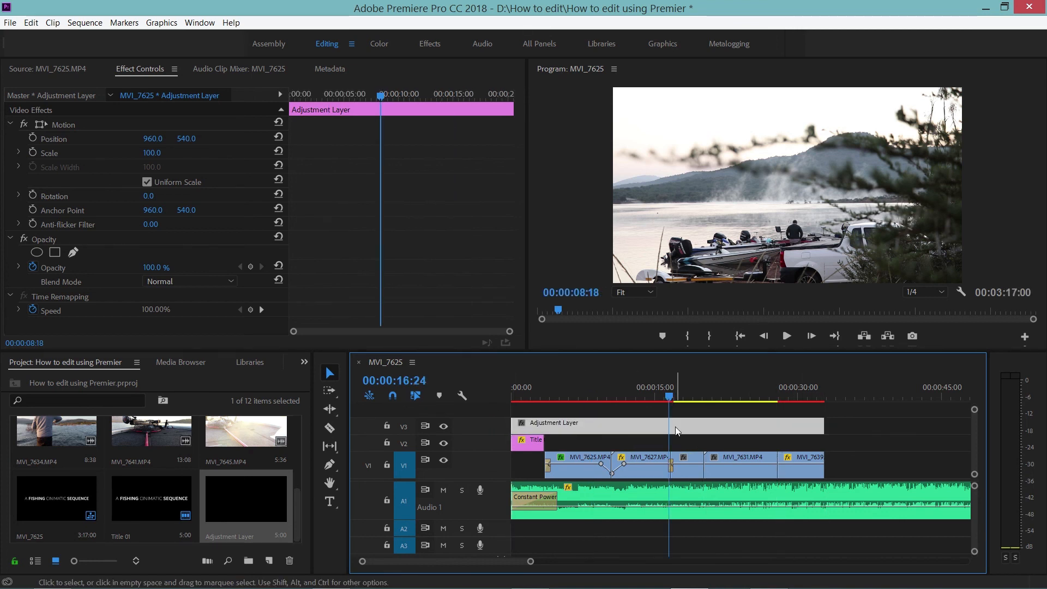
{"action": "left_click", "coordinate": [647, 396]}
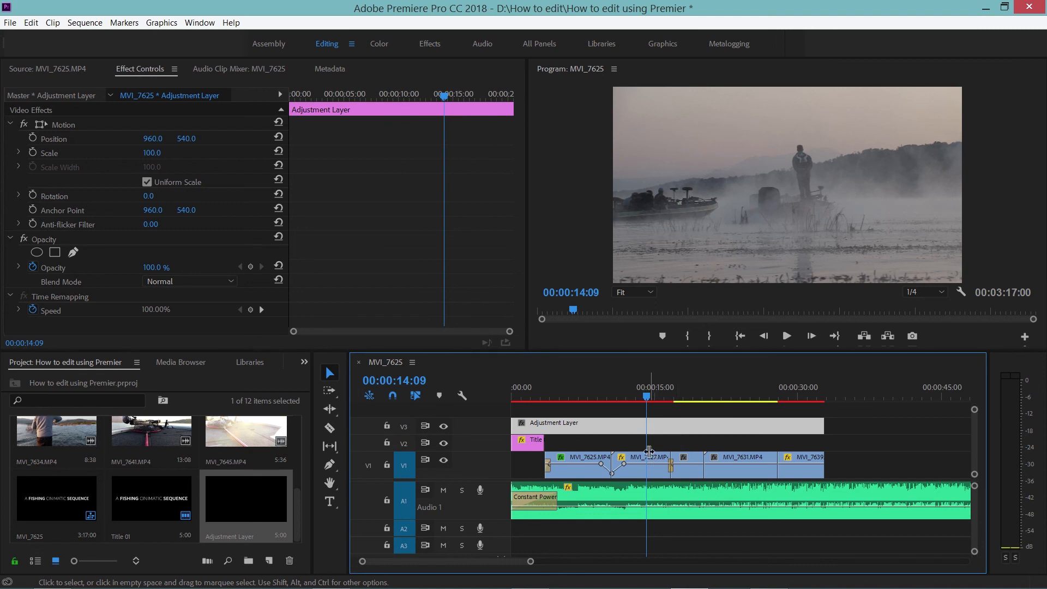
{"action": "left_click", "coordinate": [425, 44]}
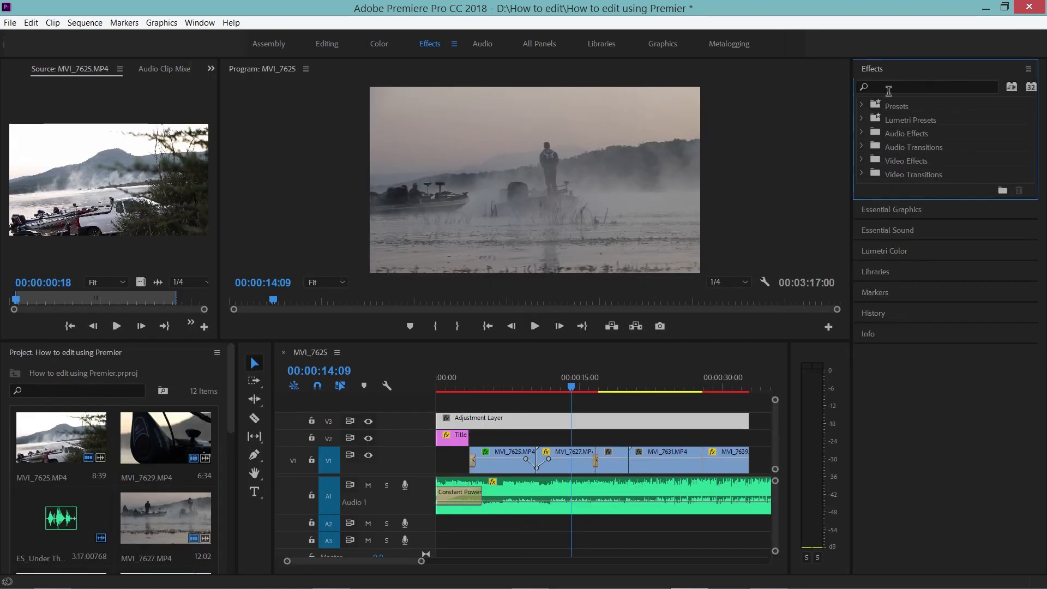
{"action": "left_click", "coordinate": [862, 105]}
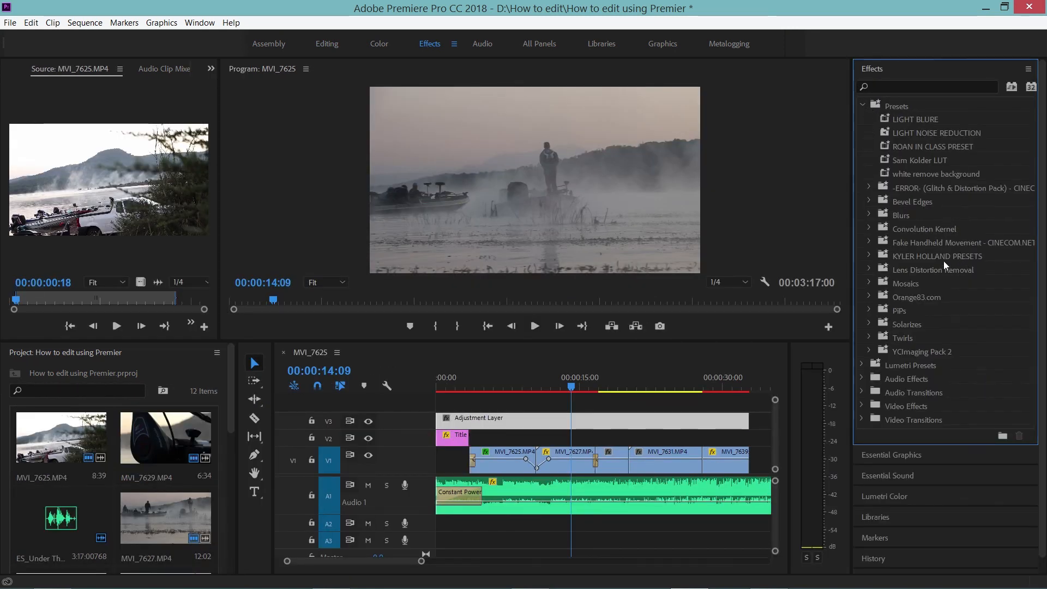
{"action": "left_click", "coordinate": [870, 187]}
{"action": "left_click_drag", "start_coordinate": [921, 203], "coordinate": [593, 430]}
{"action": "left_click", "coordinate": [535, 327]}
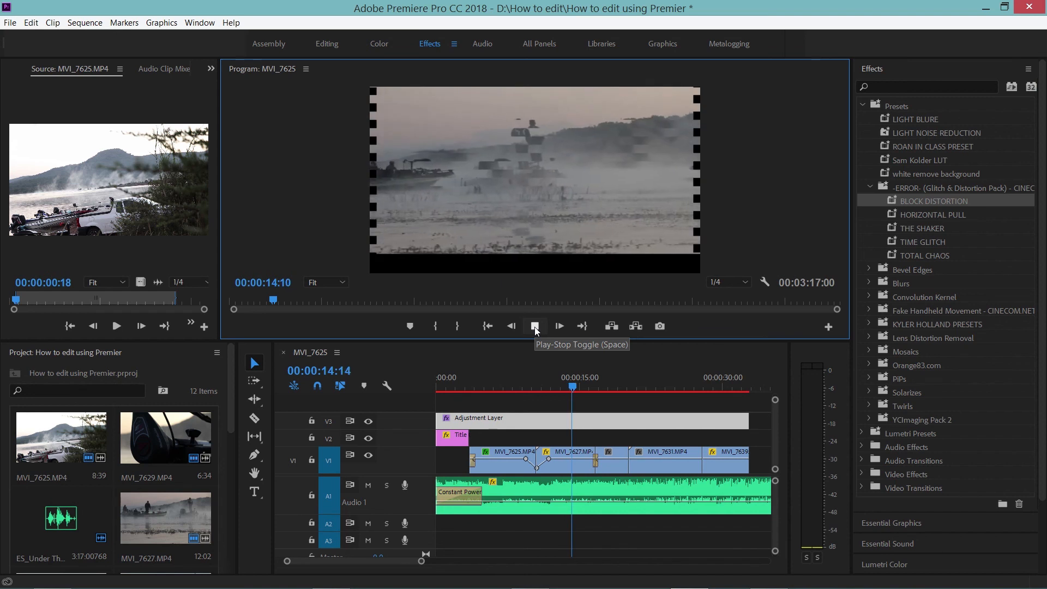
{"action": "left_click", "coordinate": [535, 327]}
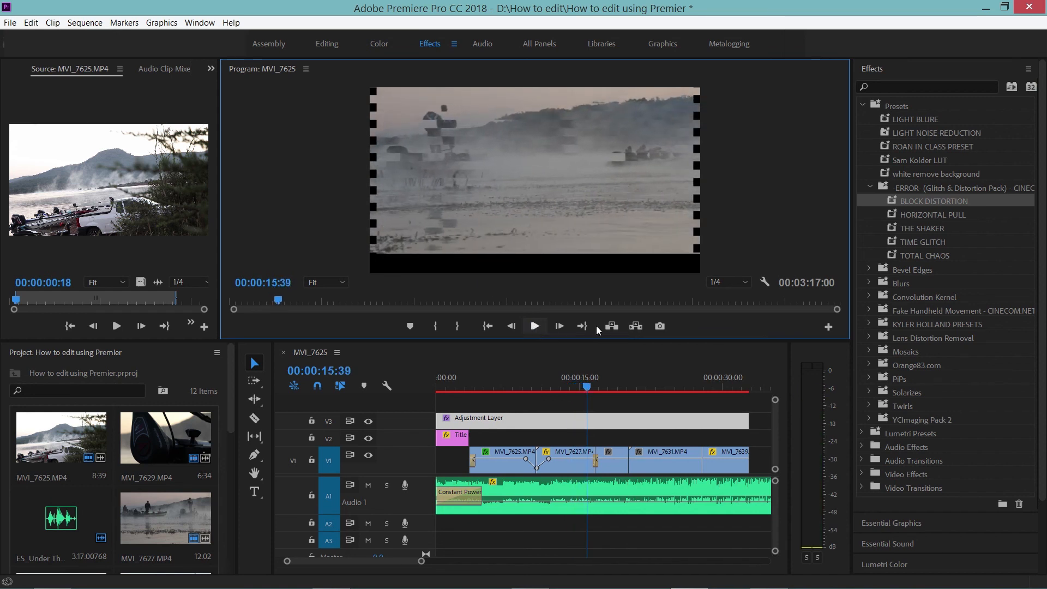
Apply BLOCK DISTORTION to the adjustment layer again, play it with Audio 1 temporarily muted, and restore the track's sound
{"action": "left_click_drag", "start_coordinate": [907, 202], "coordinate": [578, 428]}
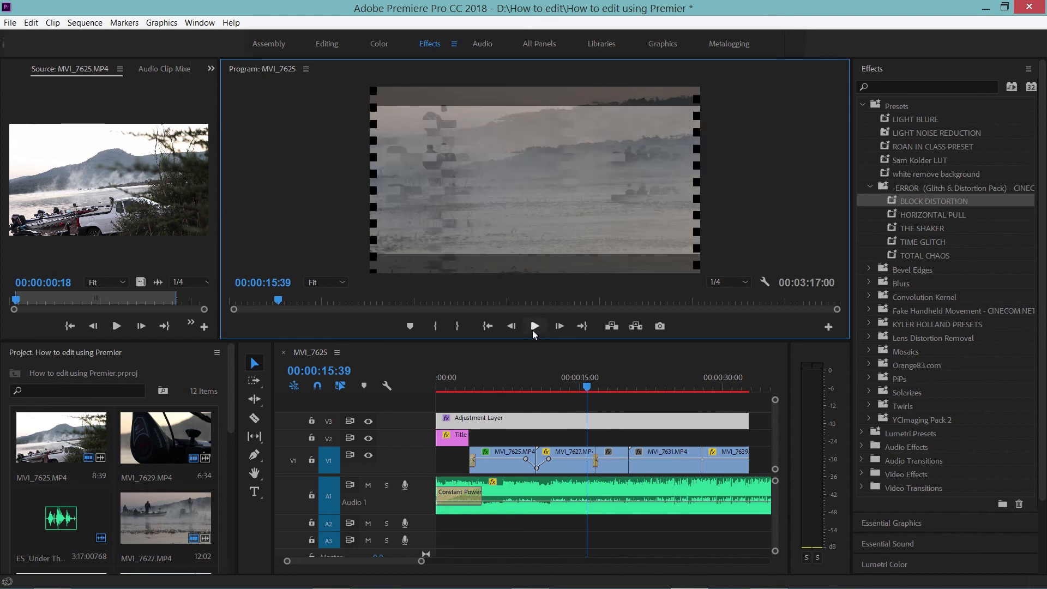
{"action": "left_click", "coordinate": [368, 485]}
{"action": "left_click", "coordinate": [534, 327]}
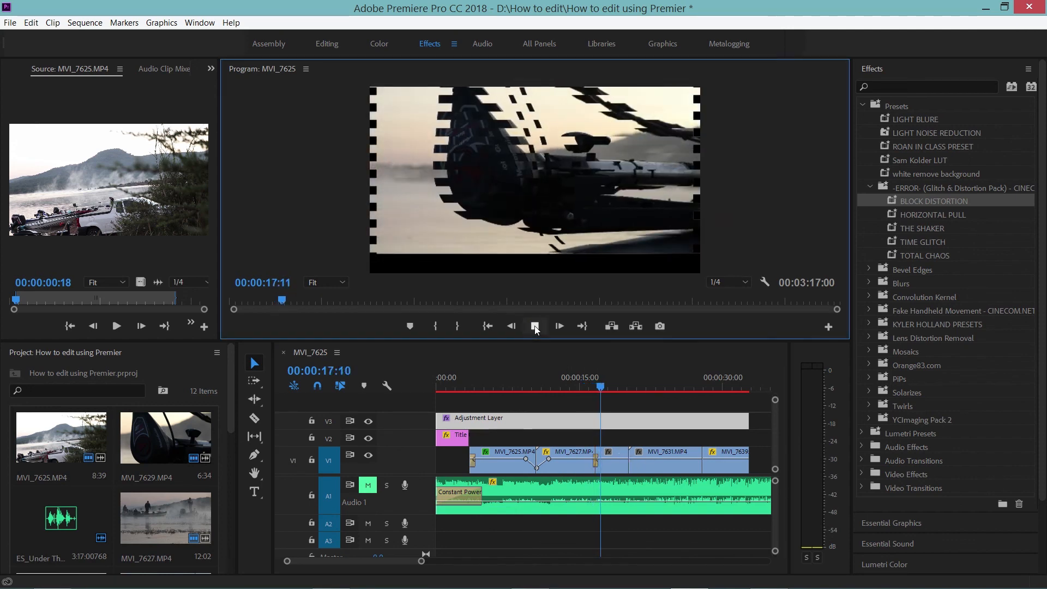
{"action": "left_click", "coordinate": [535, 326]}
{"action": "left_click", "coordinate": [370, 487]}
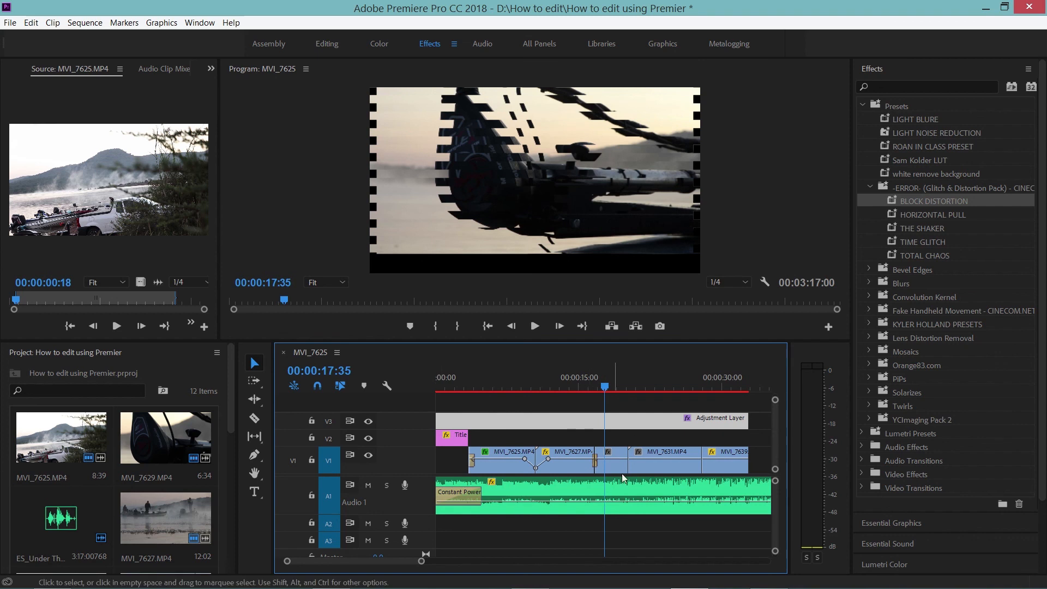
Undo the BLOCK DISTORTION presets on the adjustment layer and switch to the Color workspace
{"action": "key", "text": "ctrl+z"}
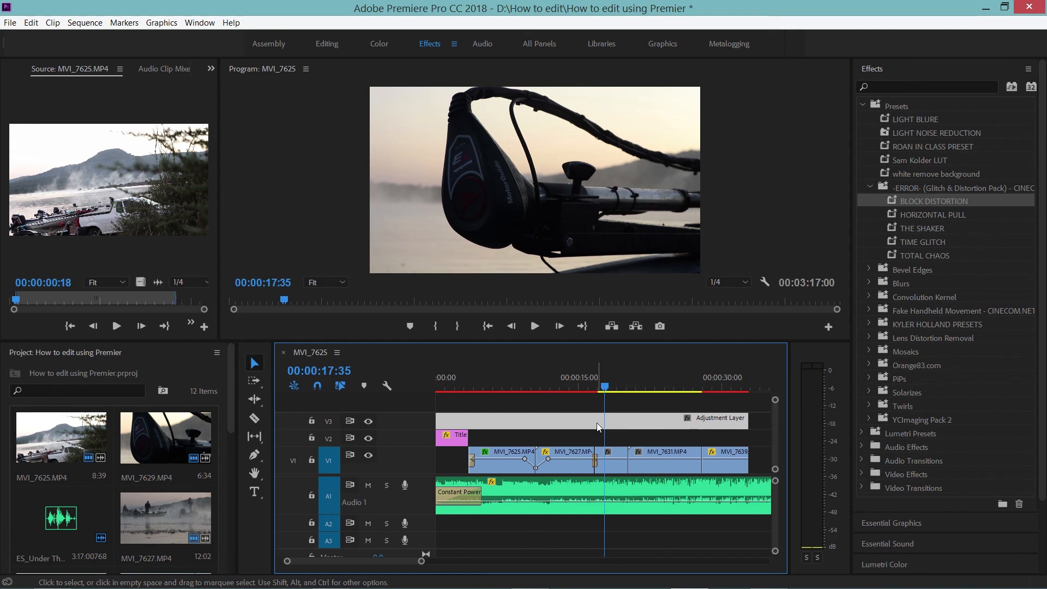
{"action": "left_click", "coordinate": [561, 332]}
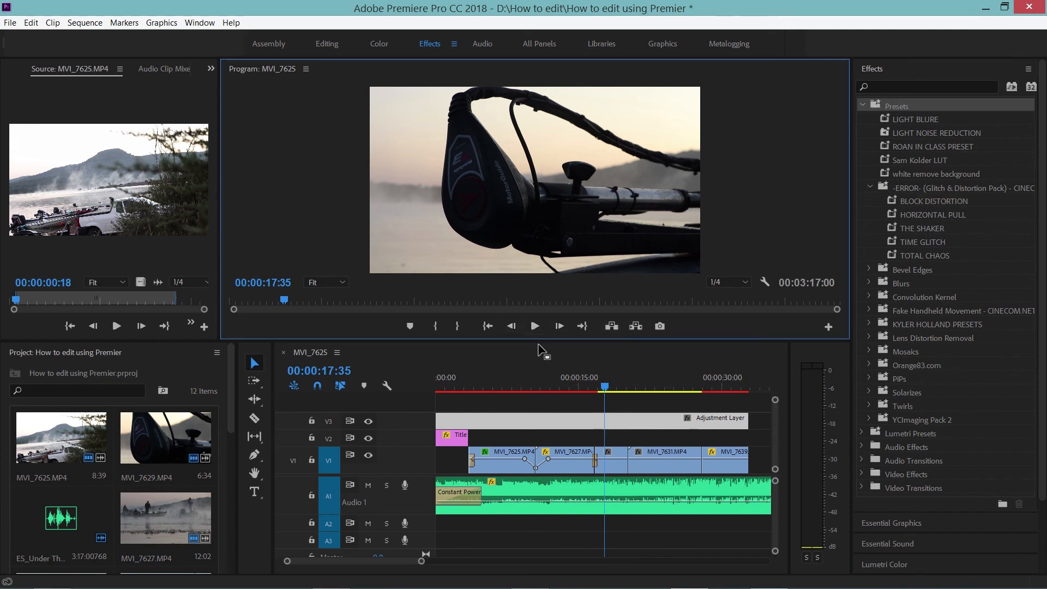
{"action": "left_click", "coordinate": [380, 44]}
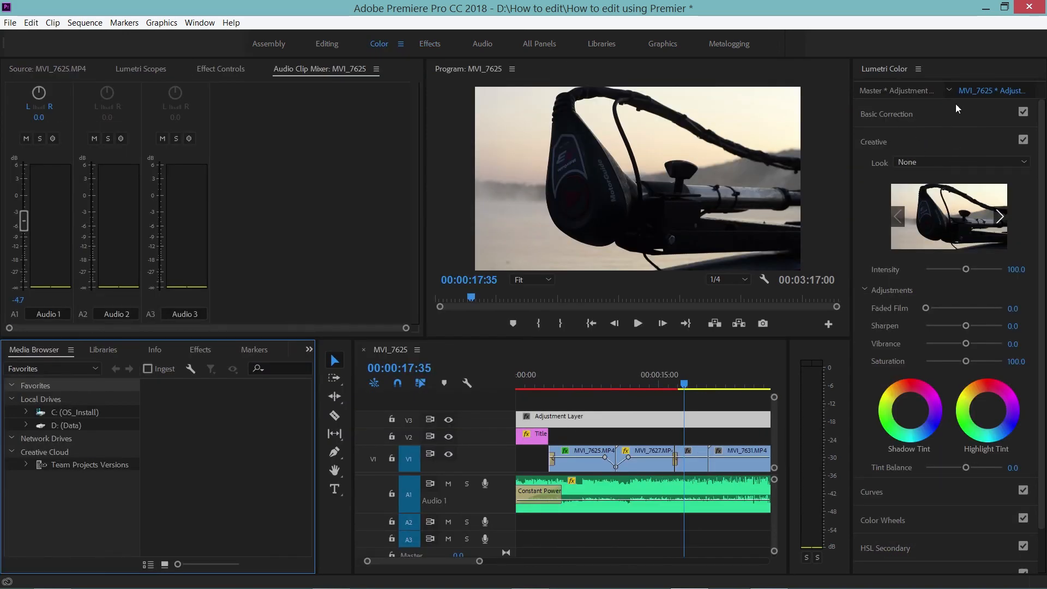
Try Basic Correction Exposure values of 3.8 and -3.1 on the adjustment layer, and reset Exposure to 0
{"action": "left_click", "coordinate": [938, 112]}
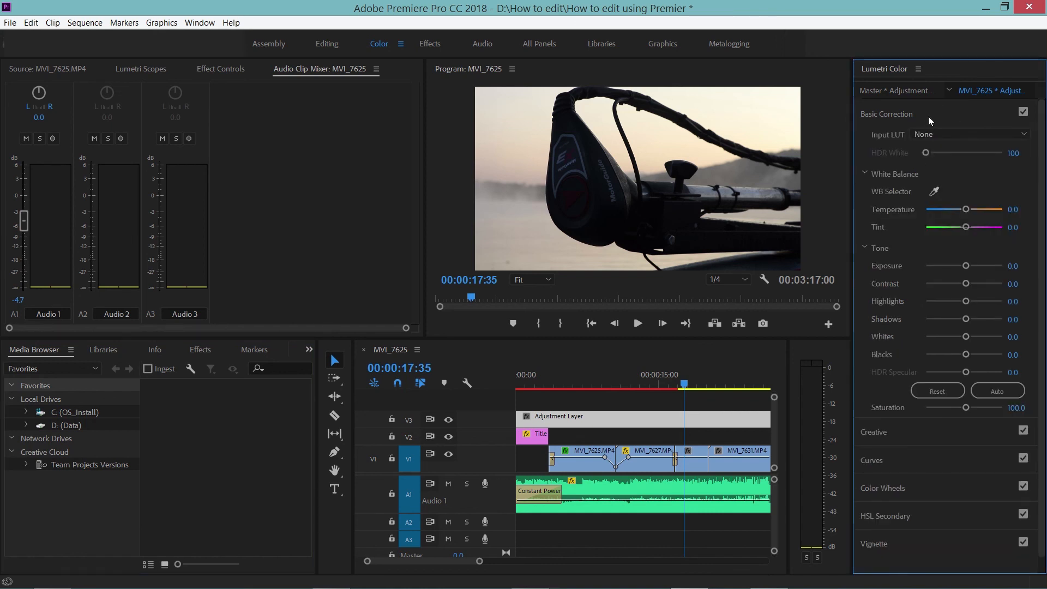
{"action": "left_click", "coordinate": [929, 116]}
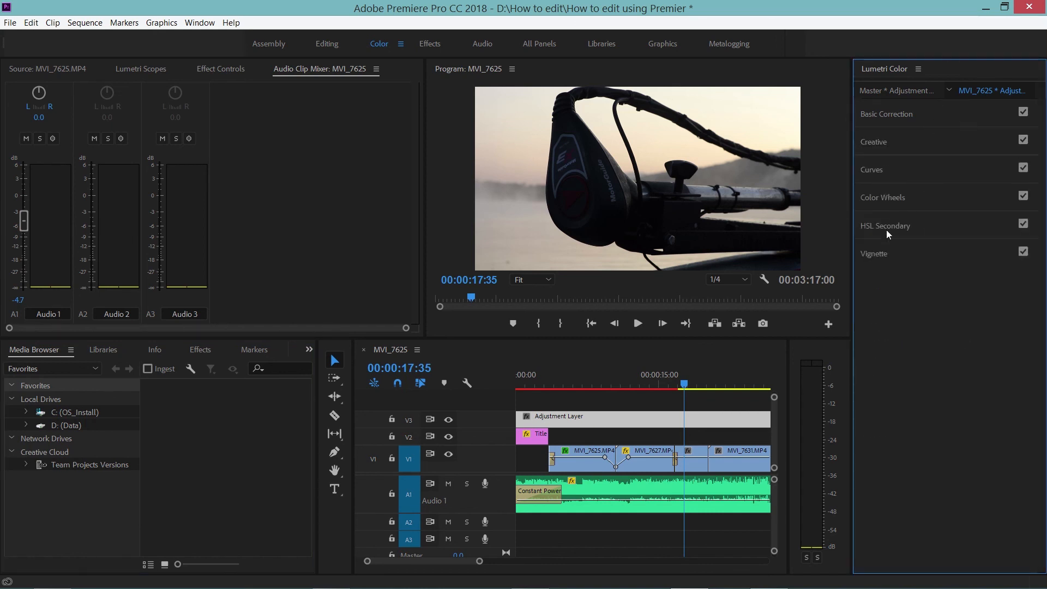
{"action": "left_click_drag", "start_coordinate": [479, 561], "coordinate": [458, 564]}
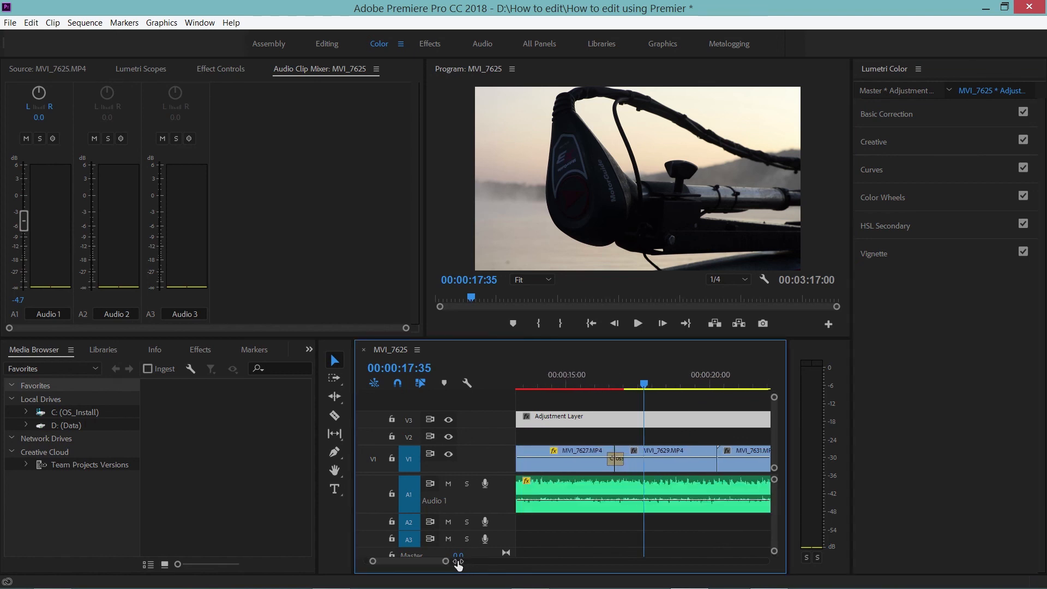
{"action": "left_click", "coordinate": [932, 113]}
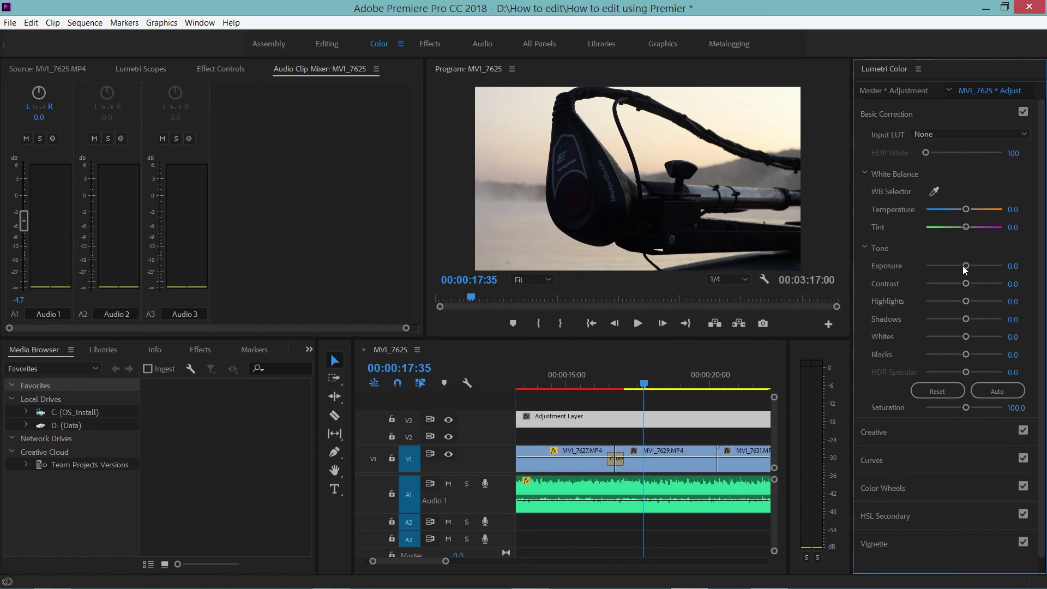
{"action": "left_click_drag", "start_coordinate": [966, 267], "coordinate": [993, 266]}
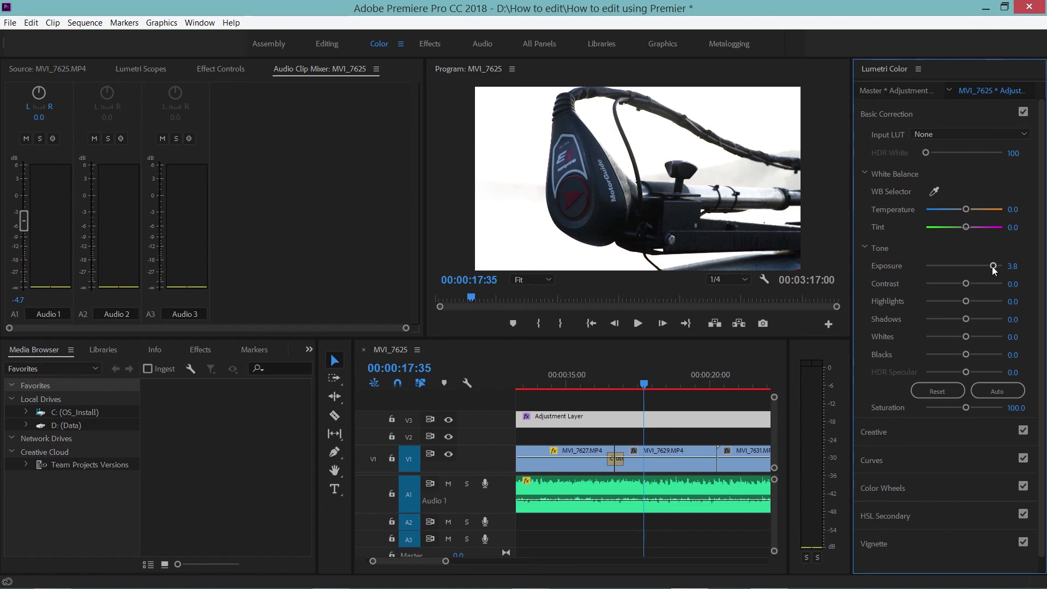
{"action": "left_click_drag", "start_coordinate": [993, 266], "coordinate": [940, 266]}
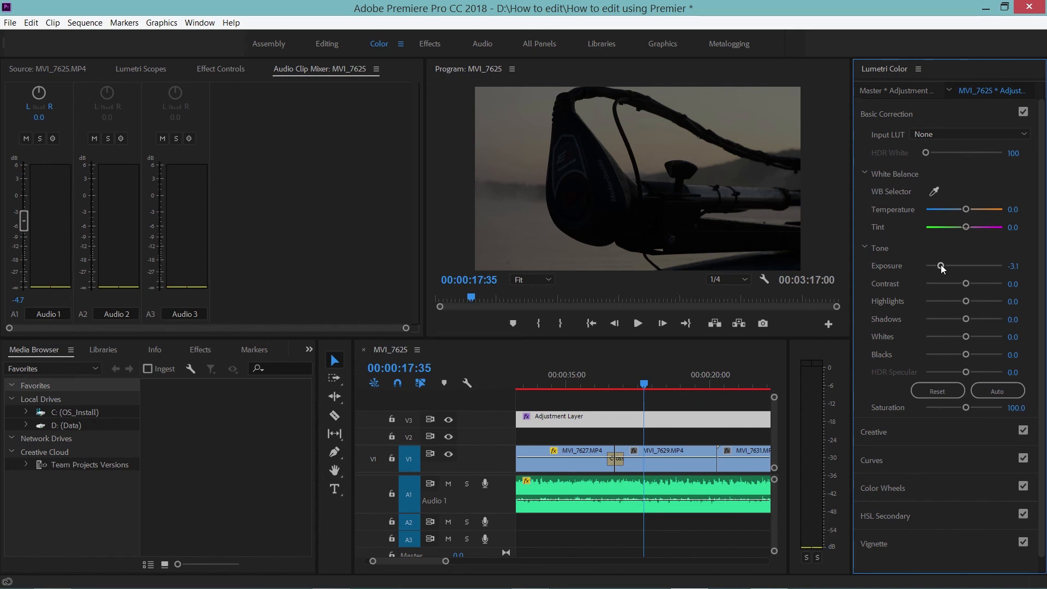
{"action": "left_click_drag", "start_coordinate": [941, 265], "coordinate": [943, 265]}
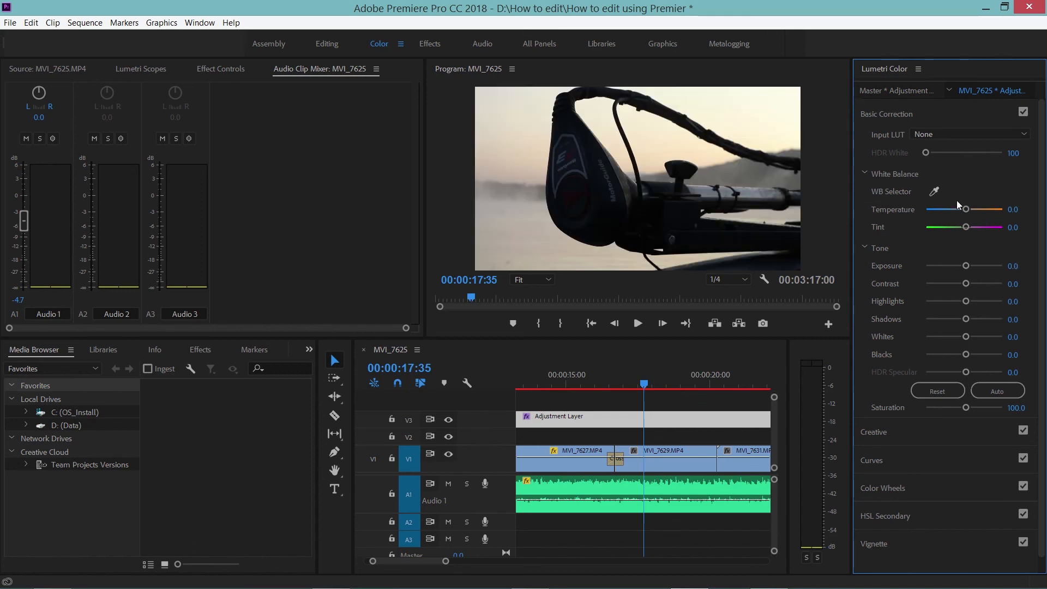
Try the input LUTs ALEXA_Default_LogC2Rec709 and AMIRA_Default_LogC2Rec709 on the adjustment layer, and set the input LUT back to None
{"action": "left_click", "coordinate": [950, 137]}
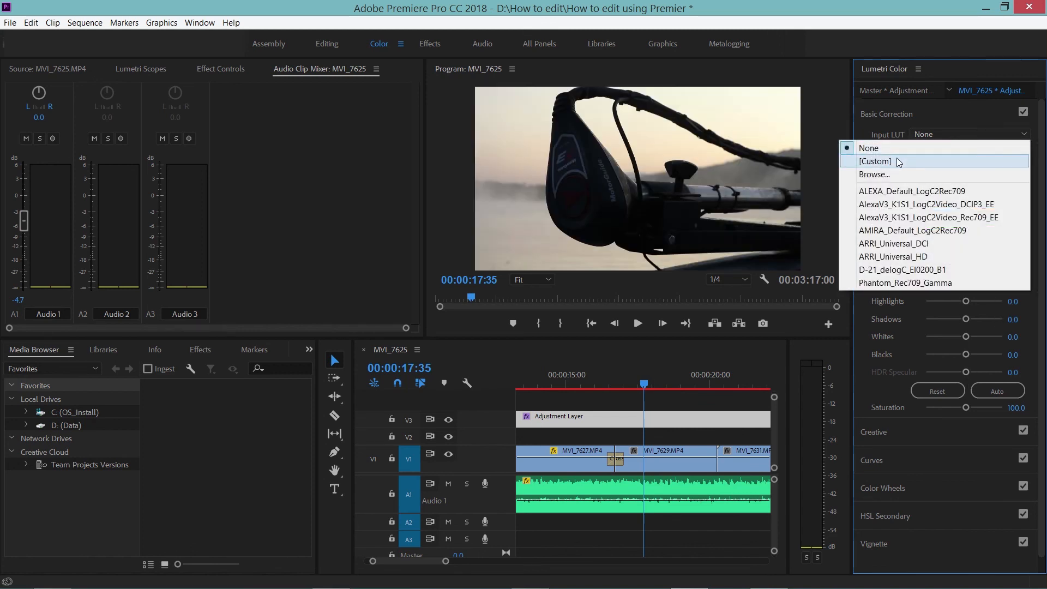
{"action": "left_click", "coordinate": [883, 191]}
{"action": "left_click", "coordinate": [930, 135]}
{"action": "left_click", "coordinate": [934, 229]}
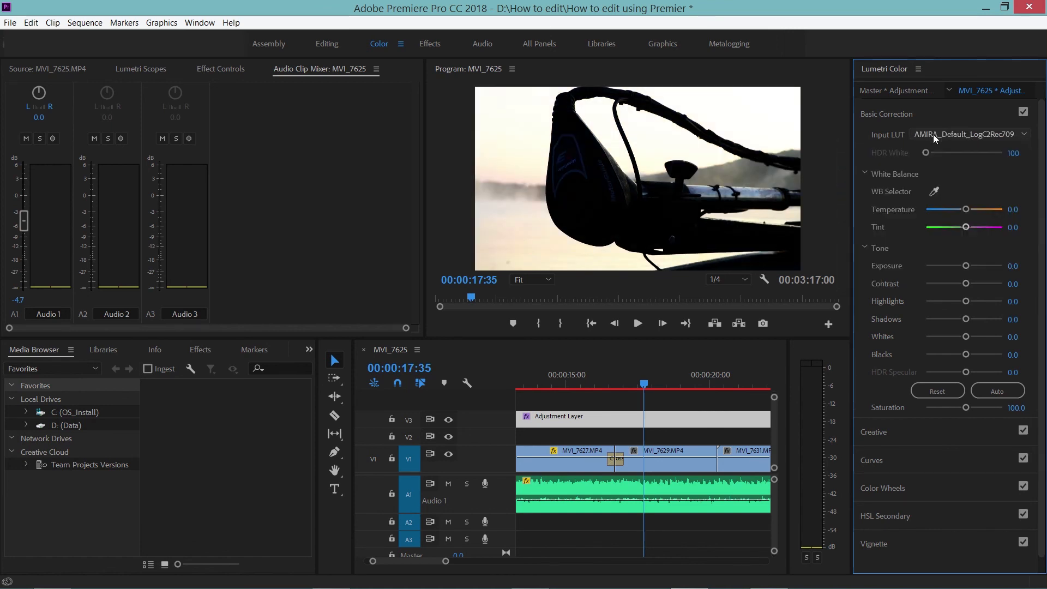
{"action": "left_click", "coordinate": [934, 133]}
{"action": "left_click", "coordinate": [911, 149]}
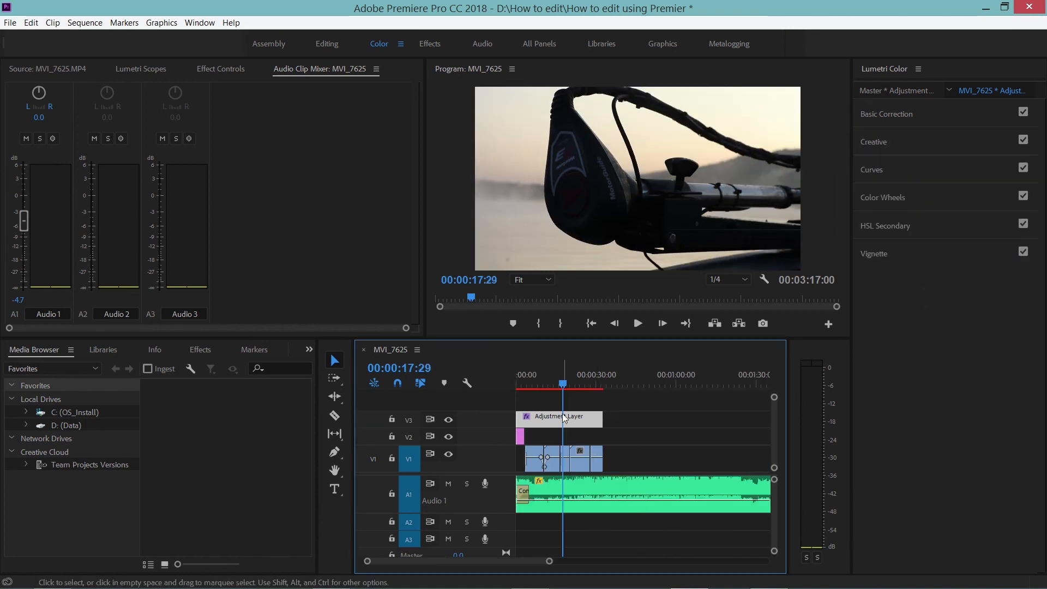
Scrub through the video clips beneath the adjustment layer to compare the footage of the individual shots
{"action": "left_click_drag", "start_coordinate": [549, 565], "coordinate": [516, 564]}
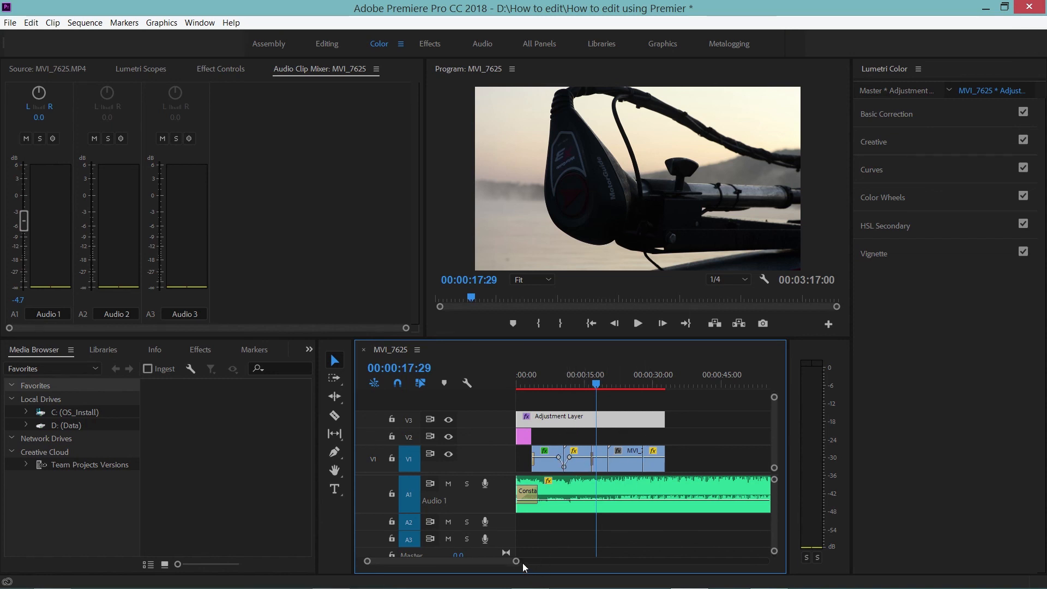
{"action": "left_click_drag", "start_coordinate": [516, 561], "coordinate": [544, 561]}
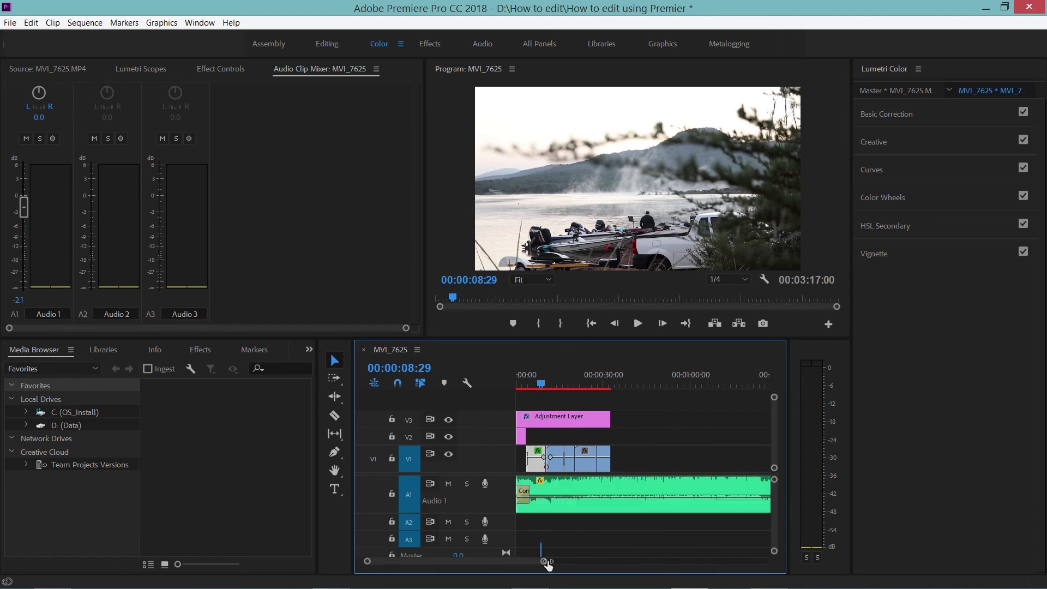
{"action": "left_click", "coordinate": [577, 378]}
{"action": "left_click_drag", "start_coordinate": [575, 375], "coordinate": [570, 374]}
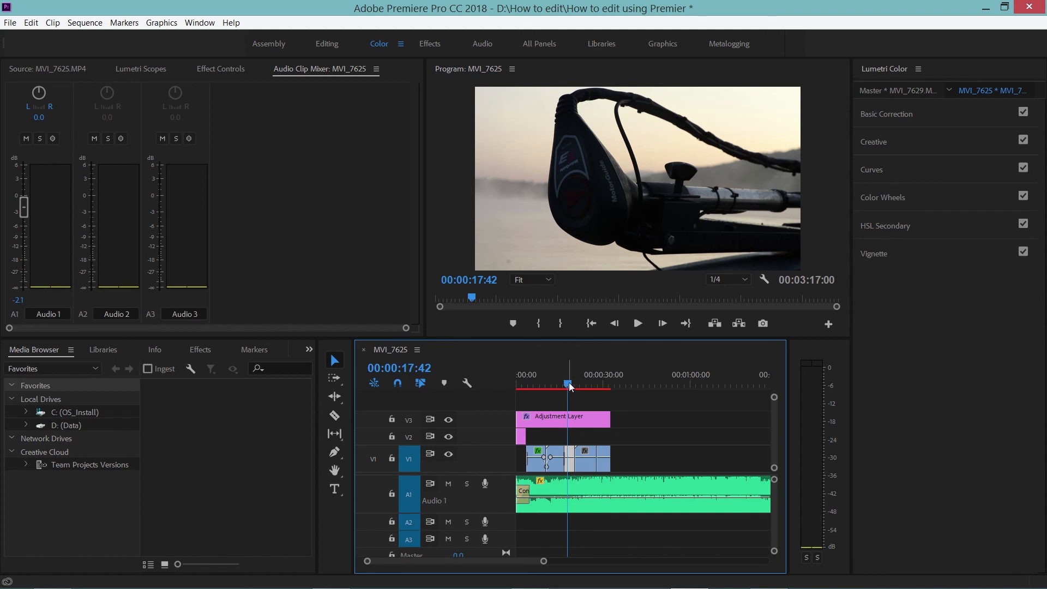
{"action": "left_click_drag", "start_coordinate": [571, 386], "coordinate": [577, 385]}
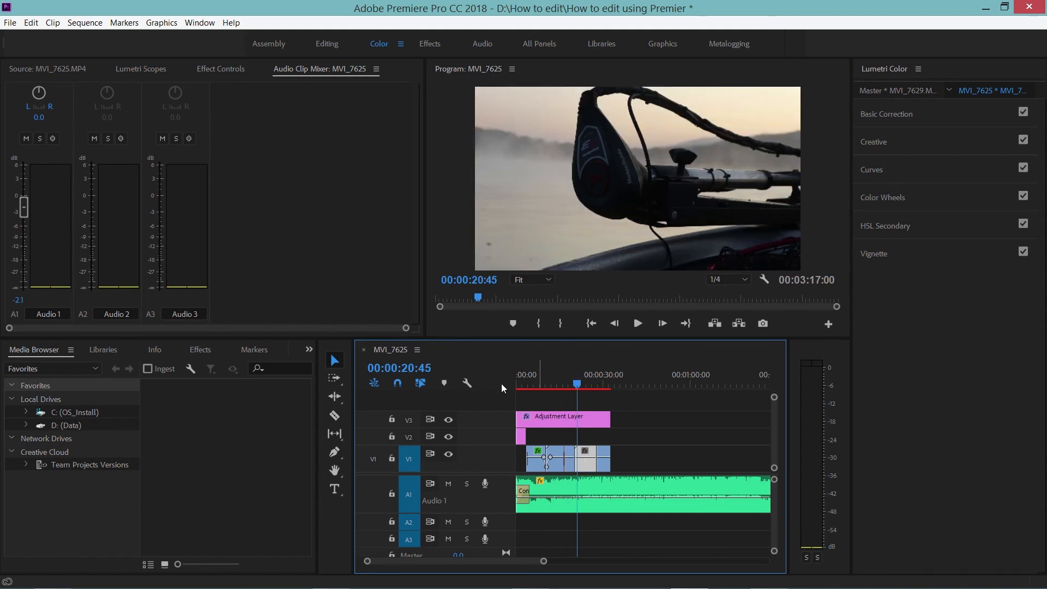
{"action": "left_click_drag", "start_coordinate": [575, 377], "coordinate": [583, 376]}
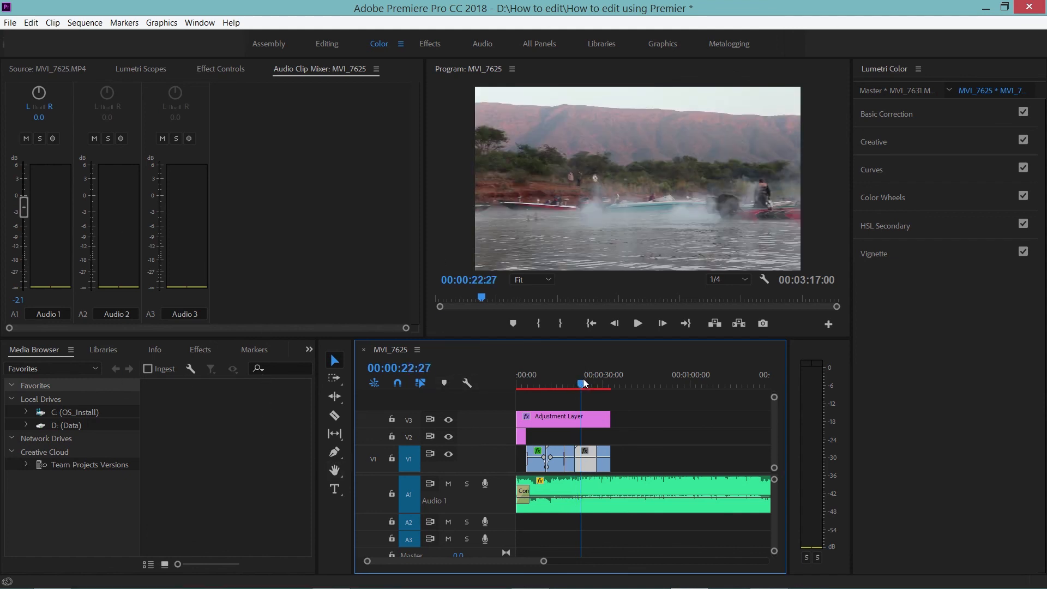
{"action": "left_click_drag", "start_coordinate": [584, 379], "coordinate": [557, 381]}
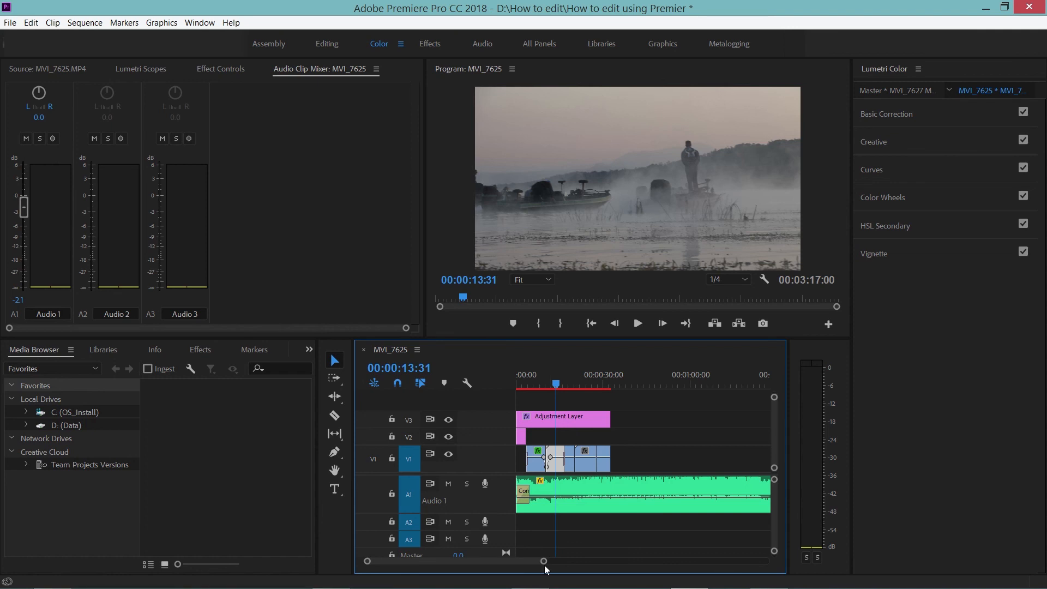
{"action": "left_click_drag", "start_coordinate": [555, 384], "coordinate": [571, 385]}
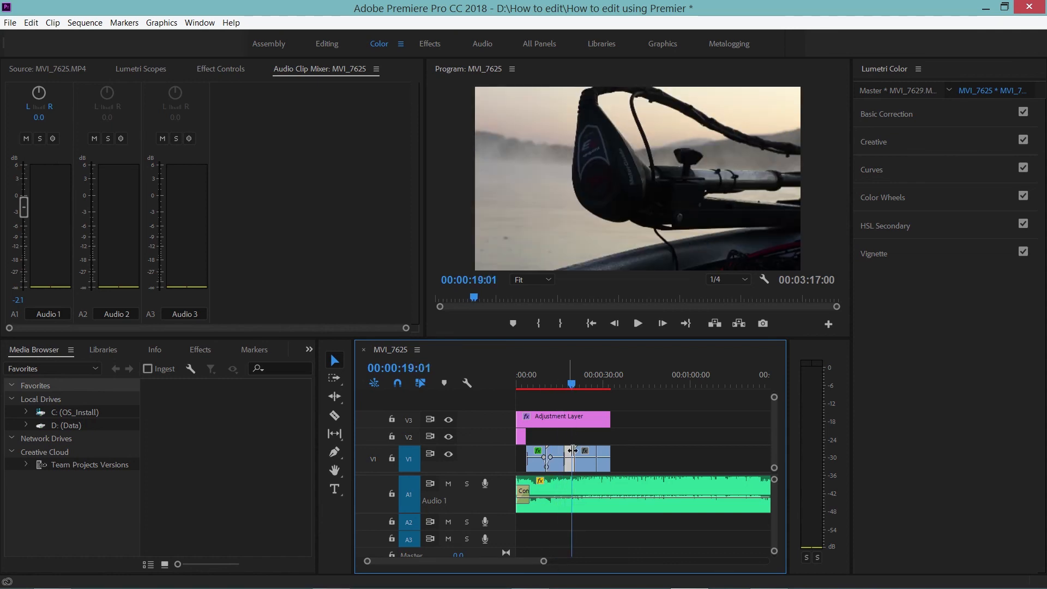
{"action": "left_click", "coordinate": [584, 461]}
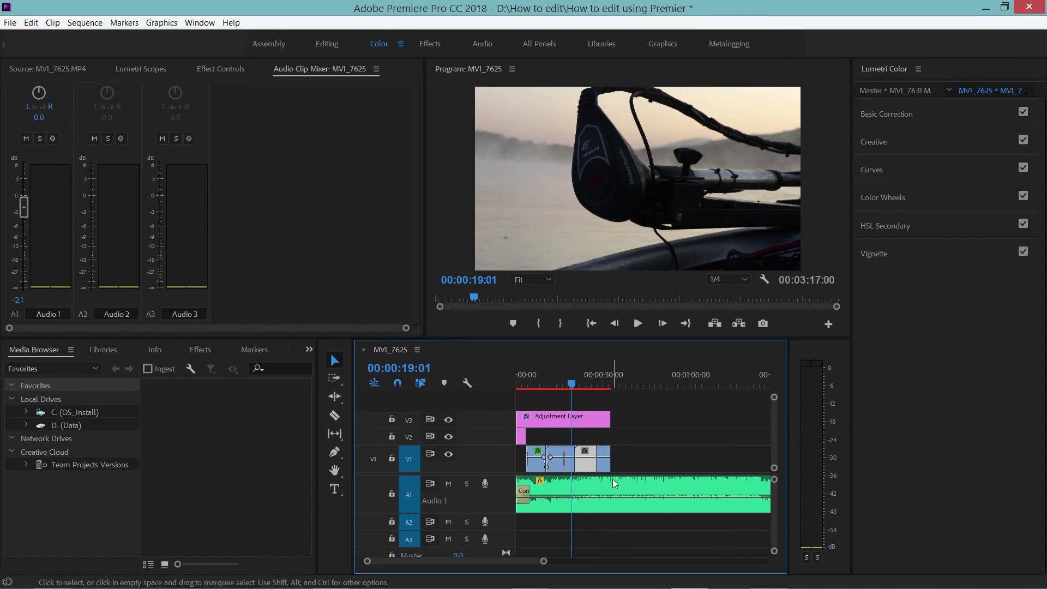
Cut the music on A1 at 00:00:33:35, just past the end of the last video clip, and delete the remainder
{"action": "left_click_drag", "start_coordinate": [571, 378], "coordinate": [609, 376]}
{"action": "left_click_drag", "start_coordinate": [544, 562], "coordinate": [510, 561]}
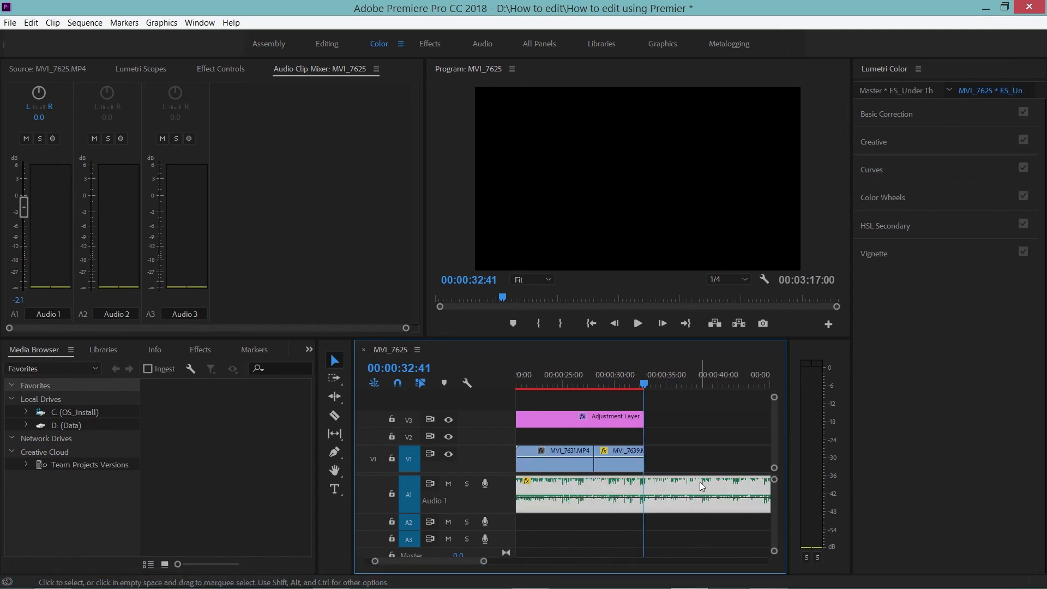
{"action": "key", "text": "c"}
{"action": "left_click", "coordinate": [654, 486]}
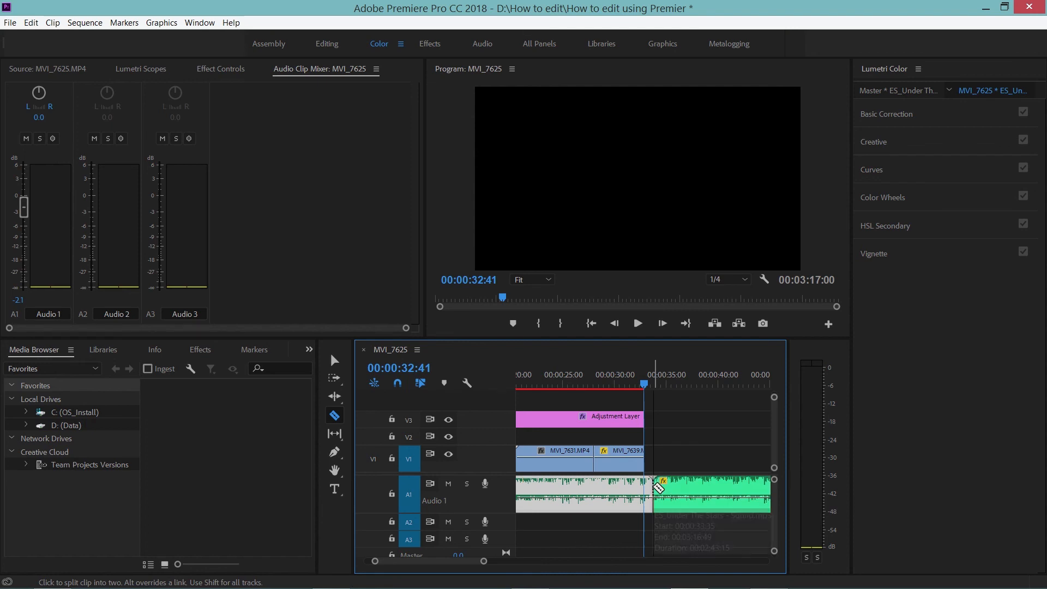
{"action": "key", "text": "v"}
{"action": "left_click", "coordinate": [676, 486]}
{"action": "key", "text": "Delete"}
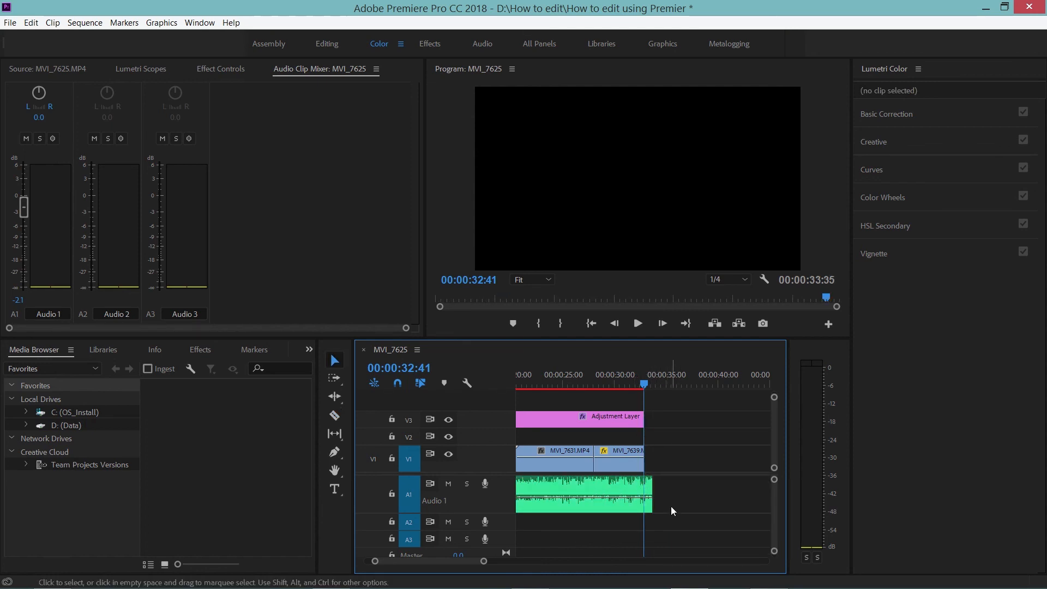
Fade out the end of the music with the default Constant Power transition, lengthened to about 4 seconds, and play it back
{"action": "right_click", "coordinate": [652, 486]}
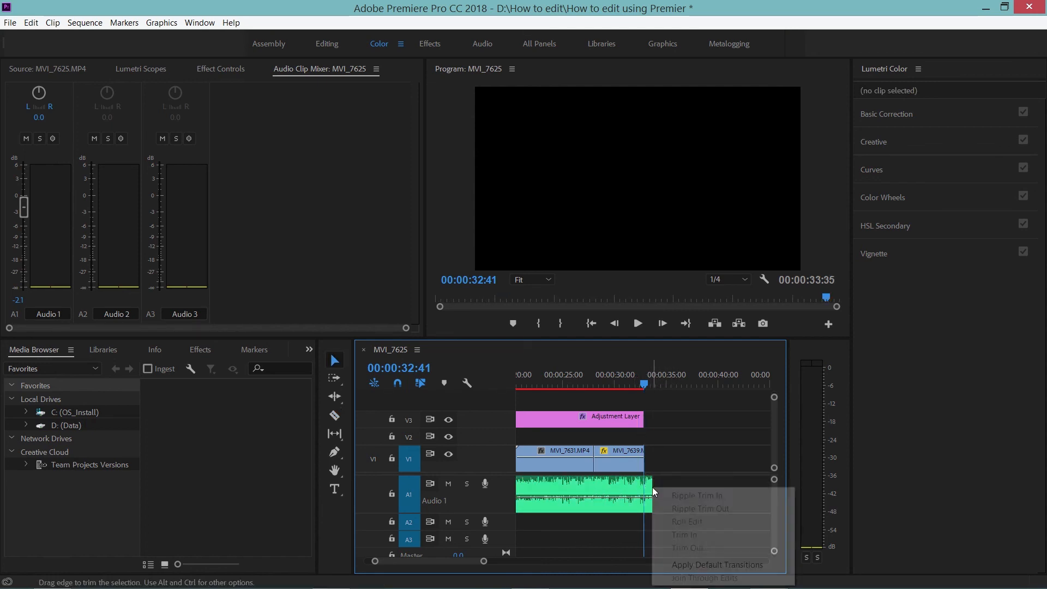
{"action": "left_click", "coordinate": [676, 565]}
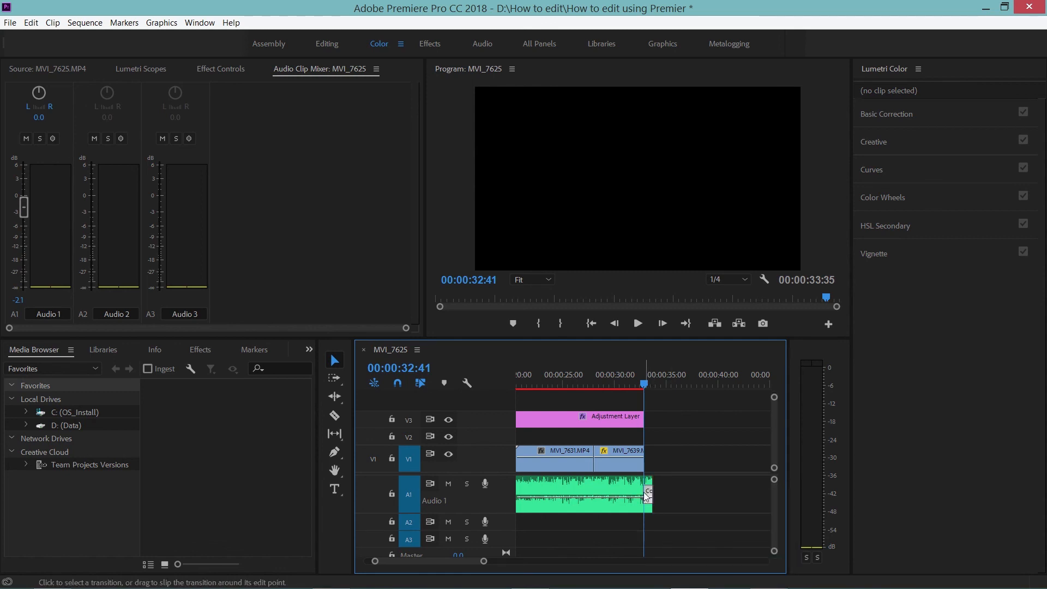
{"action": "left_click_drag", "start_coordinate": [483, 561], "coordinate": [447, 561]}
{"action": "left_click", "coordinate": [643, 492]}
{"action": "left_click_drag", "start_coordinate": [644, 491], "coordinate": [538, 466]}
{"action": "left_click", "coordinate": [523, 376]}
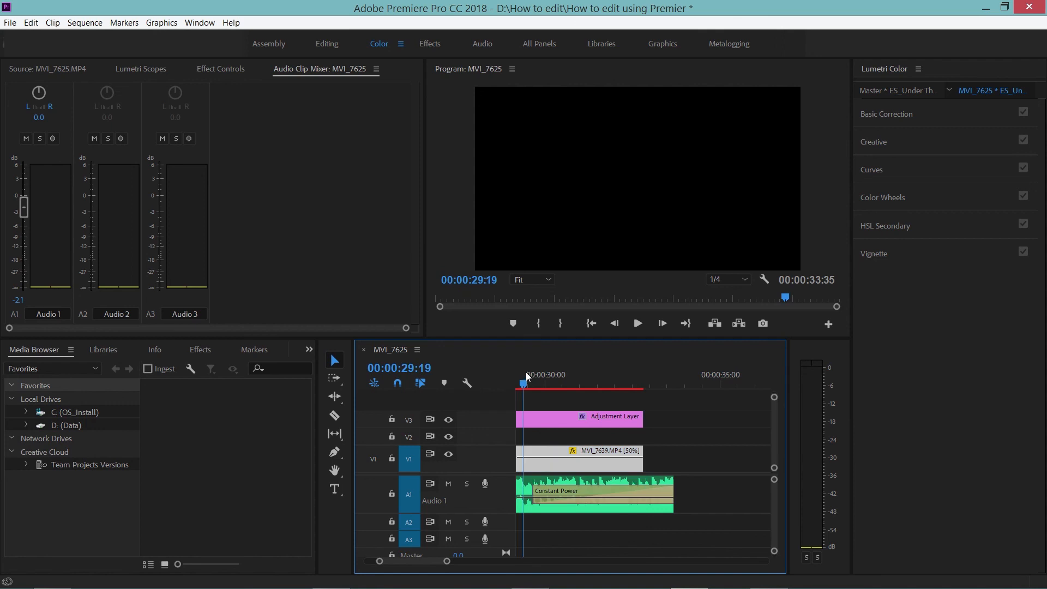
{"action": "left_click", "coordinate": [638, 326]}
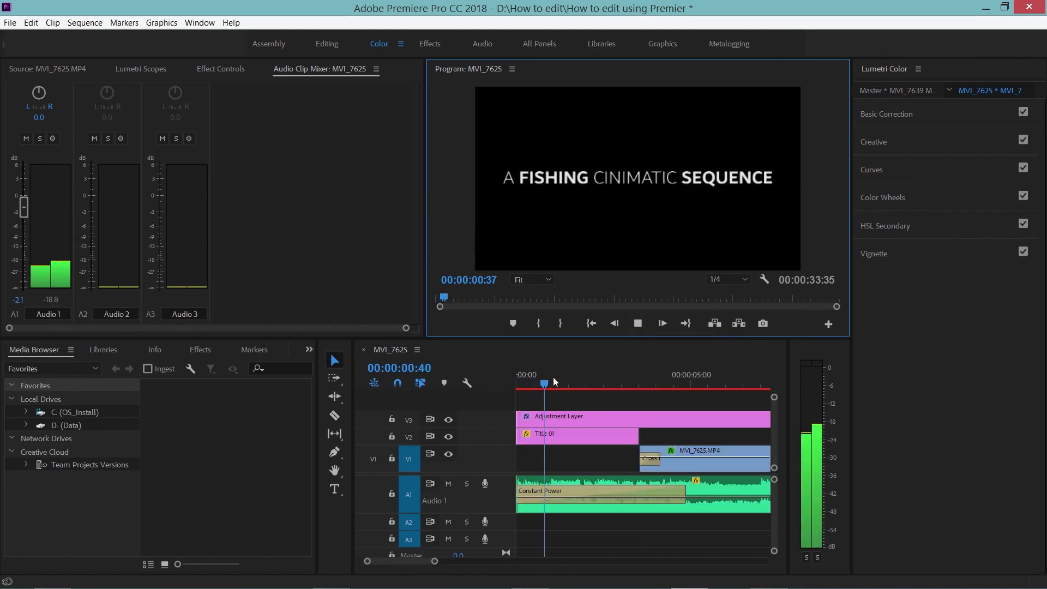
Mark the in/out range from the sequence start to 00:00:33:41 and return the playhead to 00:00:00:00
{"action": "left_click_drag", "start_coordinate": [435, 561], "coordinate": [503, 561]}
{"action": "left_click", "coordinate": [601, 376]}
{"action": "left_click", "coordinate": [643, 377]}
{"action": "left_click_drag", "start_coordinate": [643, 377], "coordinate": [689, 372]}
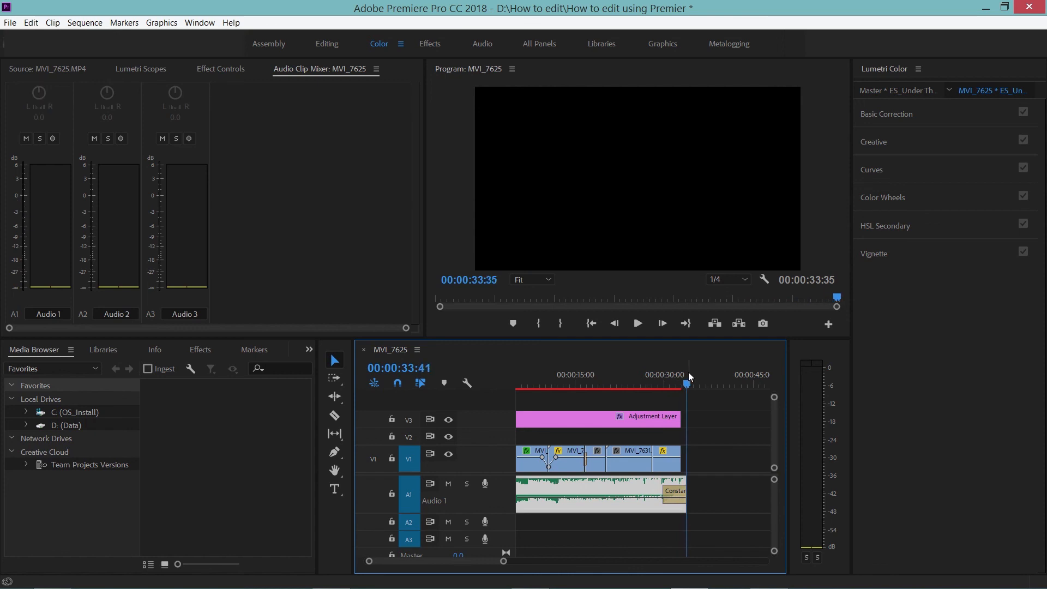
{"action": "key", "text": "x"}
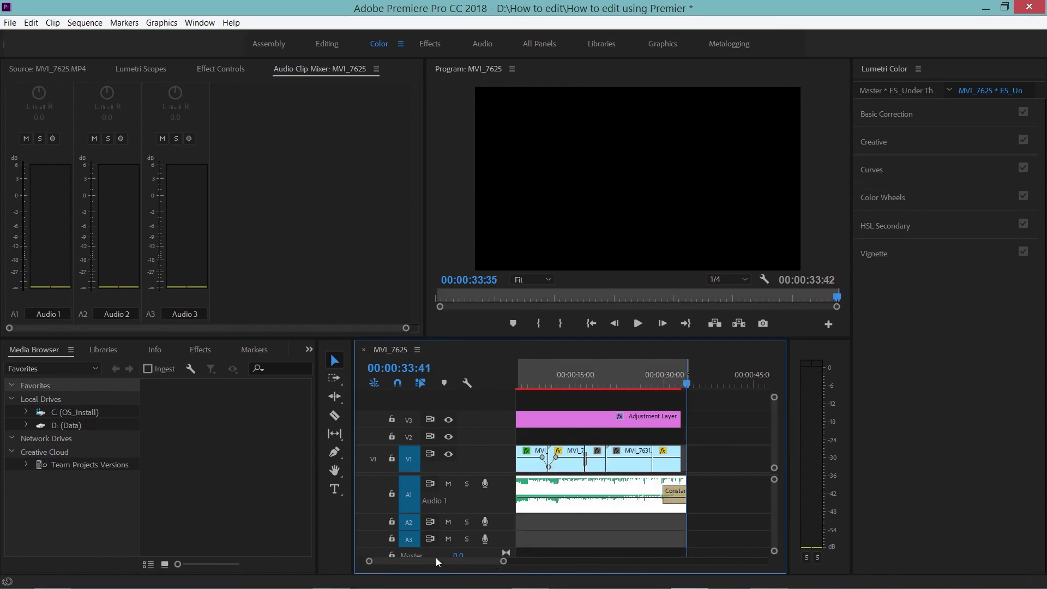
{"action": "left_click_drag", "start_coordinate": [436, 561], "coordinate": [322, 573]}
{"action": "left_click_drag", "start_coordinate": [519, 374], "coordinate": [479, 380]}
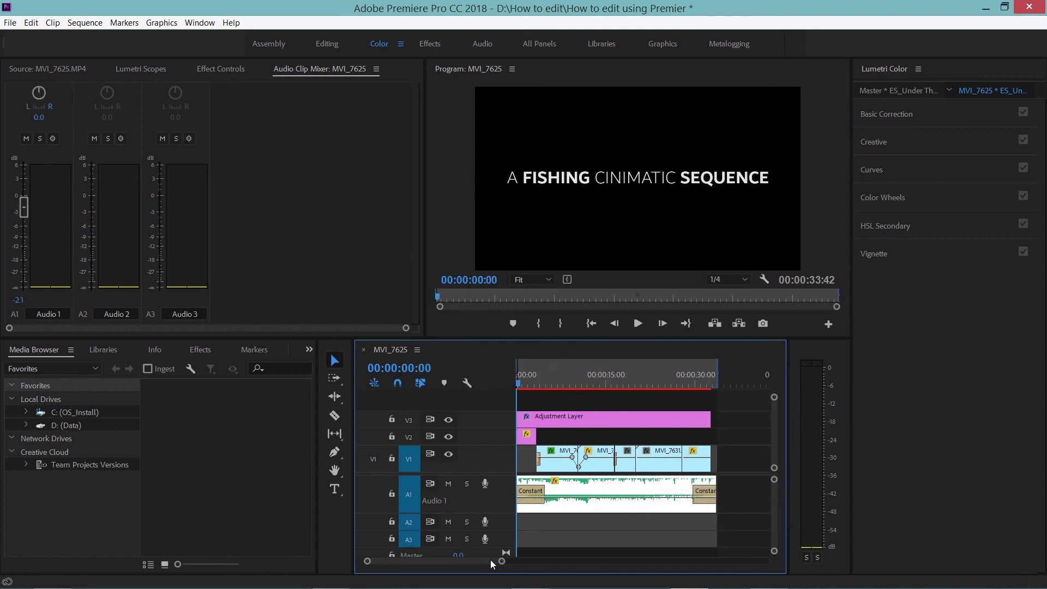
{"action": "left_click_drag", "start_coordinate": [503, 566], "coordinate": [568, 566]}
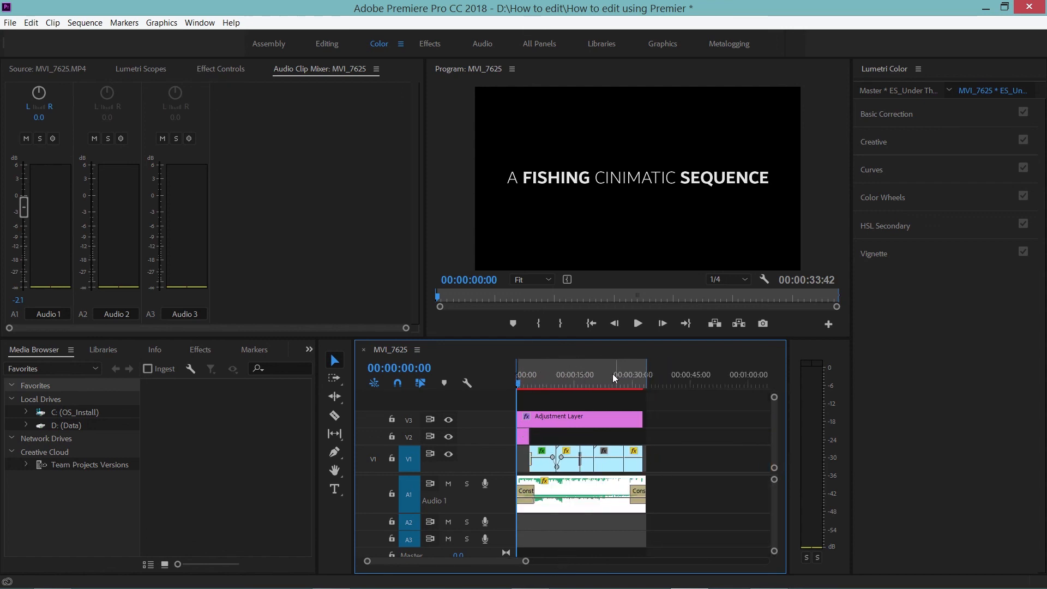
Open the media export settings for the sequence and set the output file to TEST.mp4 on the Desktop
{"action": "left_click", "coordinate": [10, 23]}
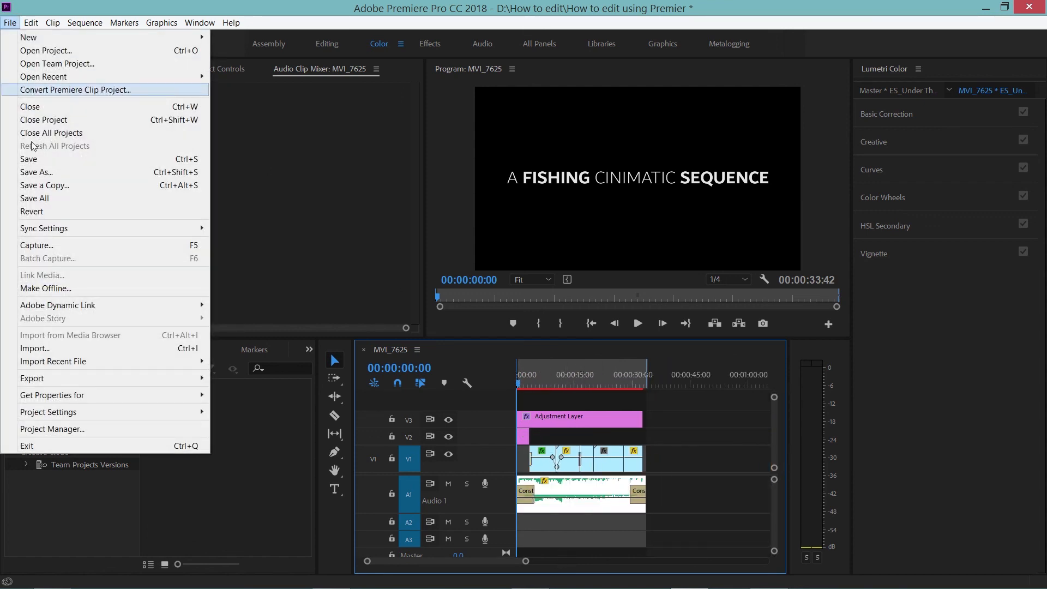
{"action": "mouse_move", "coordinate": [47, 377]}
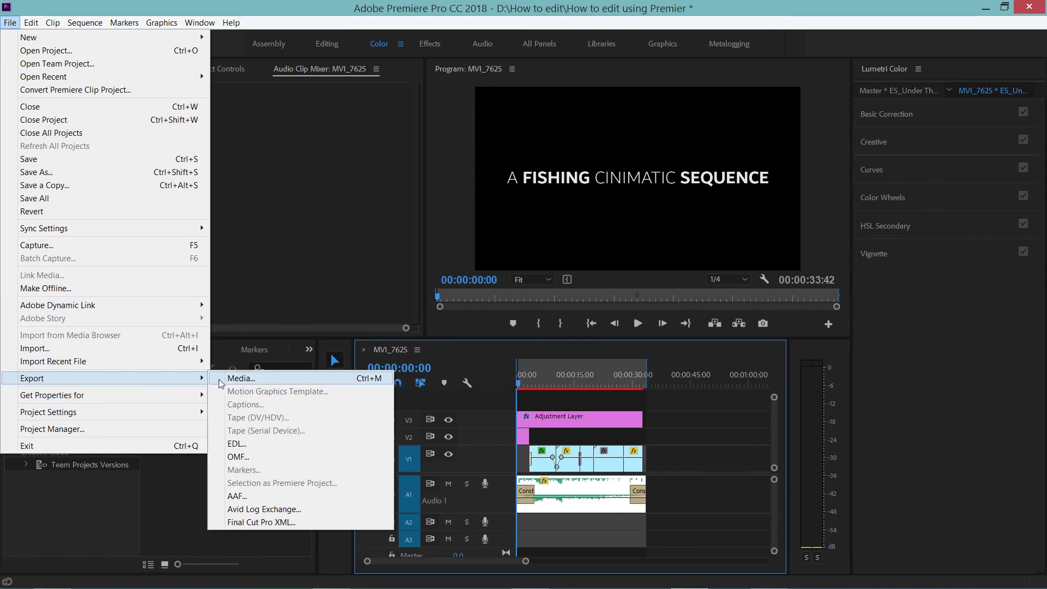
{"action": "left_click", "coordinate": [237, 381]}
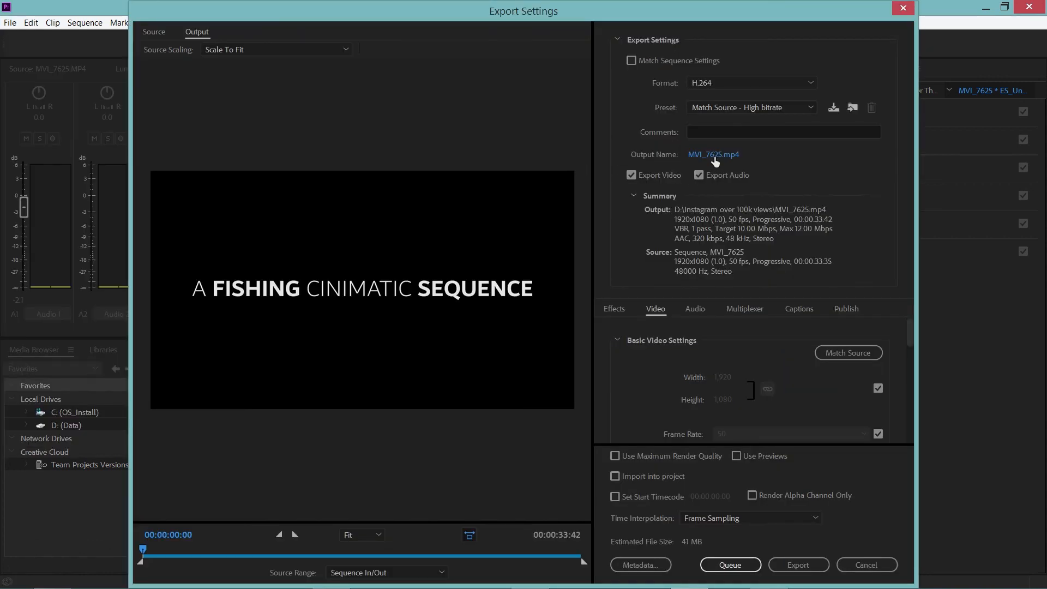
{"action": "left_click", "coordinate": [714, 155]}
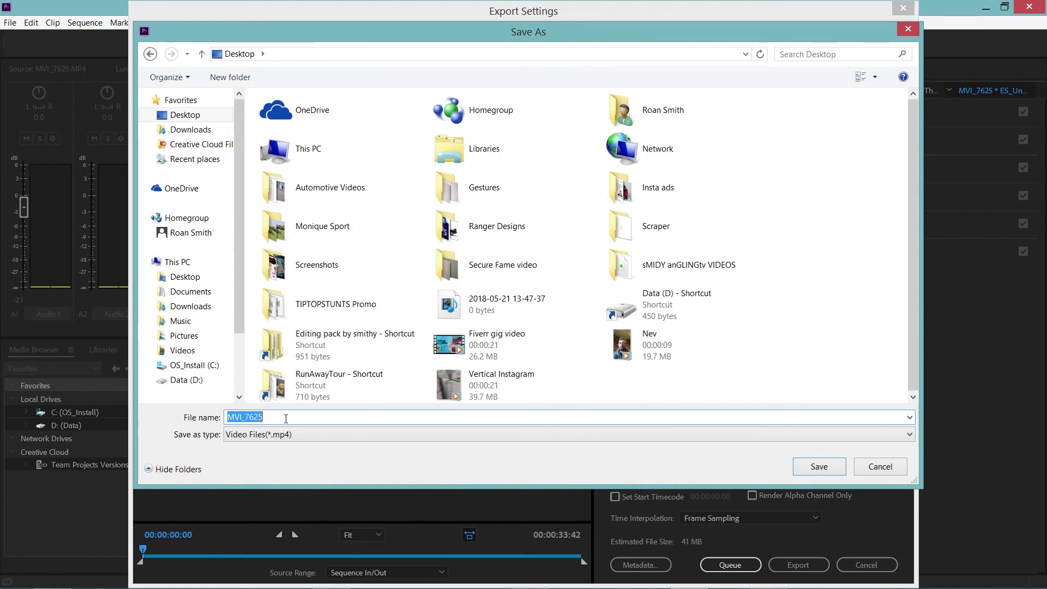
{"action": "type", "text": "TEST"}
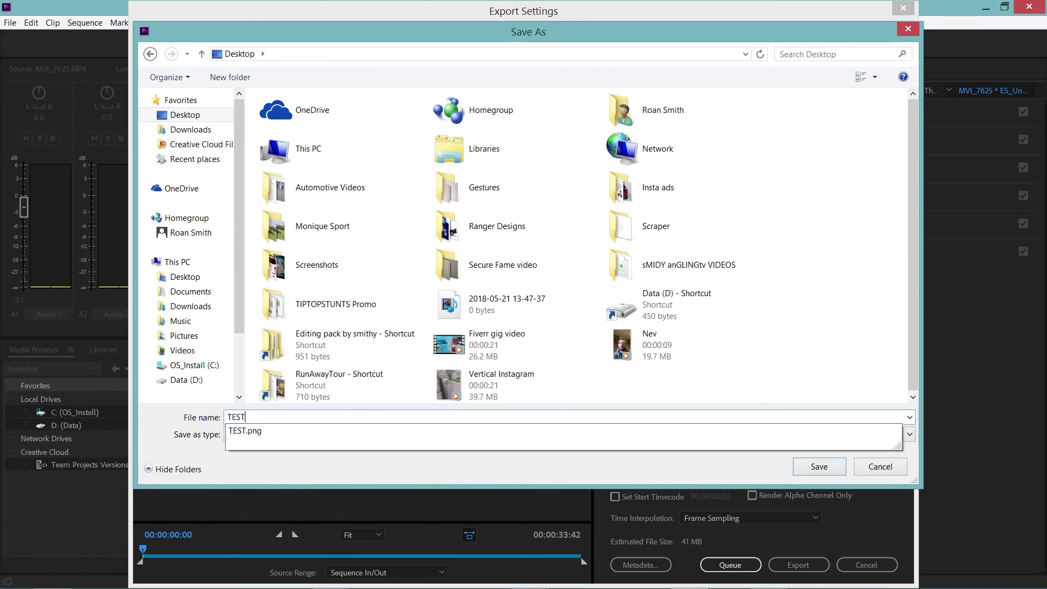
{"action": "left_click", "coordinate": [818, 466]}
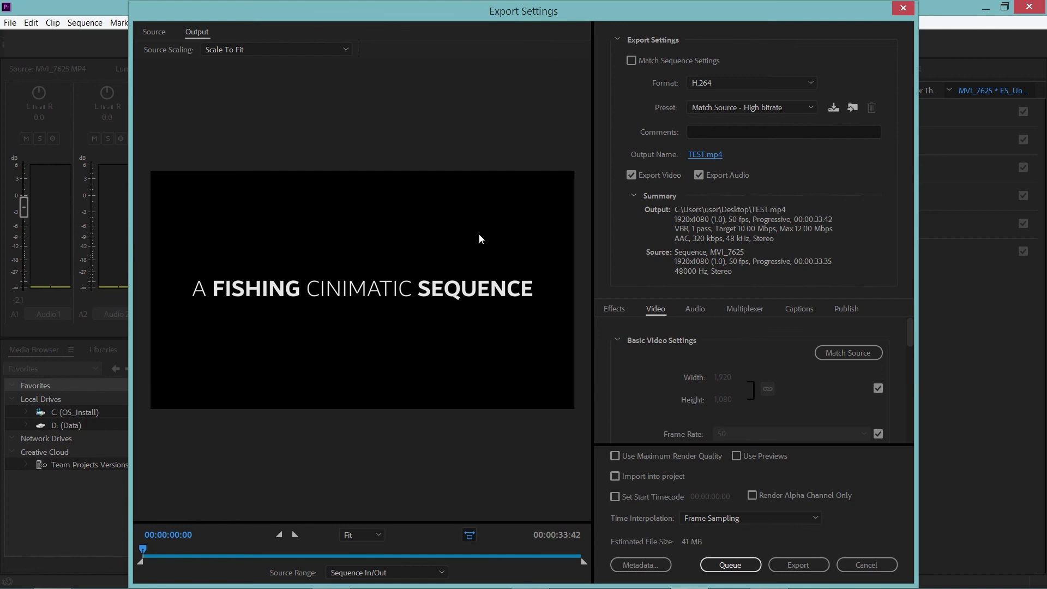
Review the basic video settings and the available formats and presets, keeping H.264 and Match Source - High bitrate
{"action": "scroll", "coordinate": [789, 373], "scroll_direction": "down", "scroll_amount": 3}
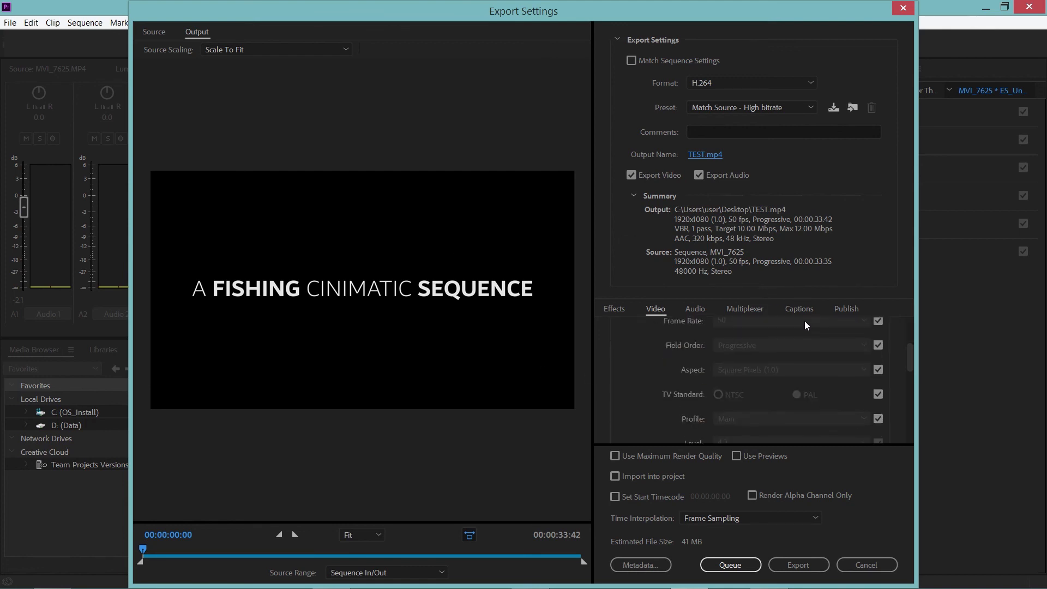
{"action": "scroll", "coordinate": [774, 321], "scroll_direction": "up", "scroll_amount": 2}
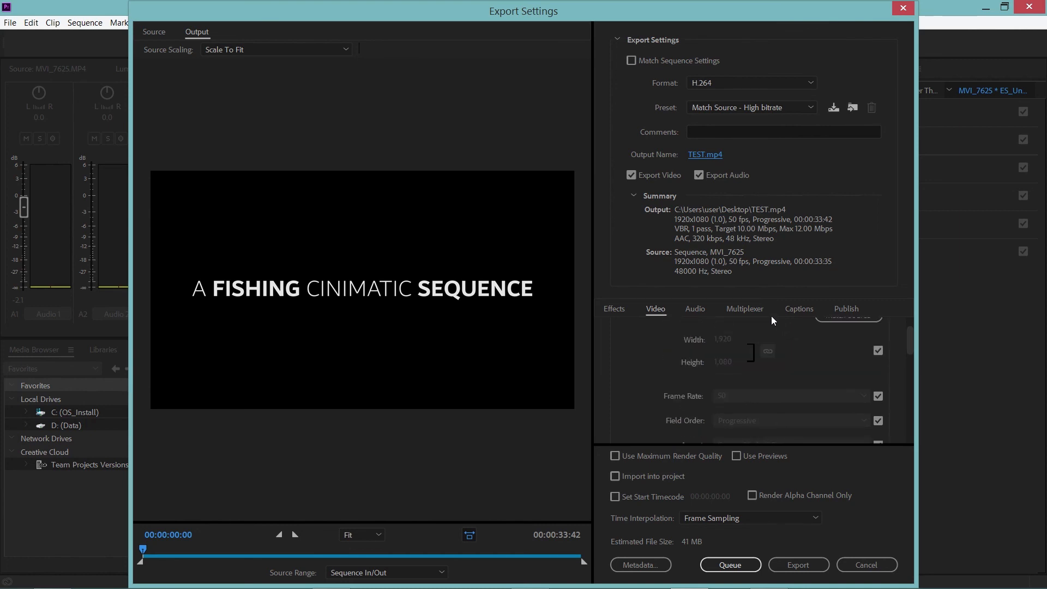
{"action": "left_click", "coordinate": [720, 84]}
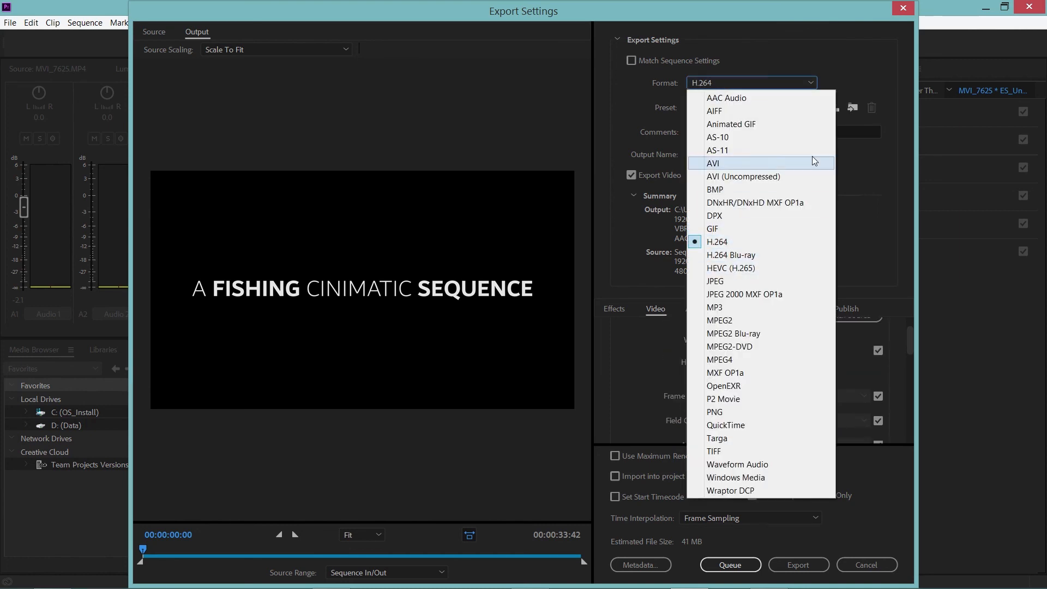
{"action": "left_click", "coordinate": [855, 78]}
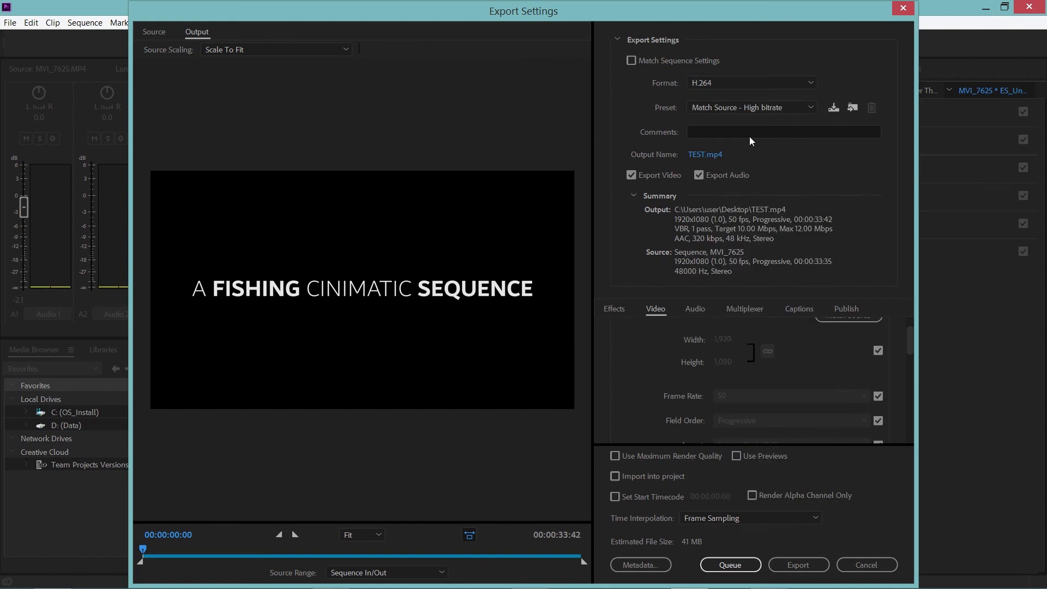
{"action": "left_click", "coordinate": [747, 113]}
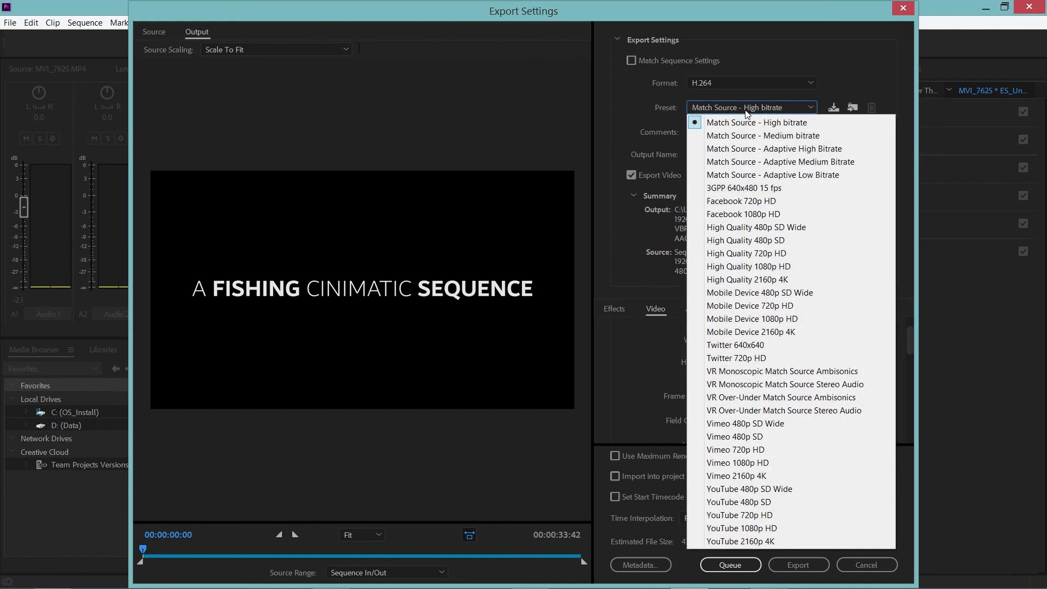
{"action": "left_click", "coordinate": [818, 72]}
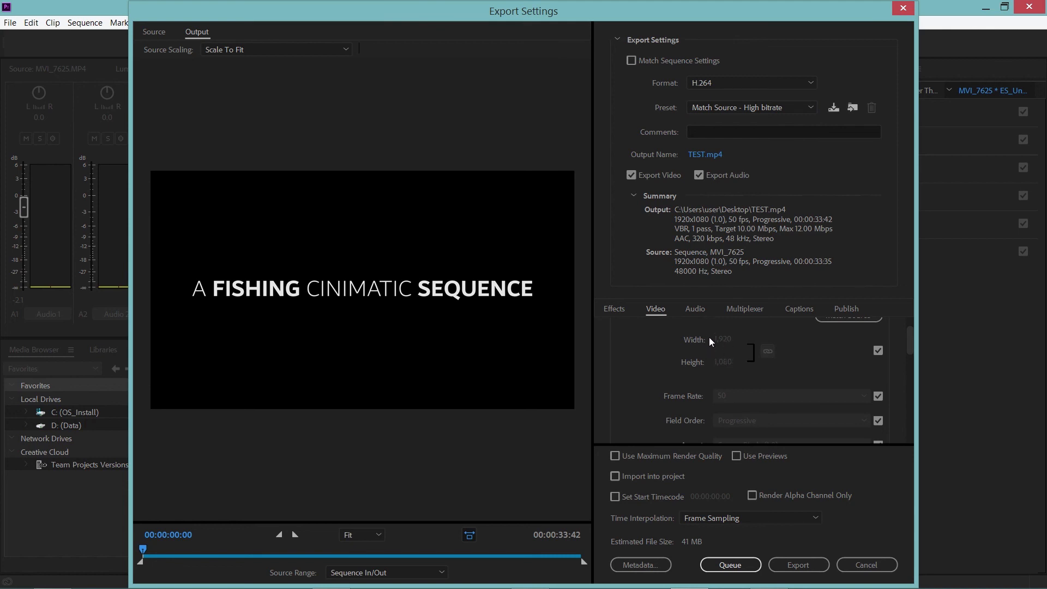
Unlock the output width and height from matching the source, and go through the video settings down to Bitrate Settings
{"action": "left_click", "coordinate": [879, 352]}
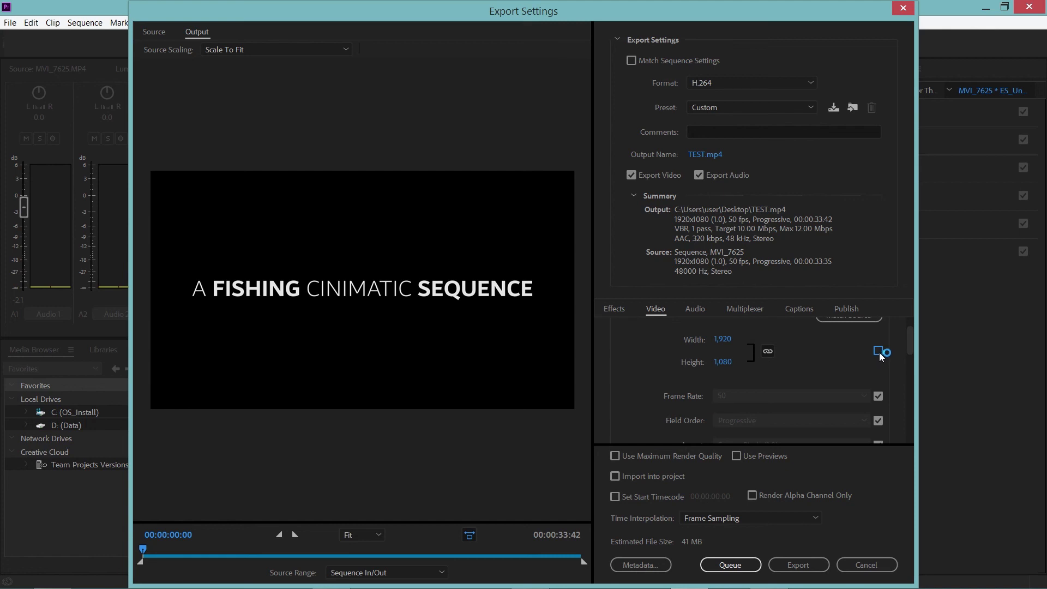
{"action": "scroll", "coordinate": [802, 372], "scroll_direction": "down", "scroll_amount": 3}
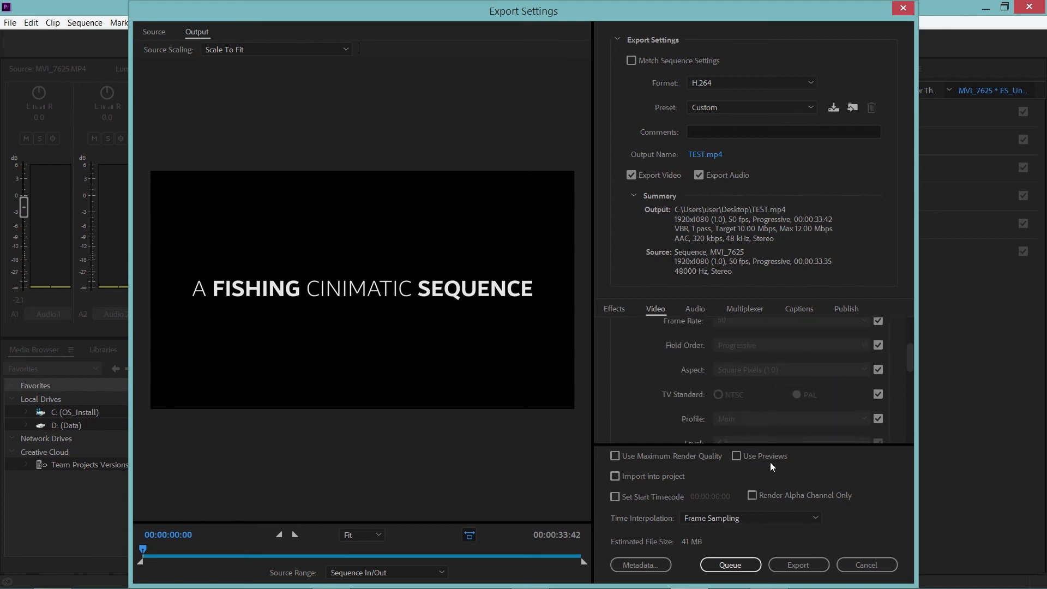
{"action": "scroll", "coordinate": [690, 437], "scroll_direction": "down", "scroll_amount": 1}
{"action": "scroll", "coordinate": [876, 438], "scroll_direction": "down", "scroll_amount": 3}
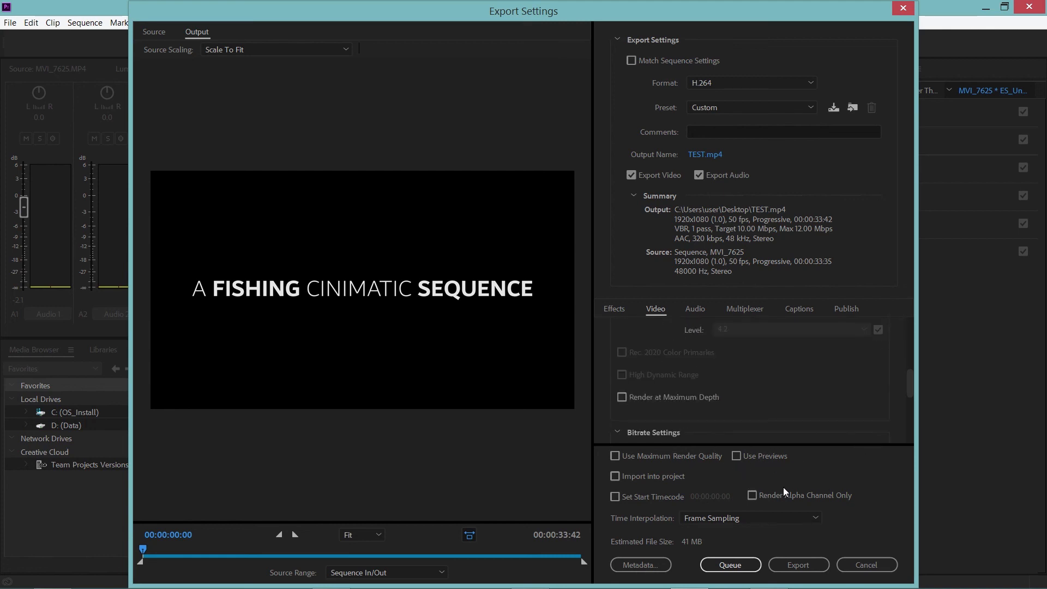